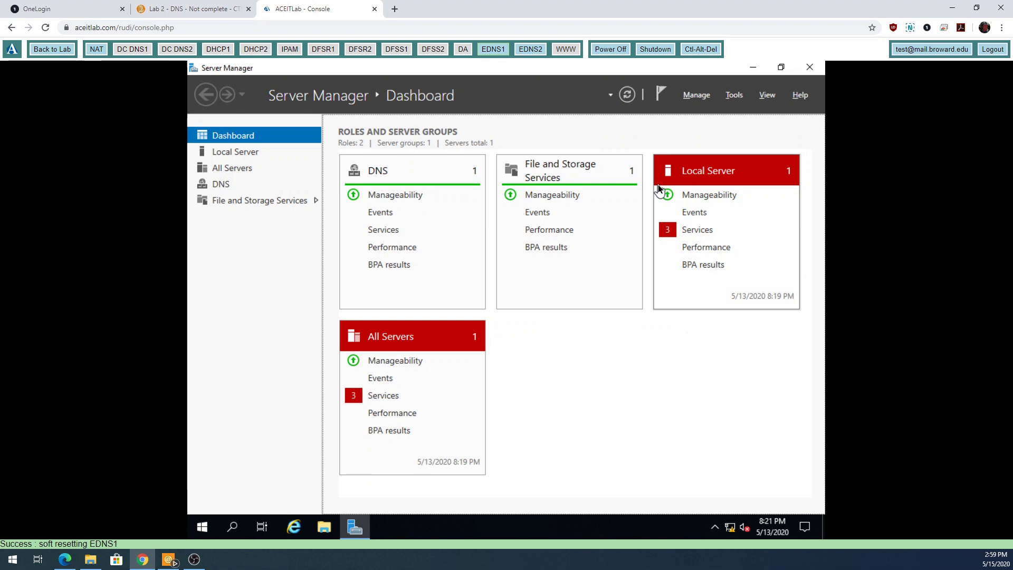
Open DNS Manager on EDNS1 and view the records in the contoso.com forward zone and the 17.172.in-addr.arpa reverse zone.
left_click(736, 97)
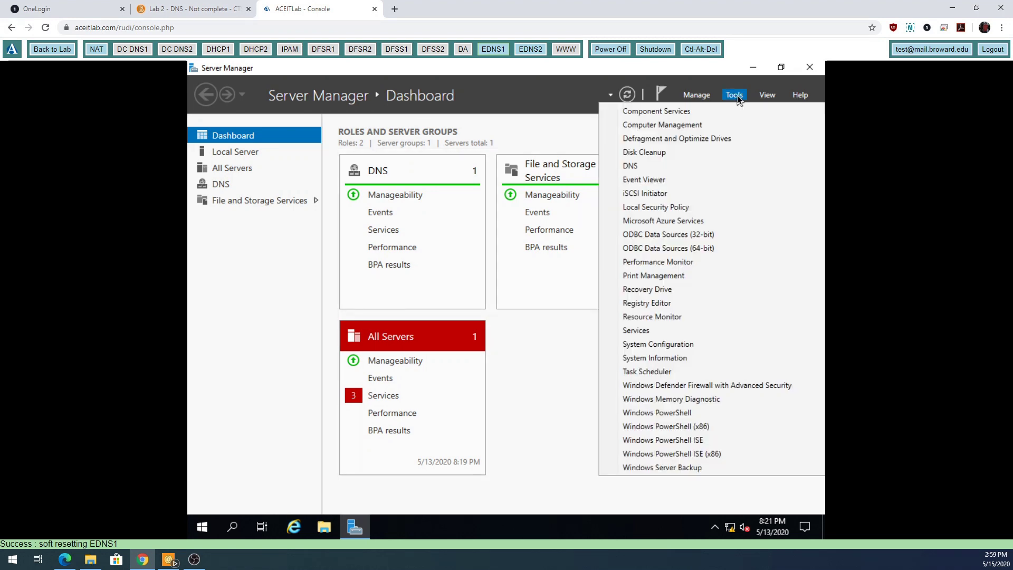
left_click(659, 165)
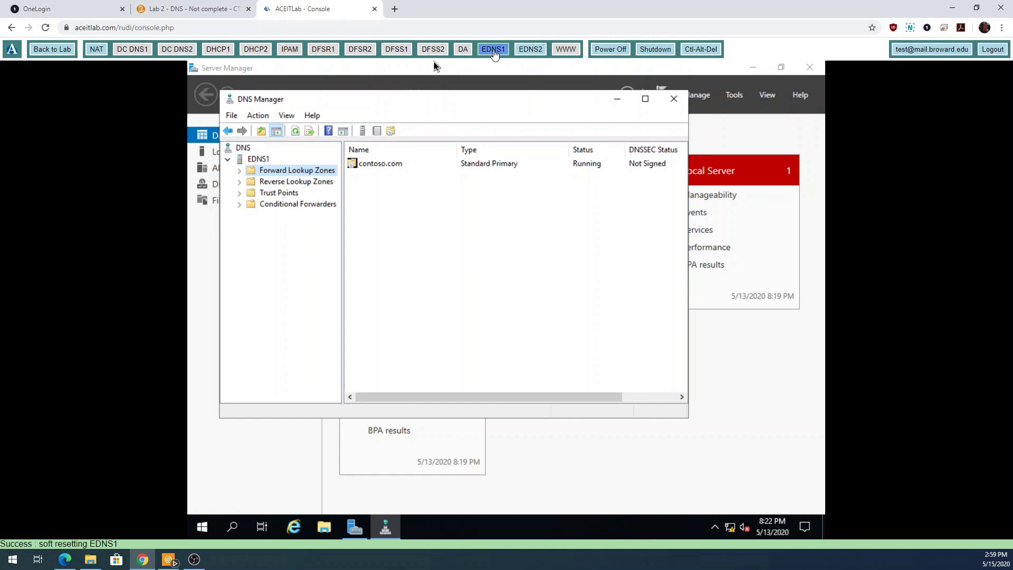
left_click_drag(473, 102, 527, 106)
left_click(296, 174)
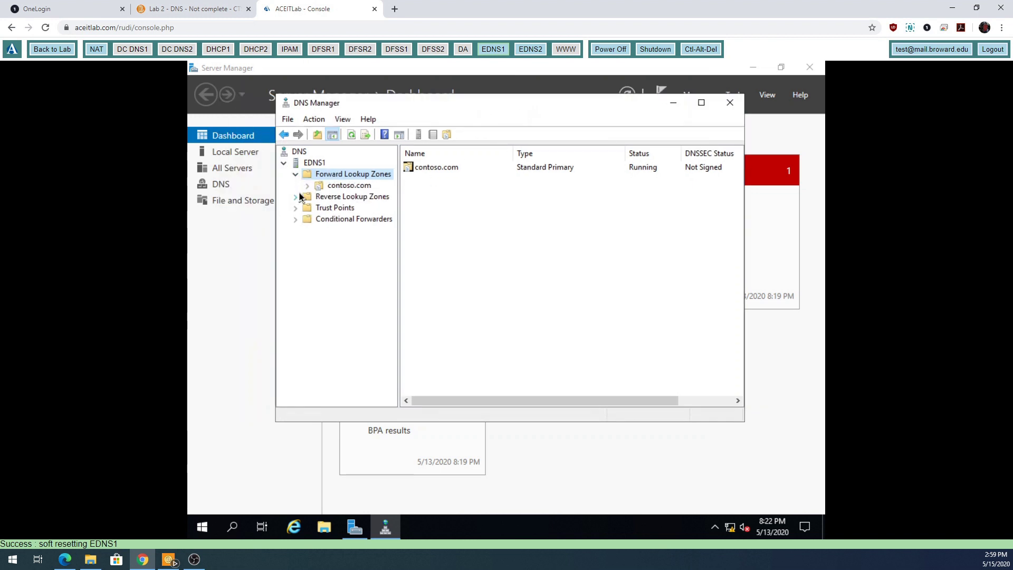
left_click(296, 198)
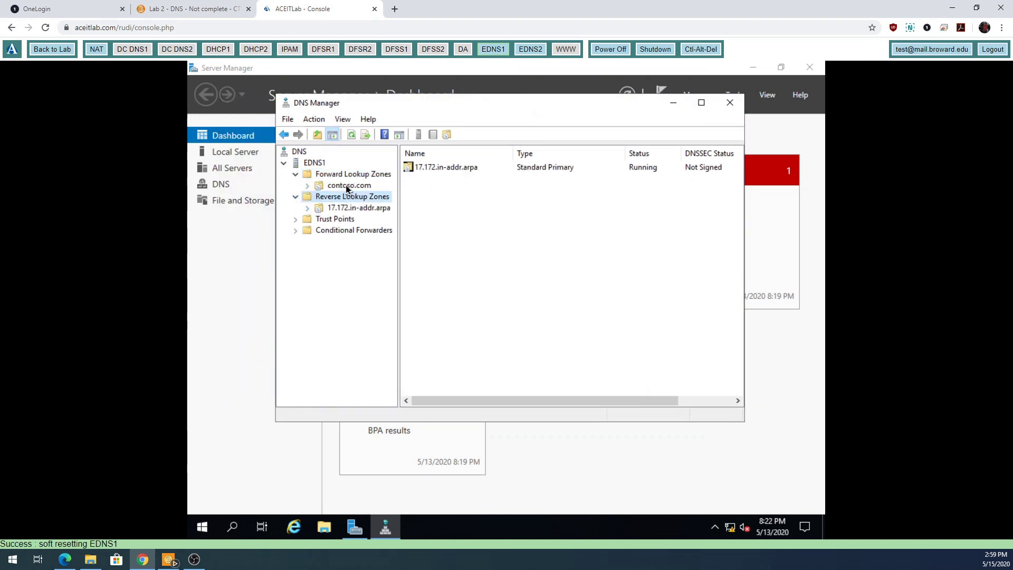
left_click(347, 187)
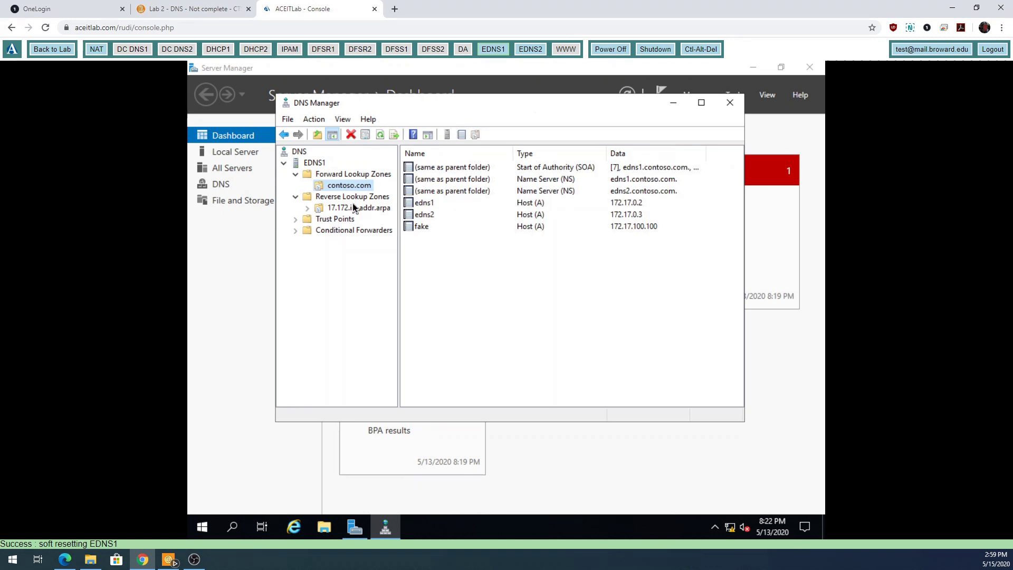
left_click(354, 207)
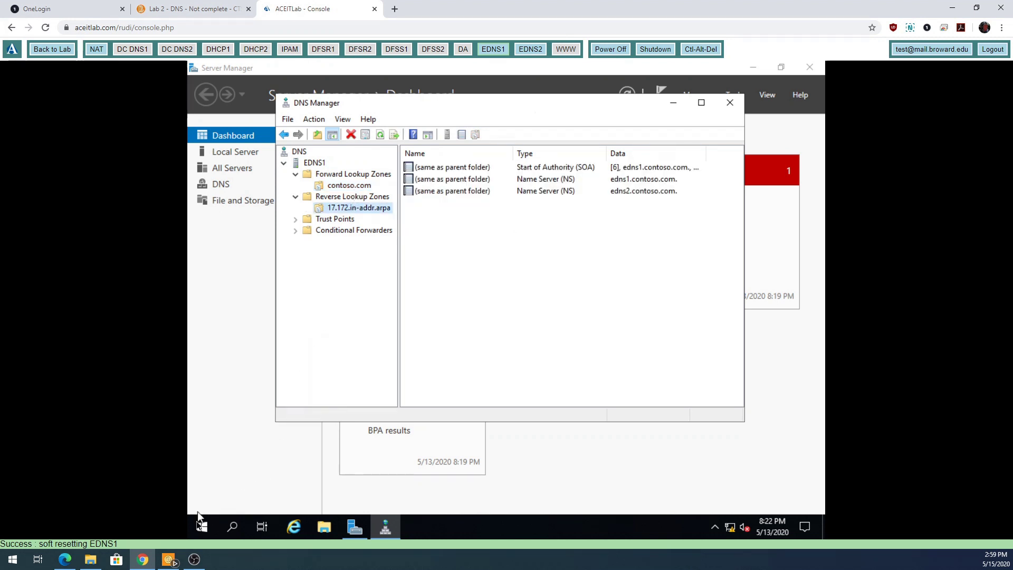
Open a Command Prompt on EDNS1 and display the full IP configuration with ipconfig /all.
left_click(200, 530)
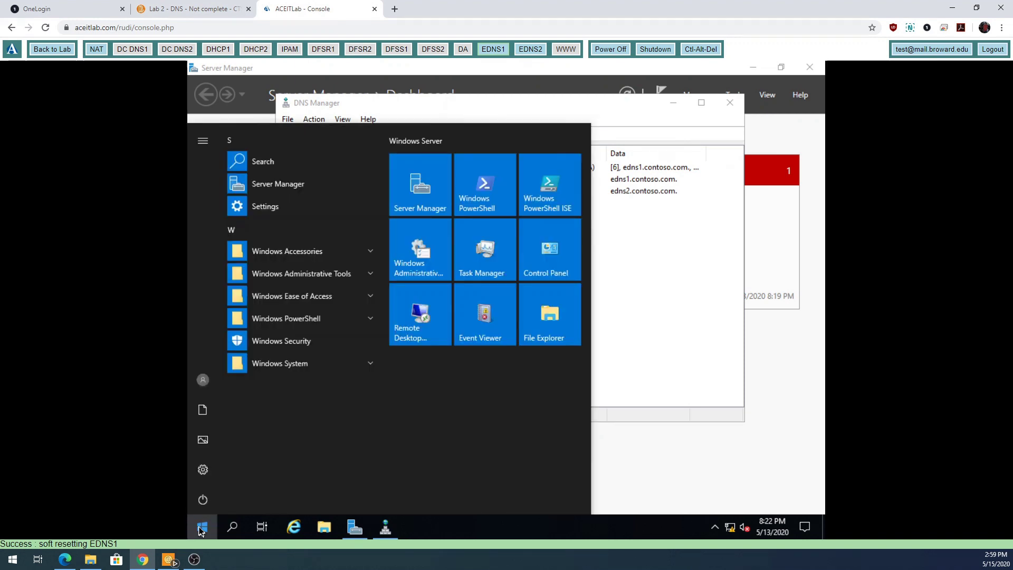
type("cmd")
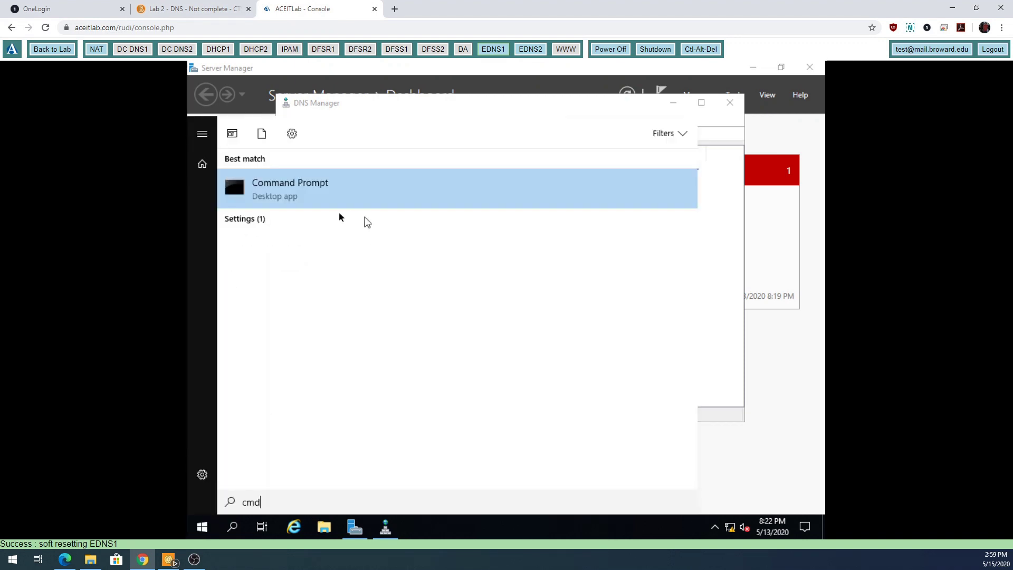
left_click(328, 198)
left_click_drag(376, 150, 391, 117)
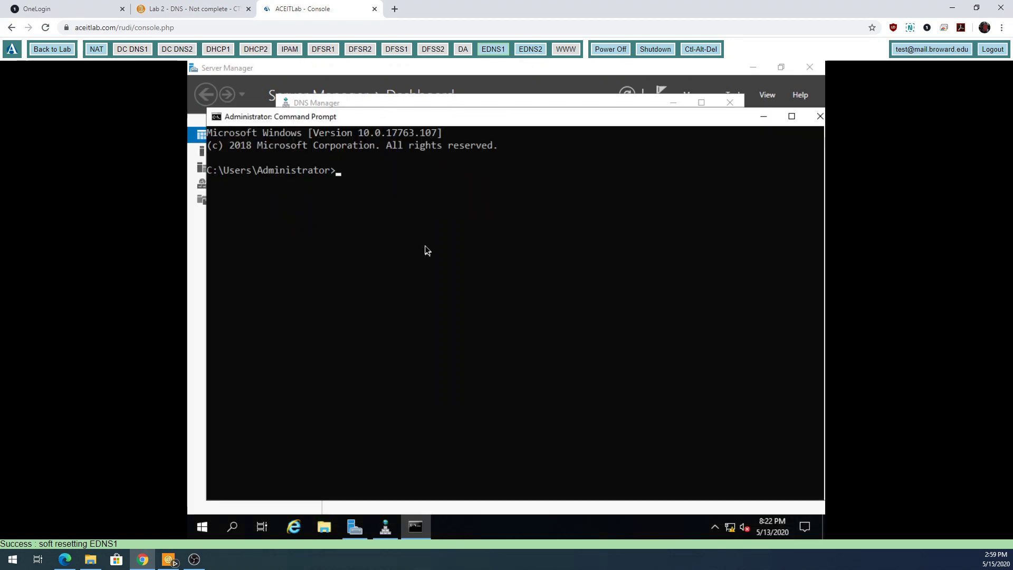
type("ipconfig /all")
key("Return")
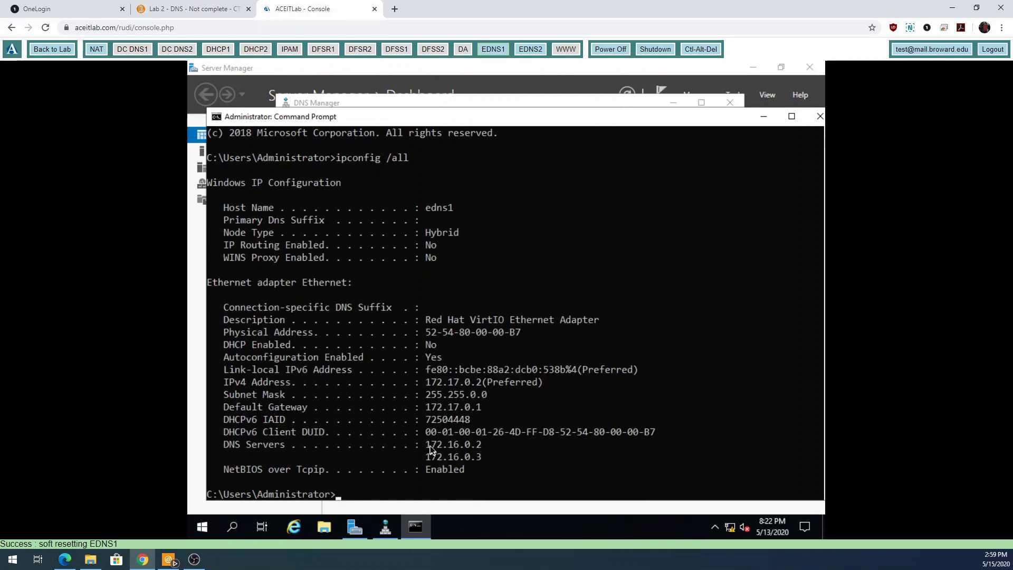
Examine the two DNS server addresses in the ipconfig output and compare them with the server's own IPv4 address.
left_click_drag(429, 445, 486, 458)
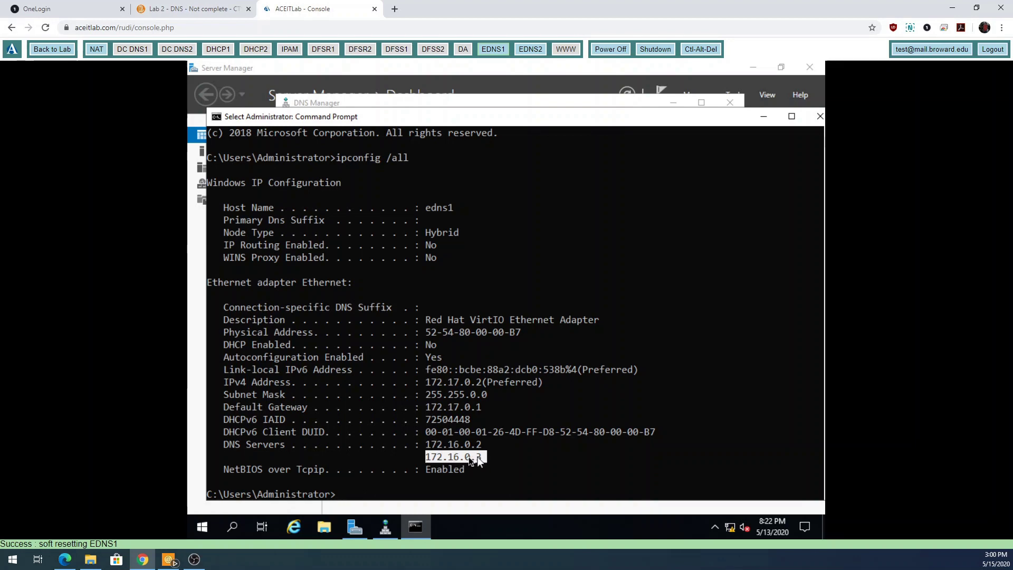
left_click_drag(428, 458, 486, 448)
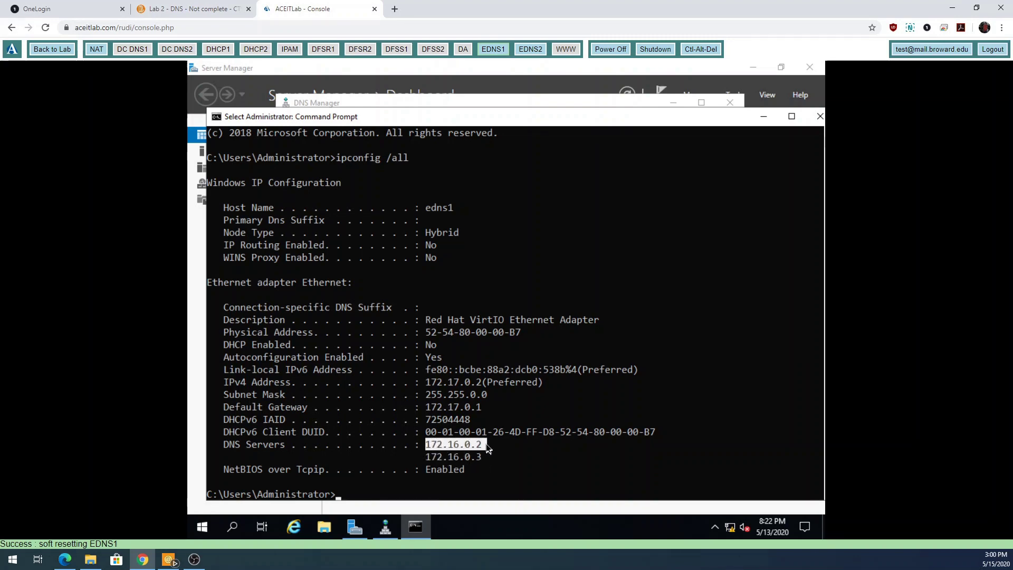
left_click(429, 448)
left_click_drag(429, 448, 480, 449)
left_click_drag(429, 456, 483, 459)
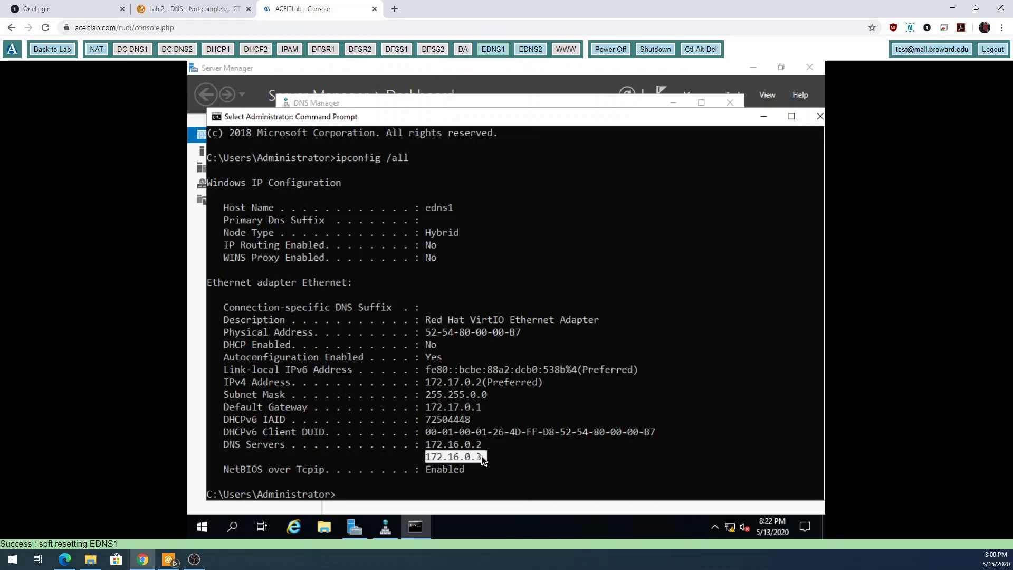
left_click(428, 459)
left_click_drag(466, 448, 481, 448)
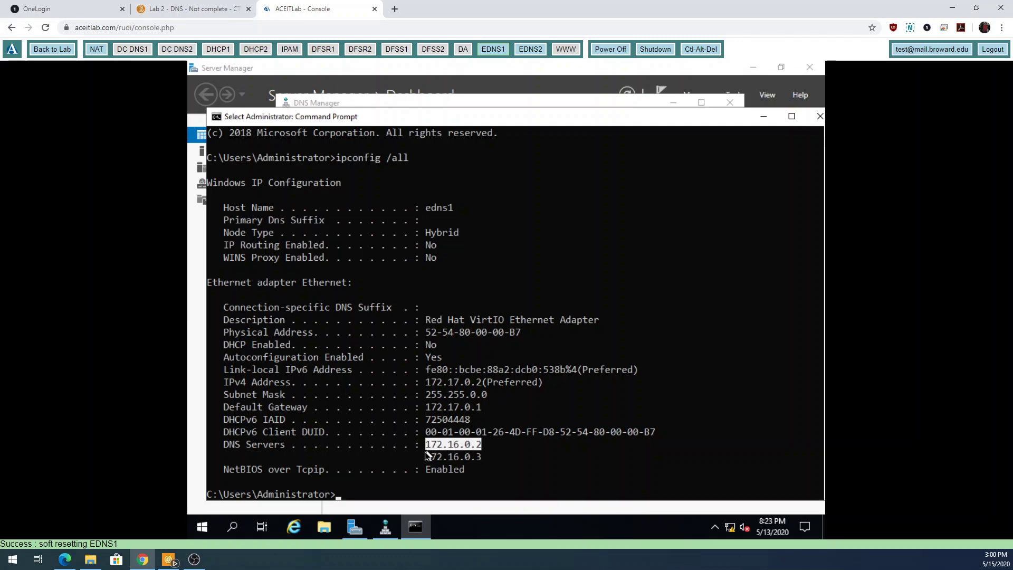
left_click_drag(420, 457, 482, 458)
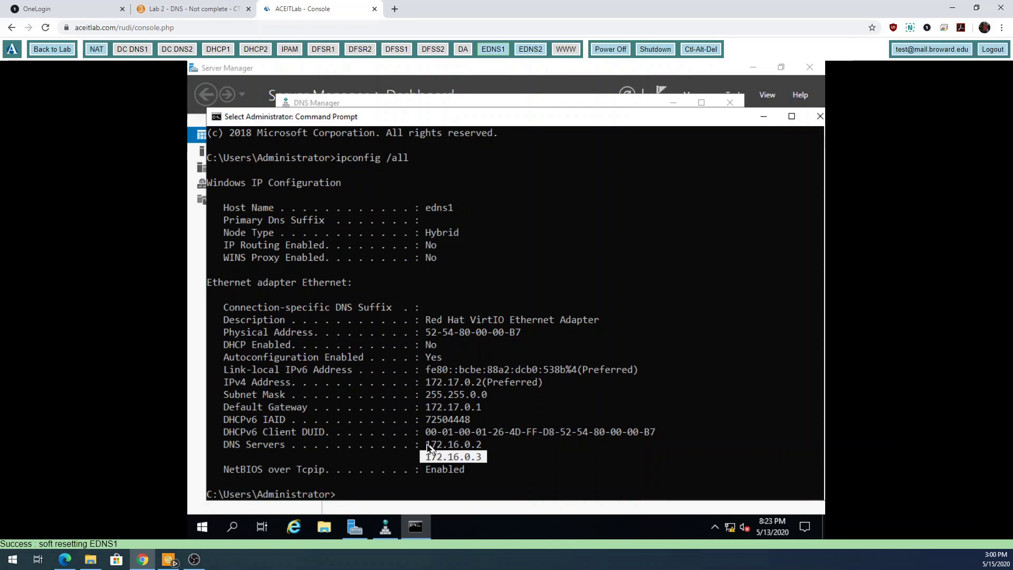
left_click_drag(424, 445, 488, 448)
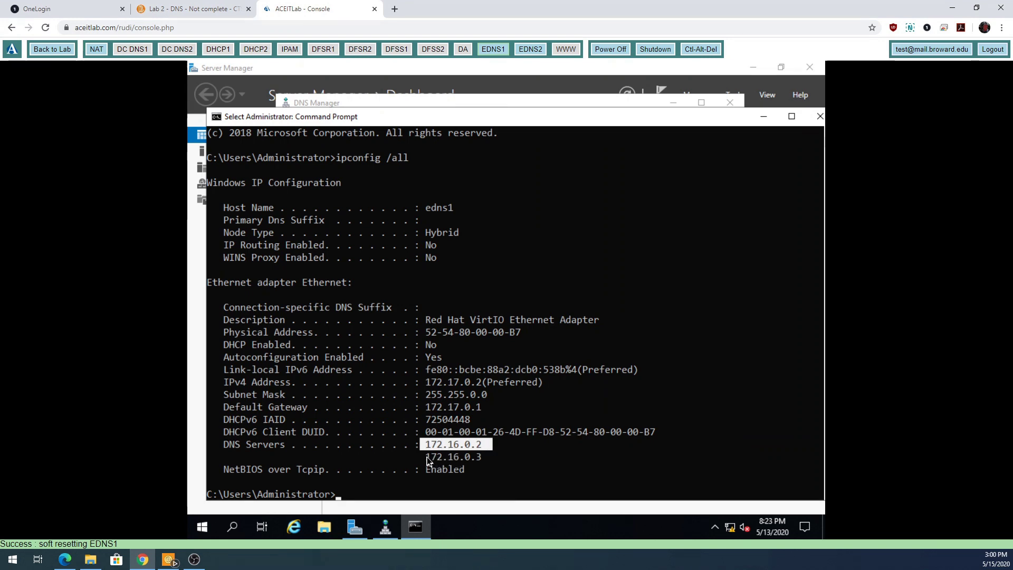
left_click_drag(426, 457, 488, 460)
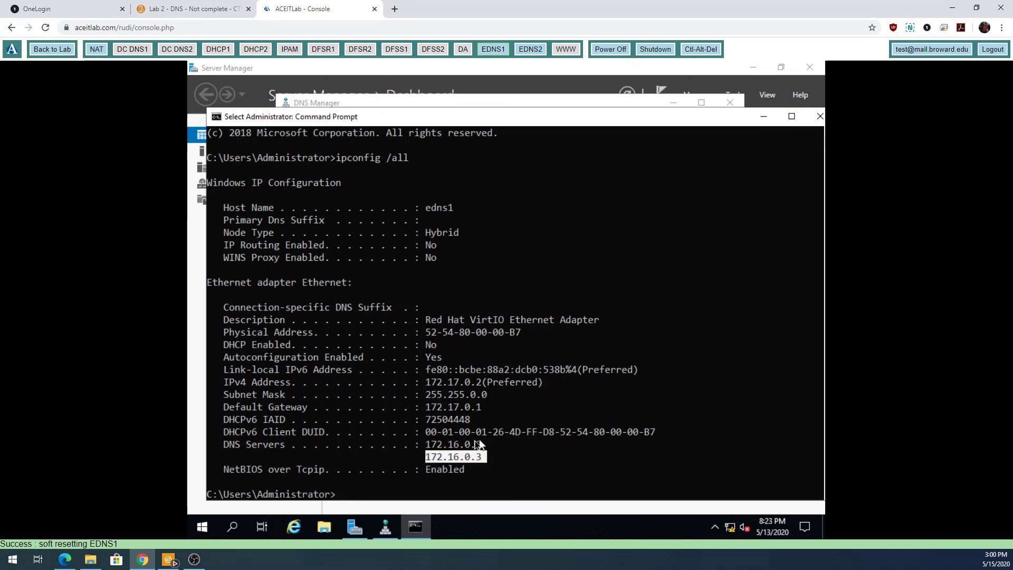
left_click_drag(425, 445, 494, 449)
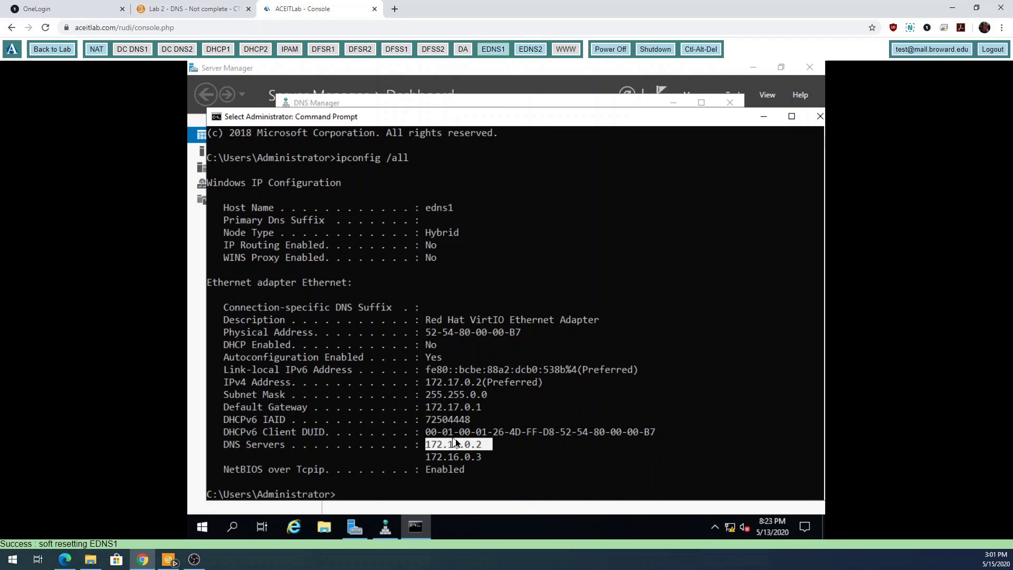
left_click_drag(426, 386, 483, 384)
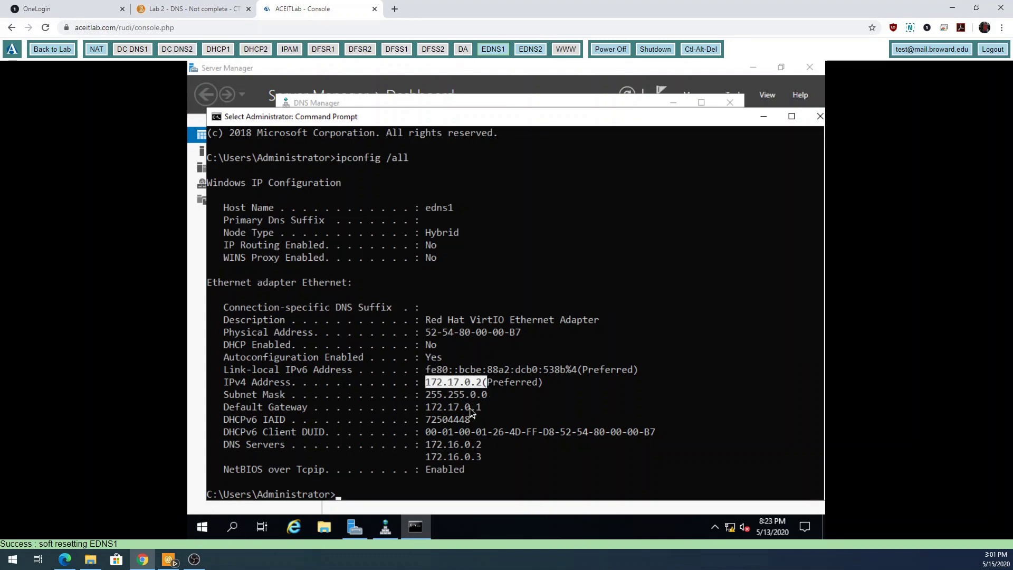
left_click_drag(426, 442, 479, 442)
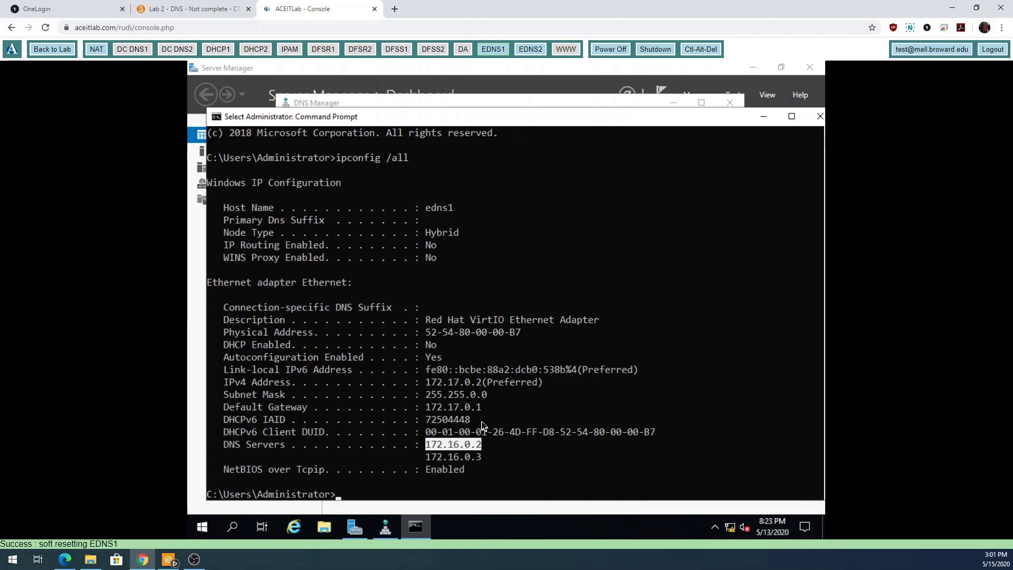
type("nsloo")
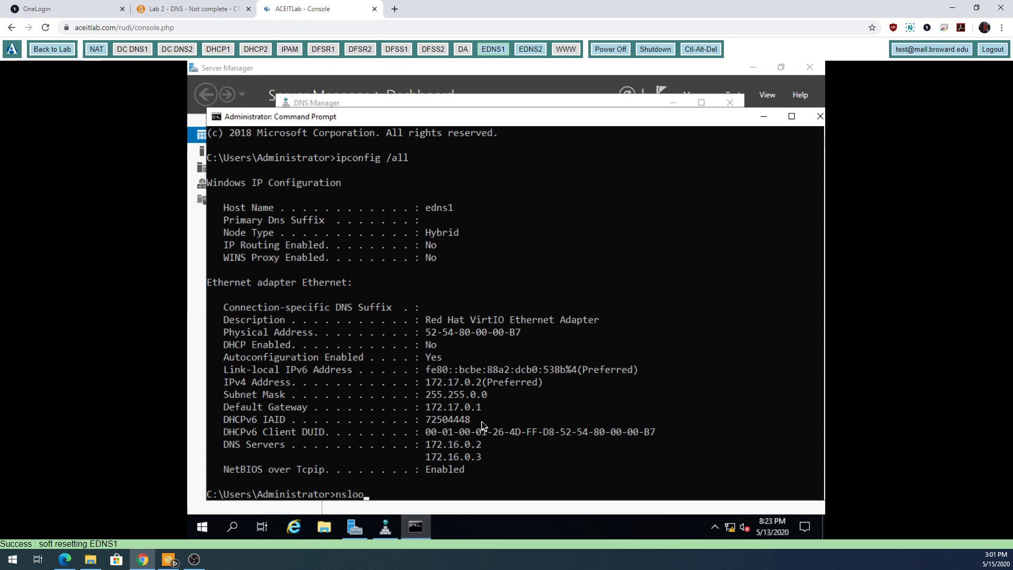
type("kup www.googl")
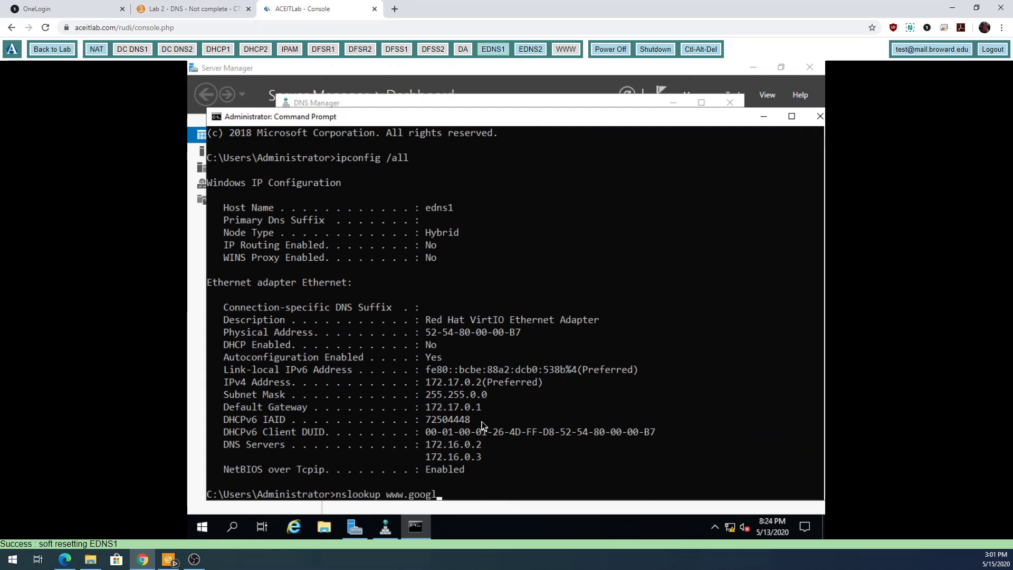
type("e.com")
key("Return")
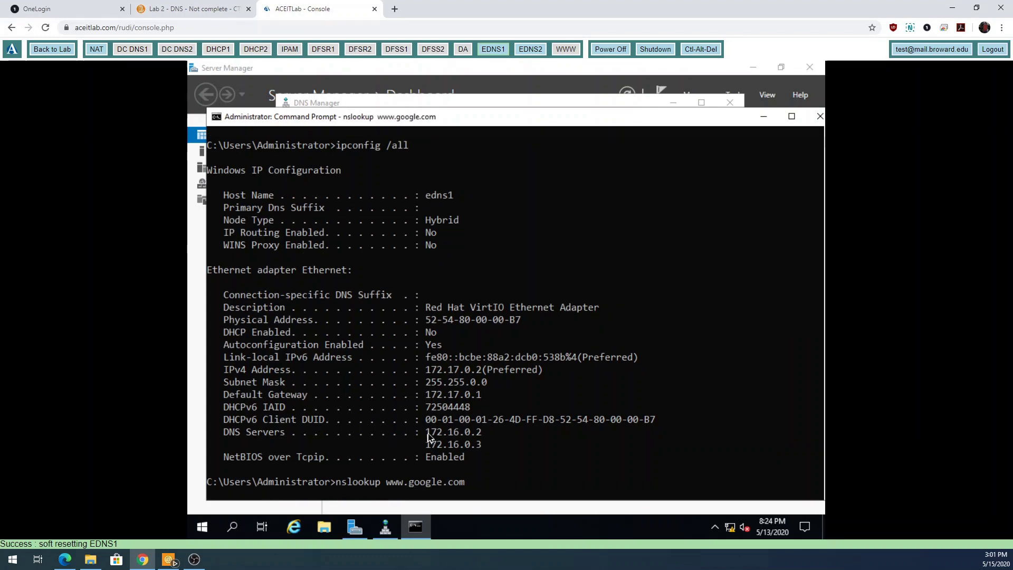
left_click_drag(425, 434, 482, 439)
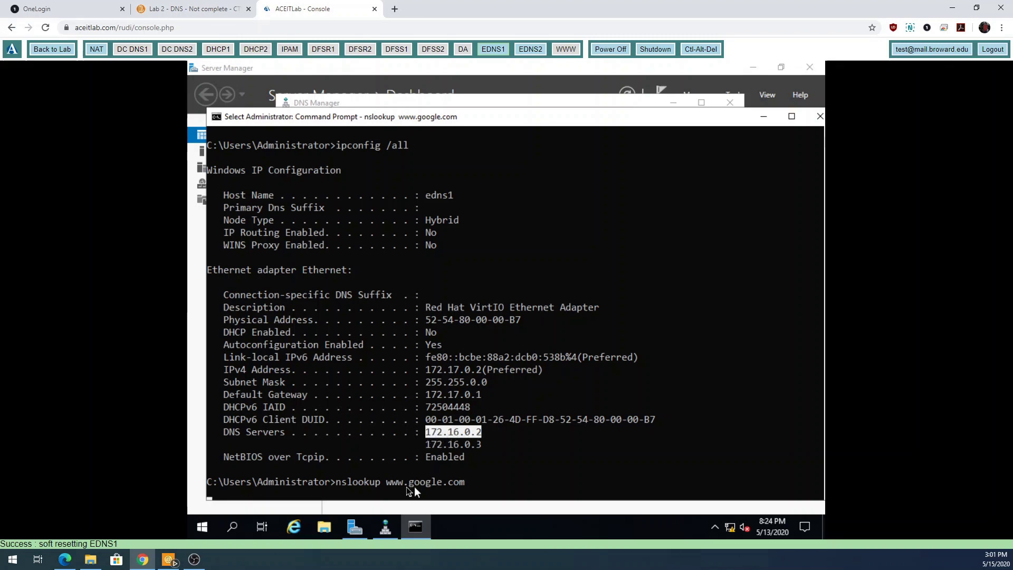
left_click(507, 436)
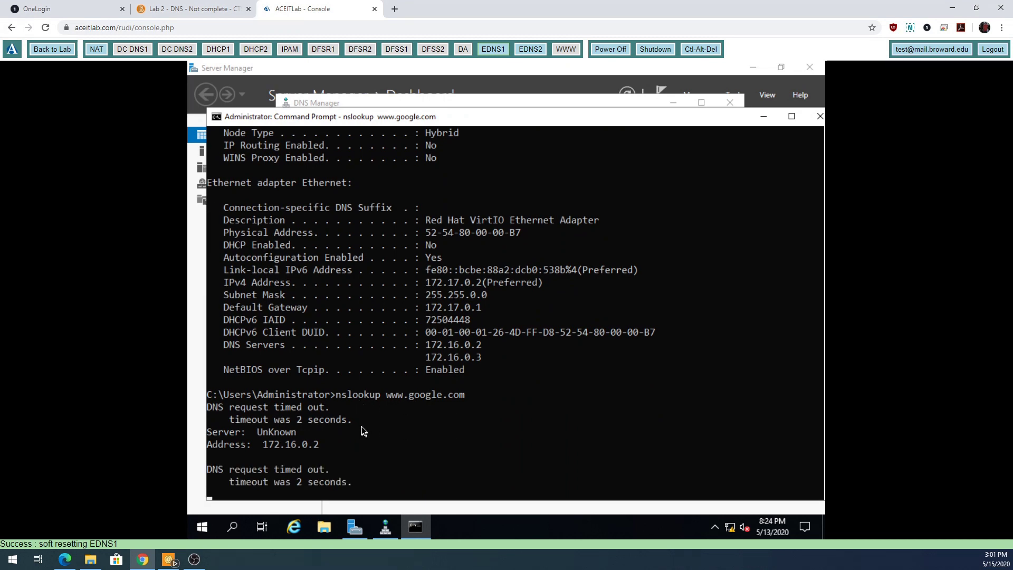
key("ctrl+c")
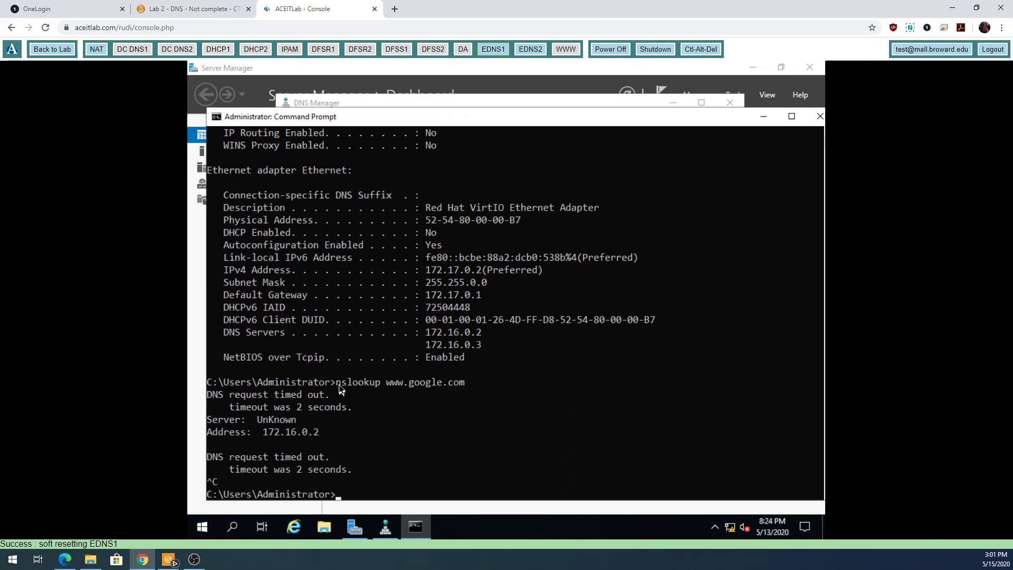
left_click_drag(336, 384, 379, 387)
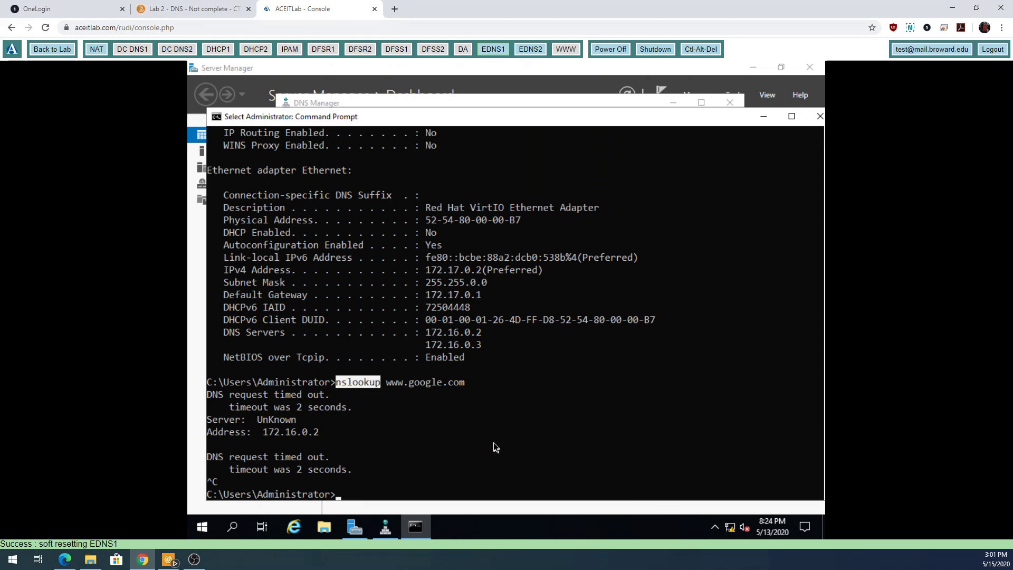
type("ping www.google.com")
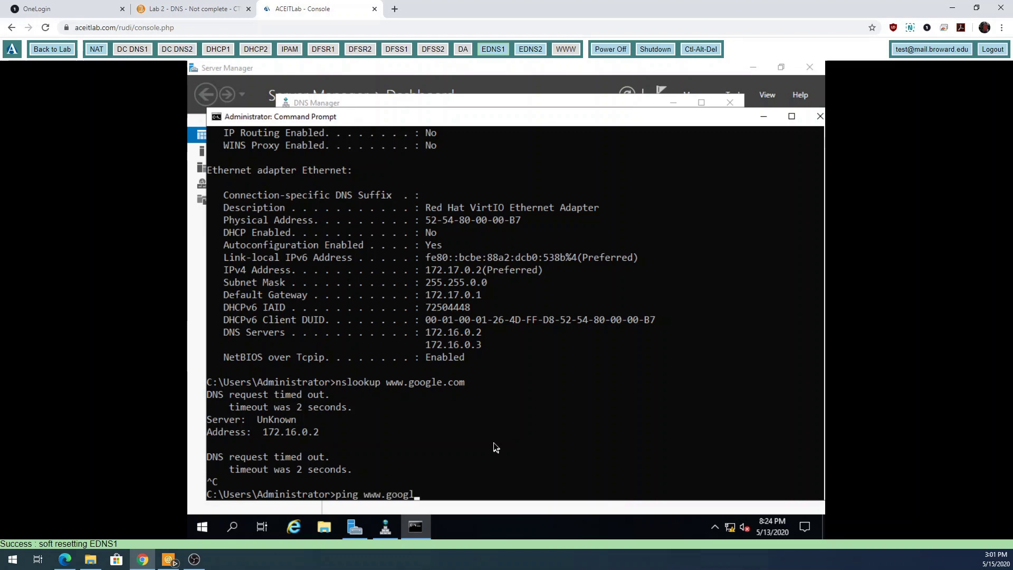
key("Return")
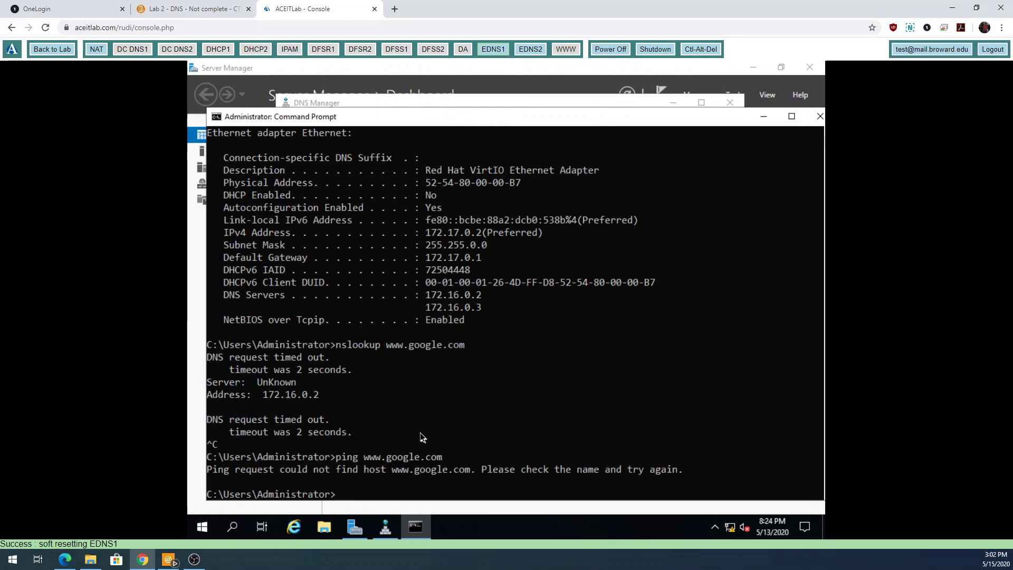
key("Return")
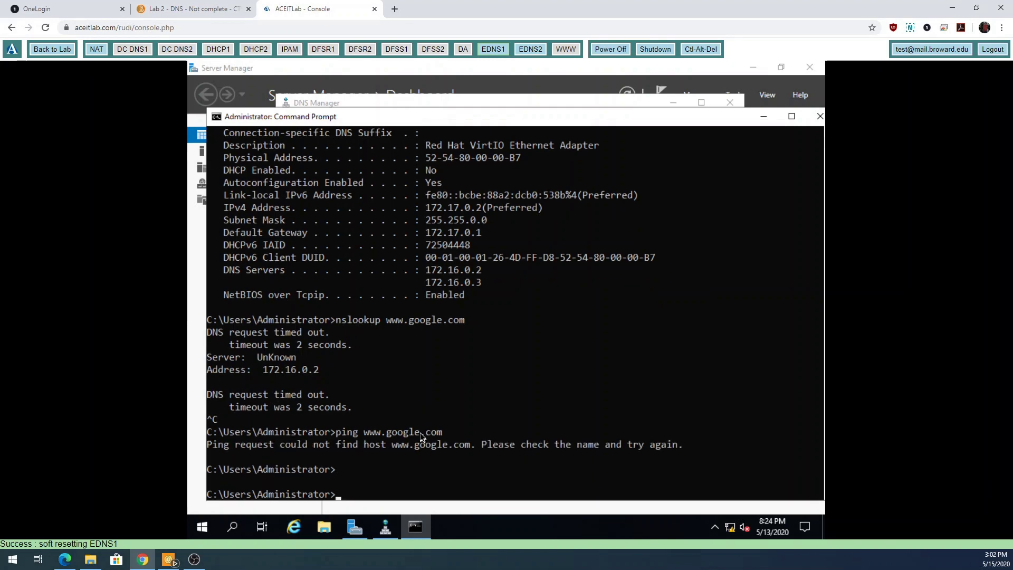
type("ping 8.8.8.8")
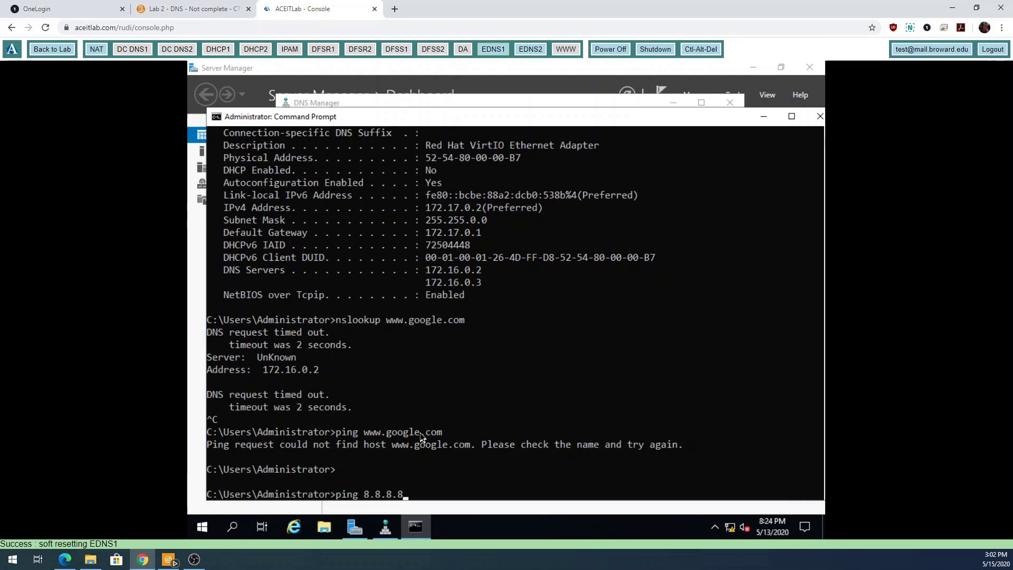
key("Return")
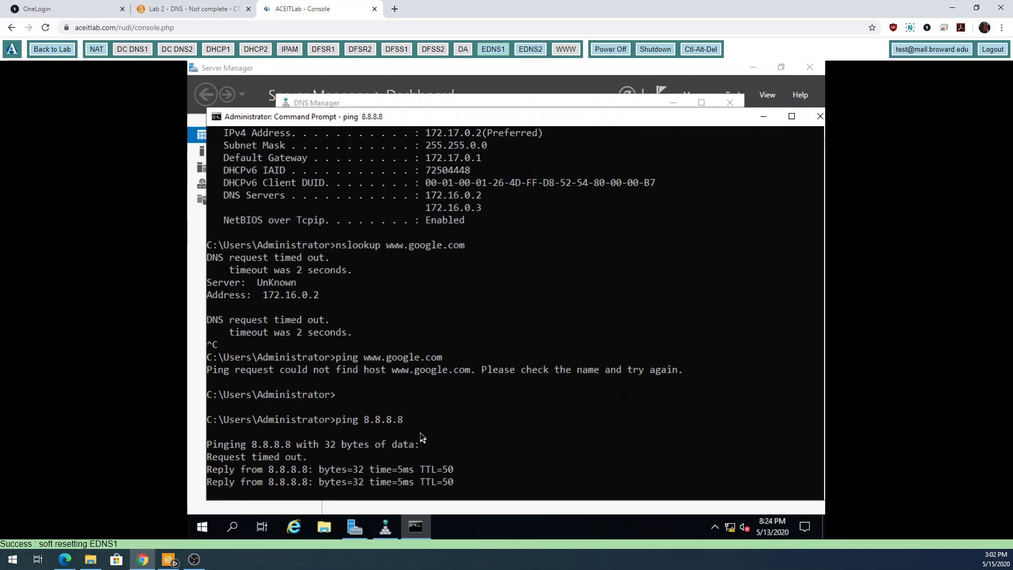
type("ping www.g")
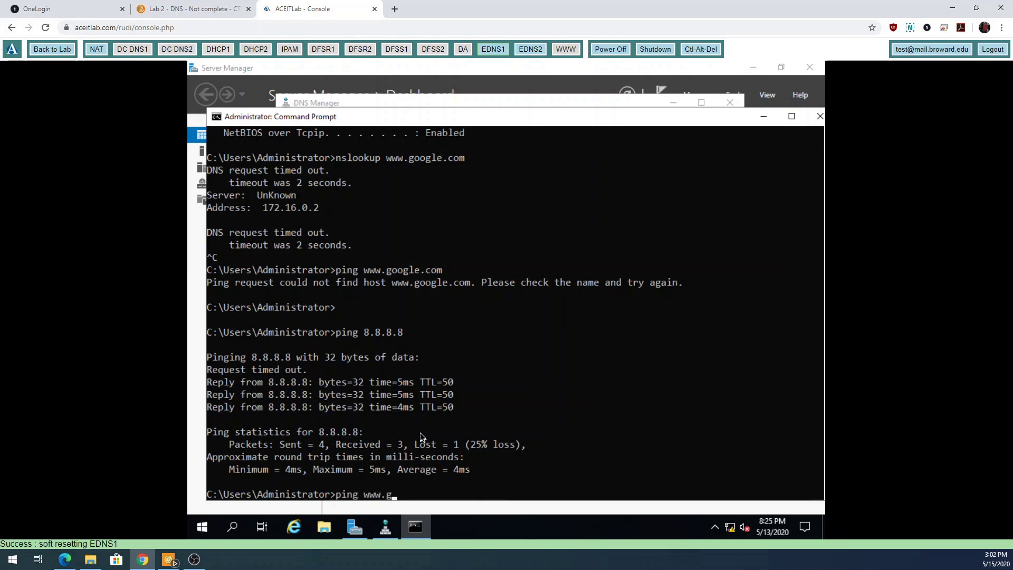
type("oogle.com")
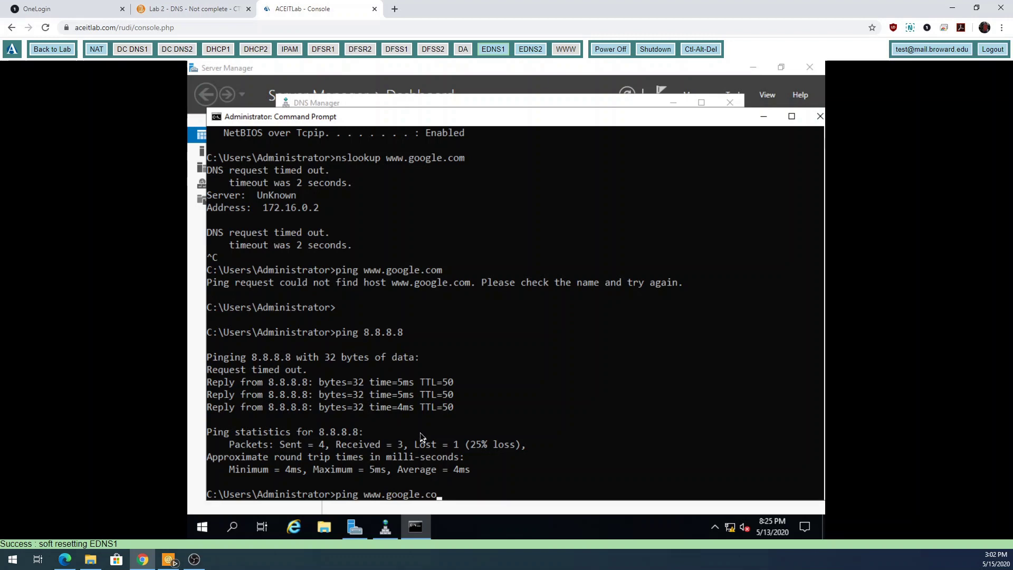
key("Return")
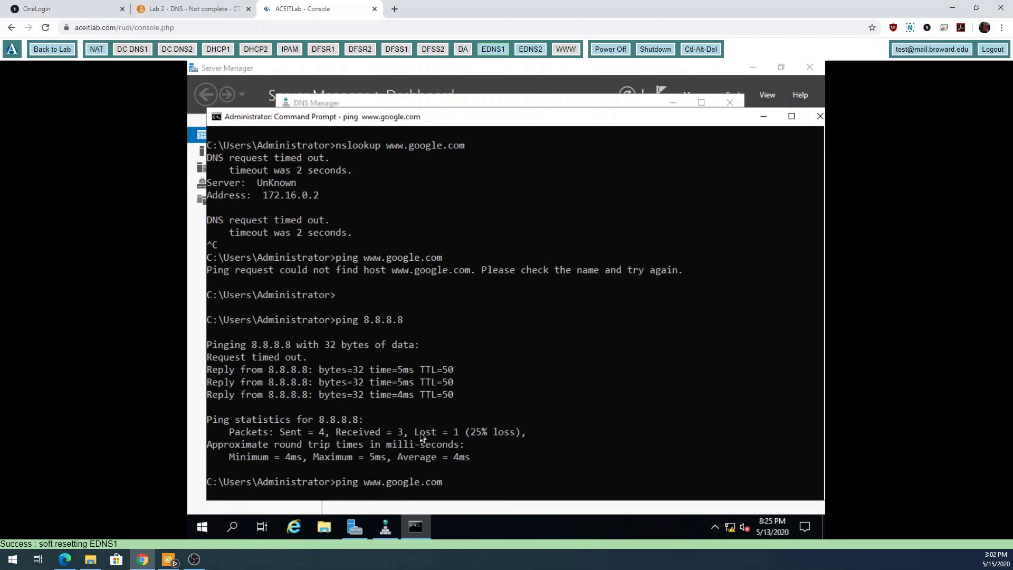
key("ctrl+c")
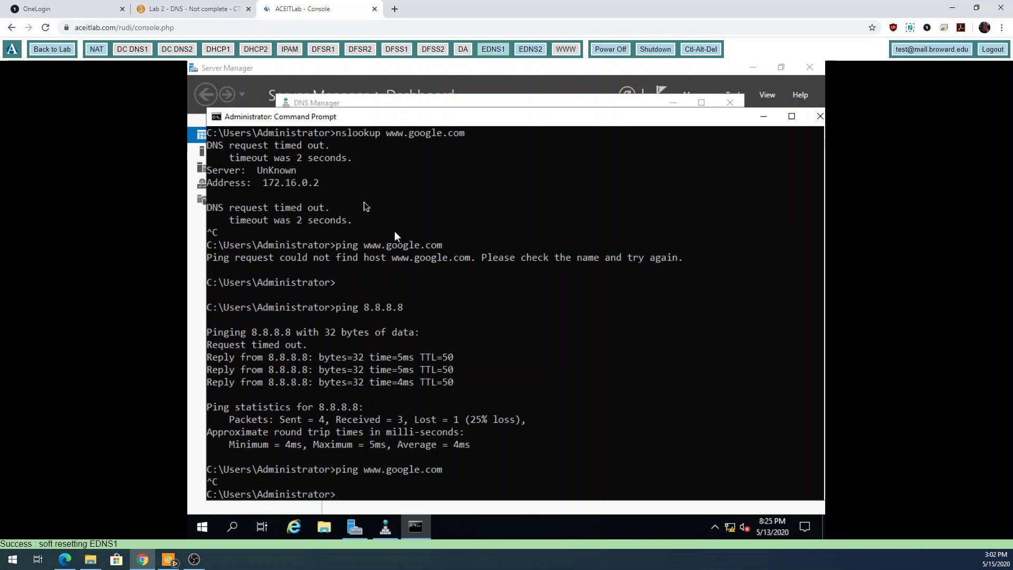
left_click(338, 135)
left_click_drag(384, 138, 467, 138)
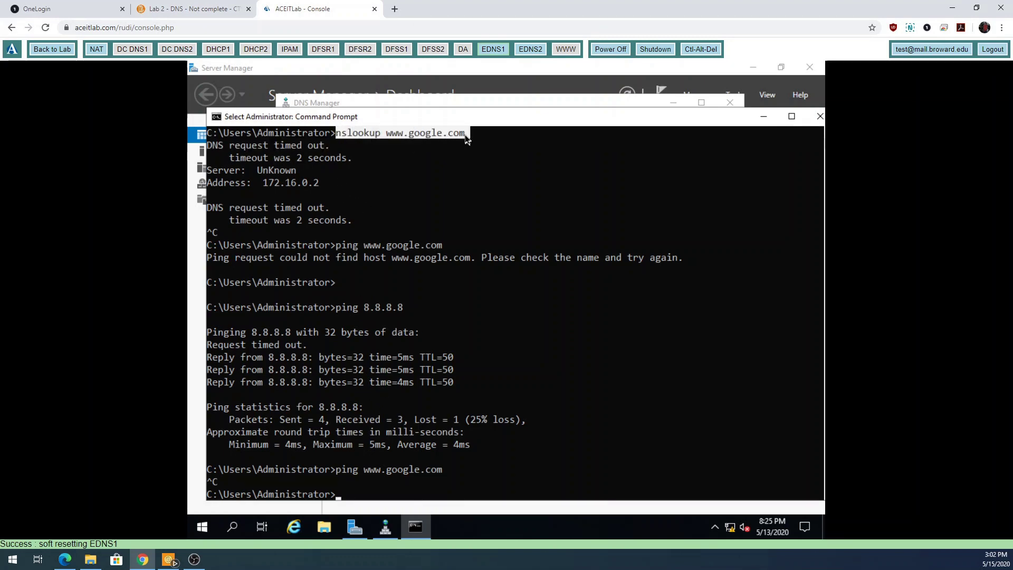
scroll(640, 338, "up", 5)
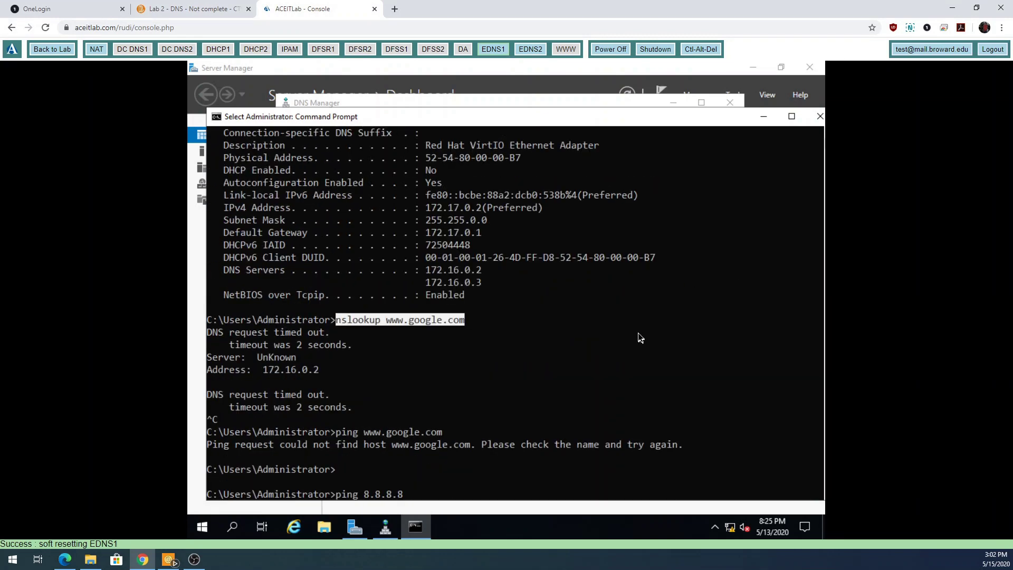
left_click_drag(421, 270, 471, 272)
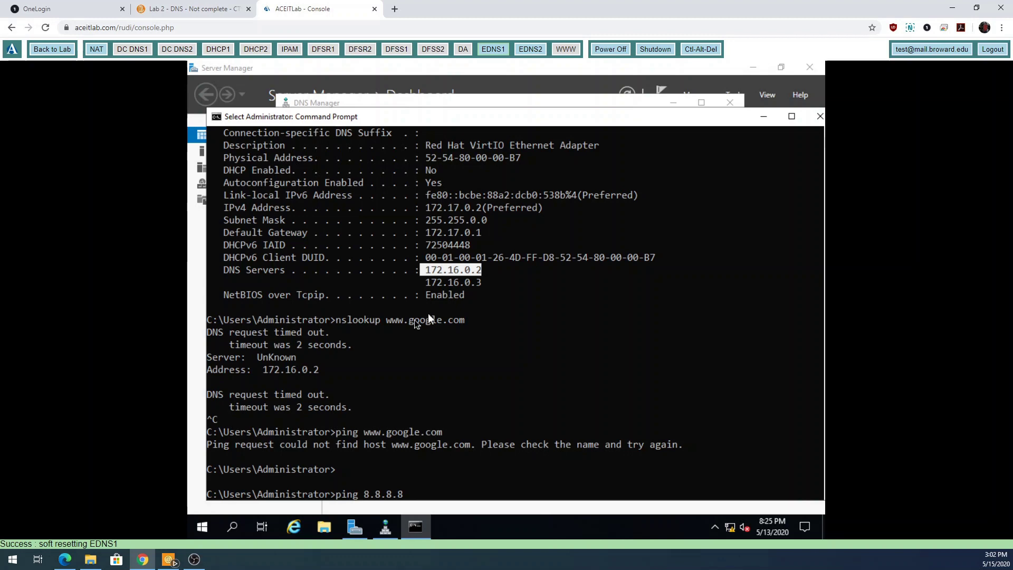
left_click_drag(338, 321, 379, 328)
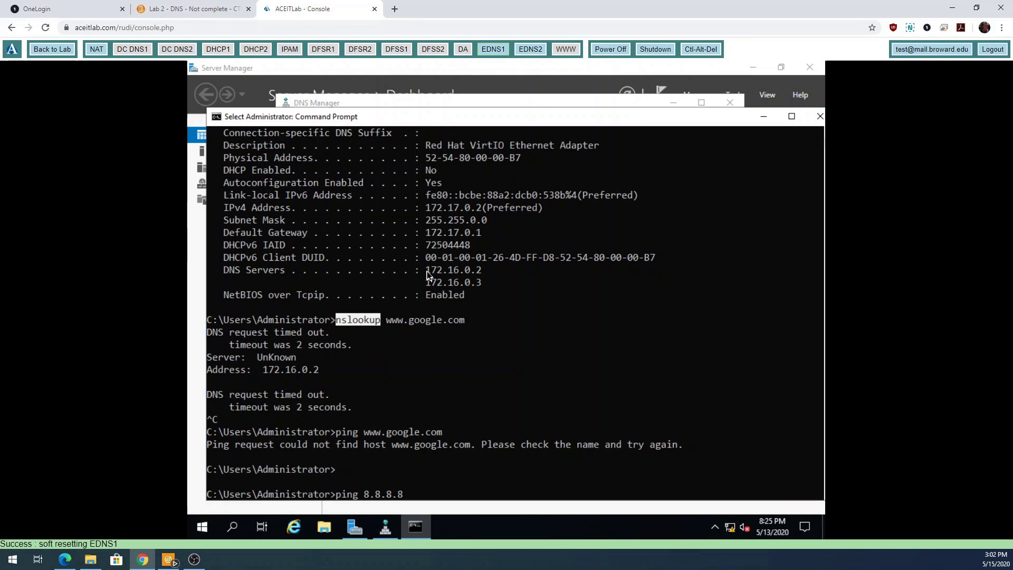
left_click_drag(427, 271, 483, 271)
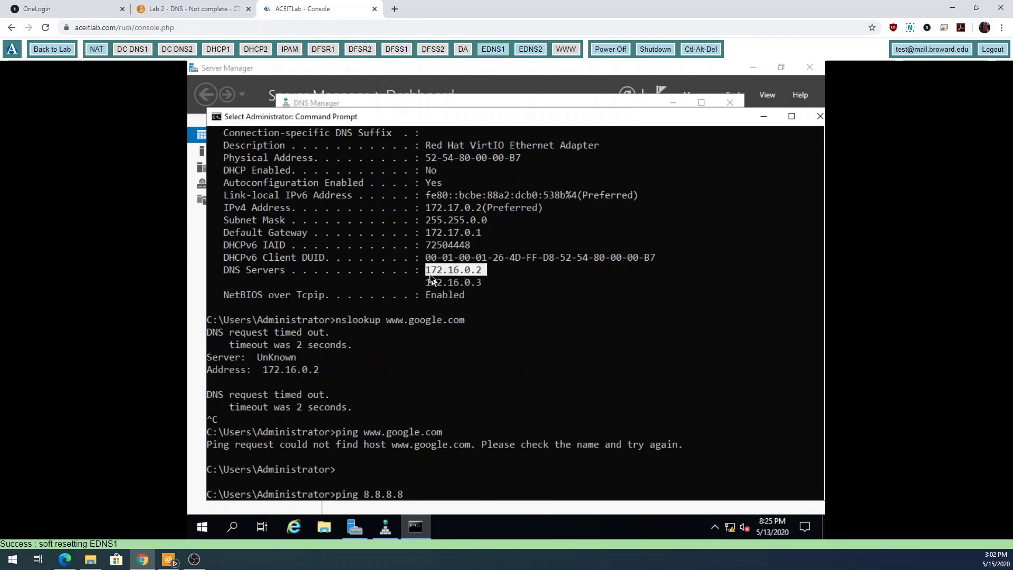
left_click_drag(337, 322, 379, 323)
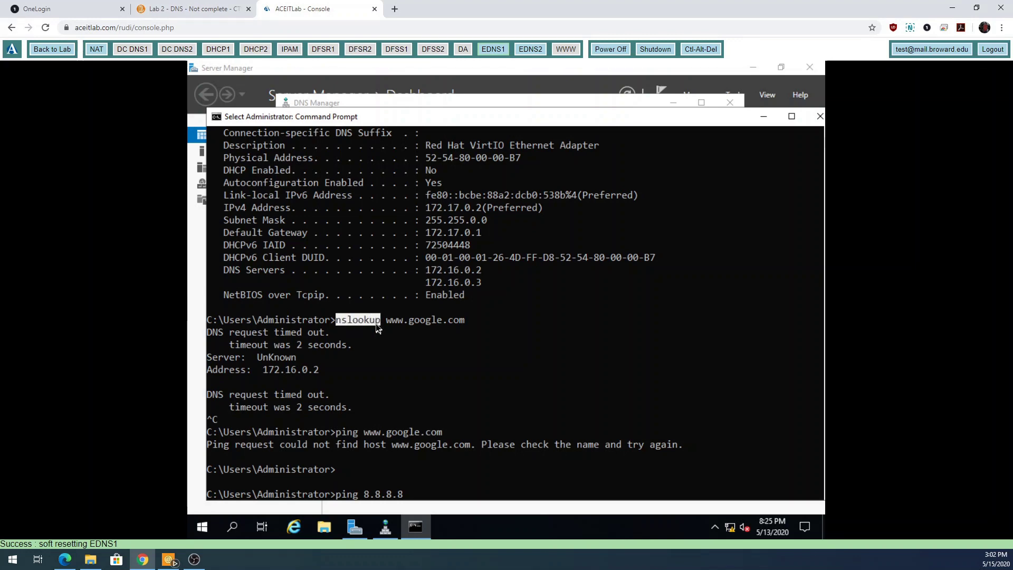
left_click_drag(426, 272, 484, 279)
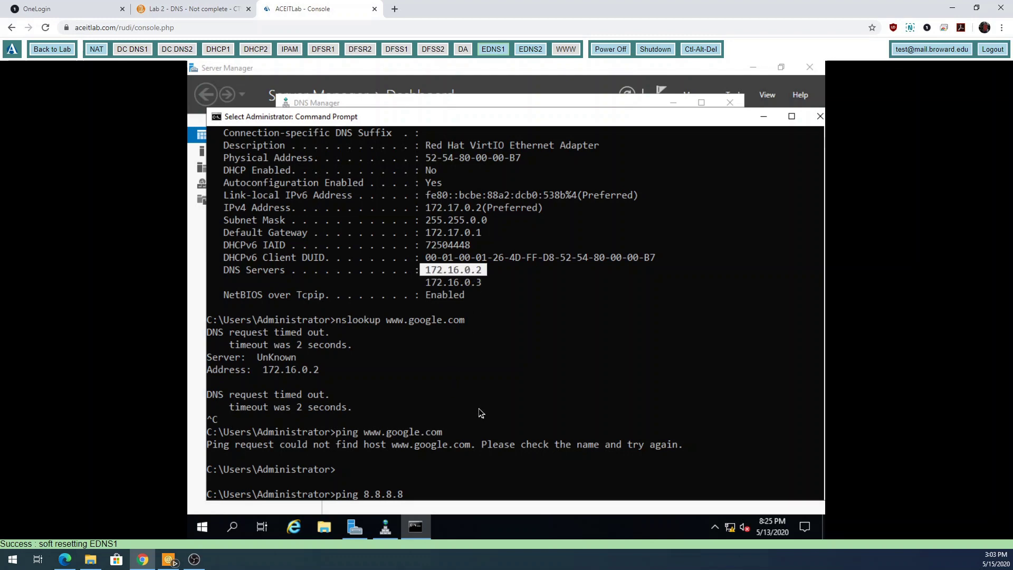
key("Escape")
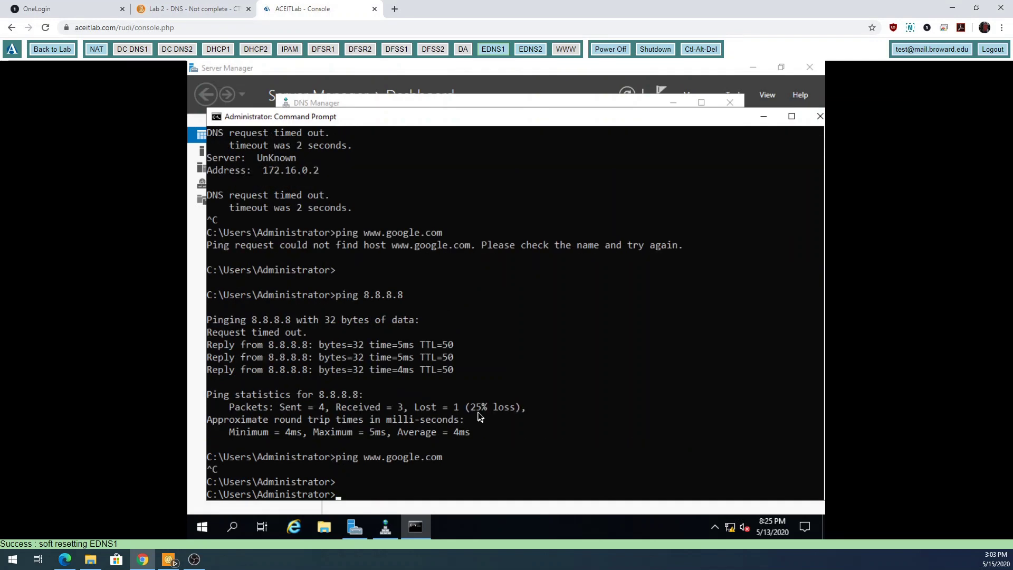
Start an interactive nslookup session, check its default server address, and switch the session's server to 172.17.0.2.
type("nslookup")
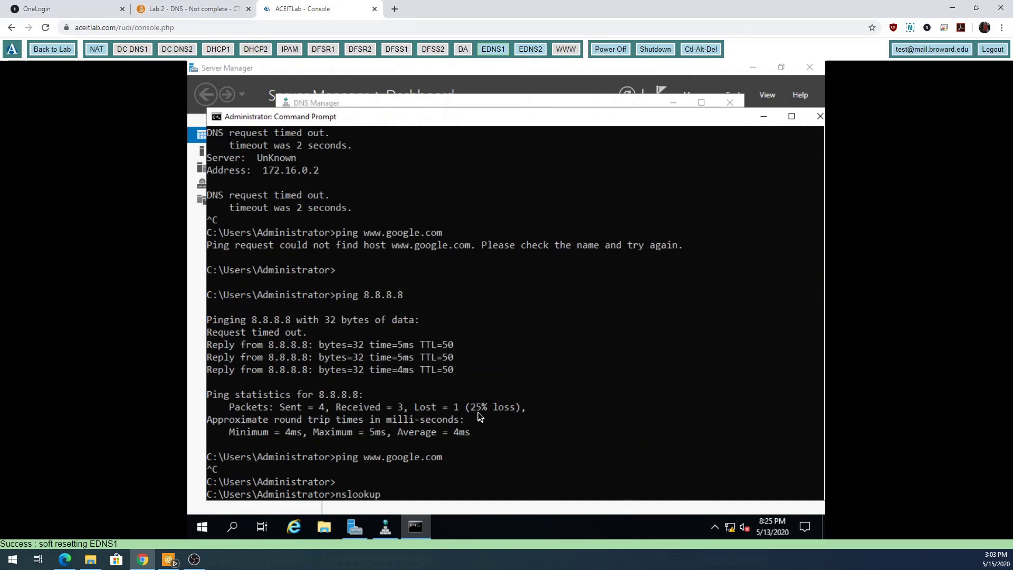
key("Return")
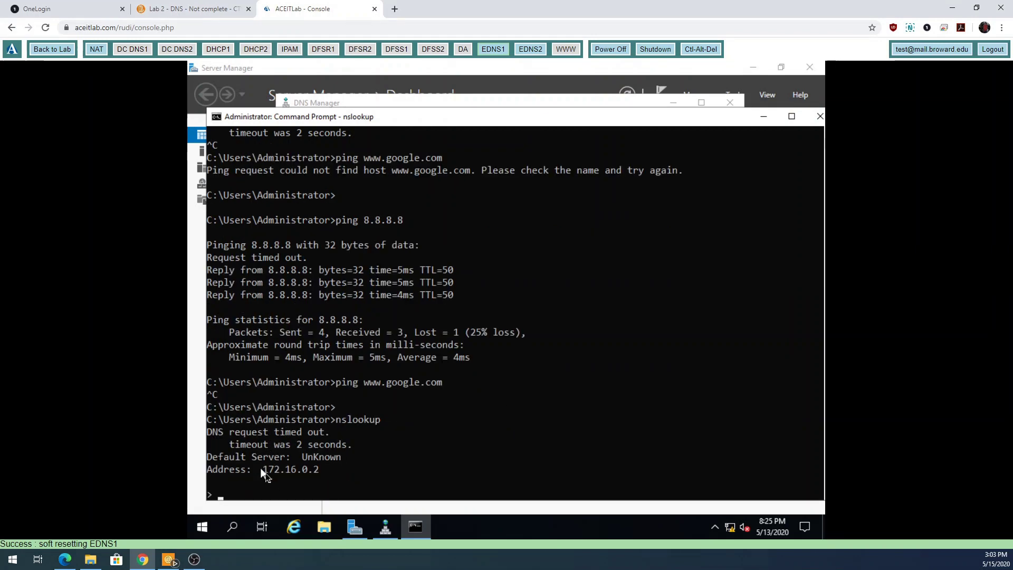
left_click_drag(263, 469, 317, 470)
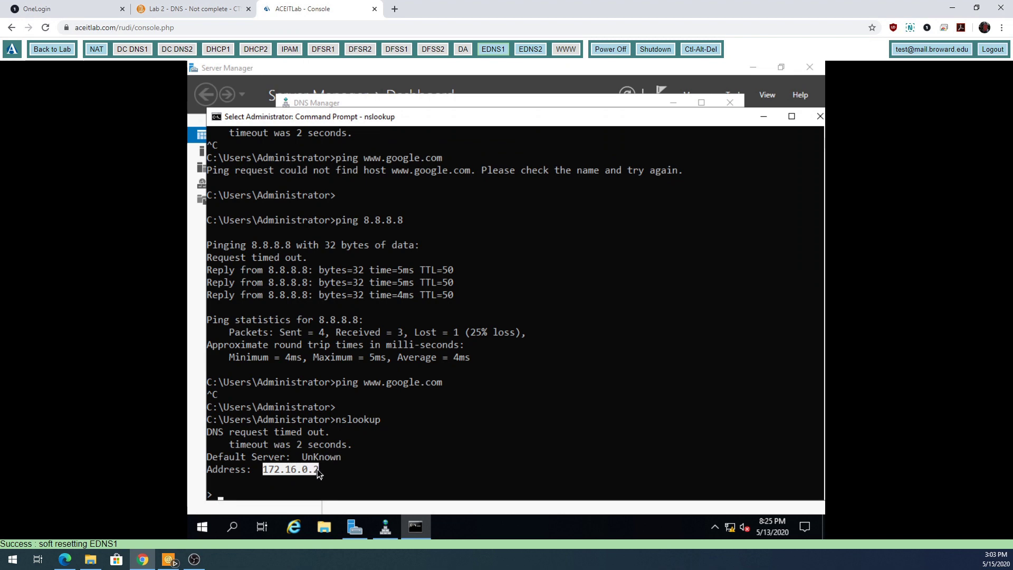
right_click(438, 394)
type("server")
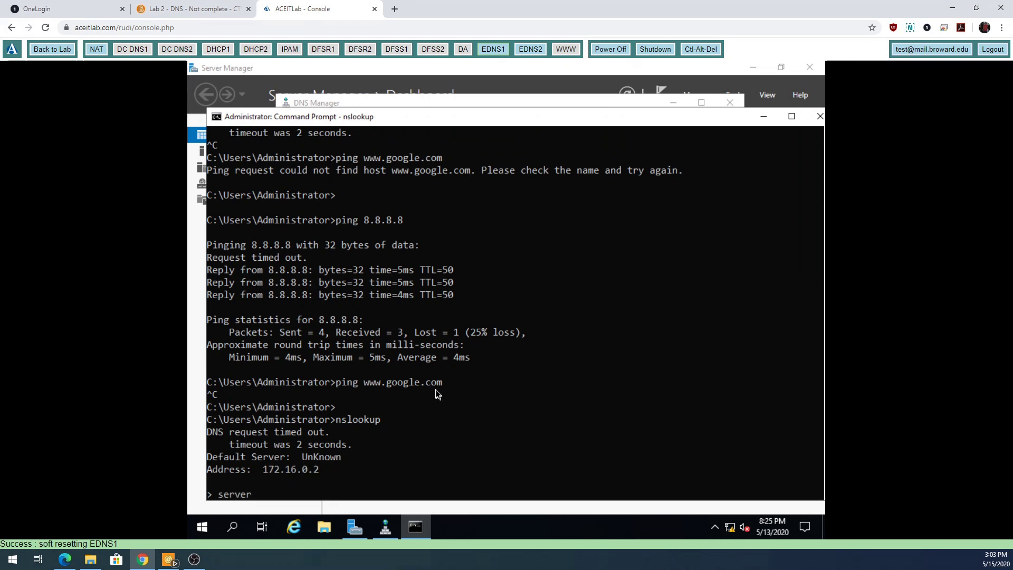
type(" 172.17.0.2")
key("Return")
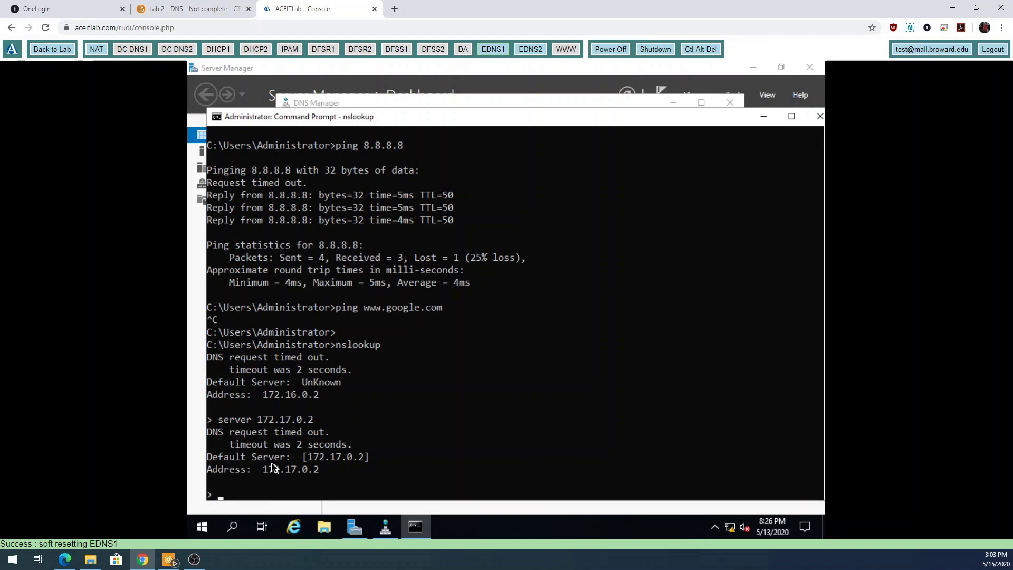
Query fake.contoso.com in the nslookup session and examine the returned name and address.
left_click_drag(292, 452, 210, 438)
left_click(337, 412)
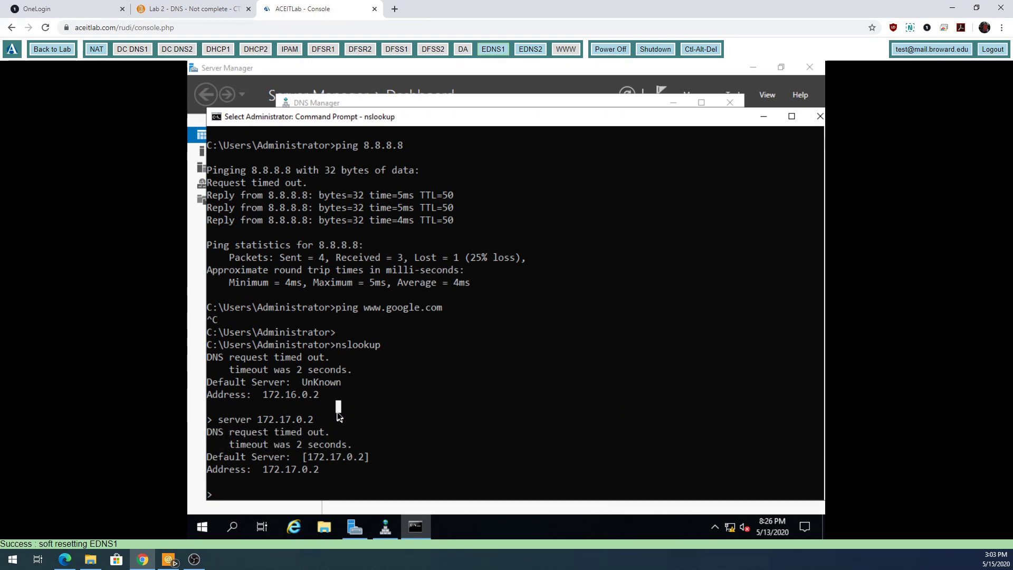
key("Escape")
type("fake.con")
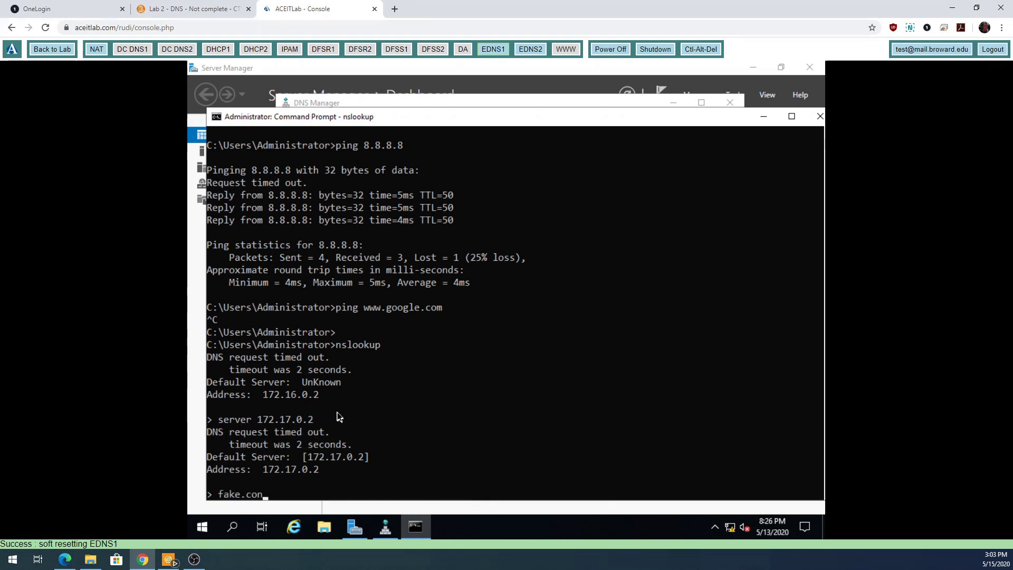
type("toso.com")
key("Return")
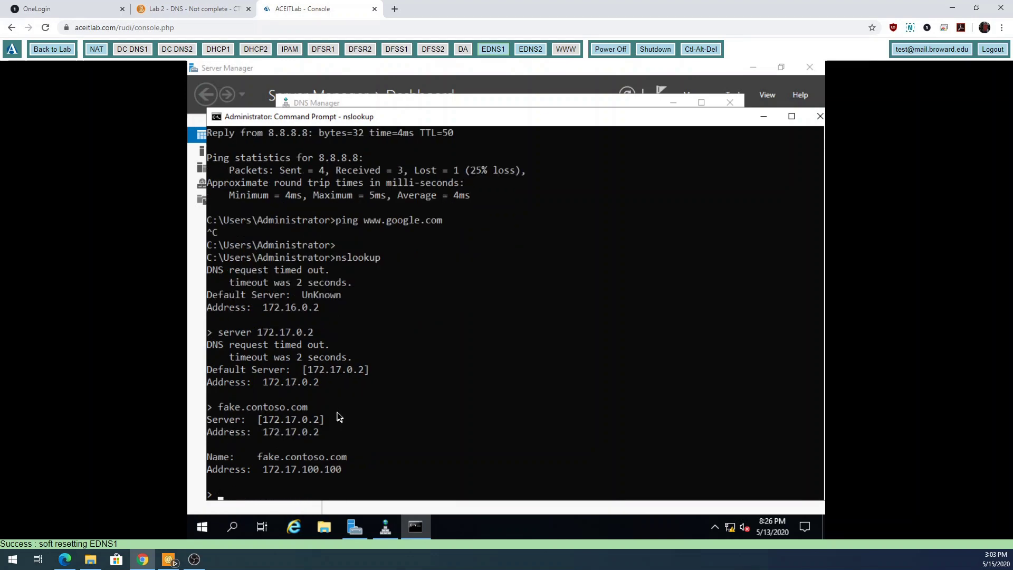
left_click_drag(351, 469, 210, 460)
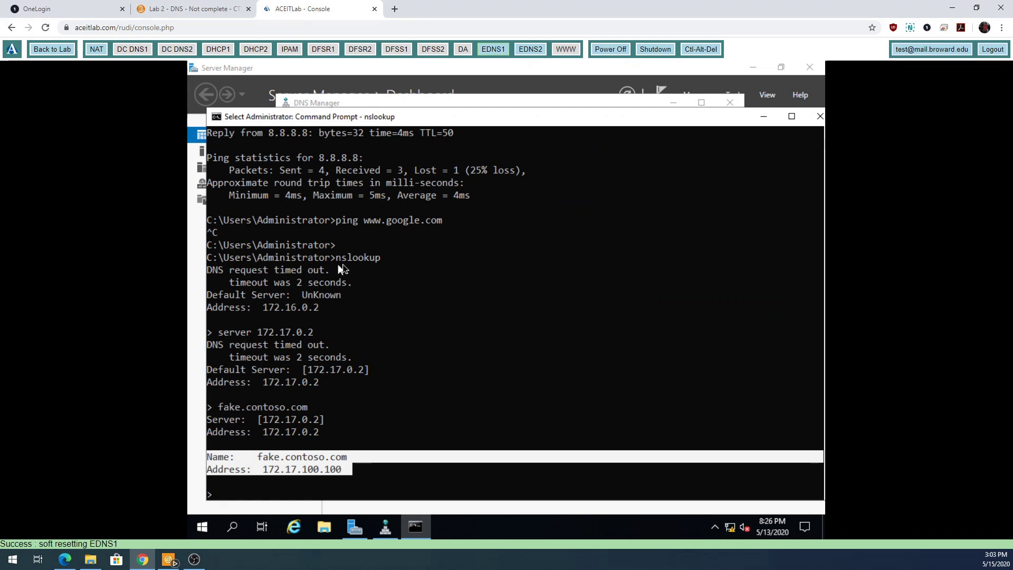
Query test1.contoso.com in the same nslookup session to test whether the name resolves.
left_click_drag(336, 257, 380, 259)
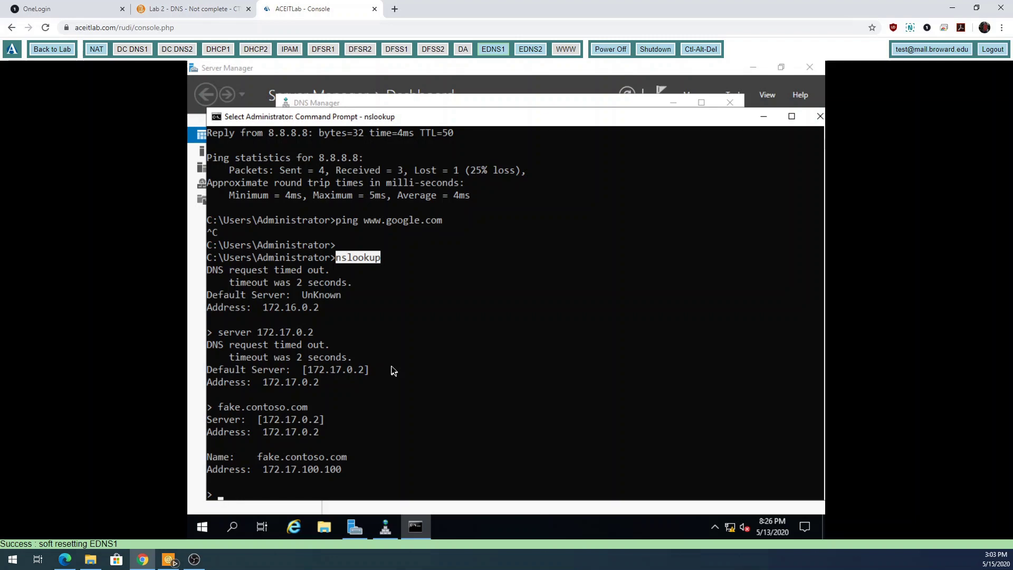
key("Escape")
type("test1.contoso.com")
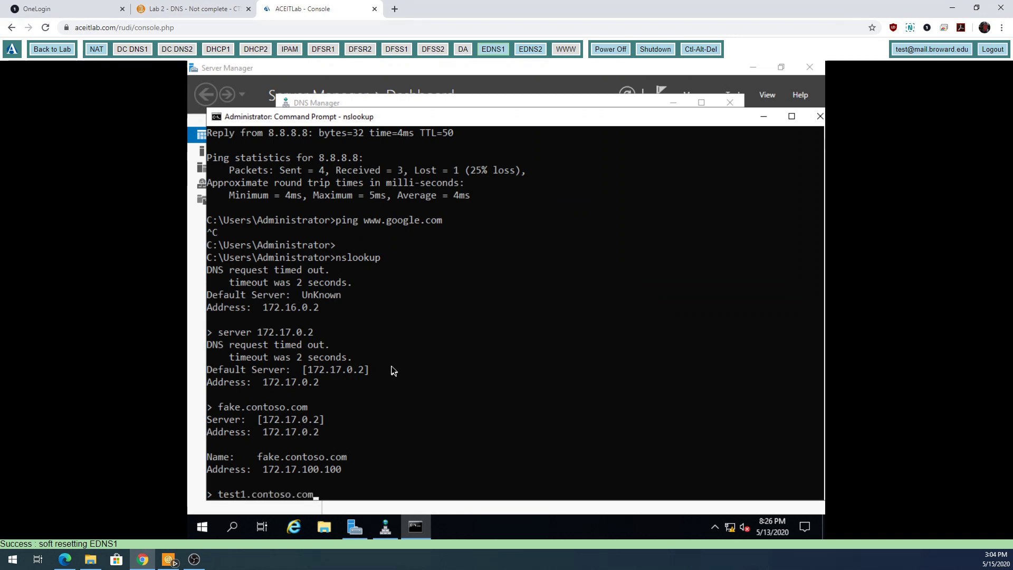
key("Return")
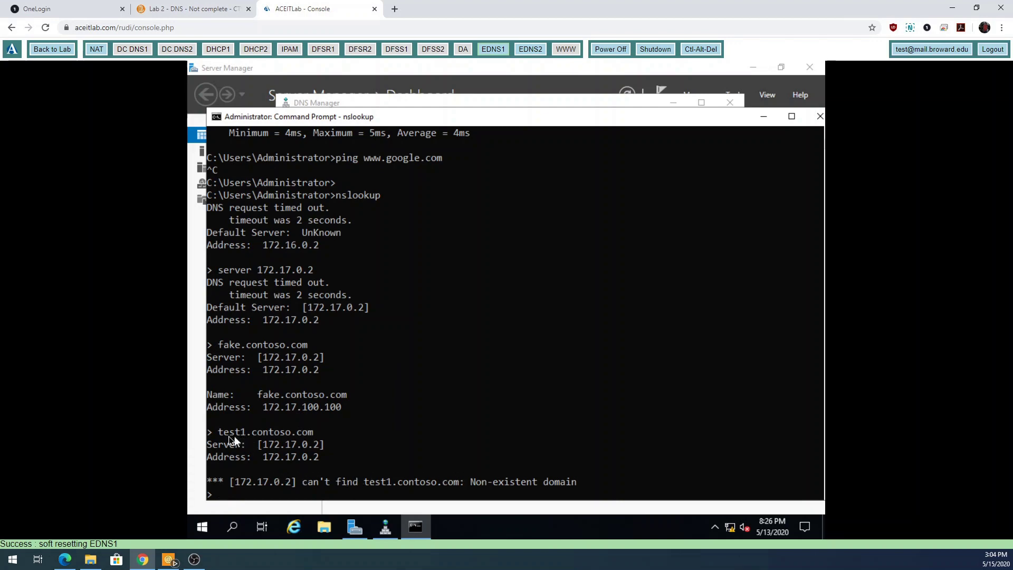
Switch to DNS Manager and check the contoso.com forward lookup zone's host records against the queried name test1.contoso.com.
mouse_move(385, 526)
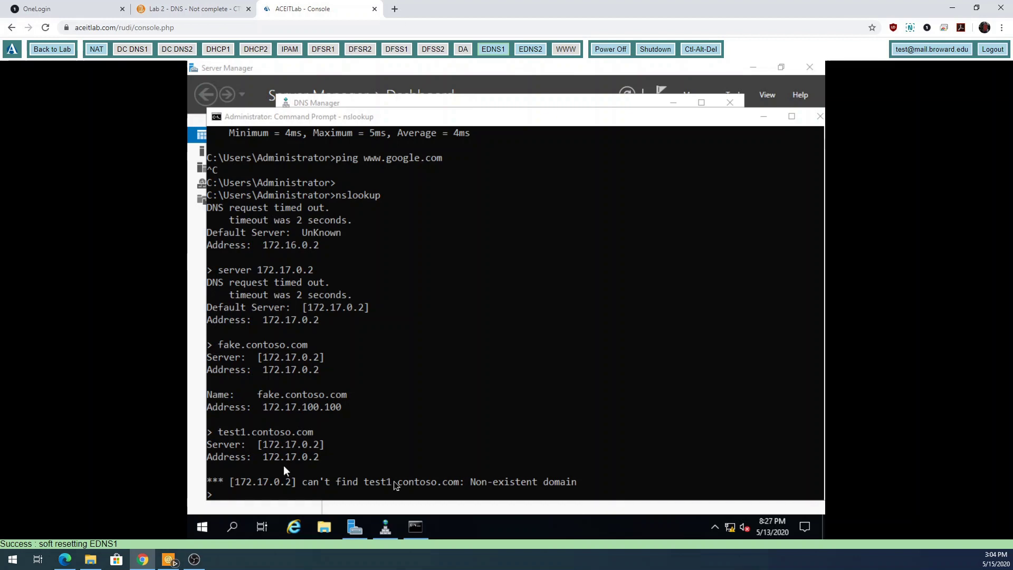
left_click(390, 532)
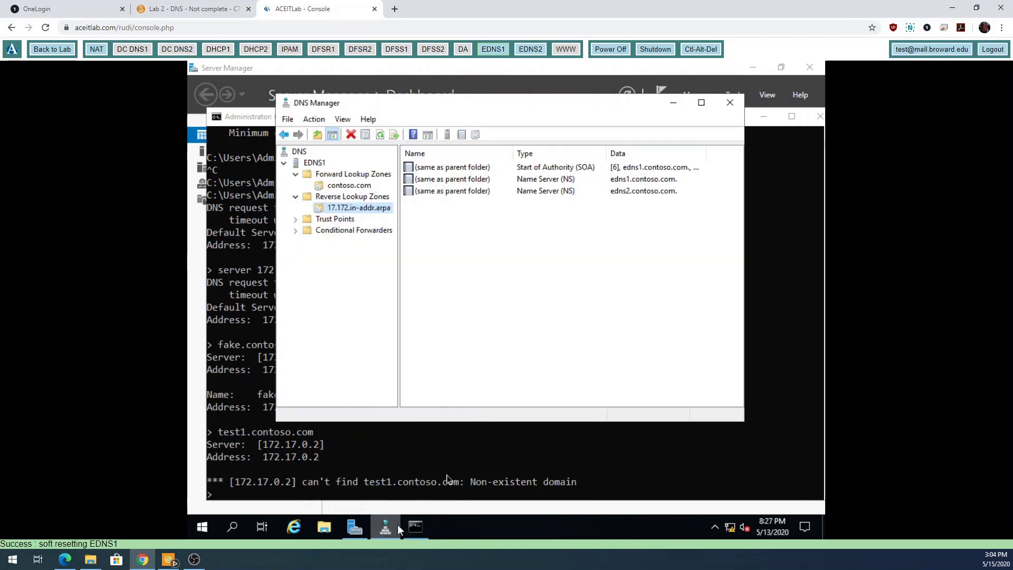
left_click(342, 189)
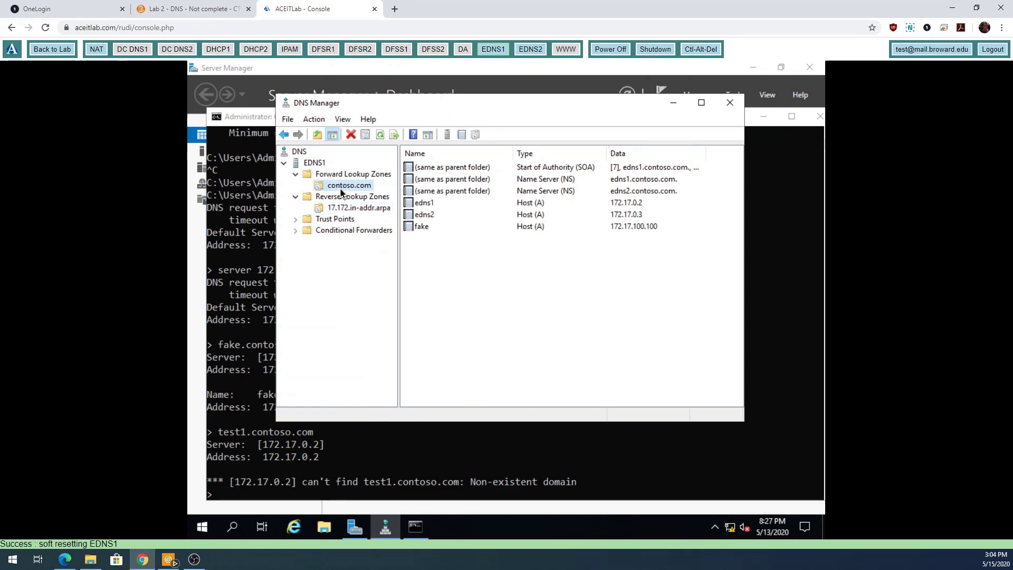
right_click(342, 188)
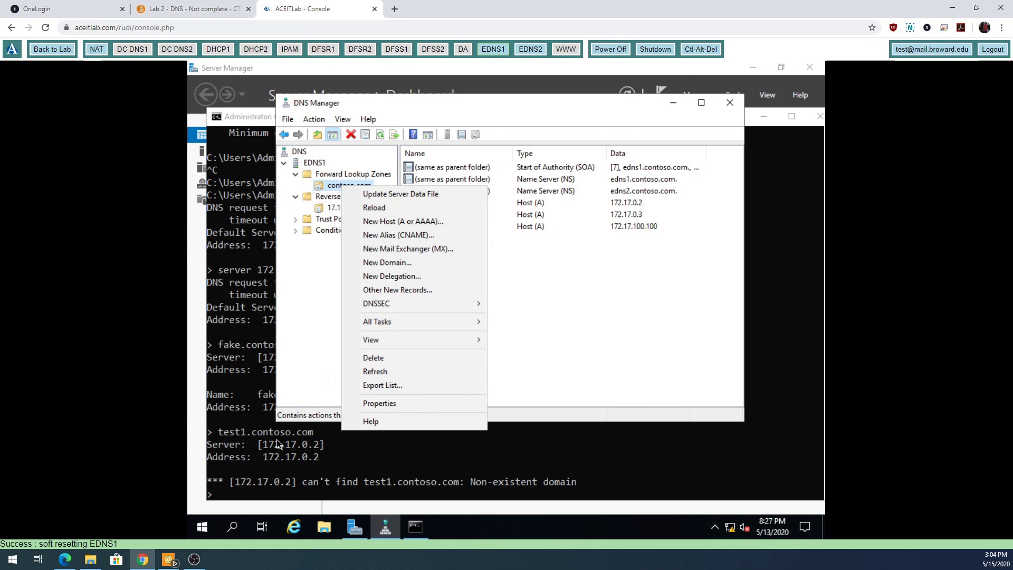
left_click(255, 438)
left_click(255, 433)
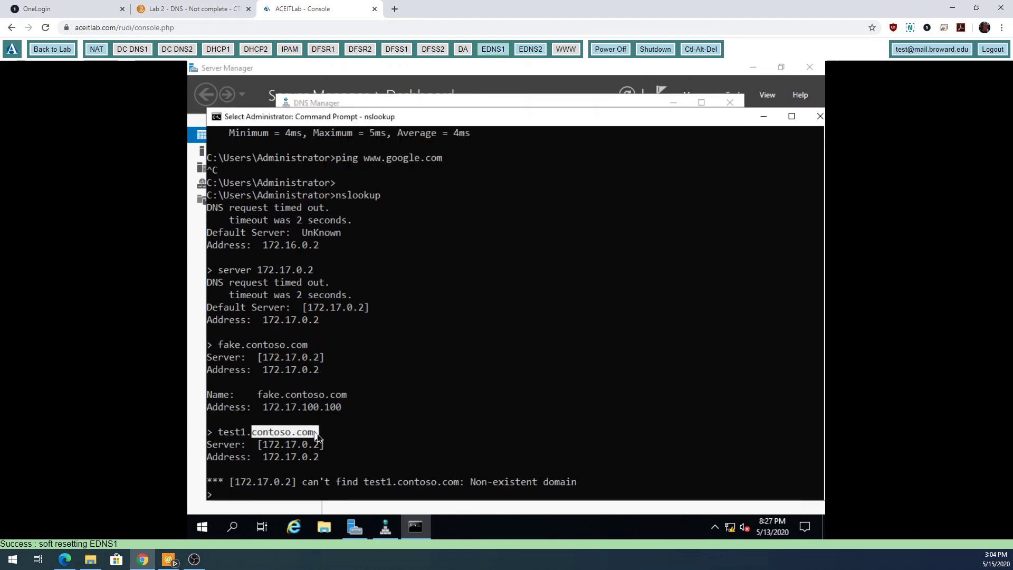
left_click(416, 527)
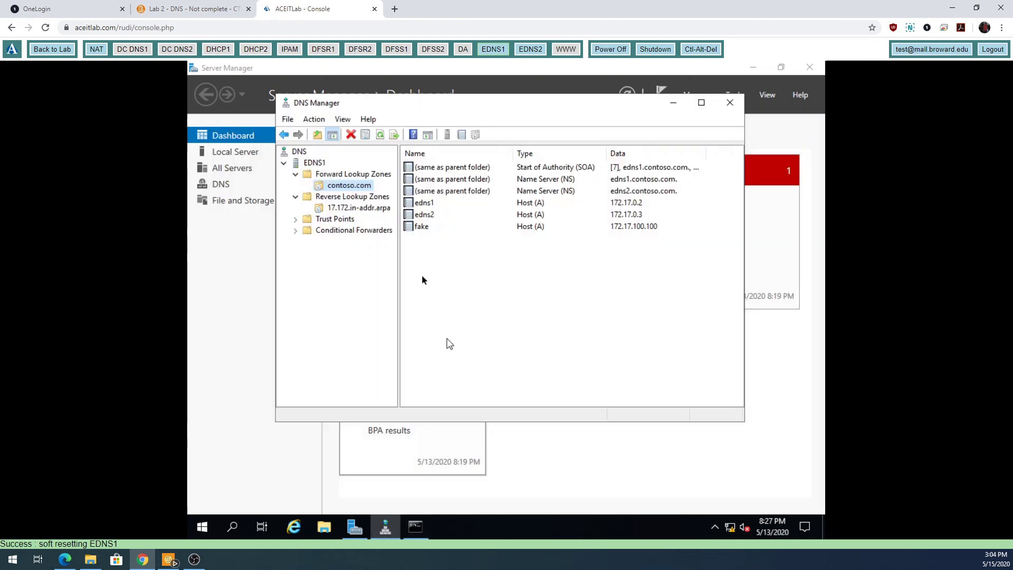
Add a host (A) record named test1 with IP address 172.17.88.44 to the contoso.com forward lookup zone, without a pointer record.
right_click(336, 189)
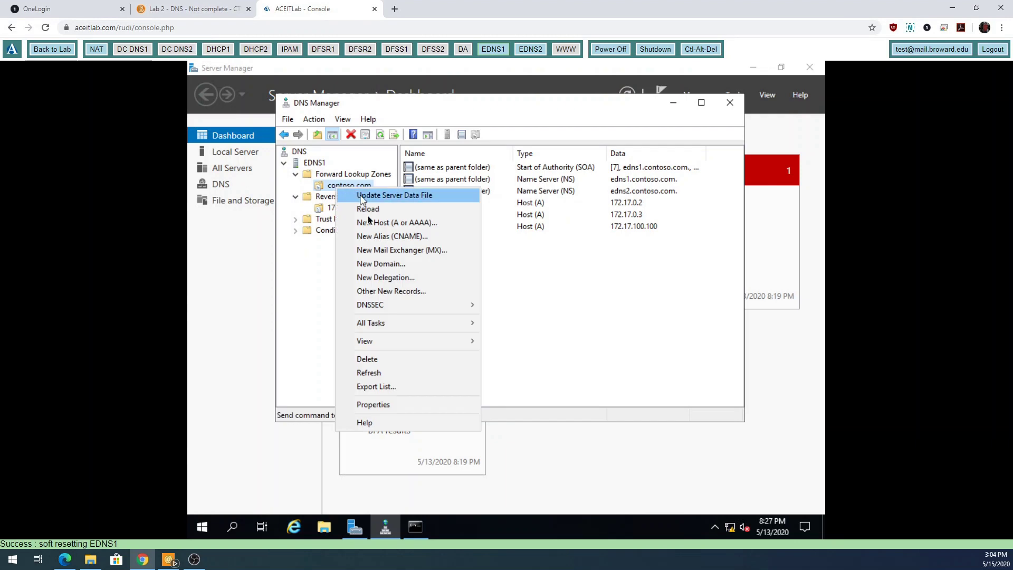
left_click(370, 223)
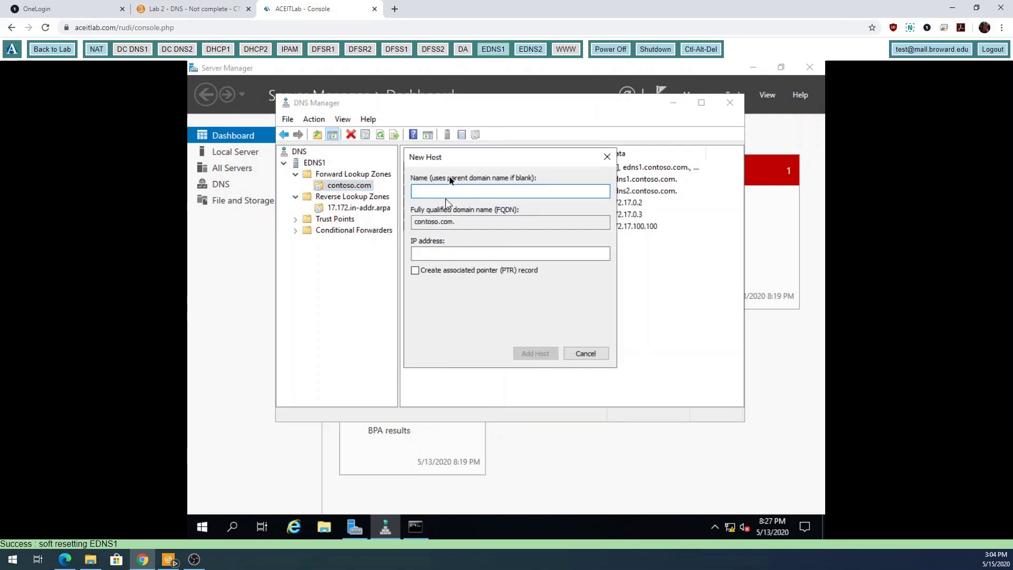
left_click_drag(455, 163, 528, 221)
type("test1")
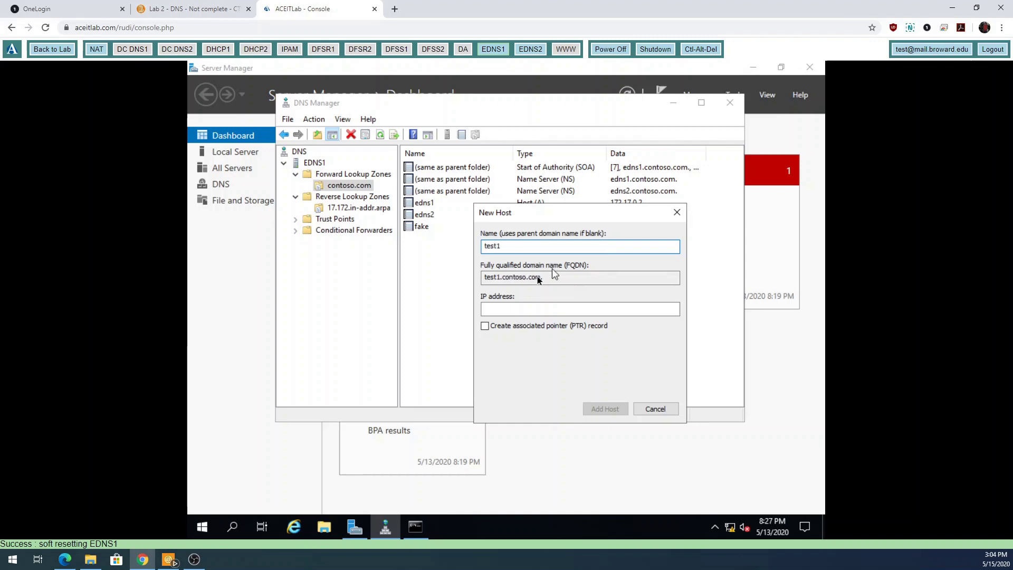
left_click_drag(503, 278, 541, 279)
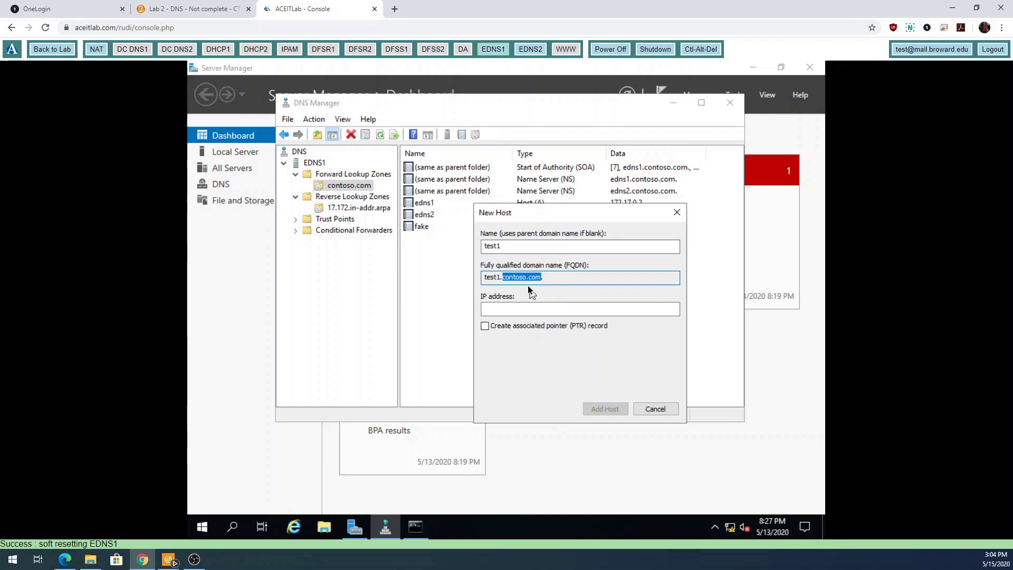
left_click(503, 310)
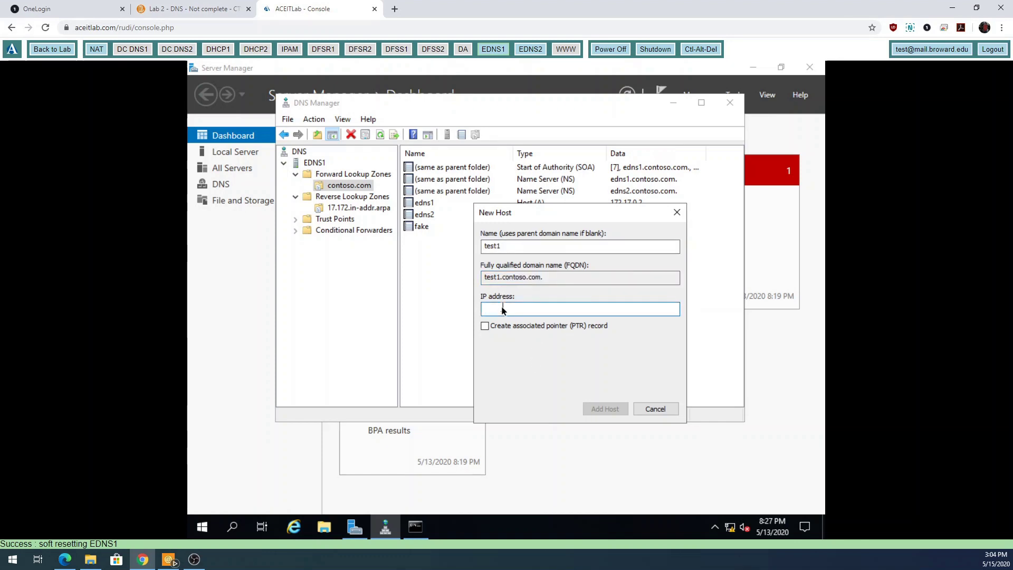
type("172.17.88.44")
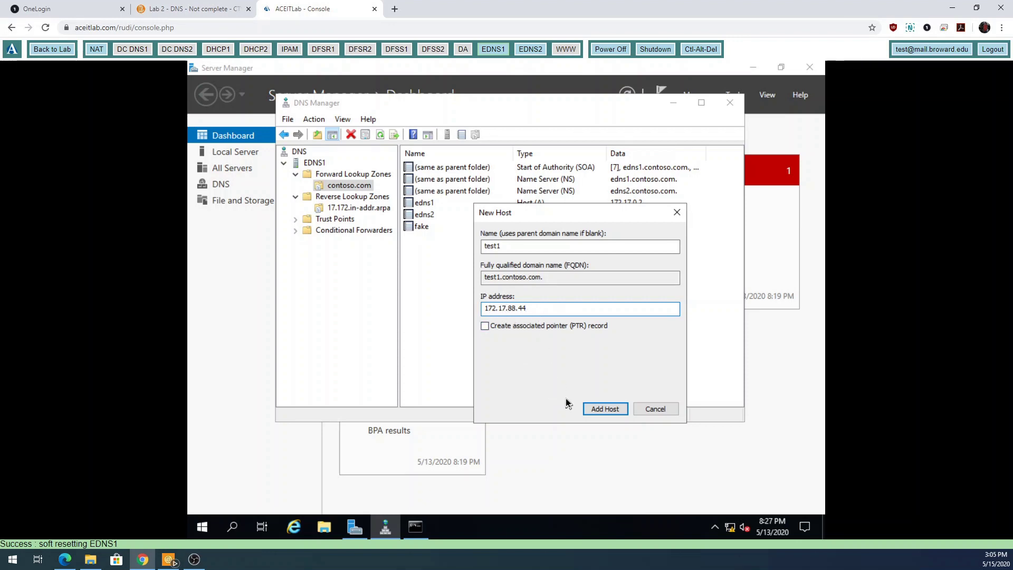
left_click(591, 410)
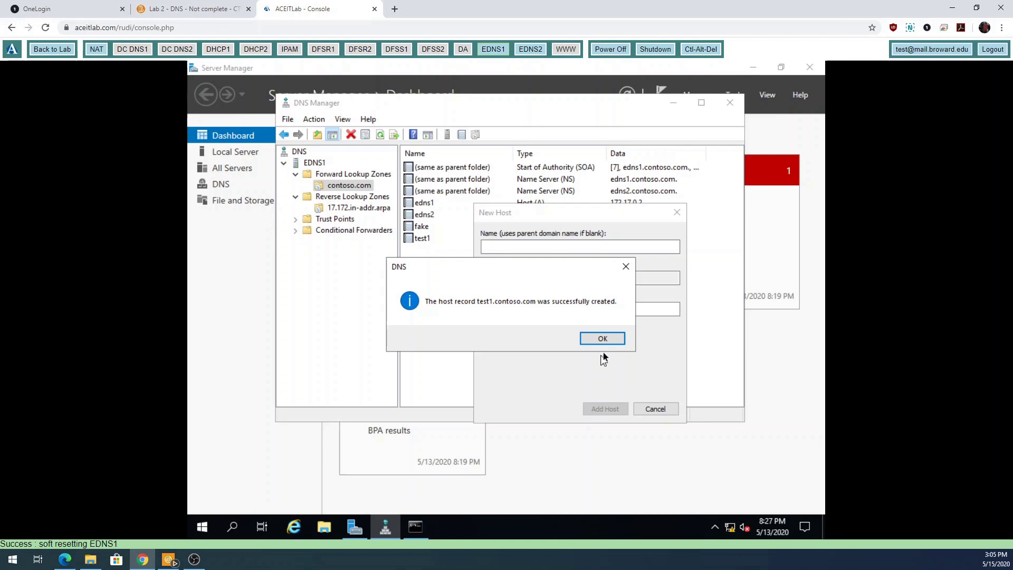
left_click(603, 340)
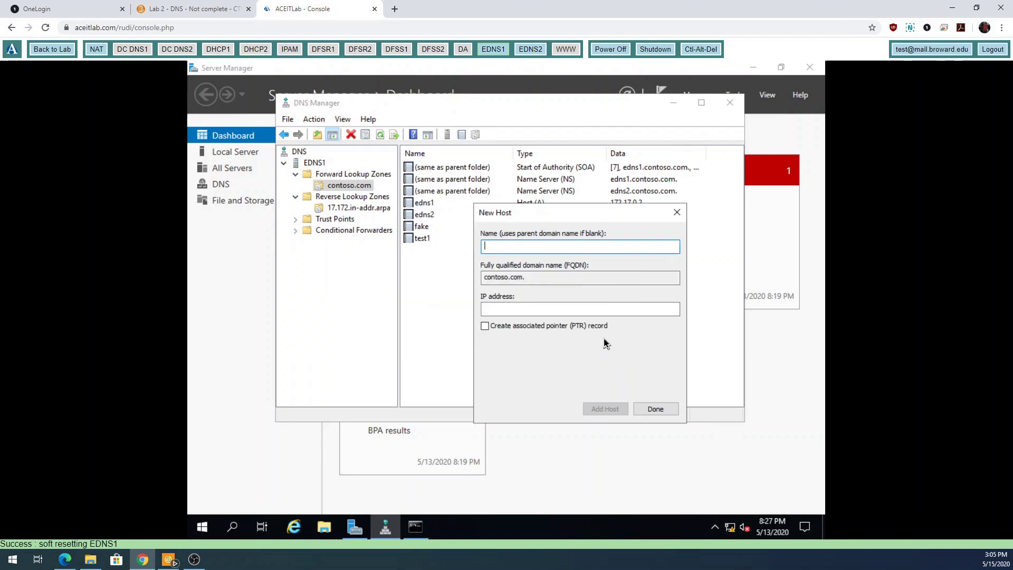
Close the New Host dialog, repeat the test1.contoso.com query in the nslookup session, and examine the returned name and address.
left_click(648, 409)
left_click(415, 527)
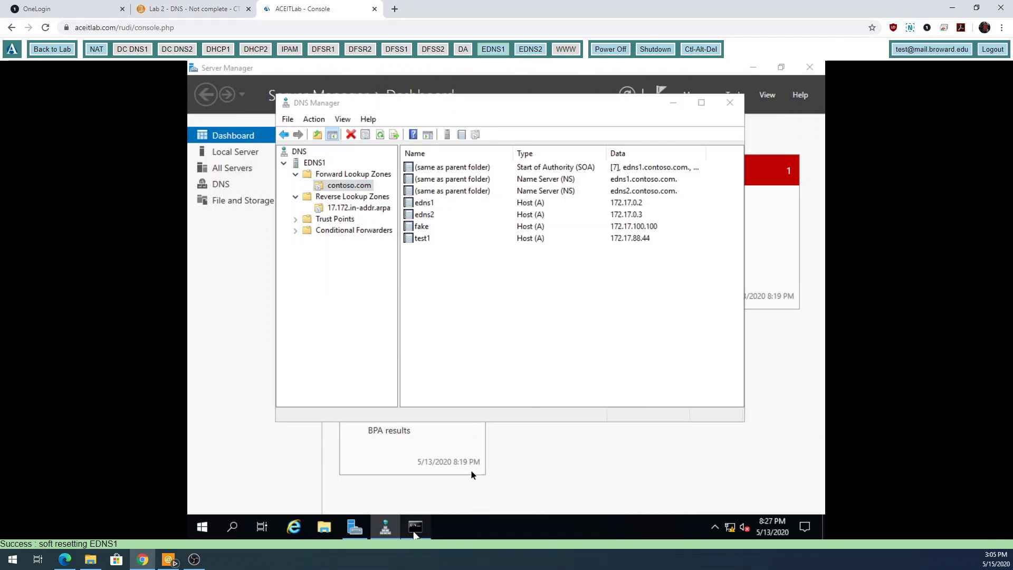
key("Up")
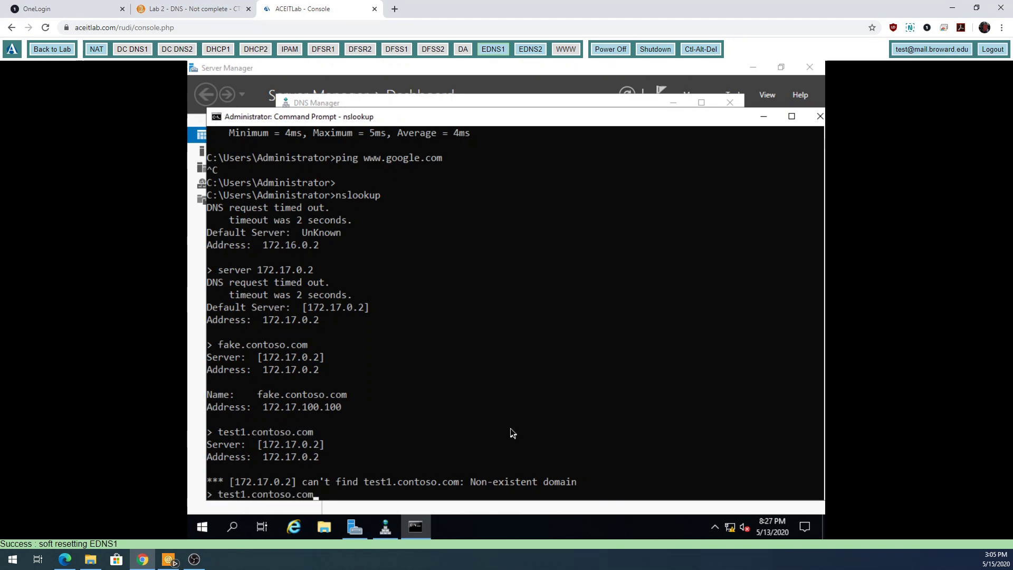
key("Return")
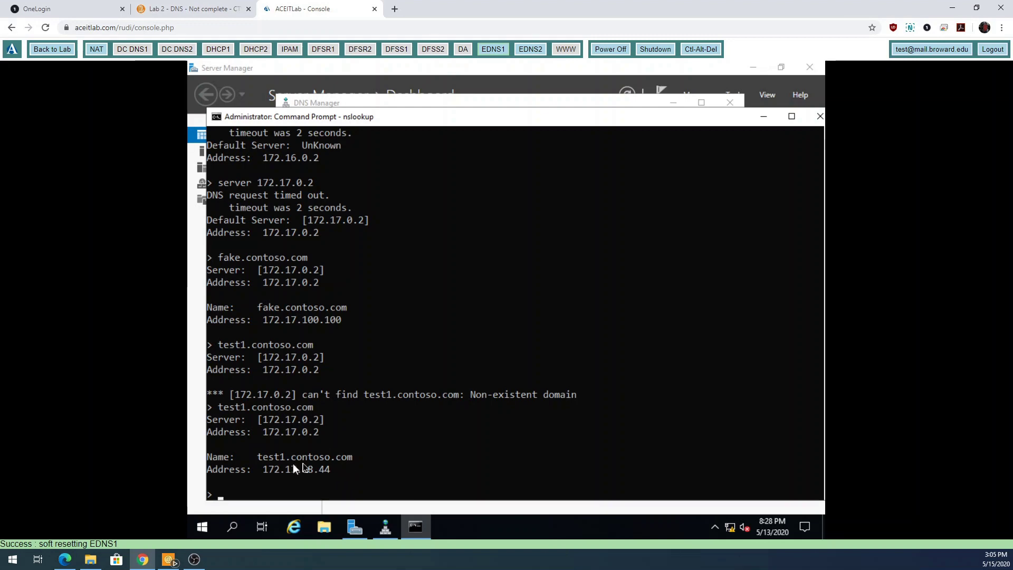
left_click_drag(259, 458, 354, 458)
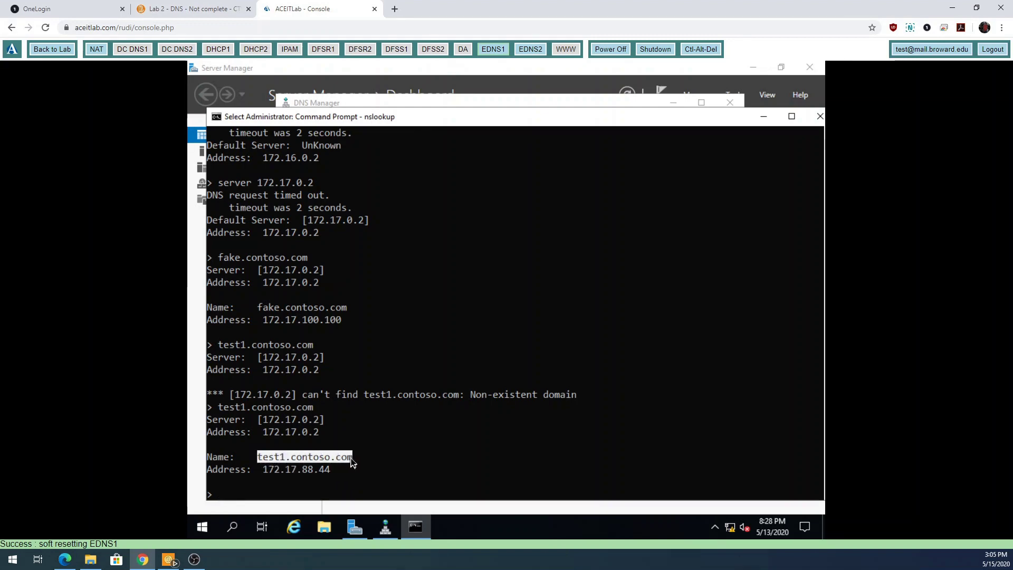
left_click(266, 470)
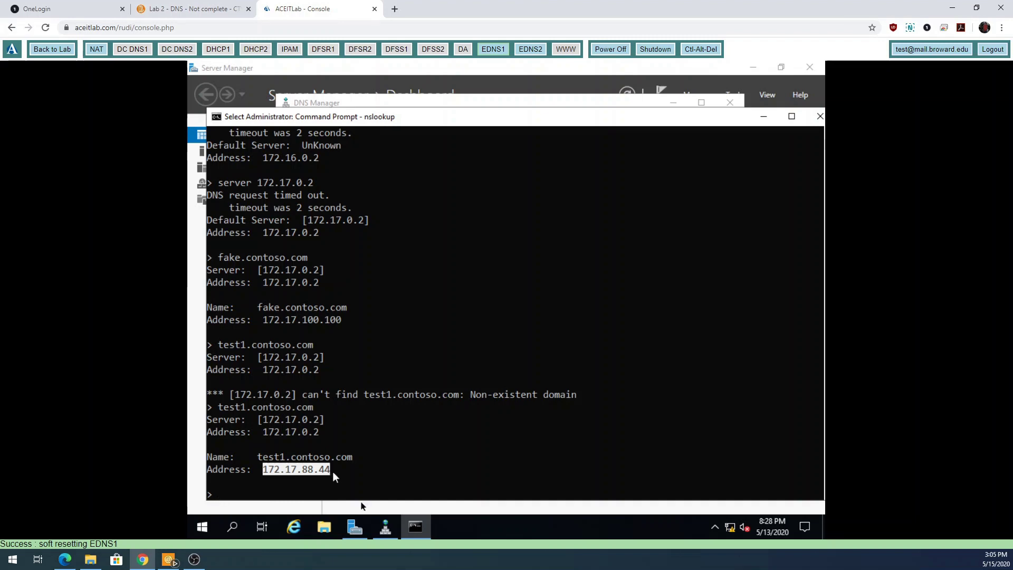
Compare the nslookup answer for test1.contoso.com with the test1 host record in DNS Manager's contoso.com zone.
left_click(385, 526)
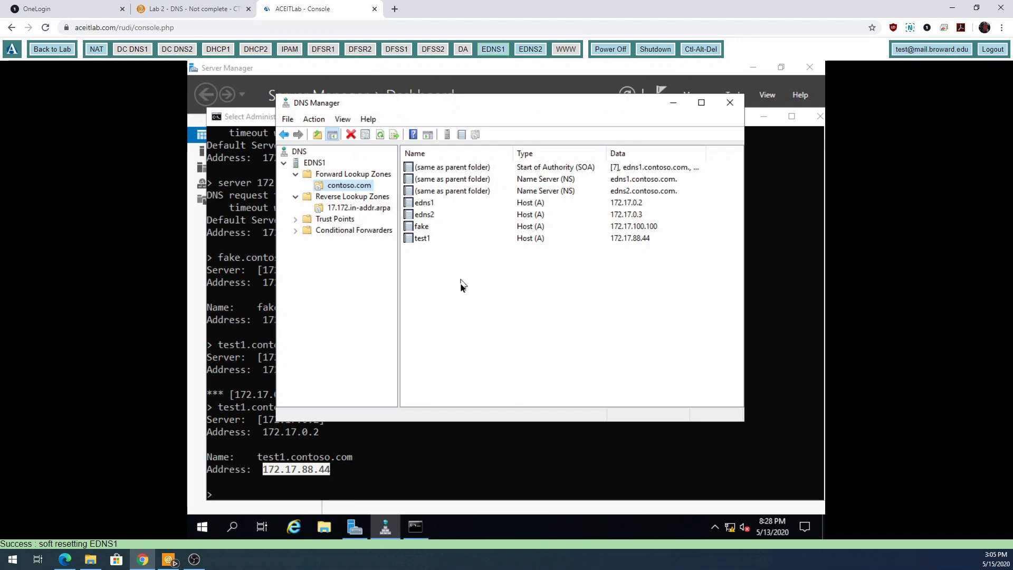
left_click(409, 461)
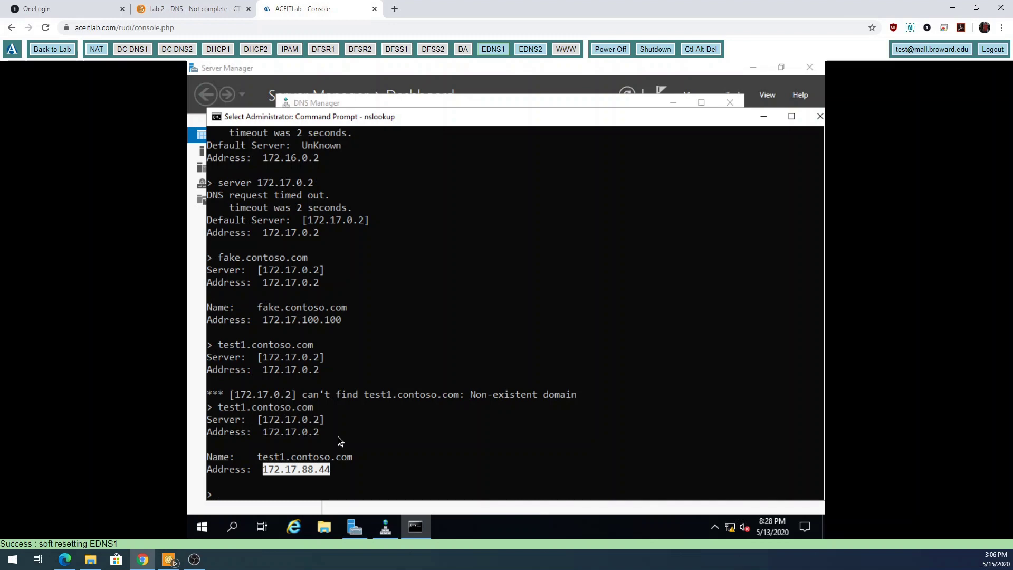
left_click(385, 527)
left_click(420, 236)
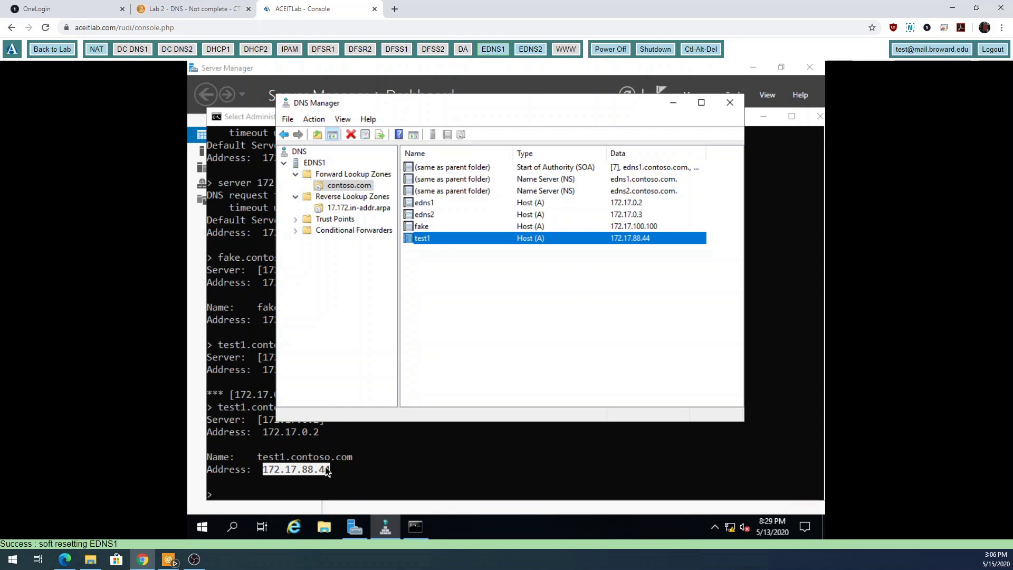
Query test2.contoso.com in the nslookup session and examine the server's response.
left_click(274, 446)
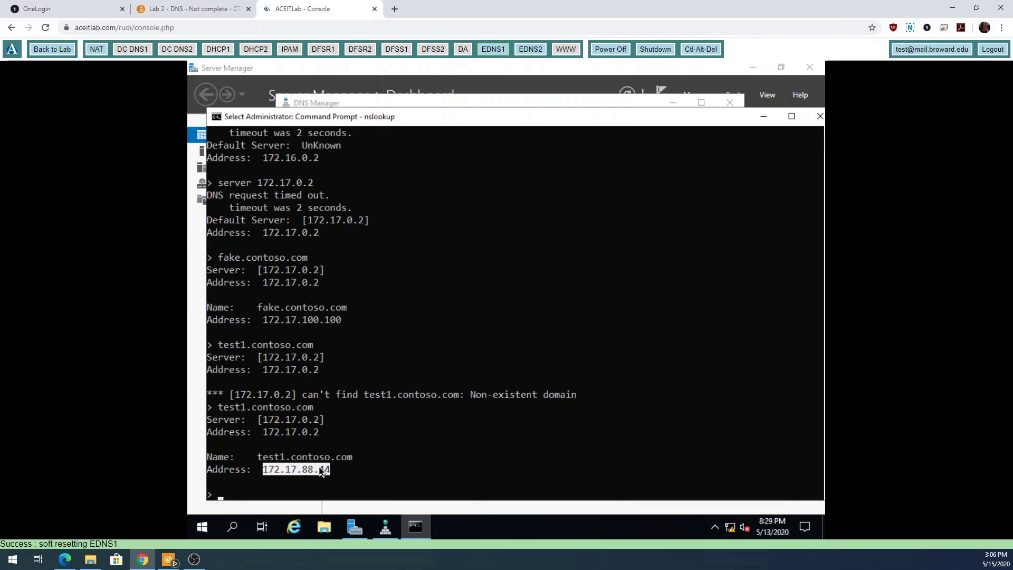
type("test")
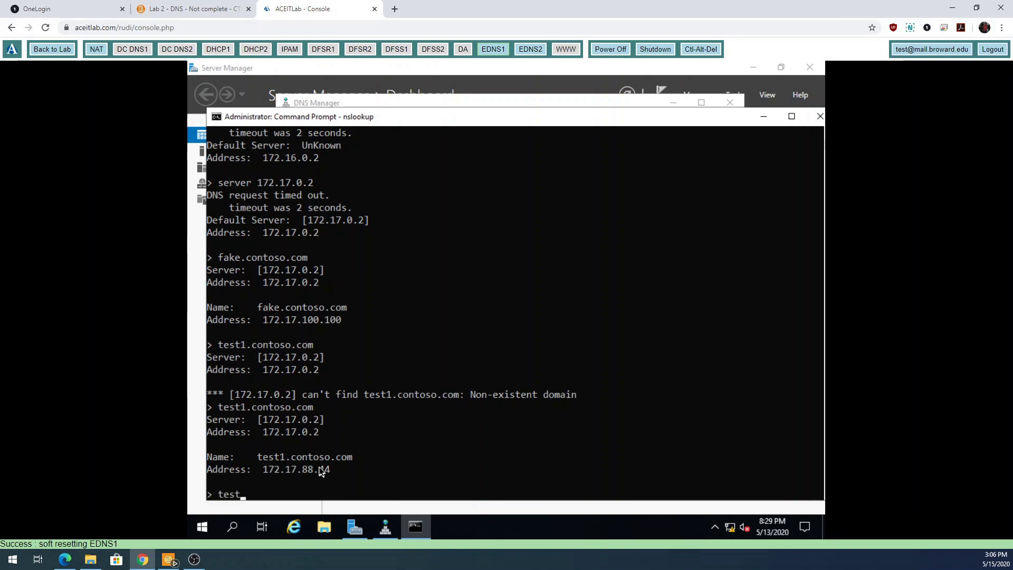
type("2.contoso.com")
key("Return")
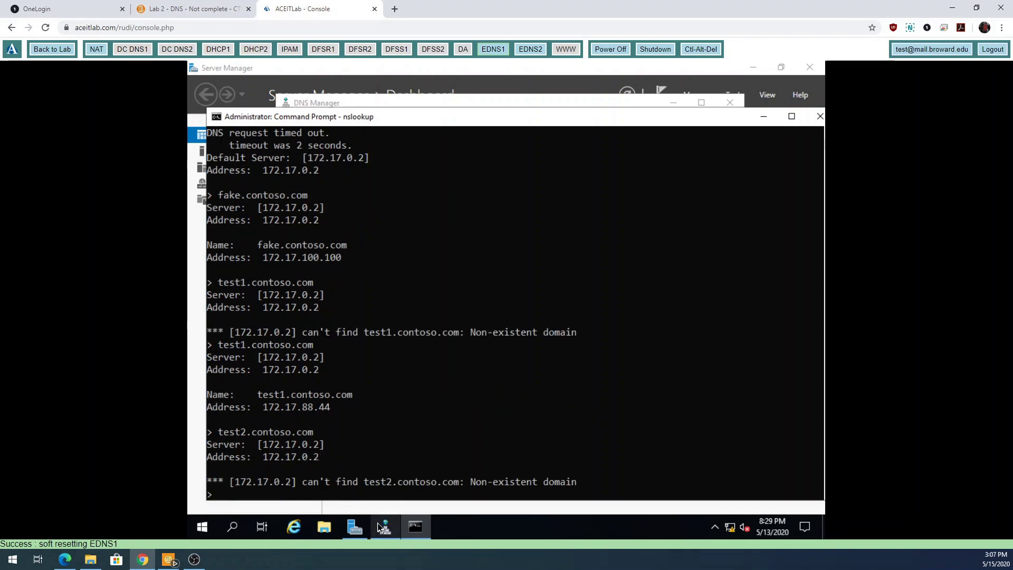
left_click(239, 493)
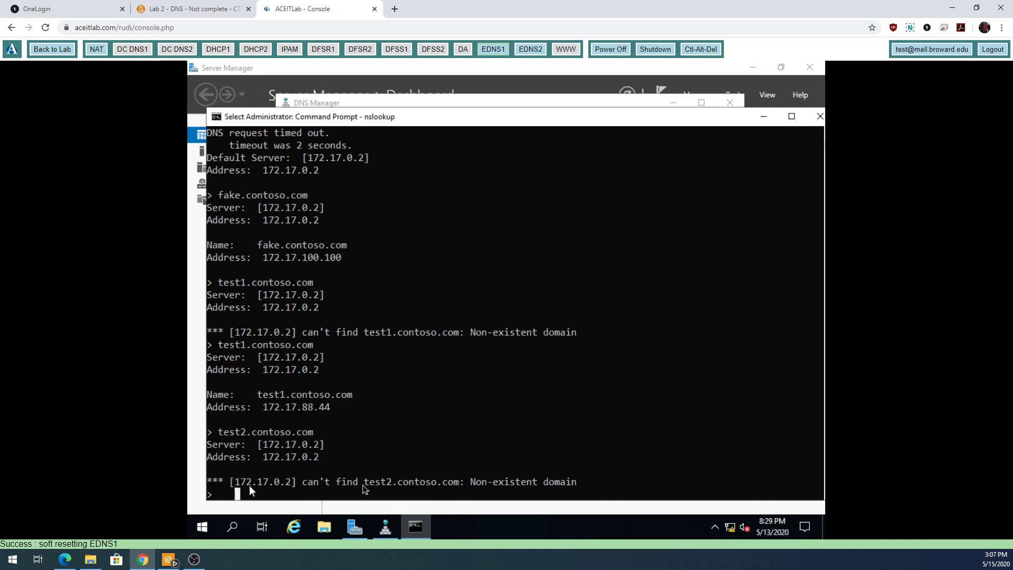
left_click_drag(576, 483, 209, 482)
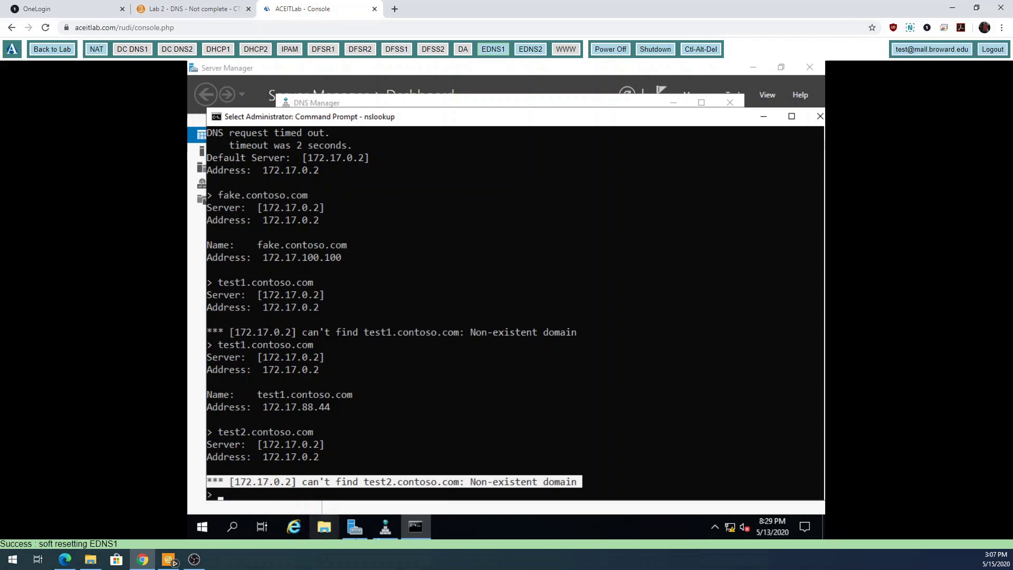
Add a host (A) record named test2 with IP address 172.17.87.56 to the contoso.com forward lookup zone, without a pointer record.
left_click(385, 526)
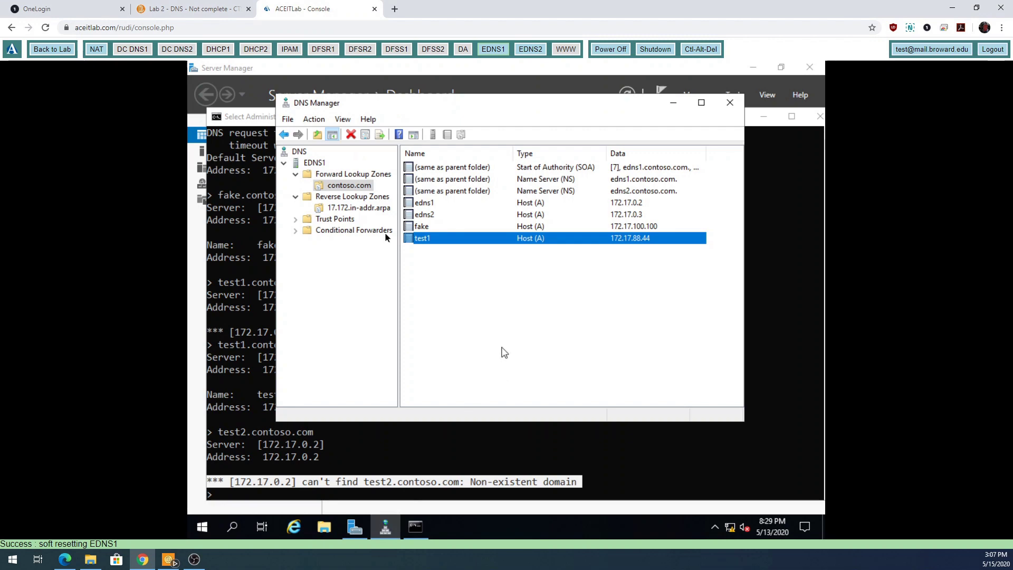
right_click(354, 188)
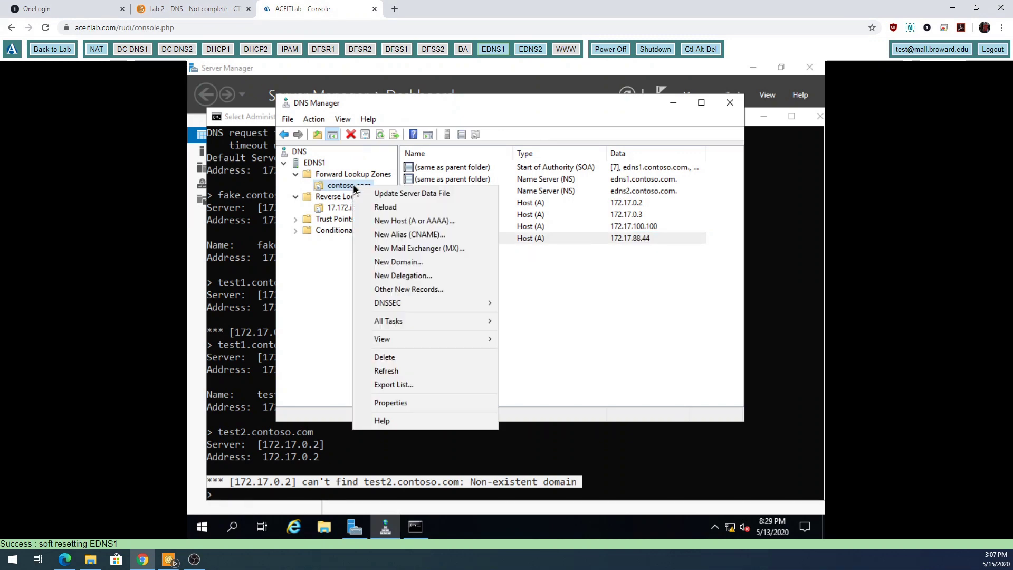
left_click(420, 222)
type("te")
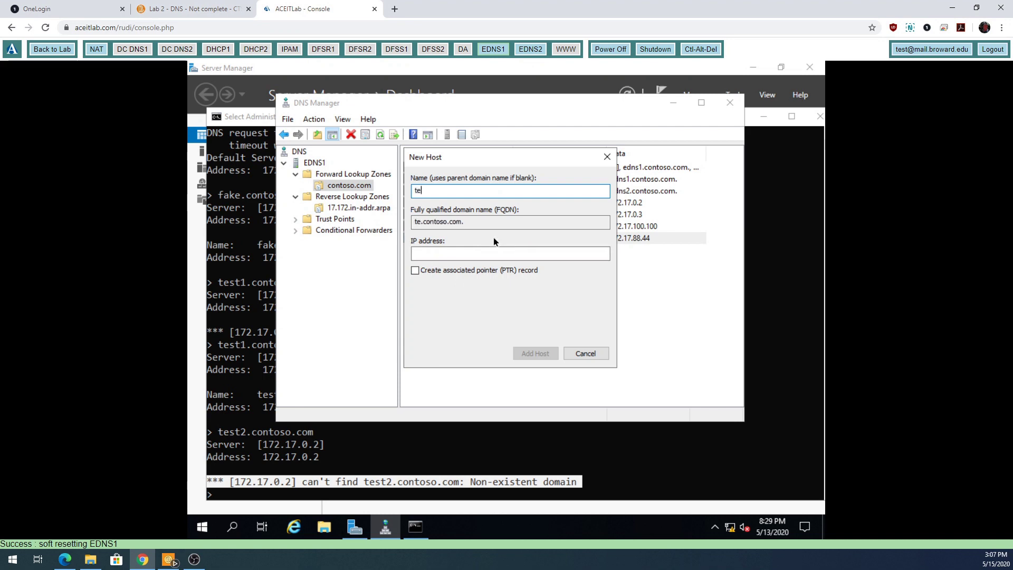
type("st2.contoso.com")
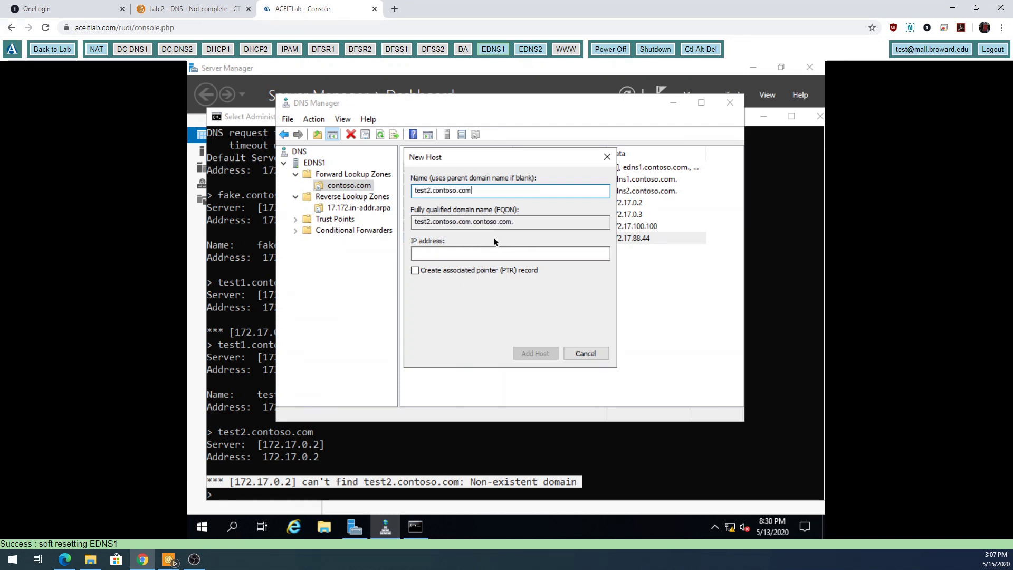
left_click(489, 254)
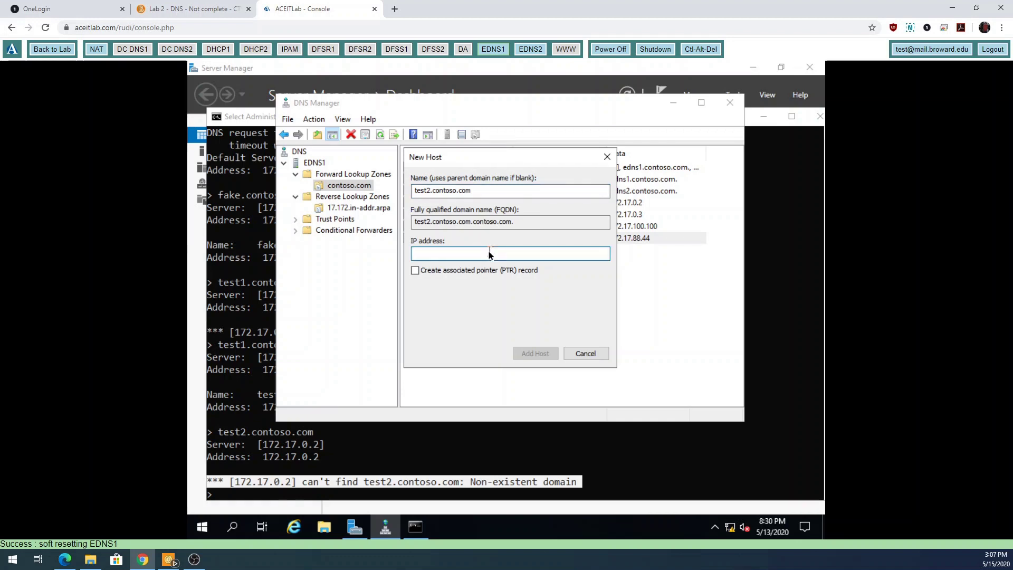
left_click(498, 191)
key("BackSpace")
key("BackSpace")
key("BackSpace")
key("BackSpace")
key("BackSpace")
key("BackSpace")
key("BackSpace")
key("BackSpace")
key("BackSpace")
key("BackSpace")
key("BackSpace")
key("BackSpace")
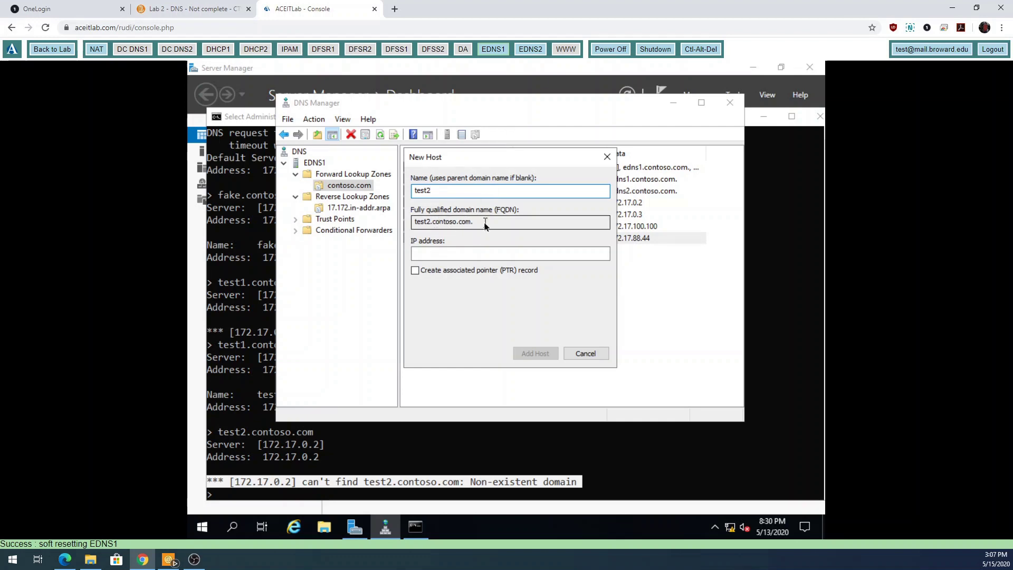
left_click(470, 254)
type("172.17")
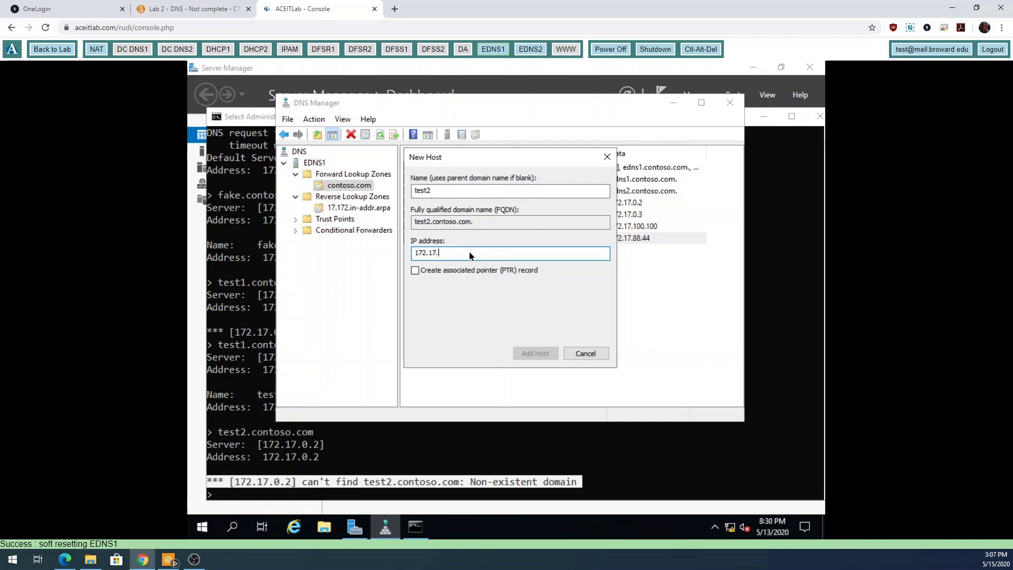
type(".87.56")
left_click(527, 355)
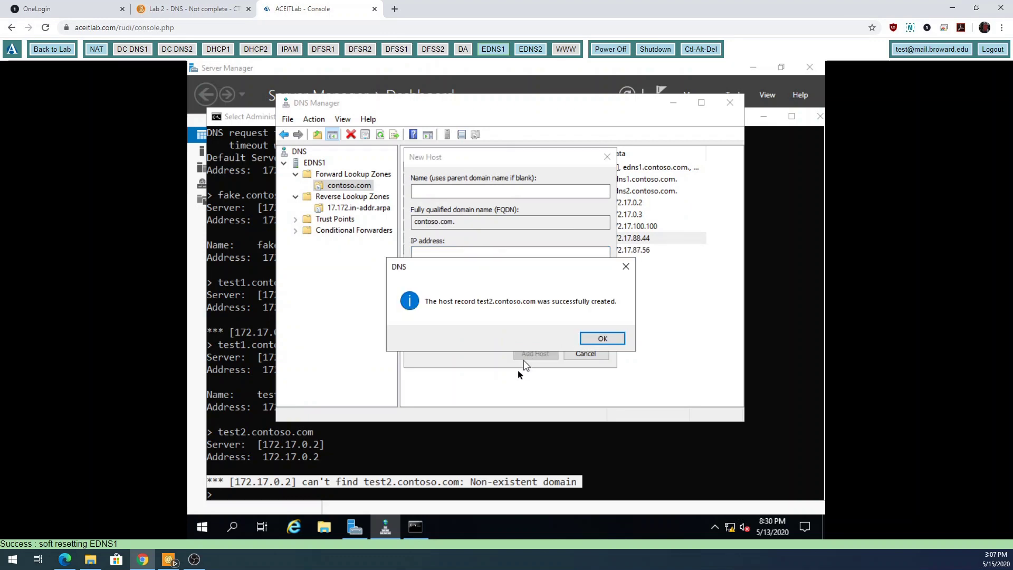
left_click(611, 343)
left_click(588, 353)
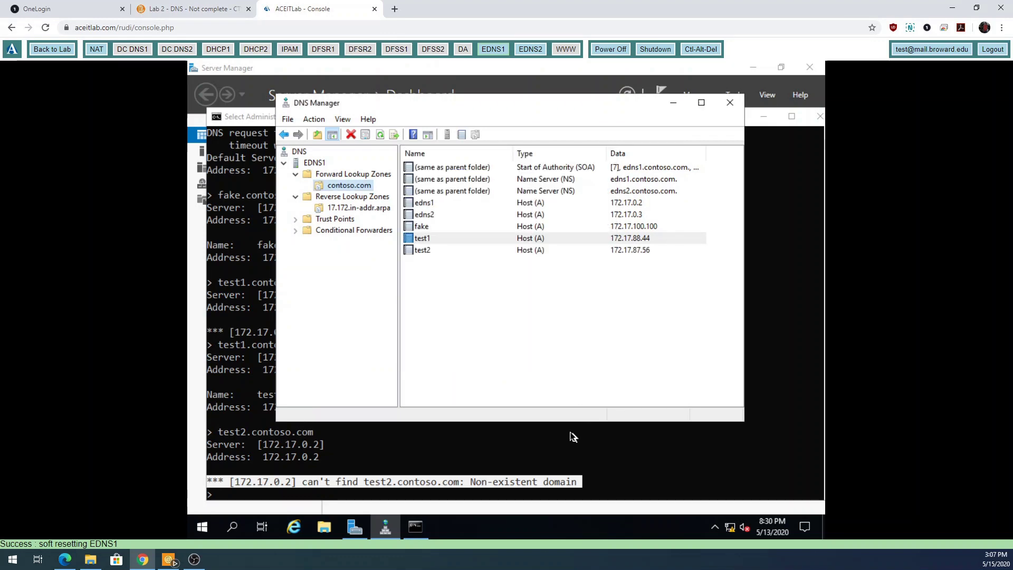
Query test2.contoso.com again in nslookup and compare the returned name and address with the zone's records in DNS Manager.
left_click(573, 437)
key("Up")
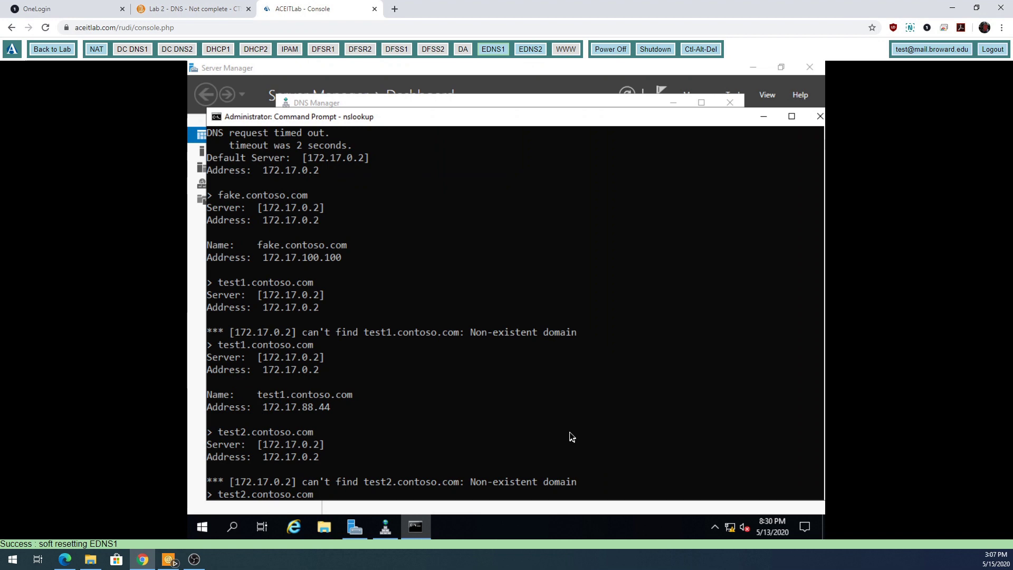
key("Return")
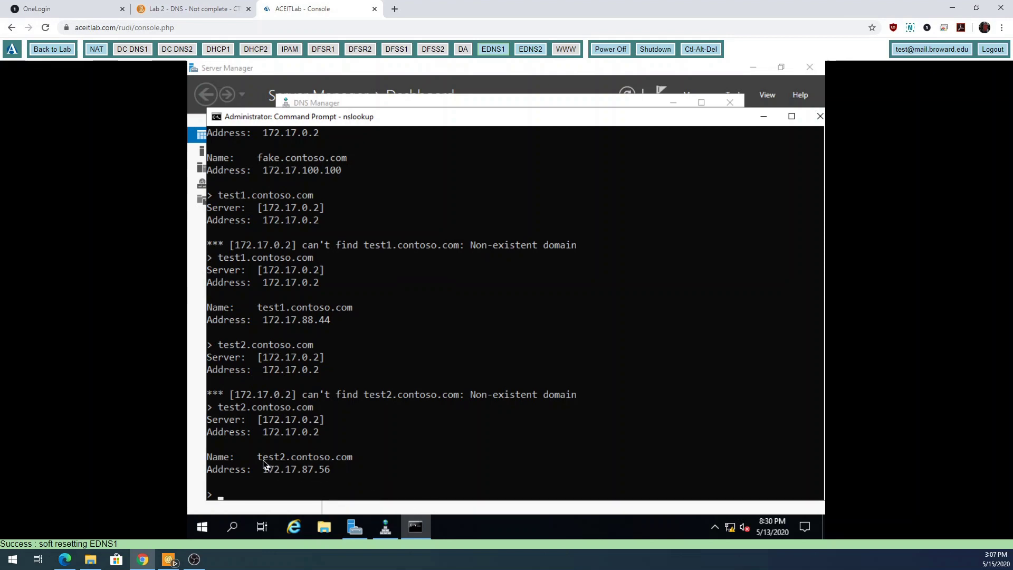
left_click_drag(257, 458, 370, 460)
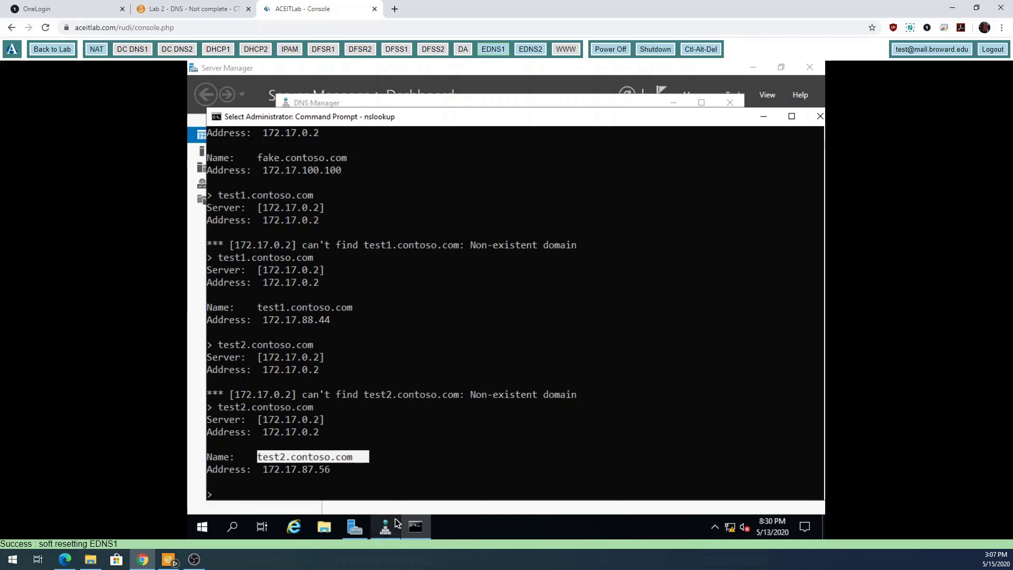
mouse_move(386, 525)
left_click(378, 465)
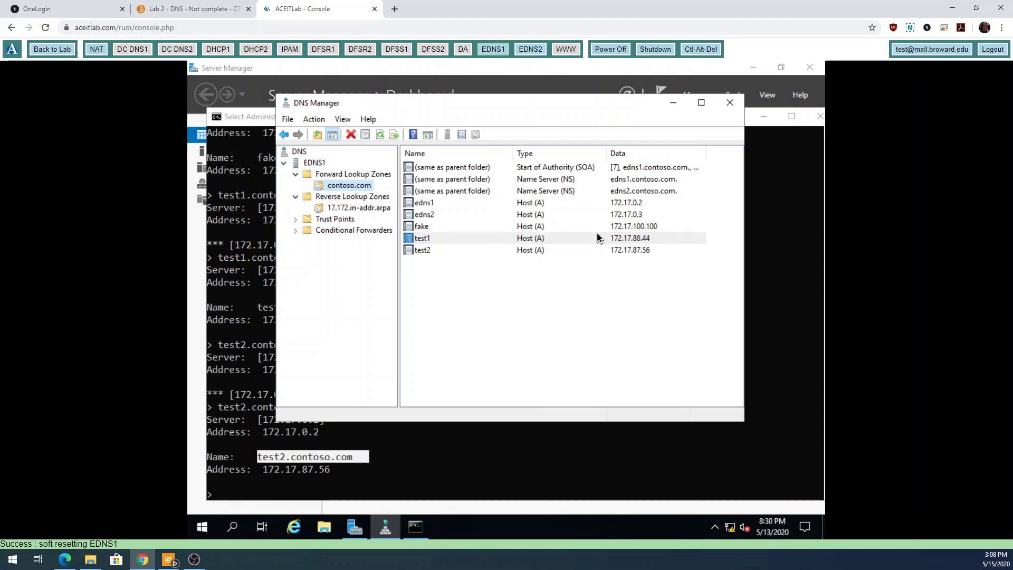
Return to the nslookup session and set the query type to ns.
left_click(369, 480)
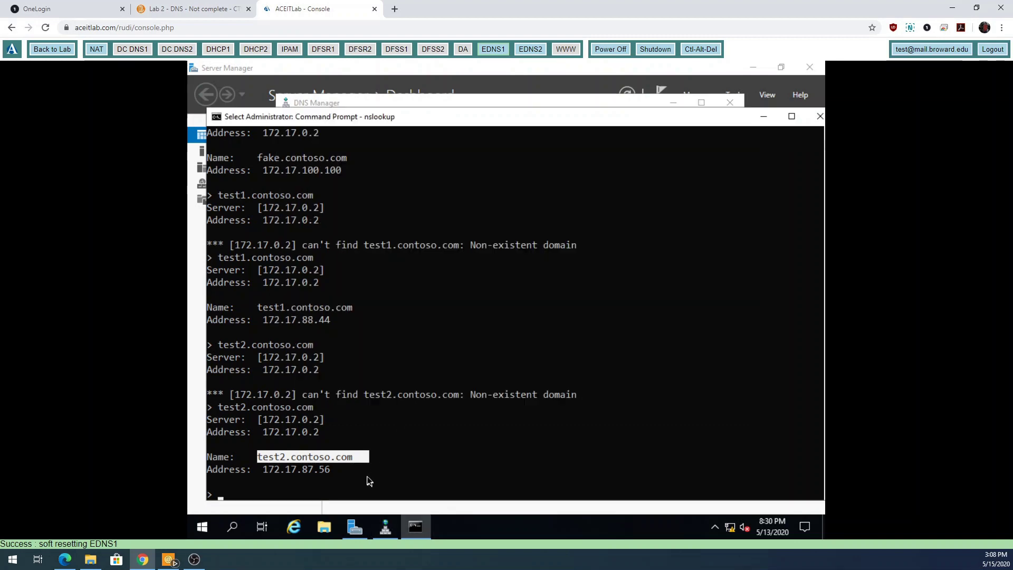
key("Escape")
type("set ty")
type("pe")
type("=n")
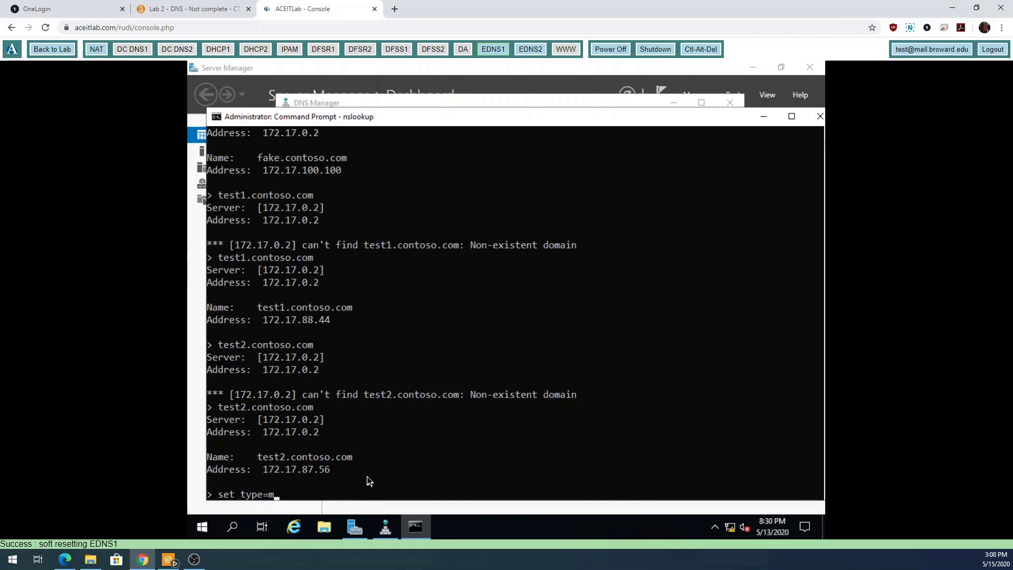
type("s")
key("Return")
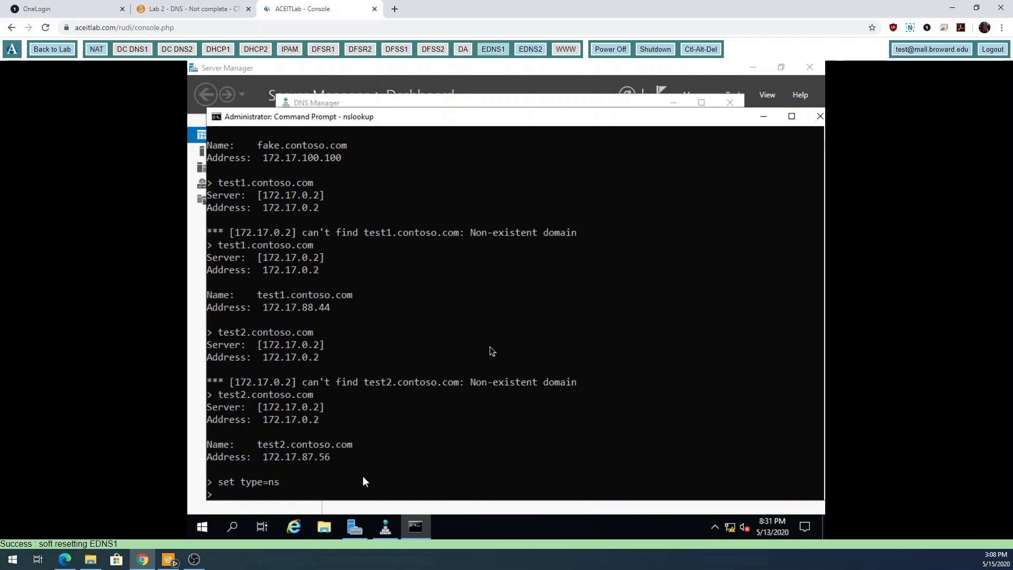
Check the Name Server (NS) records in DNS Manager, then query contoso.com in nslookup for its name servers.
left_click(531, 103)
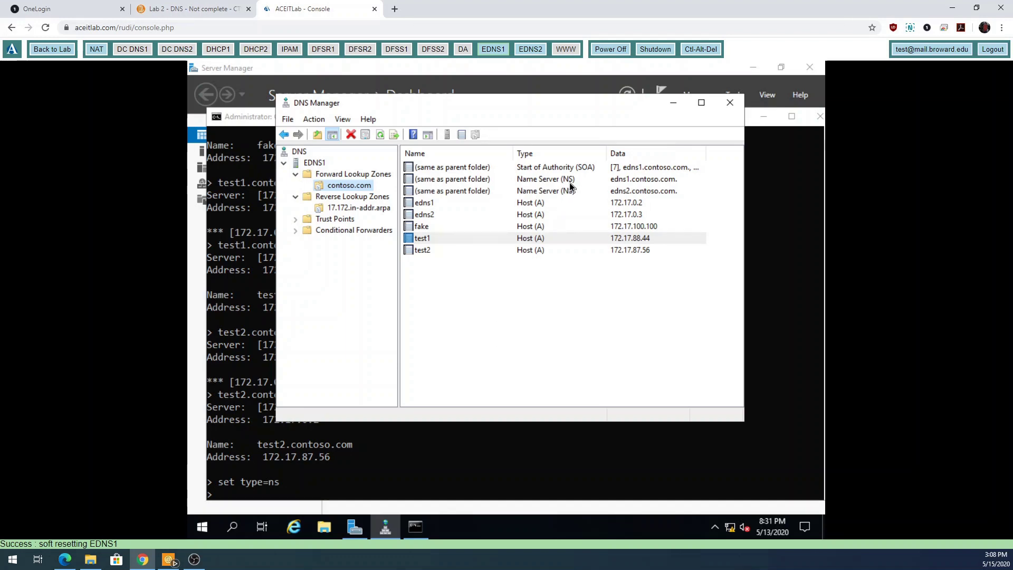
left_click(346, 475)
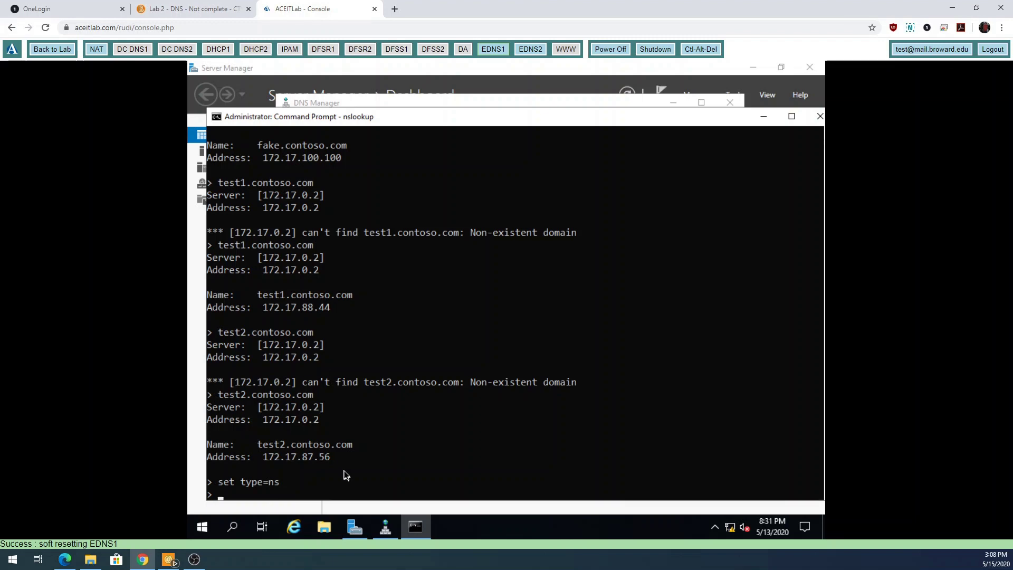
type("contoso.com")
key("Return")
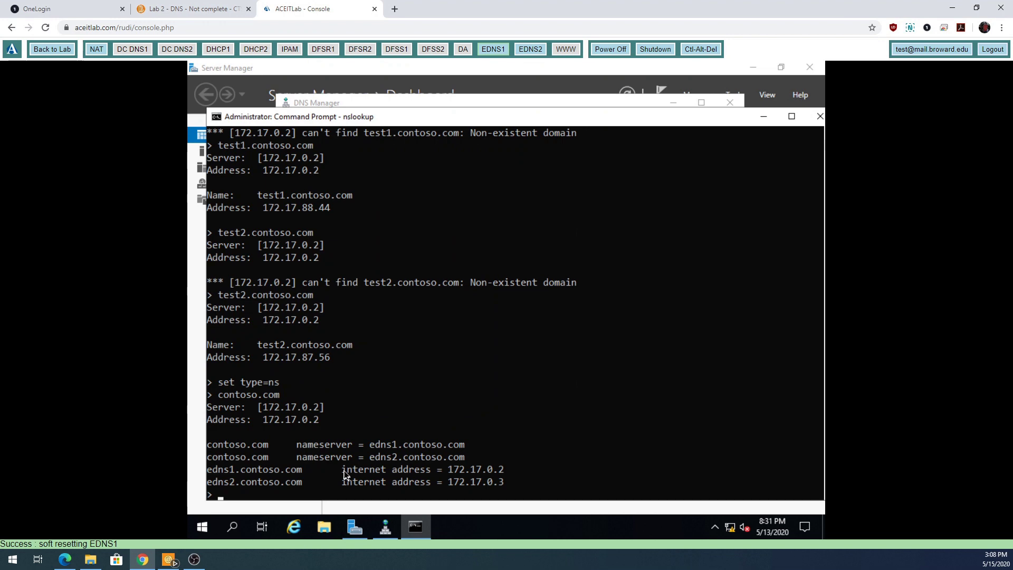
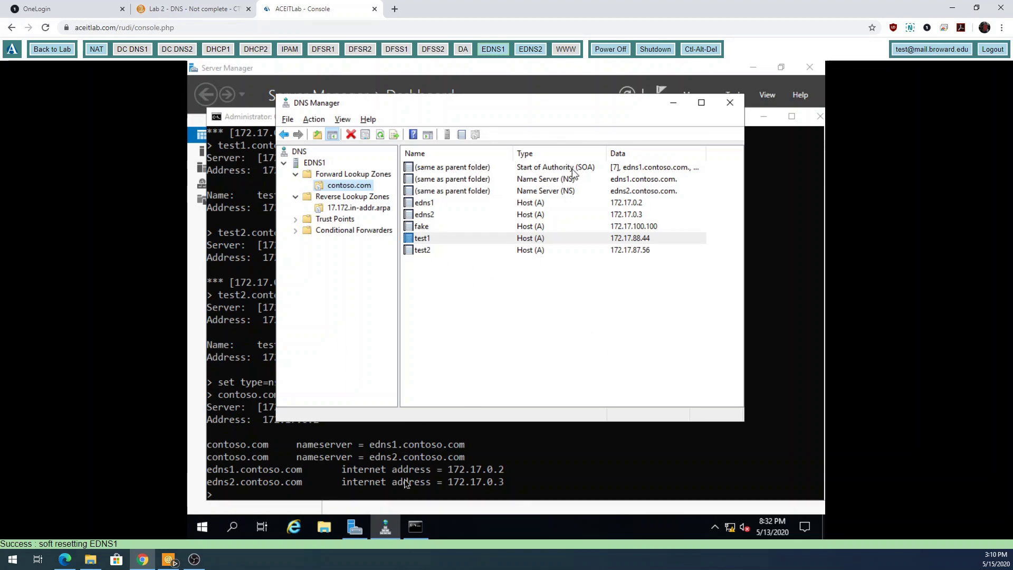
Set the nslookup query type to soa and query contoso.com for its Start of Authority record.
left_click(347, 482)
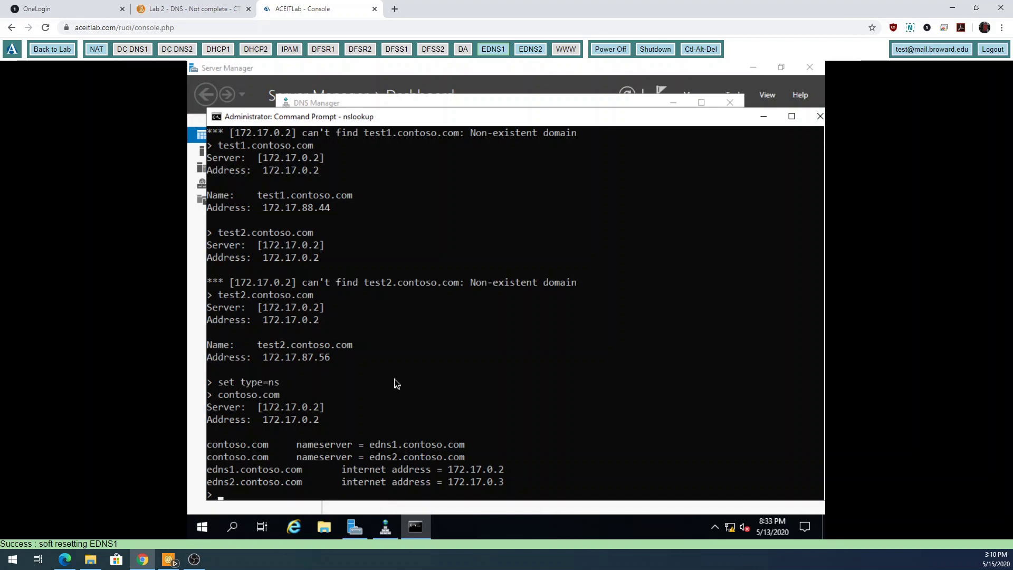
type("set type=soa")
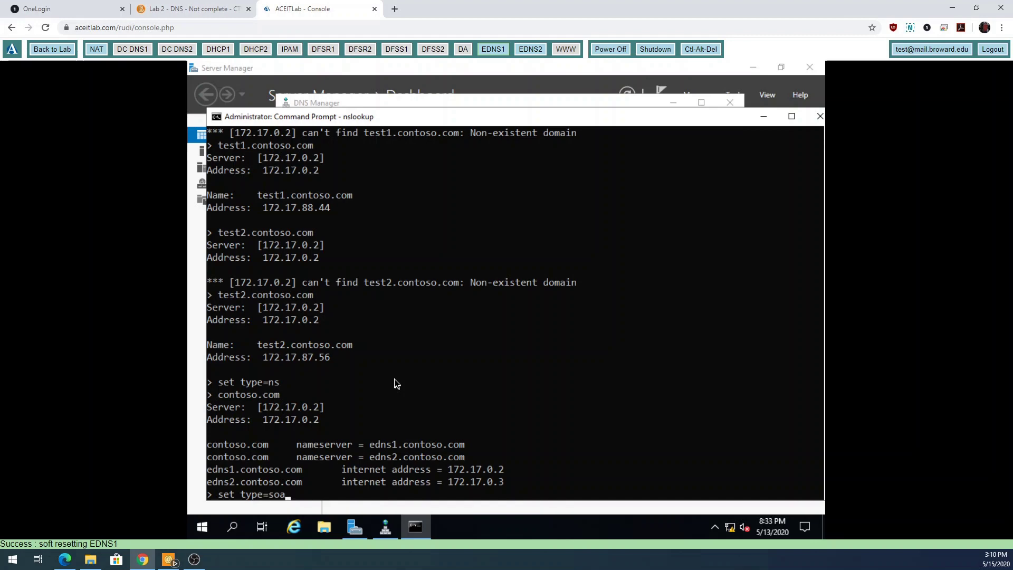
key("Return")
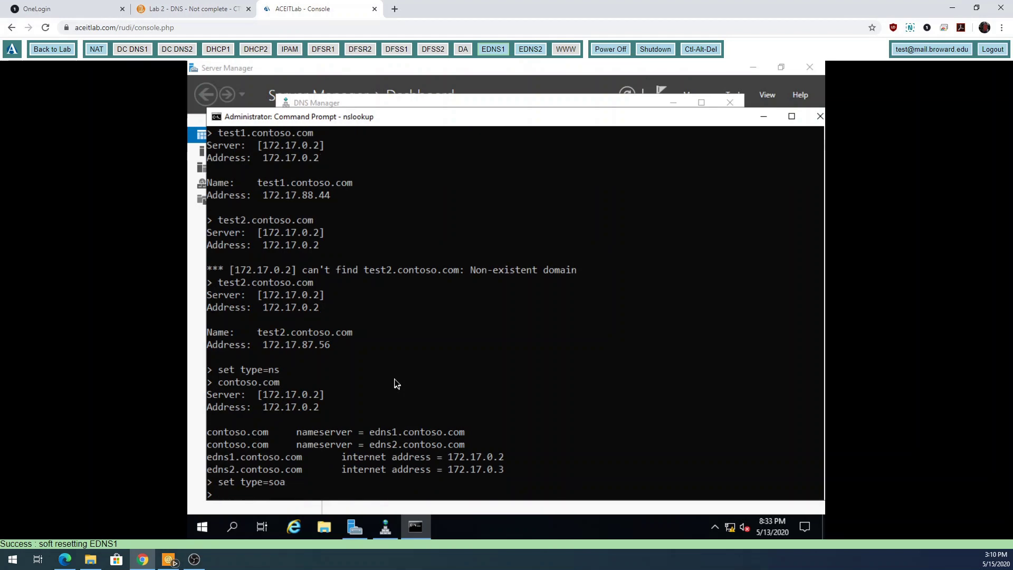
type("contoso.com")
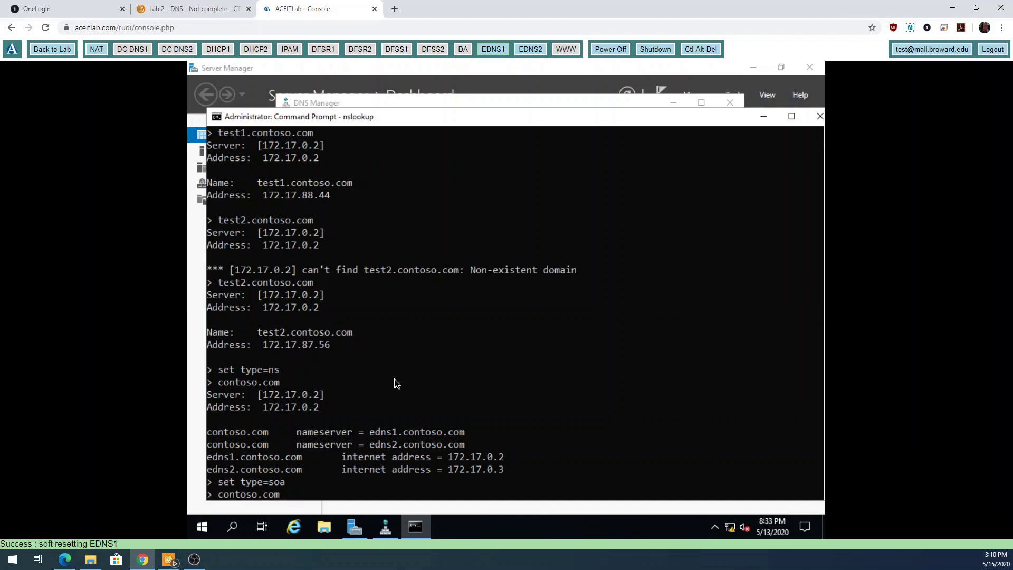
key("Return")
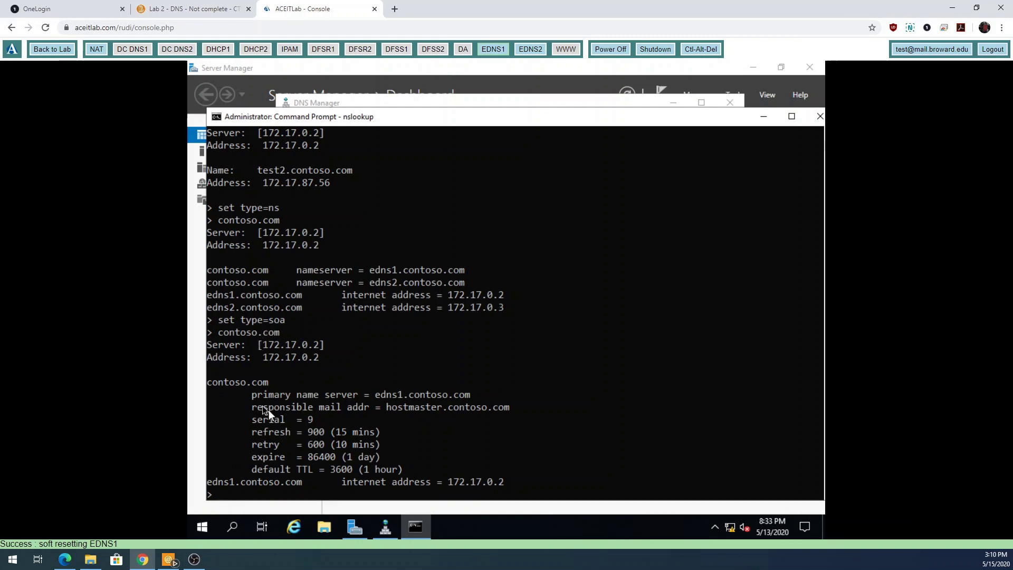
Examine the returned SOA data: primary name server, responsible mail address, serial, refresh, retry, expire, default TTL and server IP address.
left_click_drag(258, 393, 437, 397)
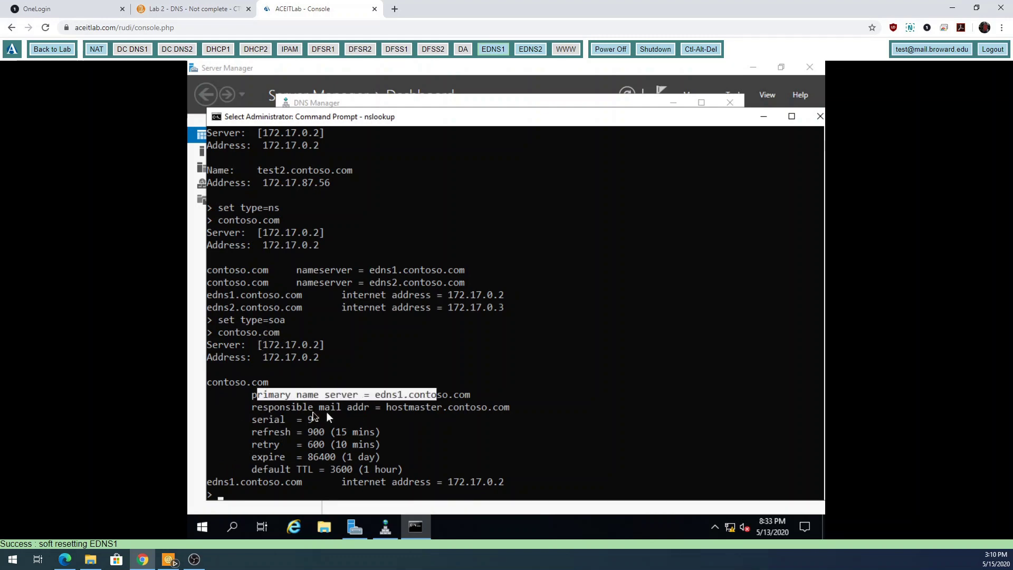
left_click_drag(253, 408, 509, 408)
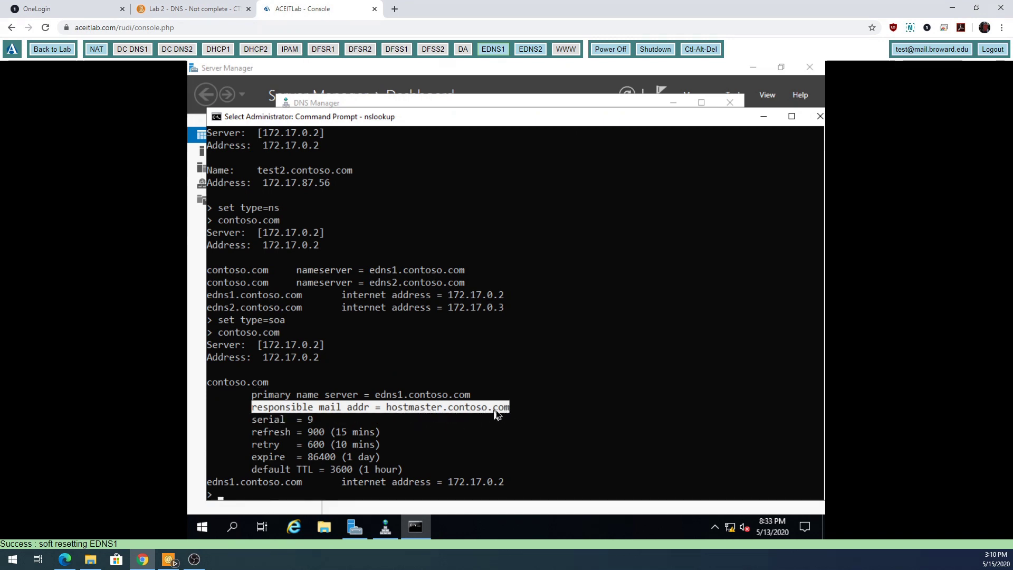
left_click_drag(304, 418, 317, 423)
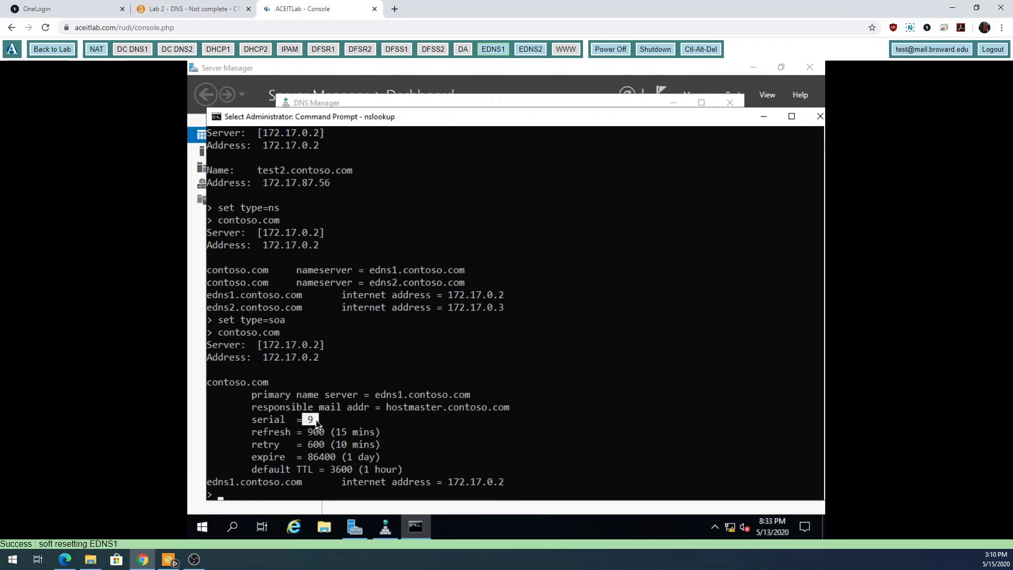
left_click_drag(257, 433, 363, 432)
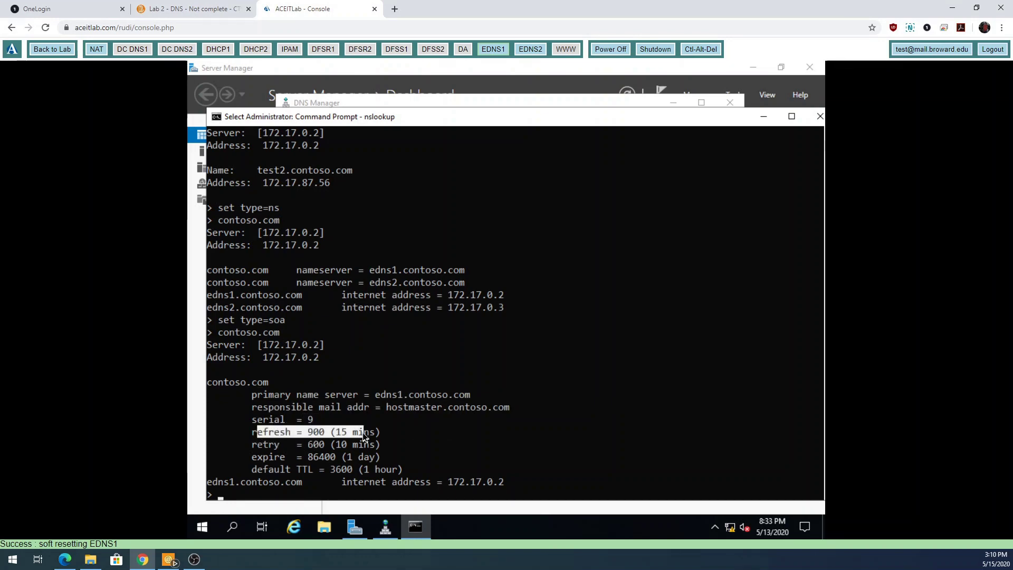
left_click_drag(259, 445, 372, 446)
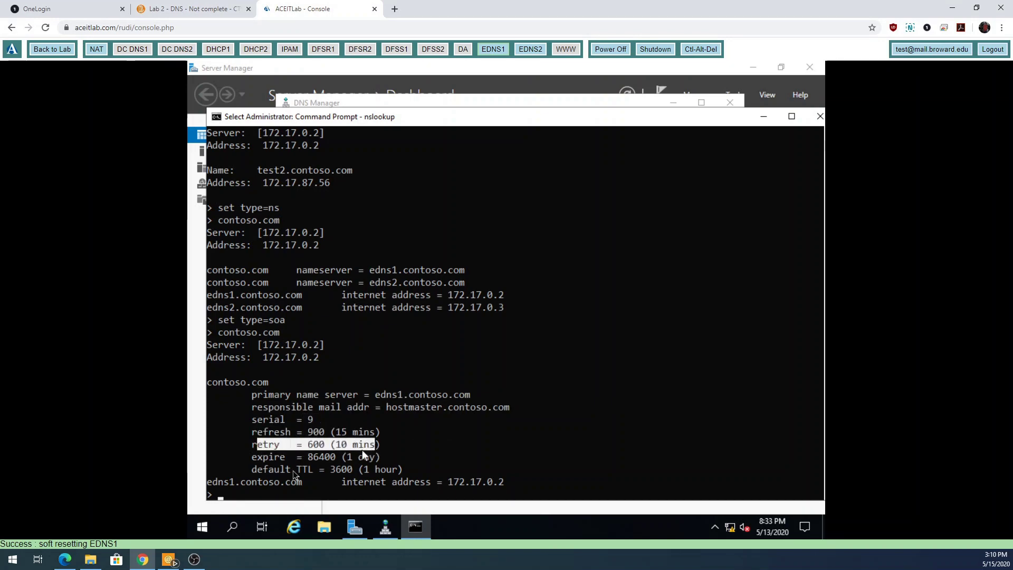
left_click_drag(257, 458, 356, 459)
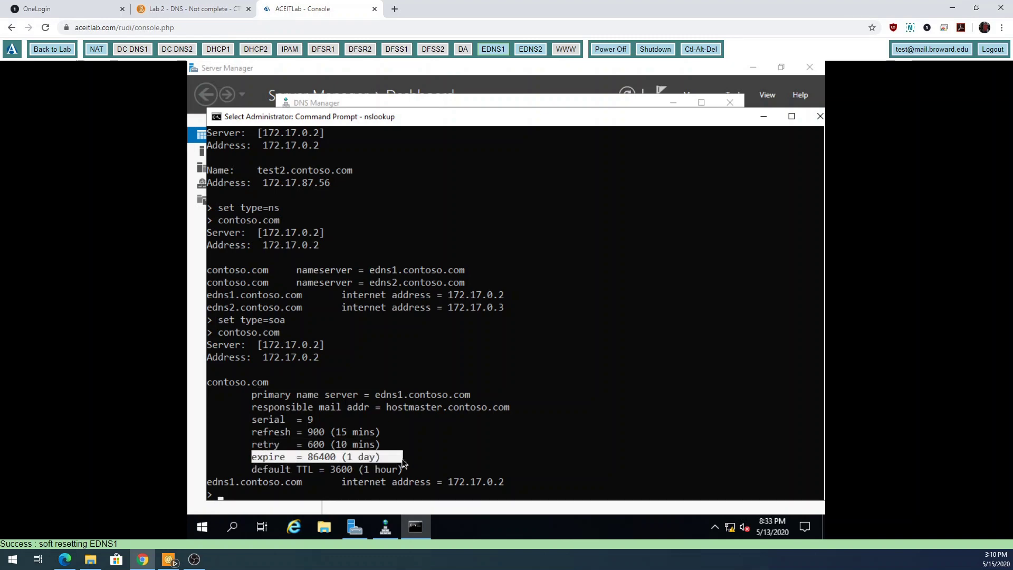
left_click_drag(255, 470, 419, 471)
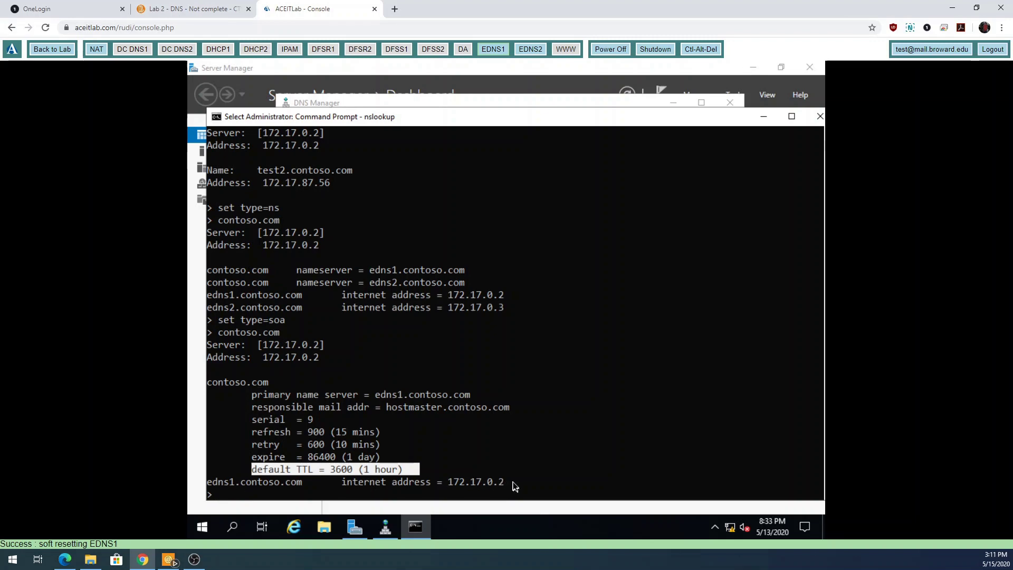
left_click_drag(447, 482, 486, 483)
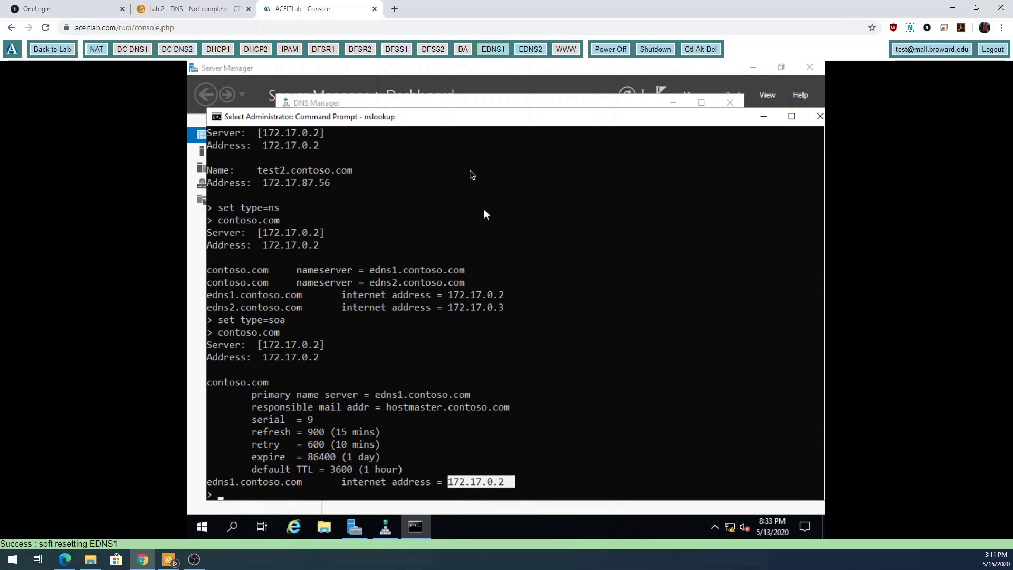
Glance at the zone's records in DNS Manager, then set the nslookup query type to rp and query contoso.com.
left_click(470, 104)
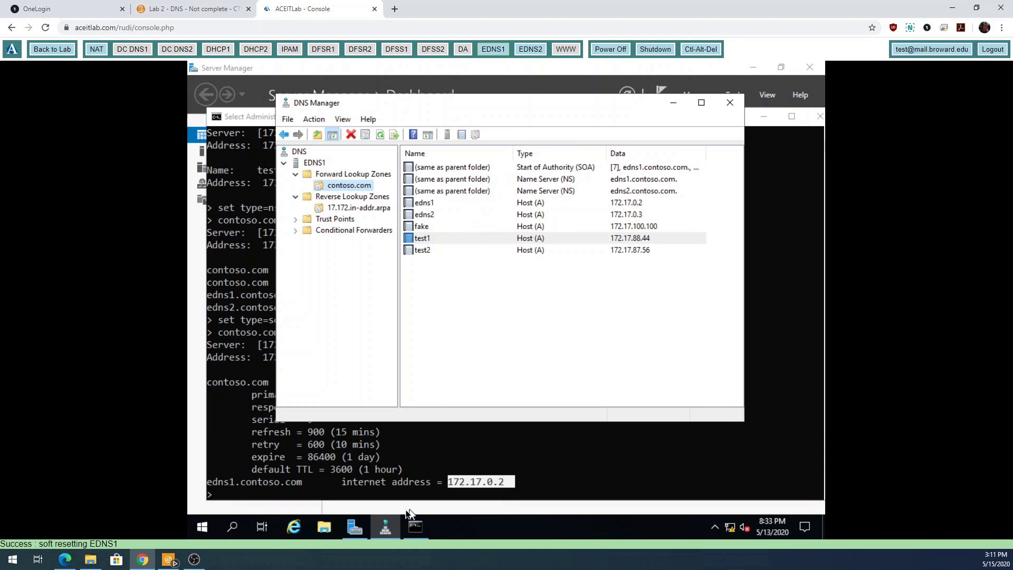
left_click(394, 497)
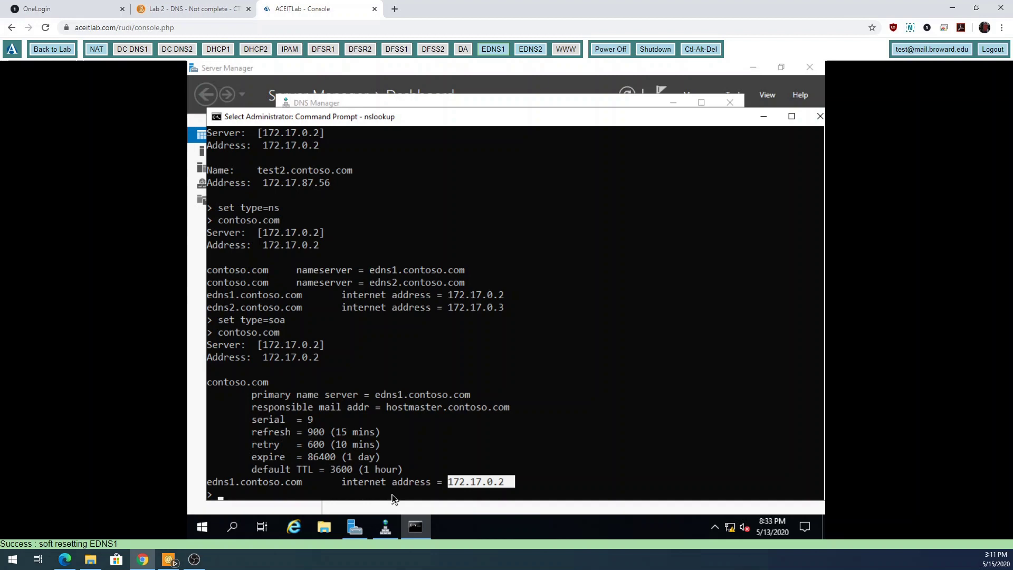
type("set type")
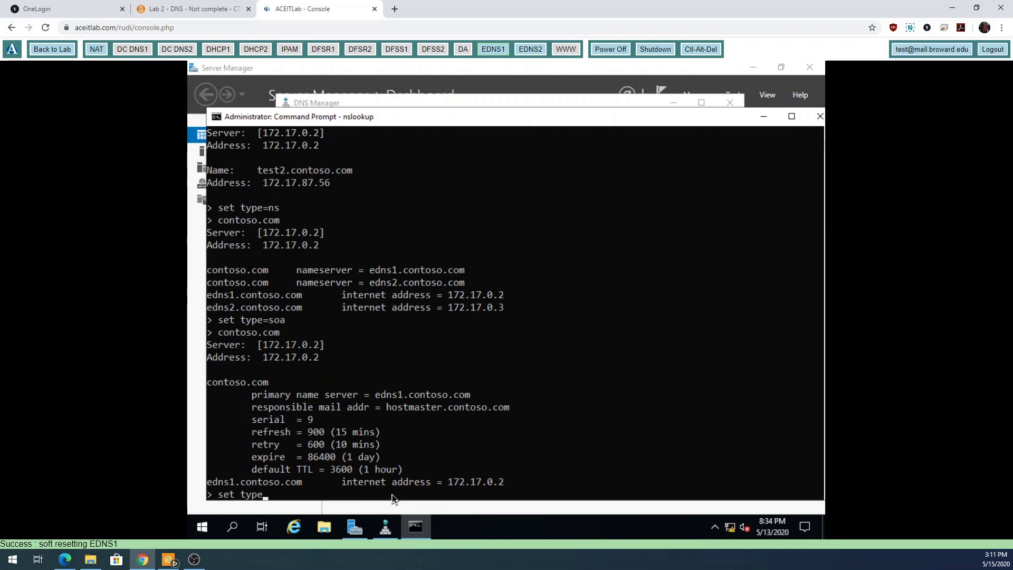
type("=rp")
key("Return")
type("contoso.com")
key("Return")
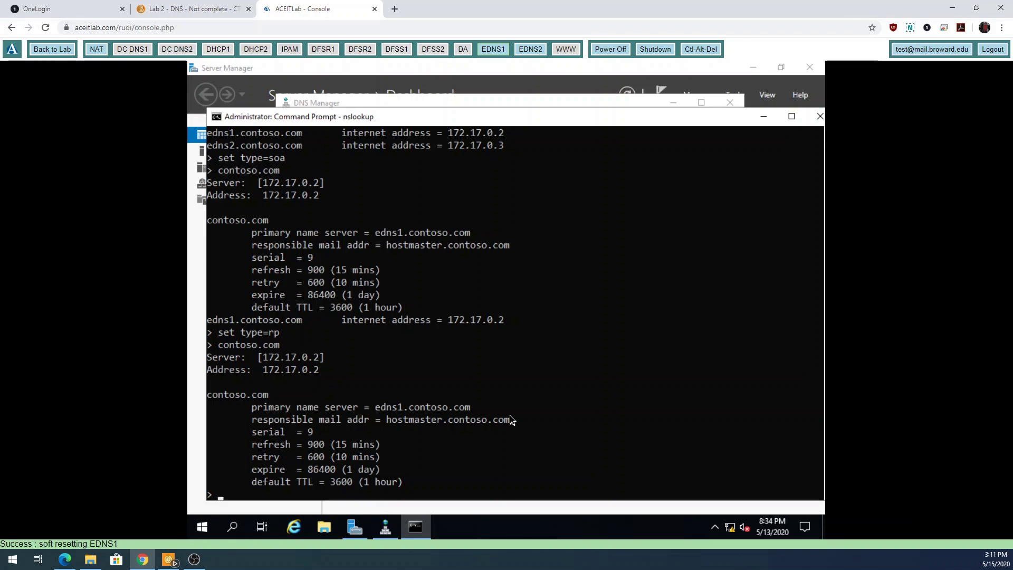
Switch the nslookup default server to 8.8.8.8 and review its response.
type("server 8.8.8.8")
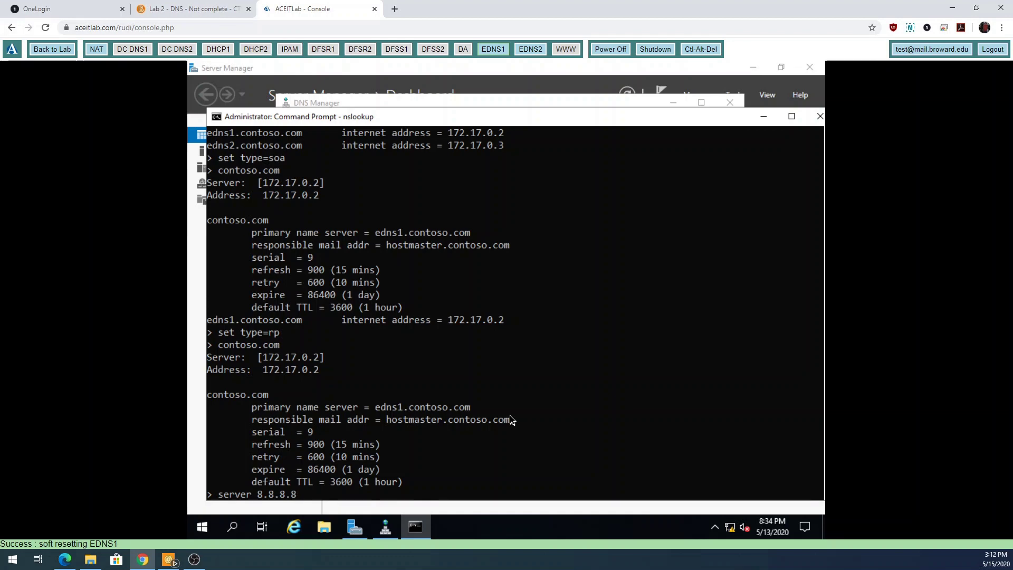
key("Return")
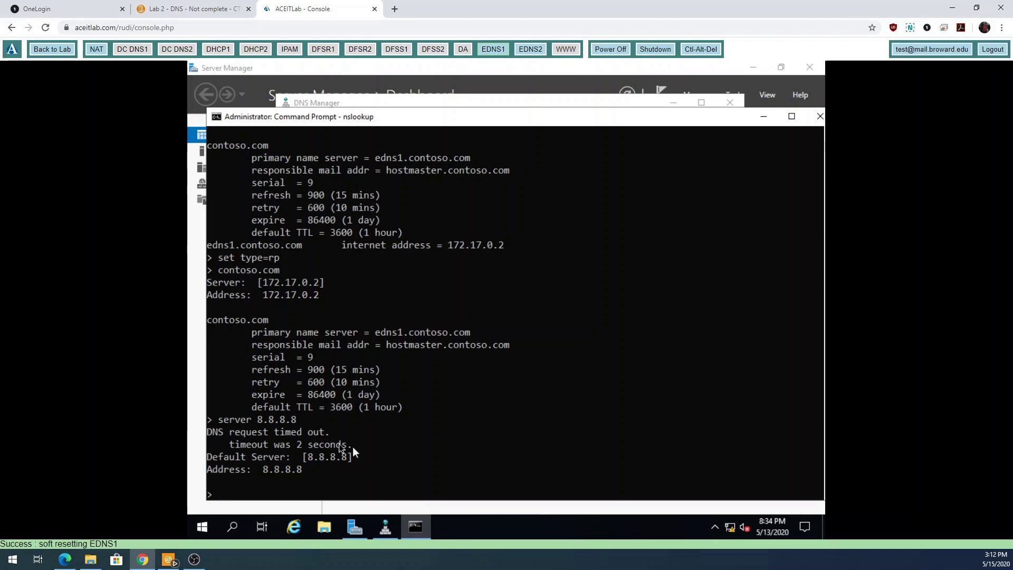
left_click_drag(357, 449, 206, 435)
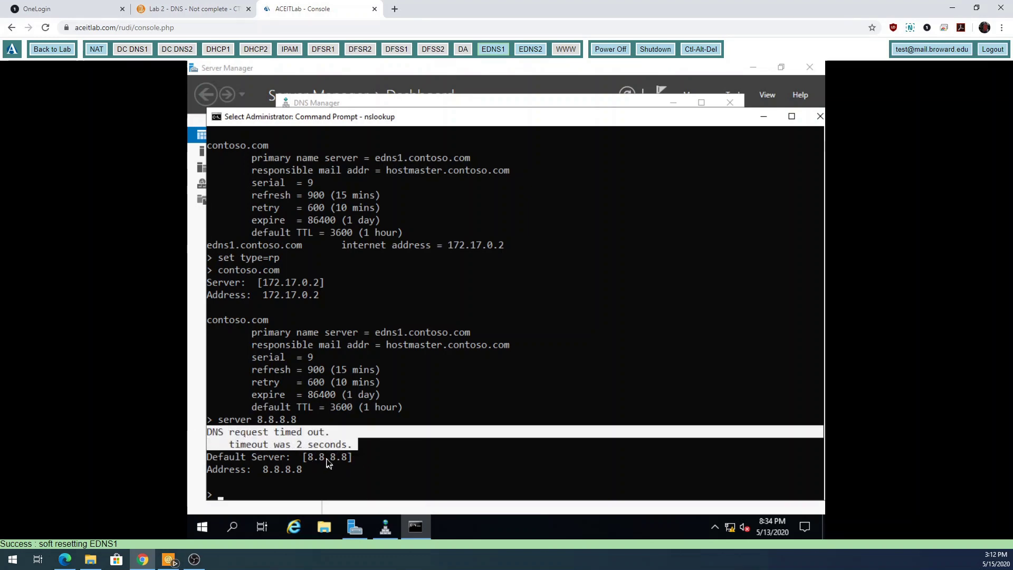
Set the query type to ns and look up the name servers of yahoo.com and google.com.
key("Return")
type("set type=")
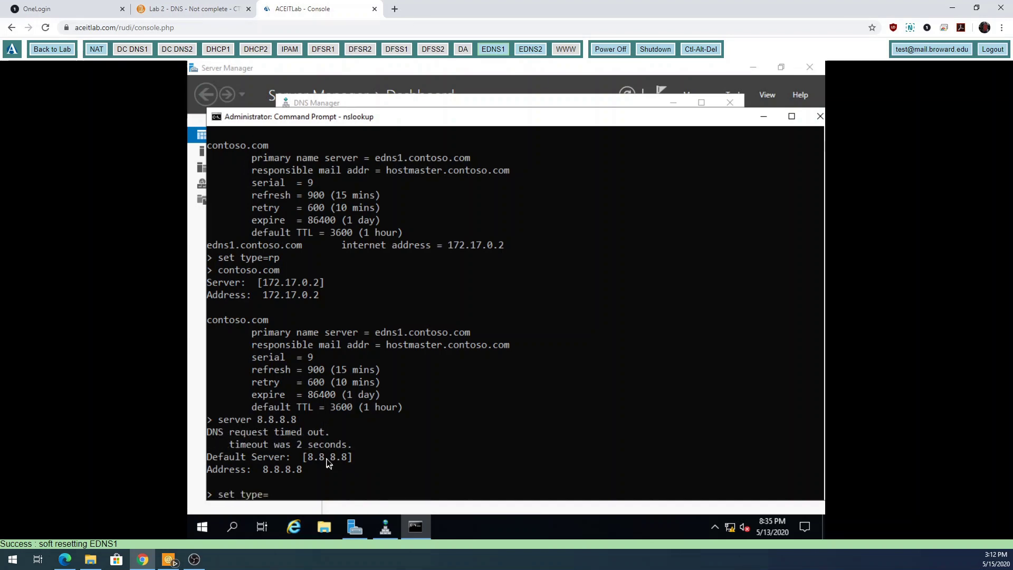
type("ns")
key("Return")
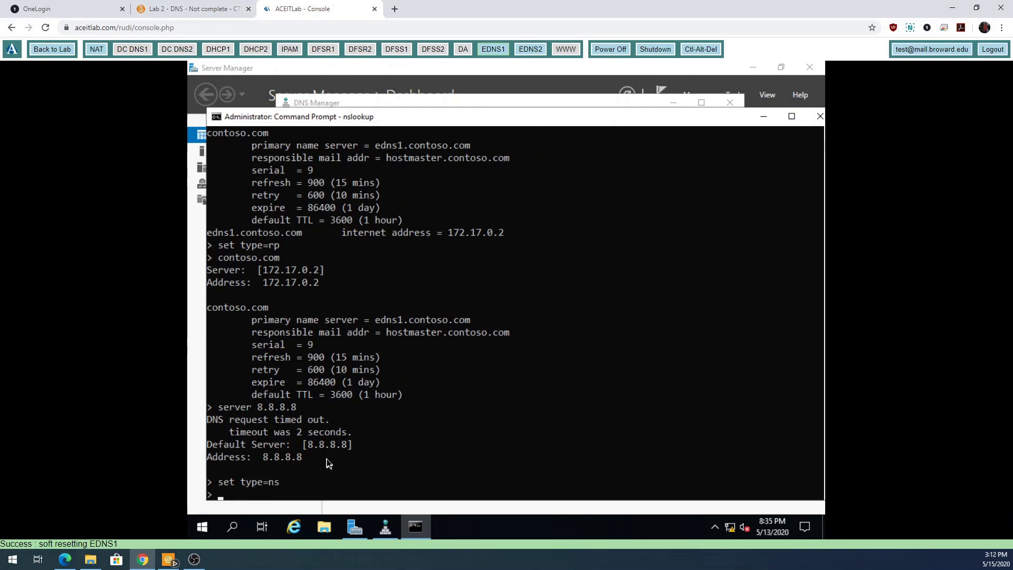
type("yahh")
key("BackSpace")
type("oo.com")
key("Return")
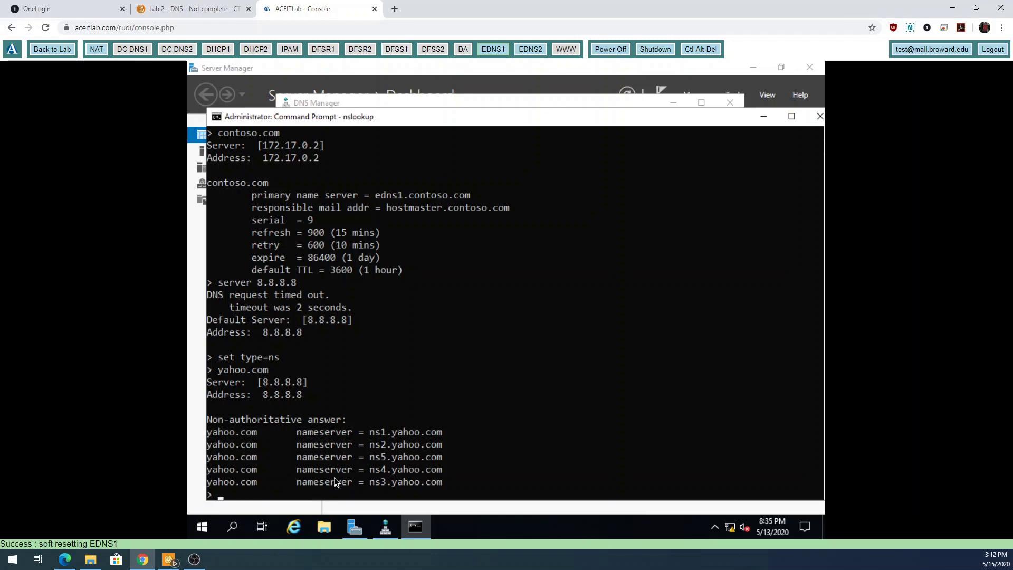
type("google.com")
key("Return")
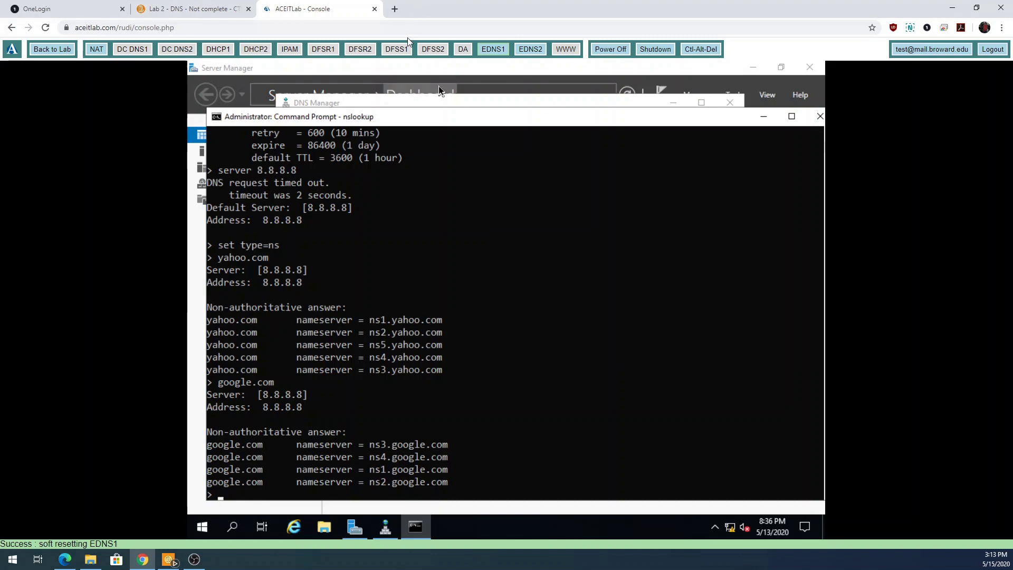
Check which new record types the contoso.com zone offers in DNS Manager, then return to the nslookup session.
left_click(394, 102)
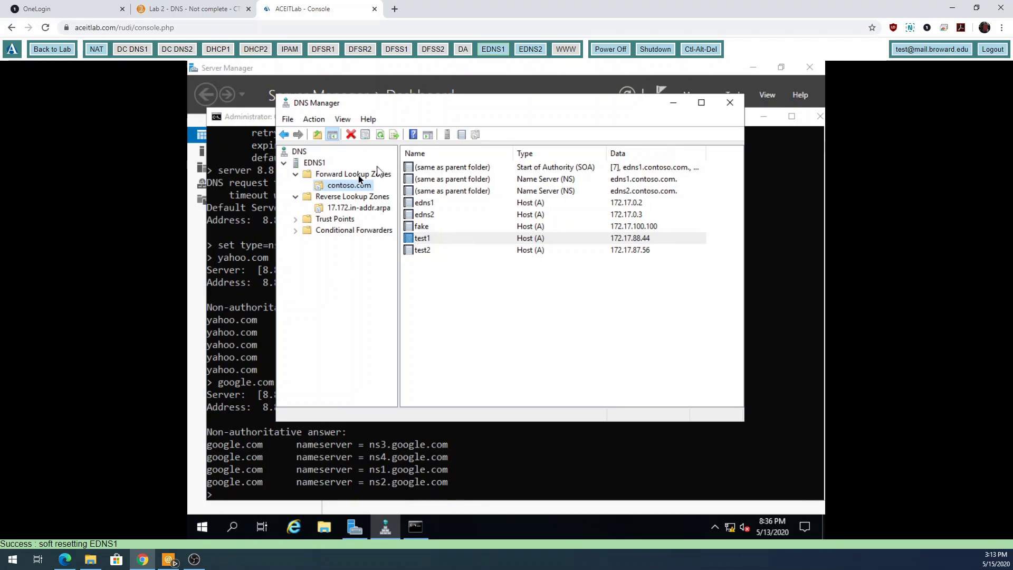
right_click(356, 184)
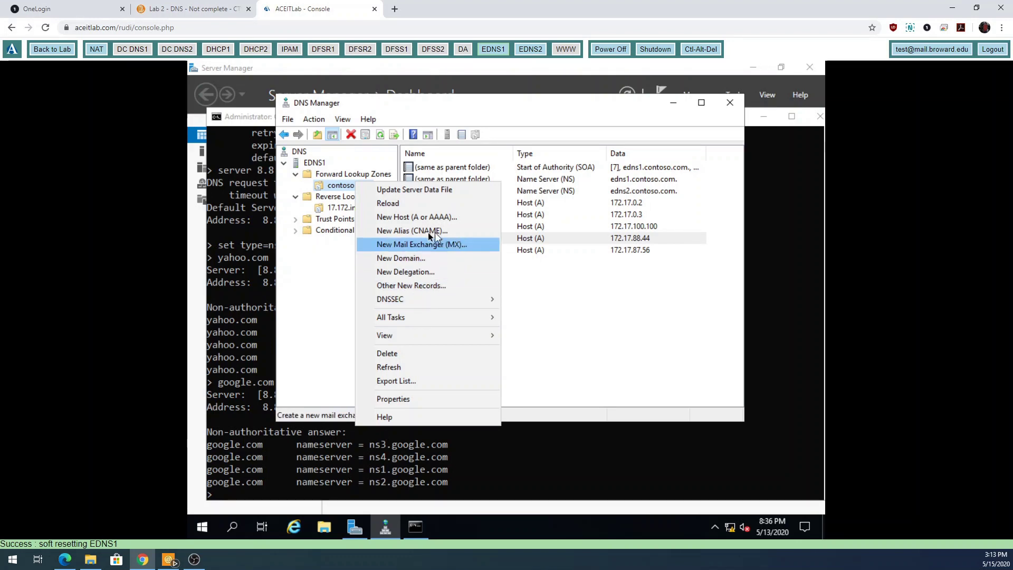
left_click(297, 461)
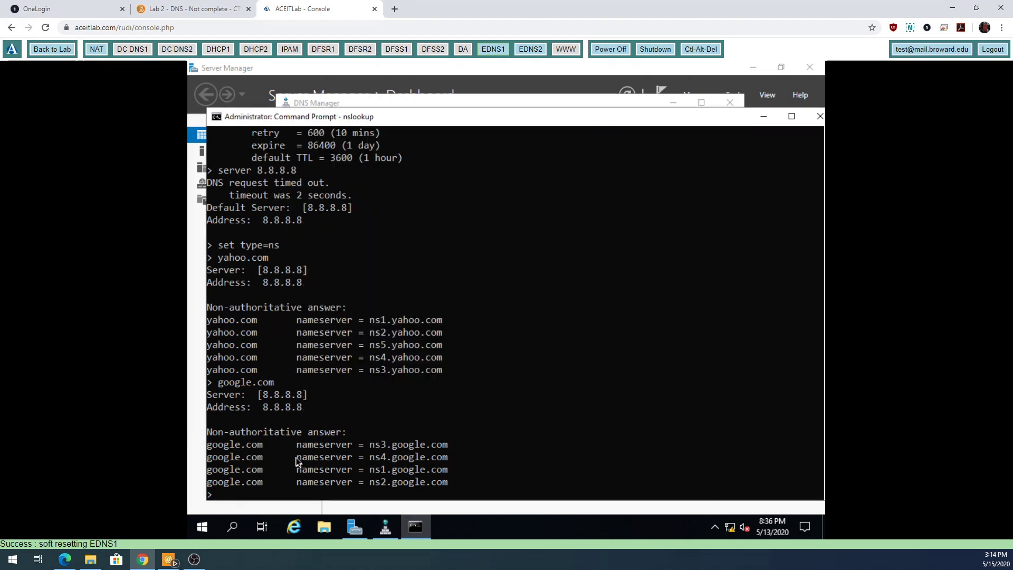
Set the query type to mx and look up the mail exchangers of broward.edu.
type("set type=mx")
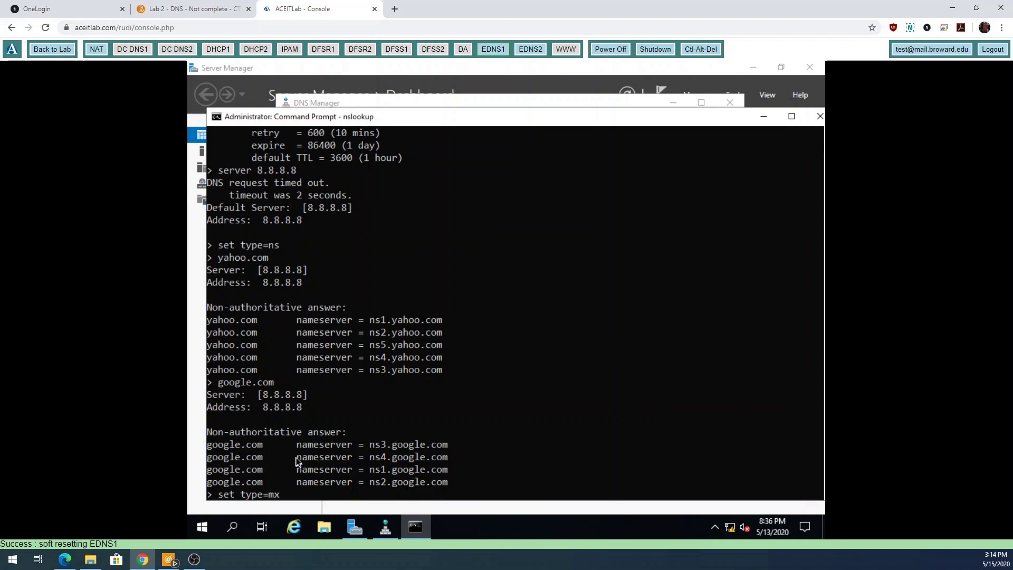
key("Return")
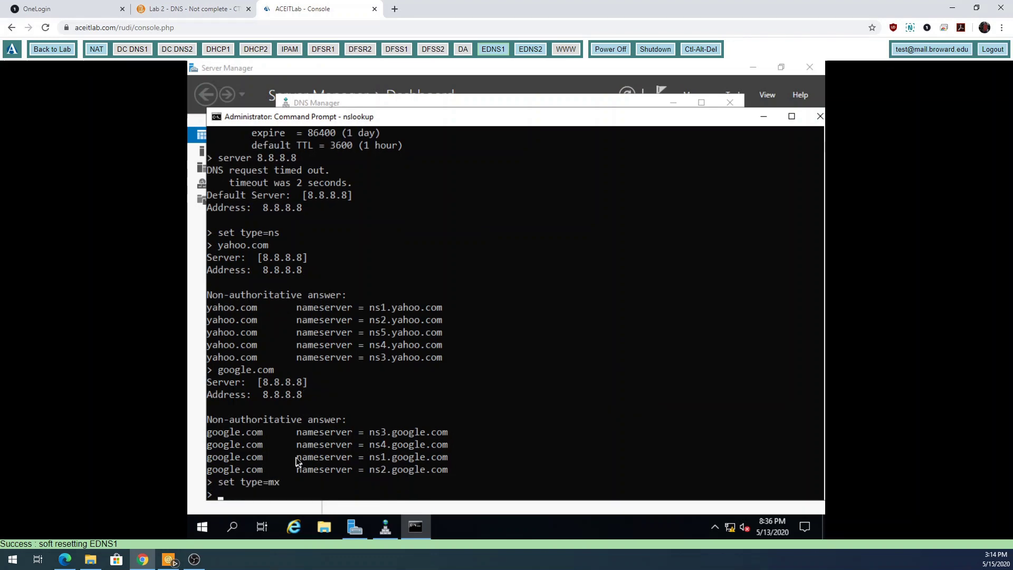
type("broward")
key("BackSpace")
key("BackSpace")
key("BackSpace")
key("BackSpace")
key("BackSpace")
key("BackSpace")
type("roward.edu")
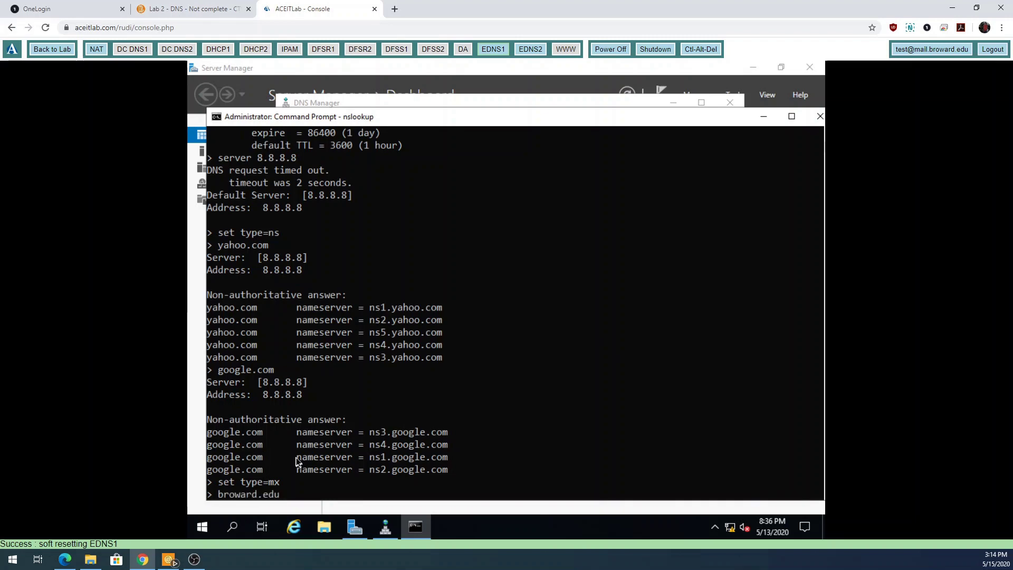
key("Return")
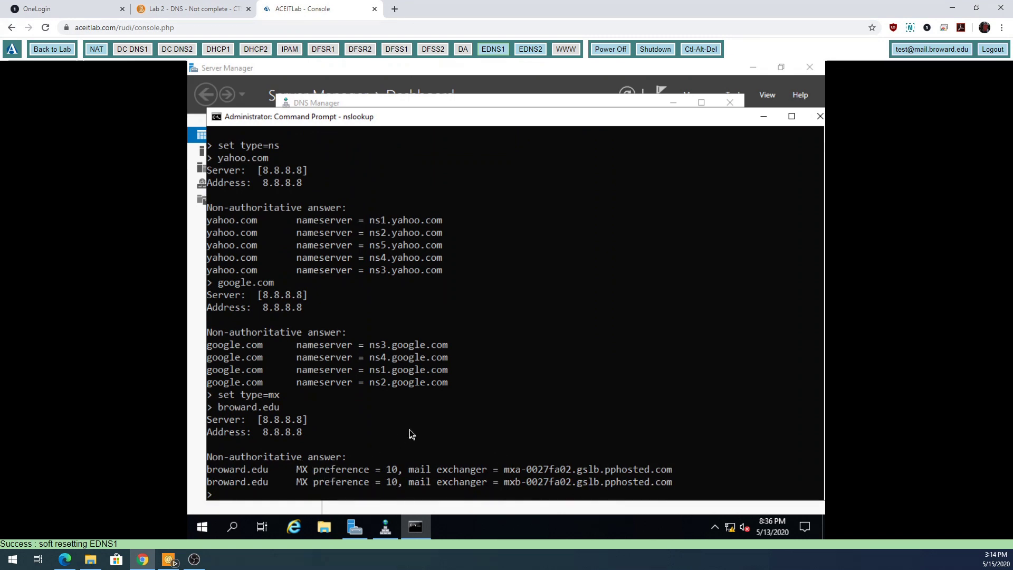
Look up the mail exchangers of google.com, gmail.com and yahoo.com in nslookup.
type("googl")
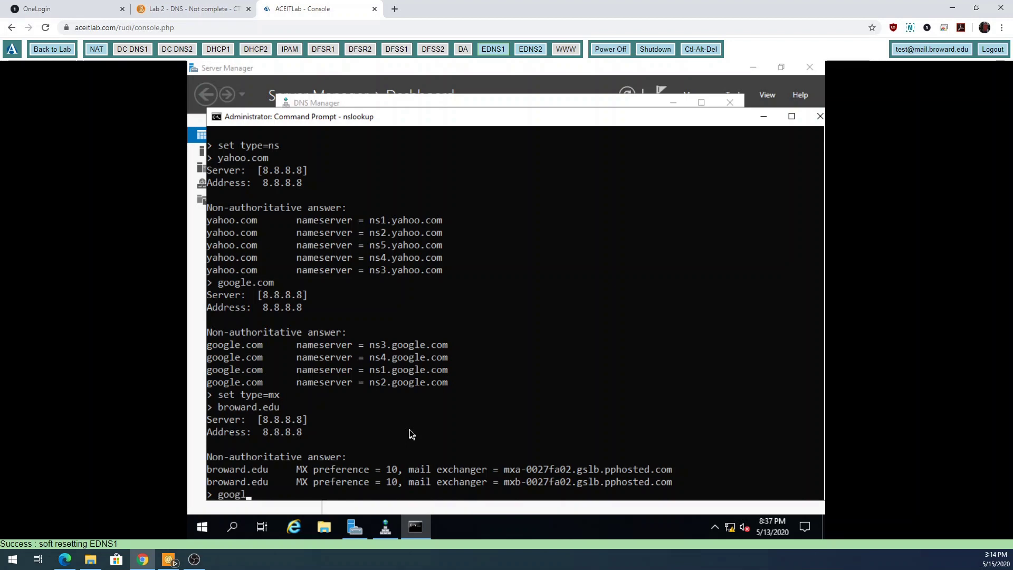
type("e.com")
key("Return")
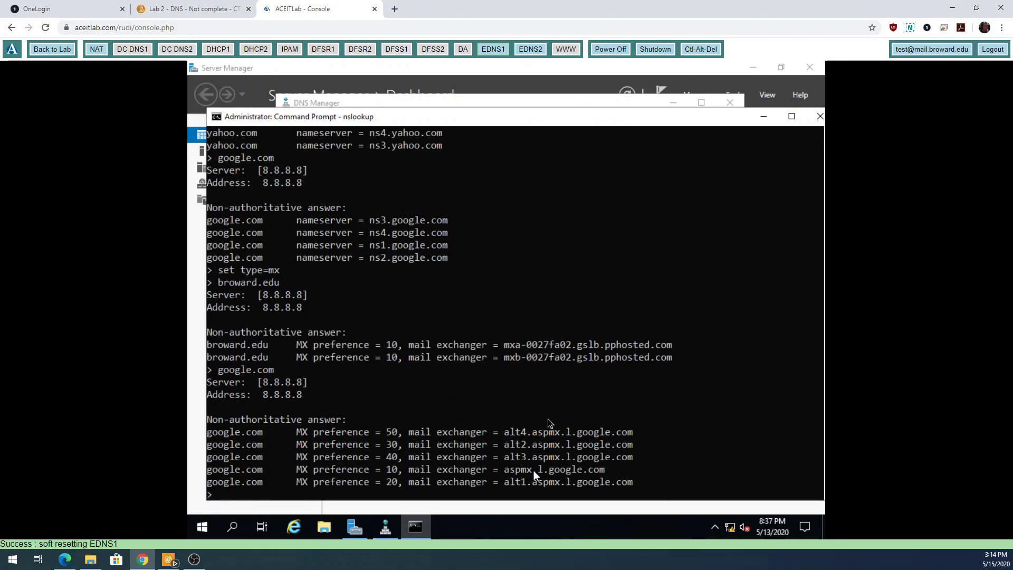
type("gmail.com")
key("Return")
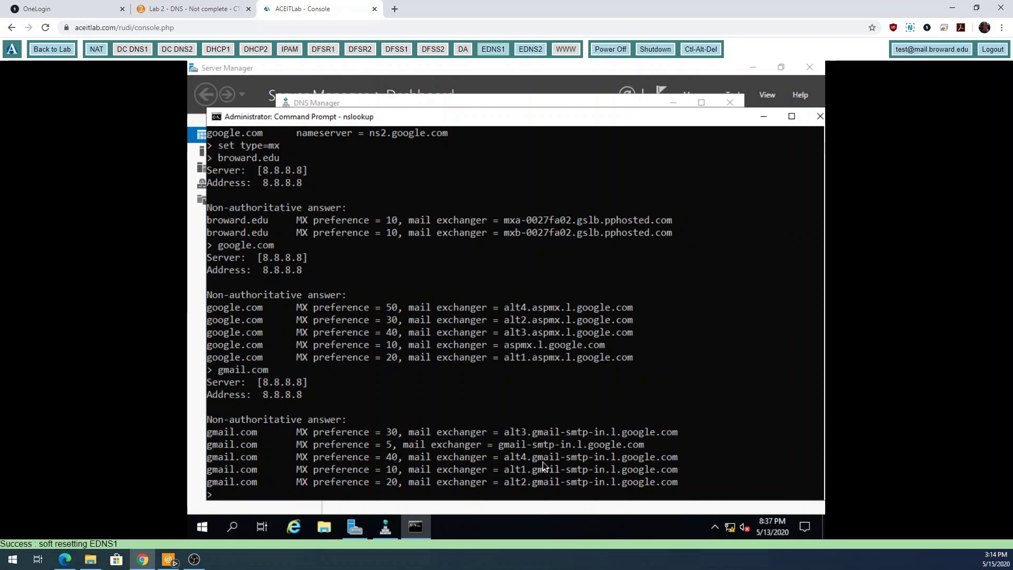
type("yahoo.co")
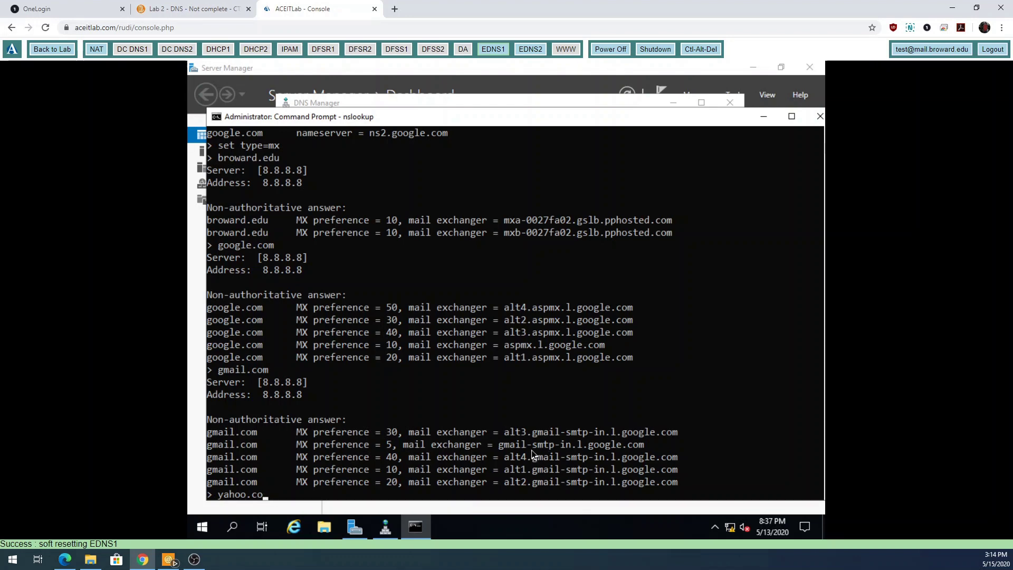
type("m")
key("Return")
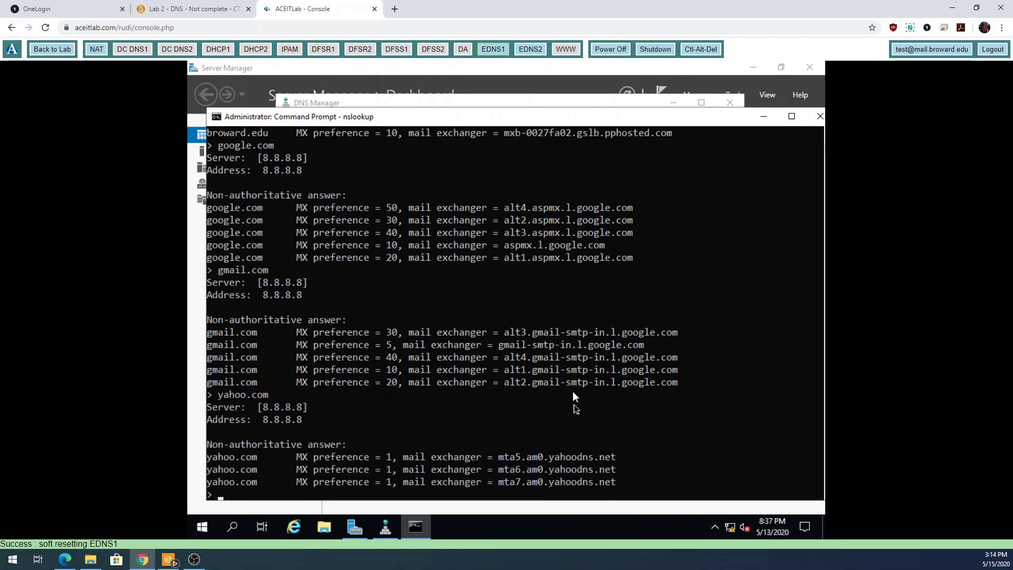
Check the new record options of the contoso.com zone in DNS Manager, then review the earlier nslookup answers.
left_click(435, 101)
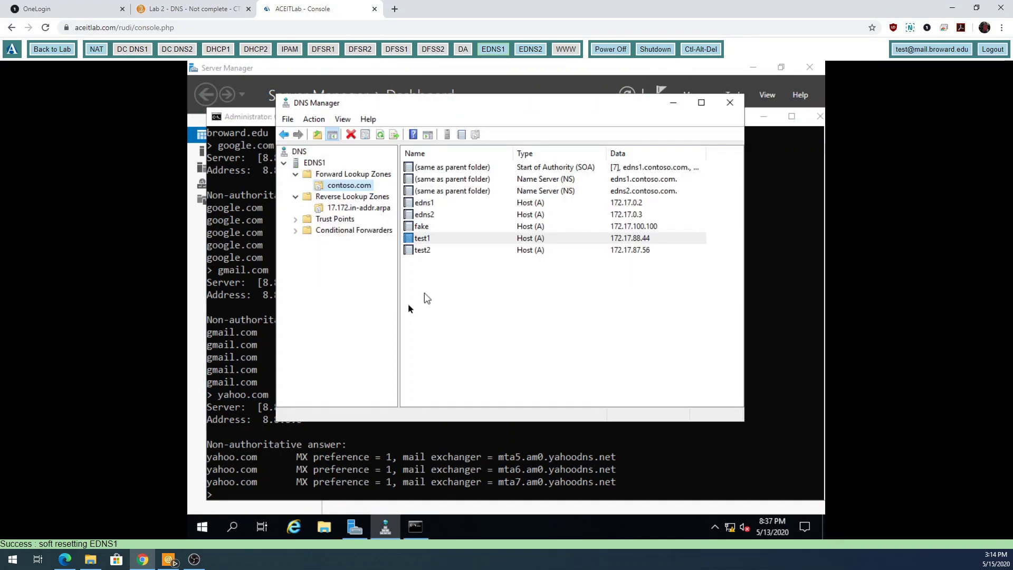
right_click(356, 186)
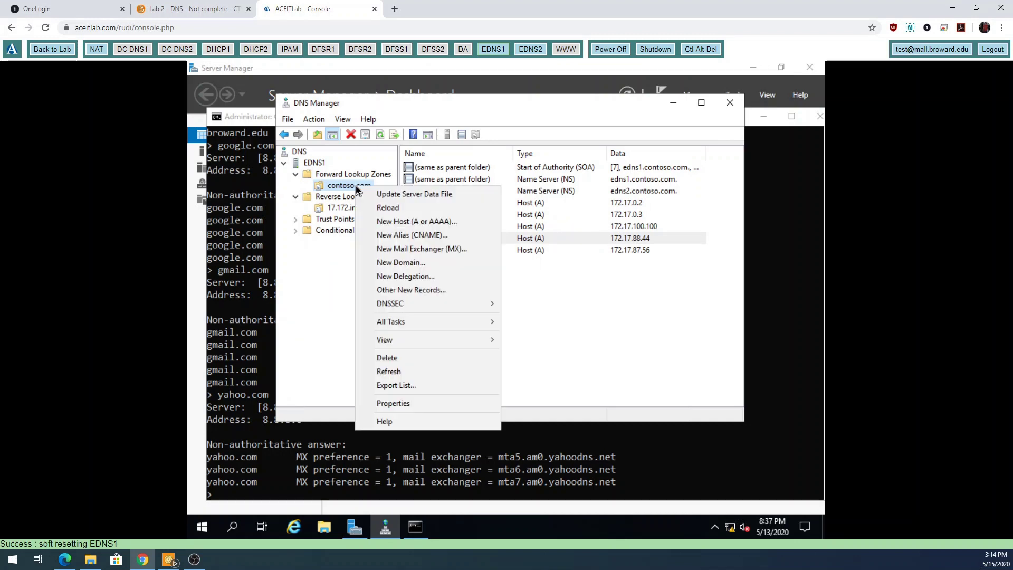
left_click(543, 301)
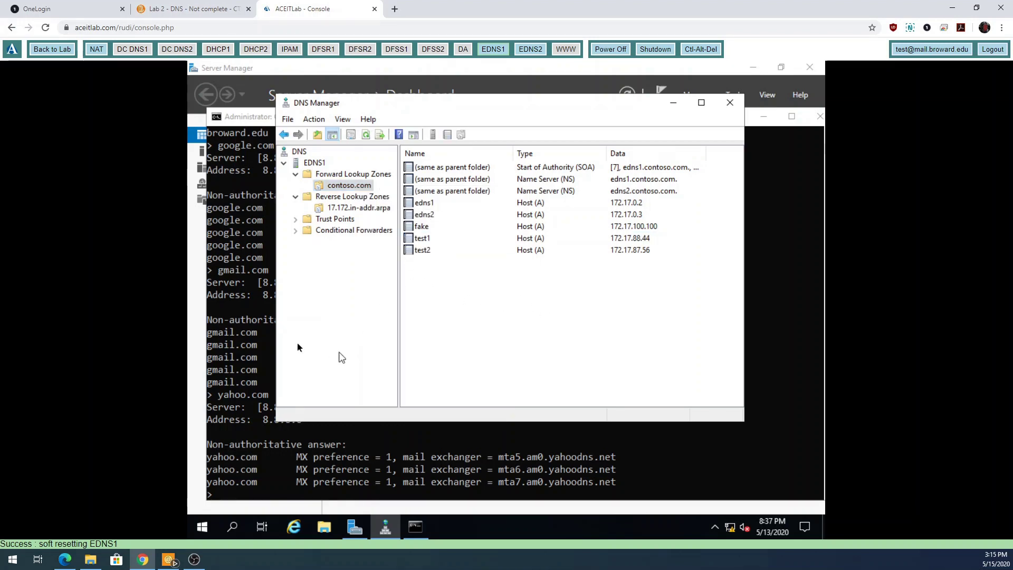
left_click(257, 329)
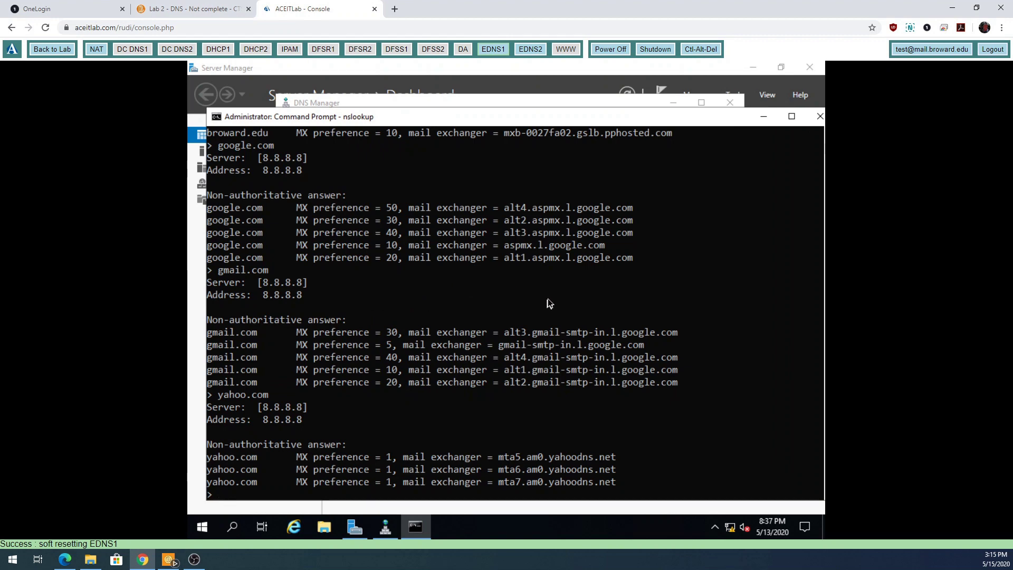
scroll(550, 303, "up", 6)
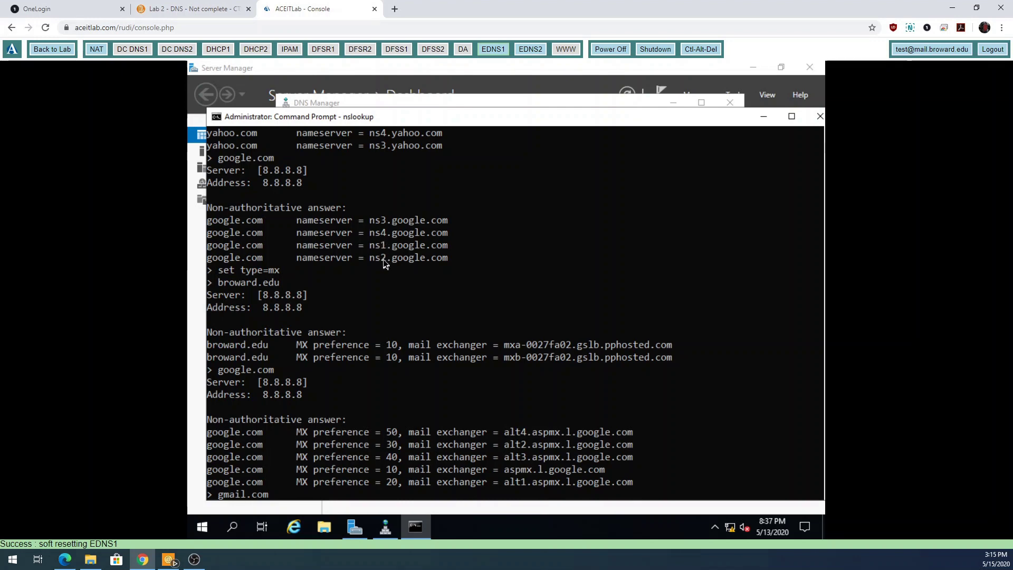
In DNS Manager, add an alias (CNAME) record ns1 to the contoso.com zone with target host edns1.contoso.com.
left_click(445, 105)
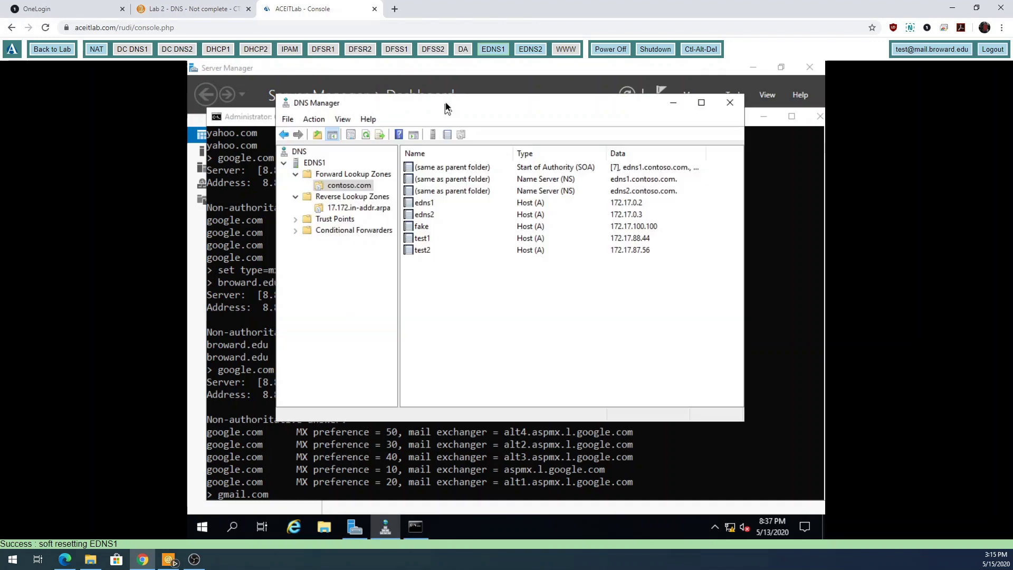
left_click(417, 203)
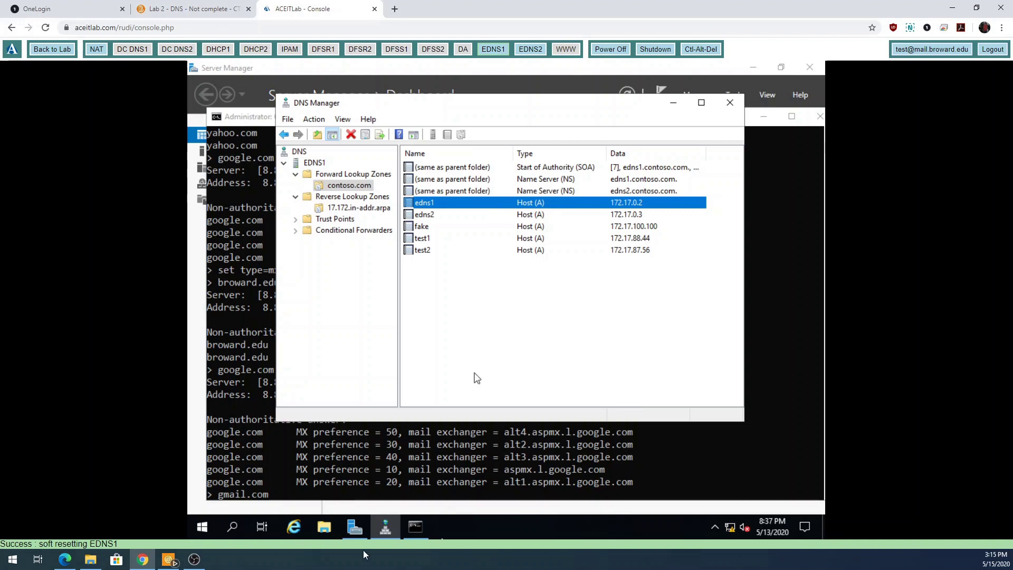
right_click(340, 185)
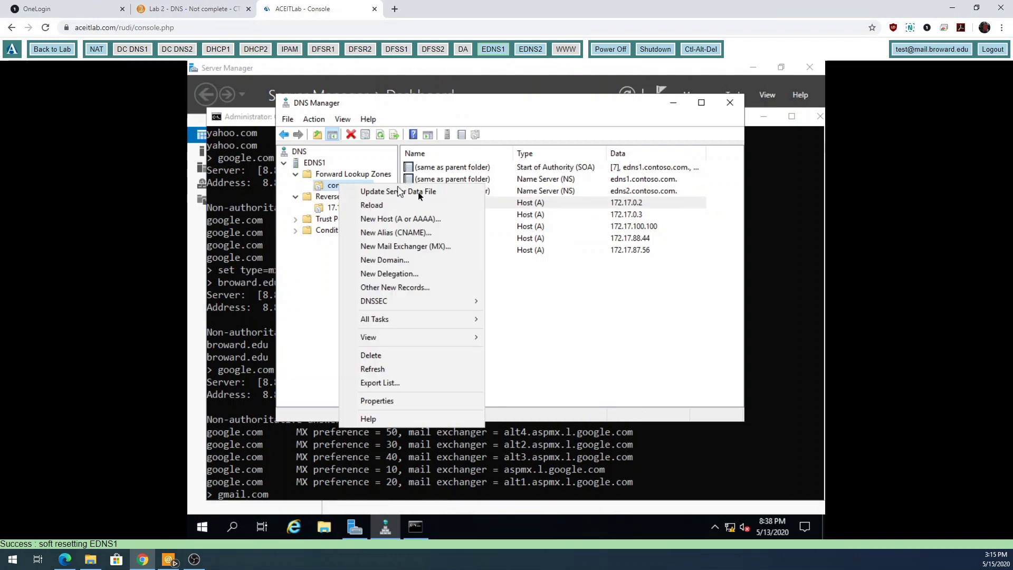
left_click(417, 232)
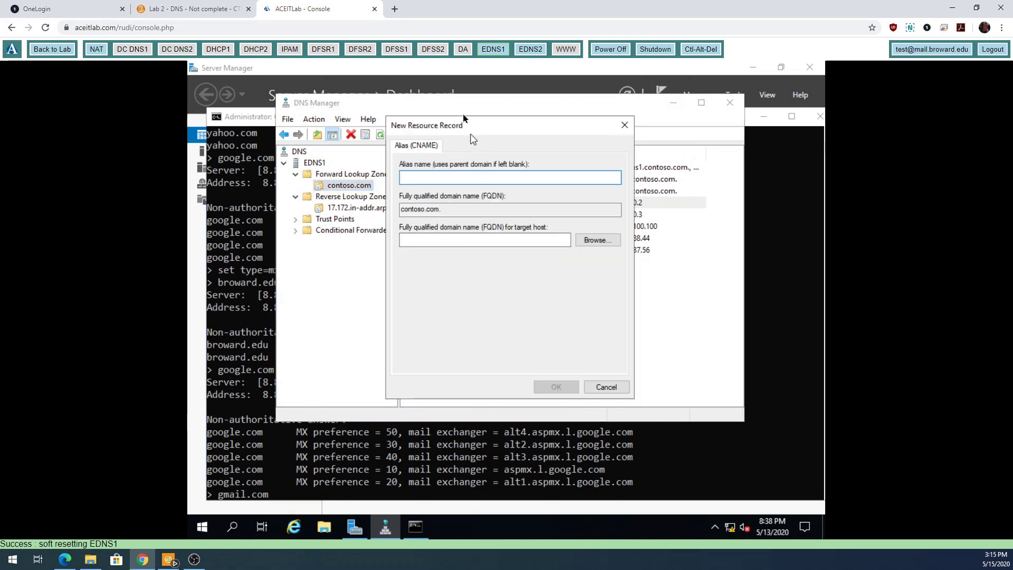
left_click_drag(461, 122, 544, 203)
left_click_drag(577, 237, 584, 238)
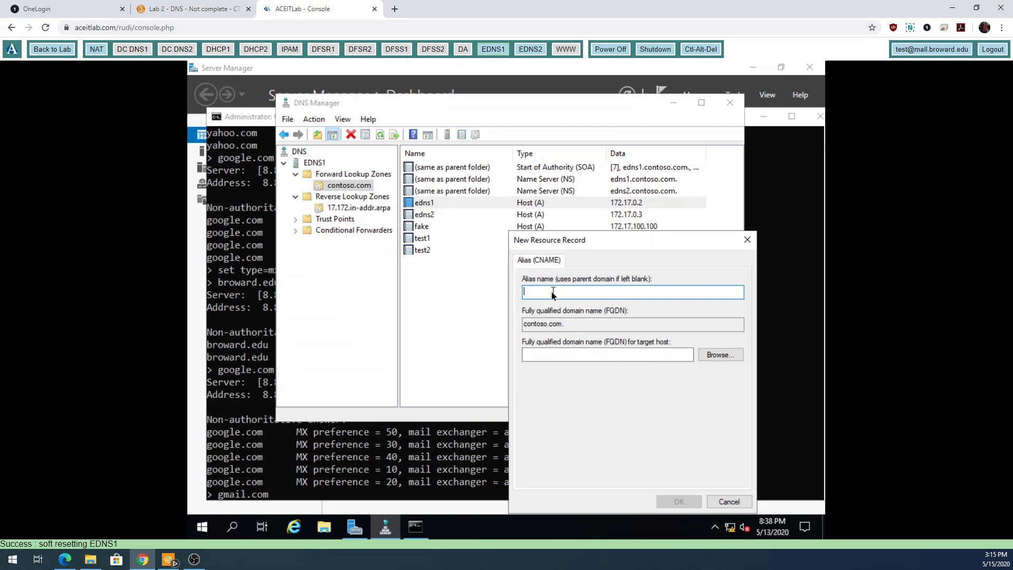
type("ns1")
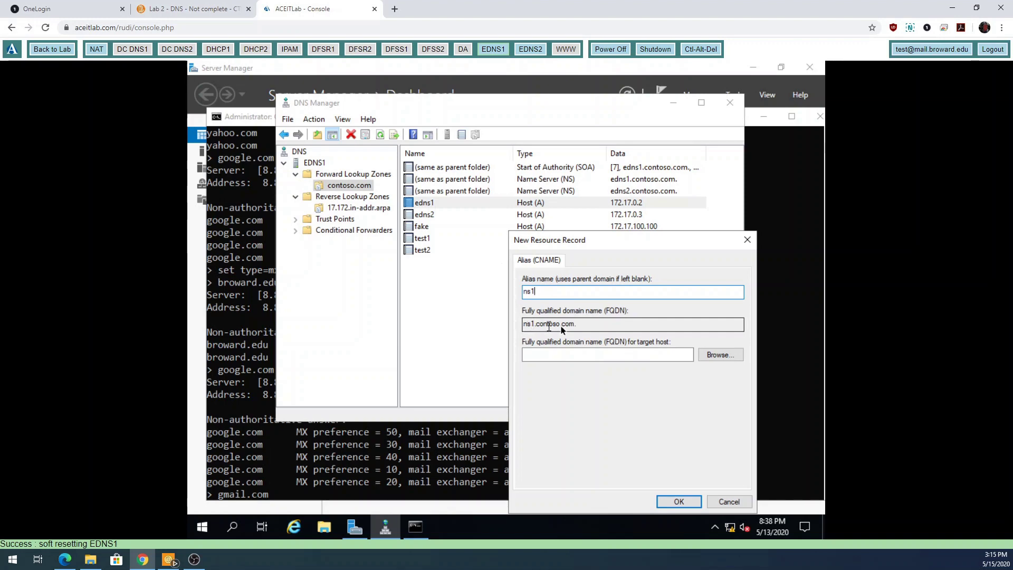
left_click(563, 355)
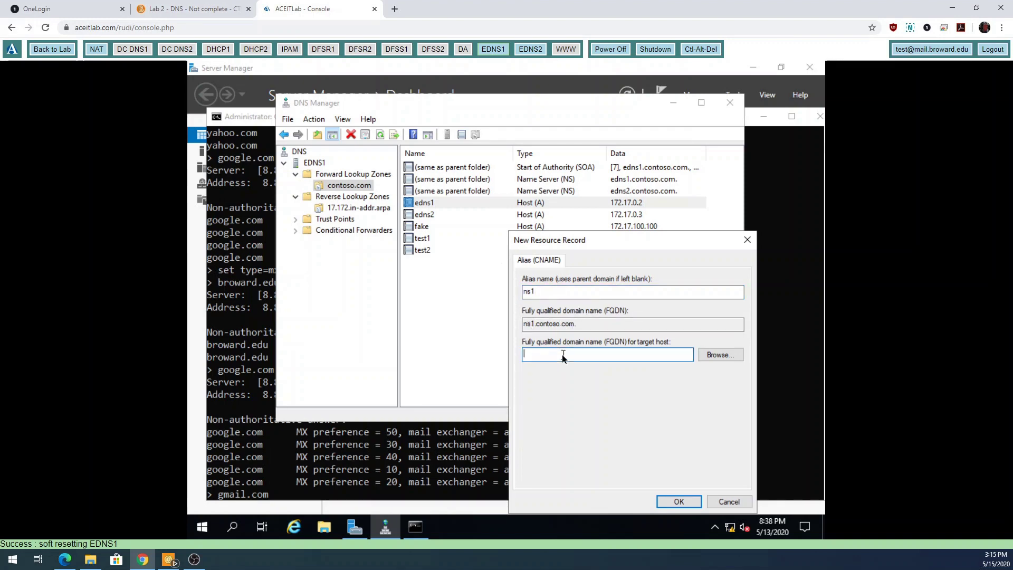
type("edn")
key("BackSpace")
left_click(678, 502)
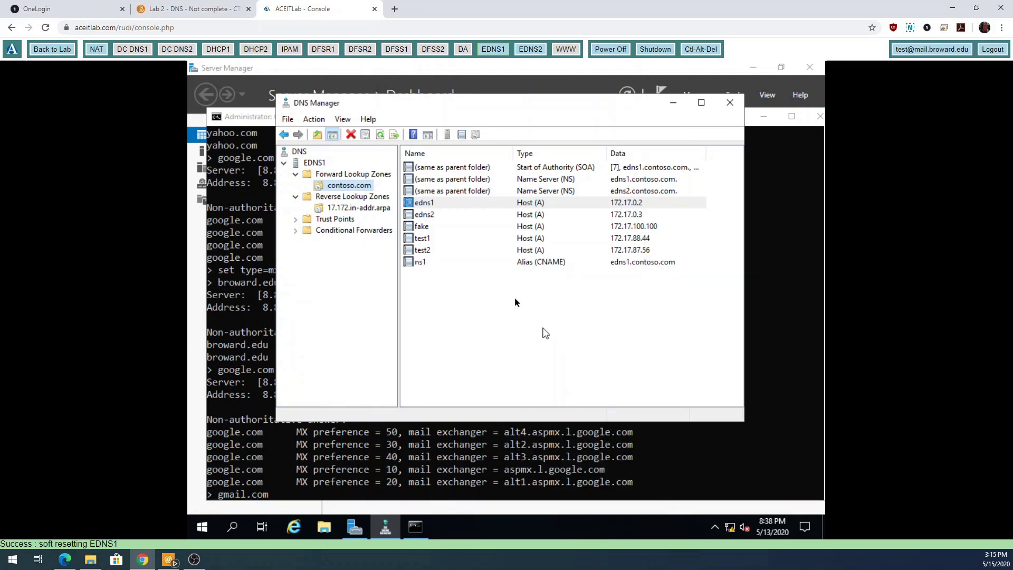
Return to the nslookup session and submit a query for \.
left_click(468, 458)
type("gmail.com")
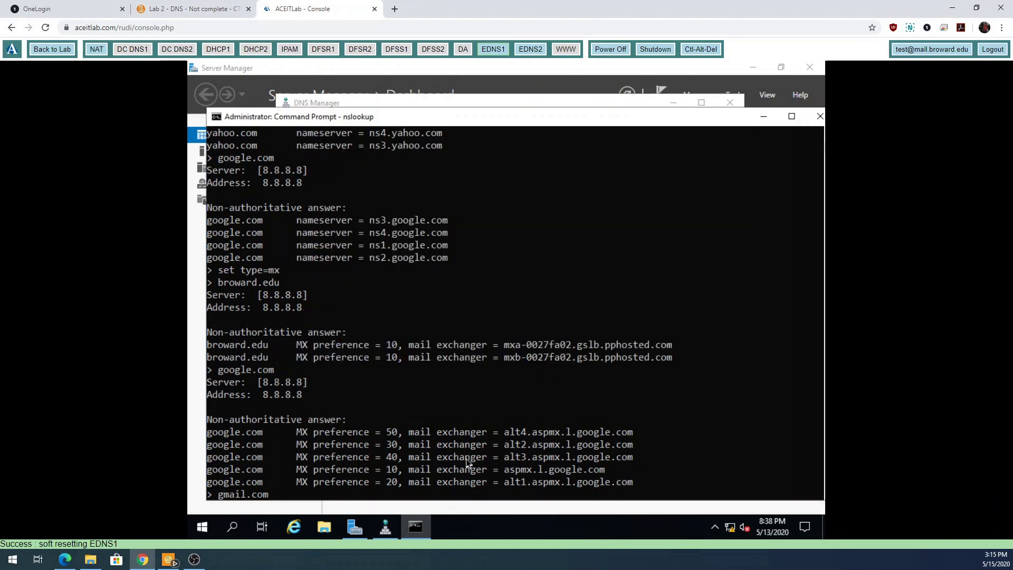
key("Return")
type("yahoo.com")
key("Return")
type("\\")
key("Return")
key("Return")
key("Return")
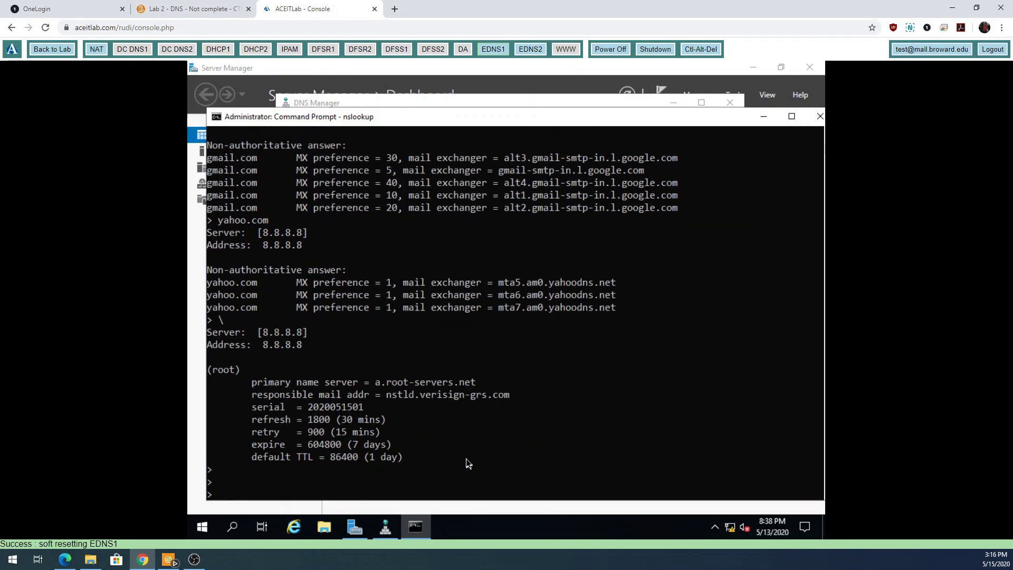
Set the query type to cname and look up ns1.contoso.com through 8.8.8.8.
type("set type=cname")
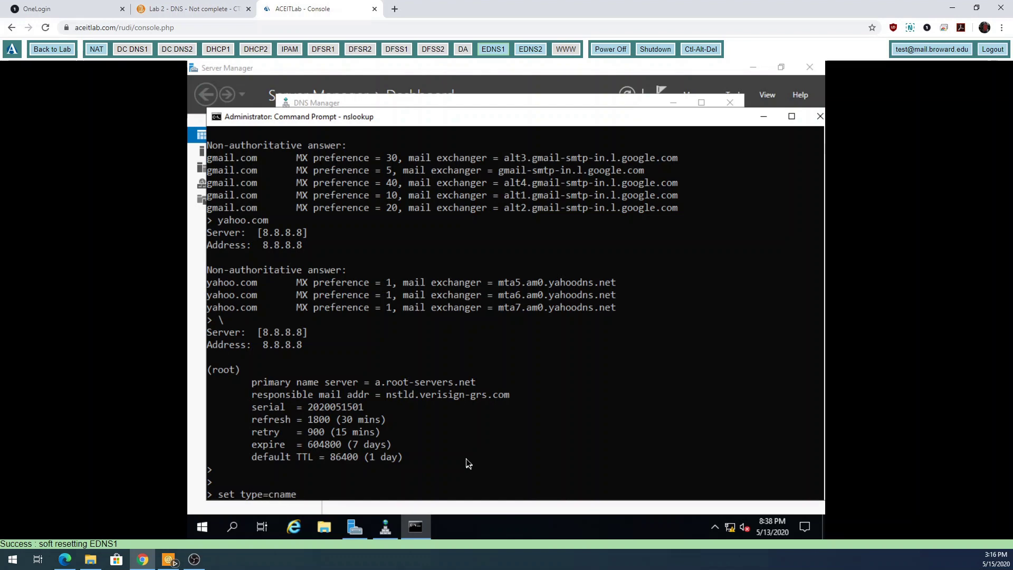
key("Return")
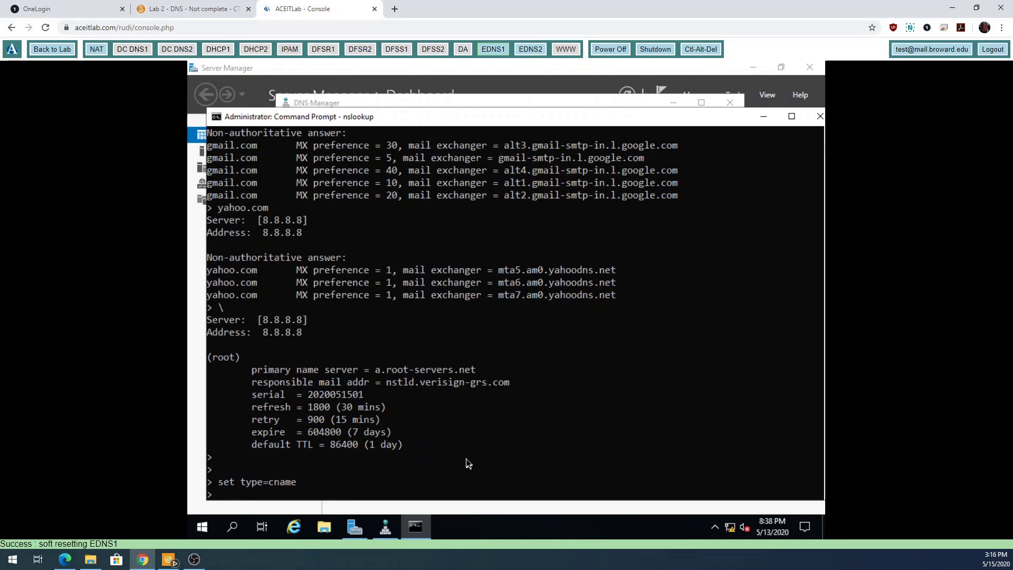
type("ns1.contoso.com")
key("Return")
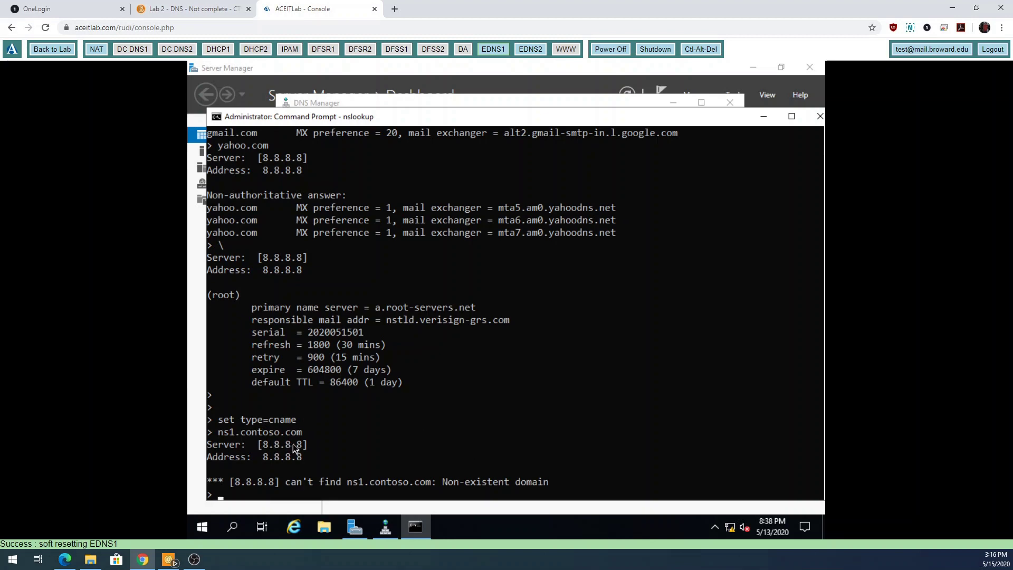
Switch the nslookup default server to 172.17.0.2 and repeat the ns1.contoso.com alias lookup.
type("ervier 17")
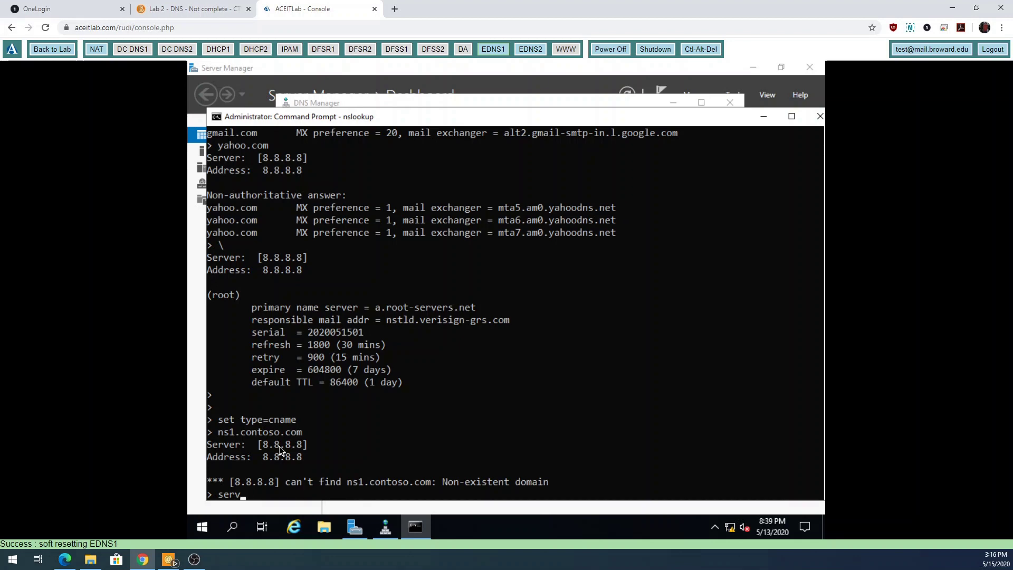
type("2.17.0.2")
key("Return")
key("Up")
key("Up")
key("Return")
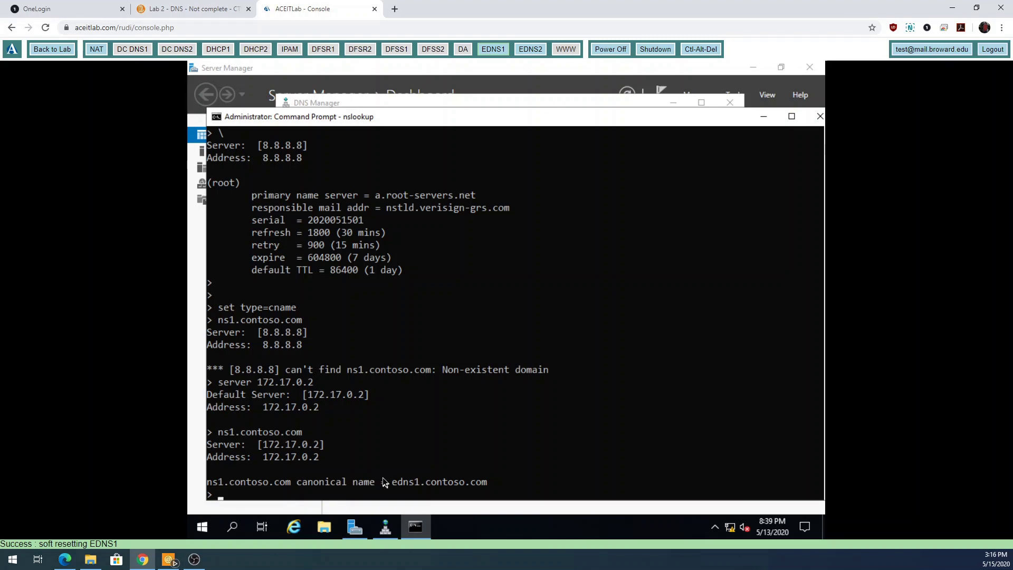
Set the query type to a and look up ns1.contoso.com and edns1.contoso.com.
type("set ty")
type("pe=a")
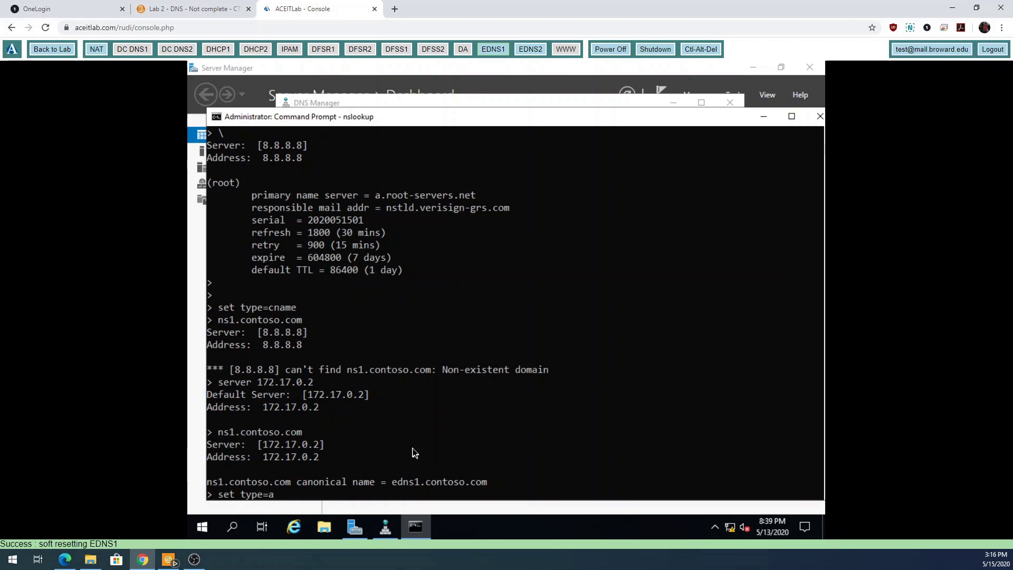
key("Return")
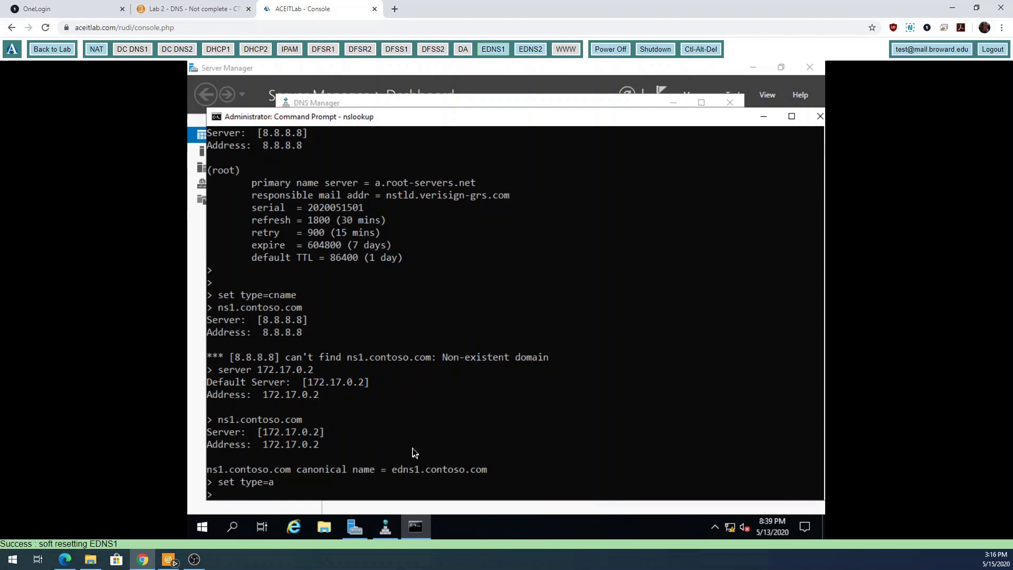
type("ns1.contoso.com")
key("Return")
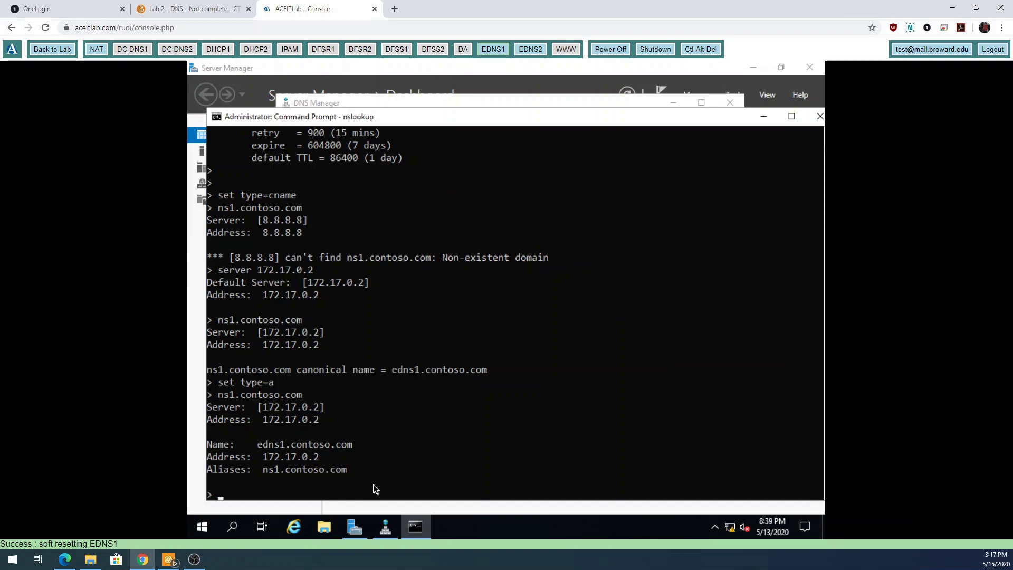
type("edns1.contoso.com")
key("Return")
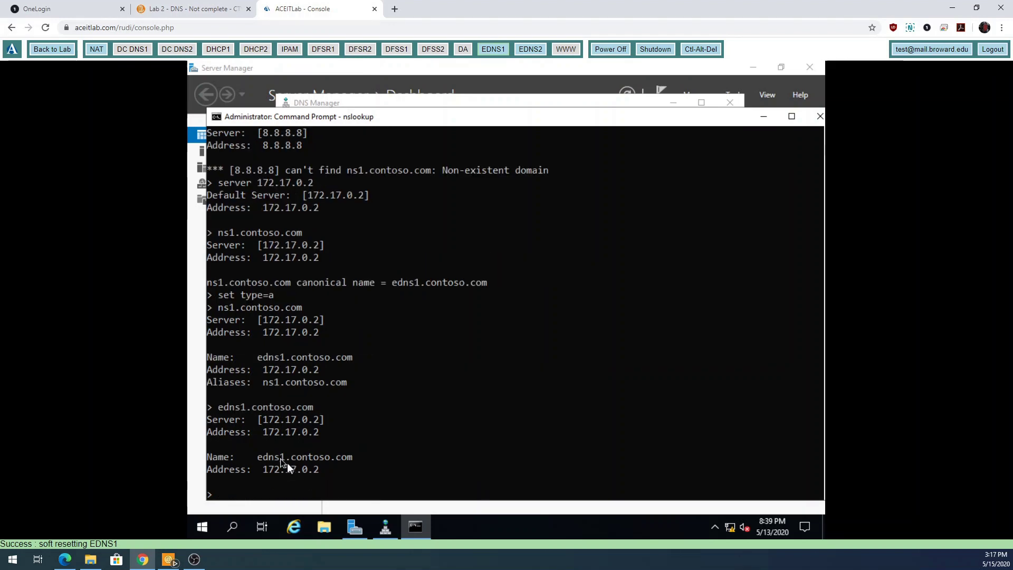
Compare the name, address and alias lines in the answers for edns1.contoso.com and ns1.contoso.com.
left_click_drag(259, 463, 349, 458)
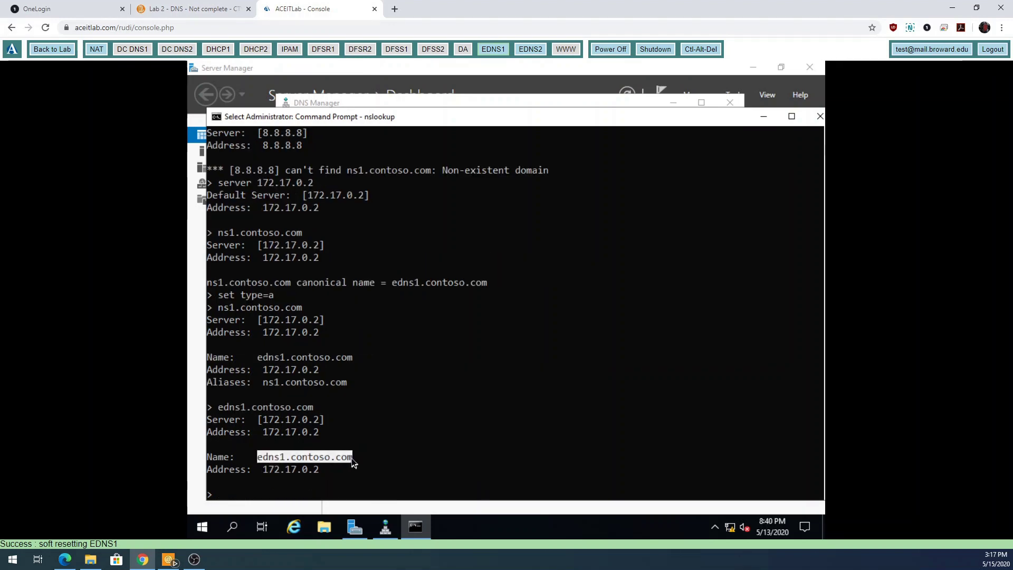
left_click(267, 469)
left_click_drag(274, 469, 323, 470)
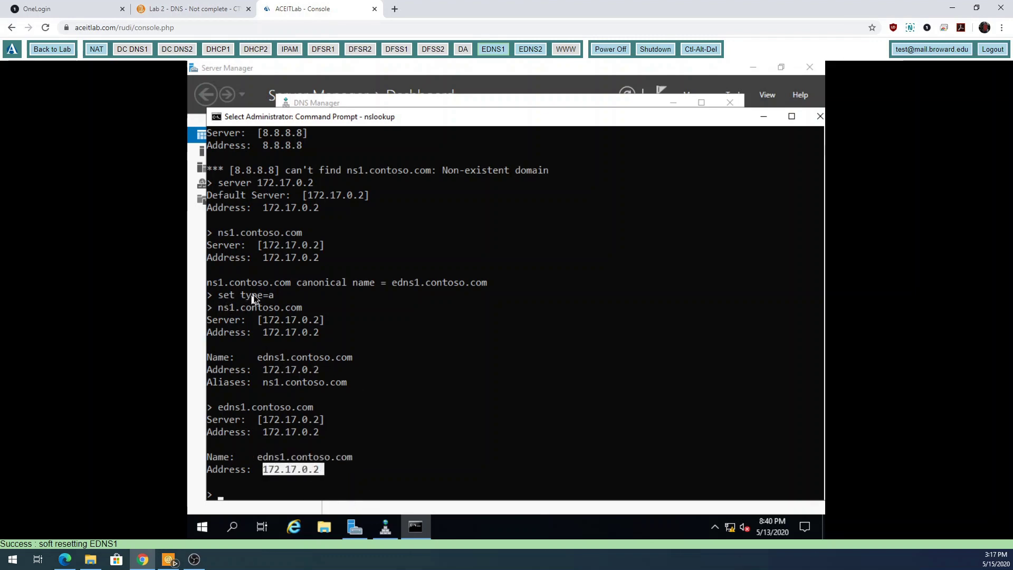
left_click_drag(219, 311, 304, 310)
left_click_drag(259, 359, 348, 388)
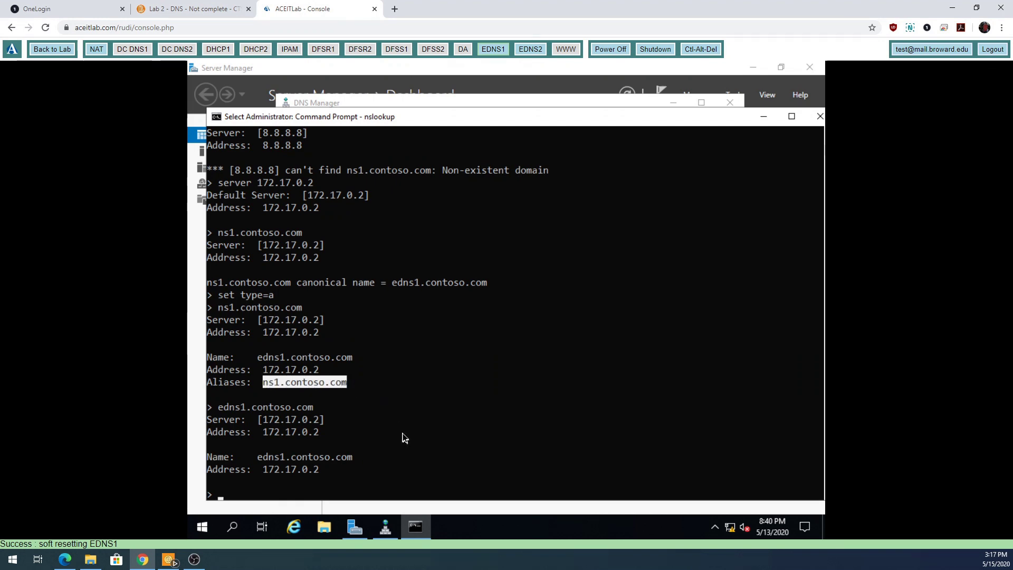
key("ctrl+c")
Switch the nslookup default server to 172.17.0.3.
type("server")
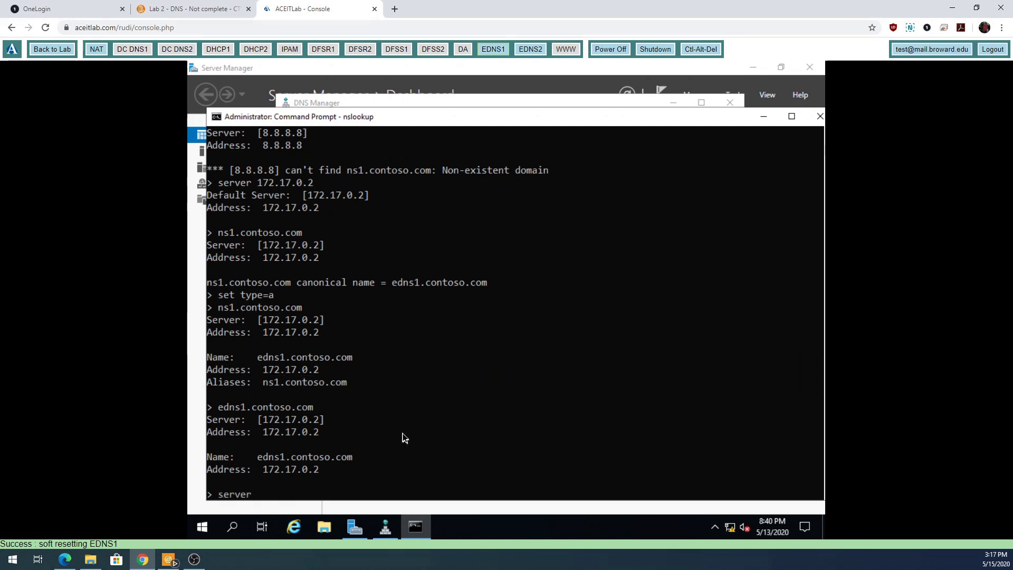
type(" 172.17.0")
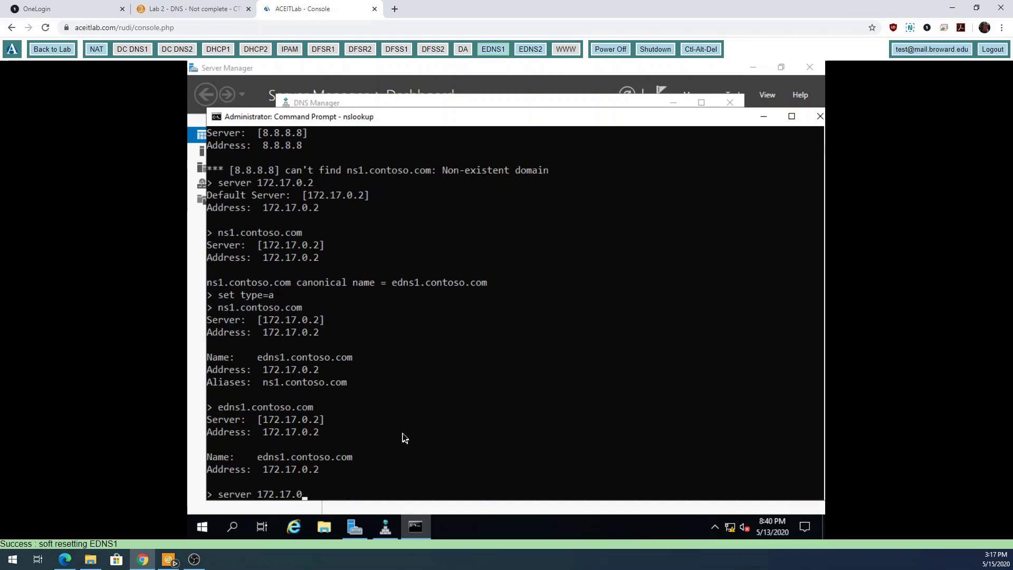
type(".3")
key("Return")
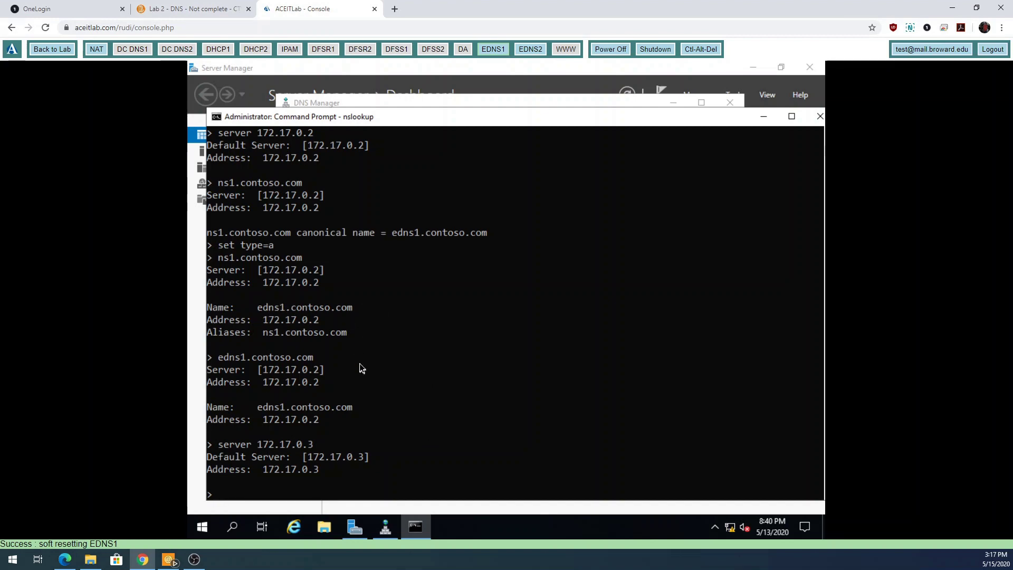
Look up ns1.contoso.com in nslookup against the current default server.
type("ns1.contoso.com")
key("Return")
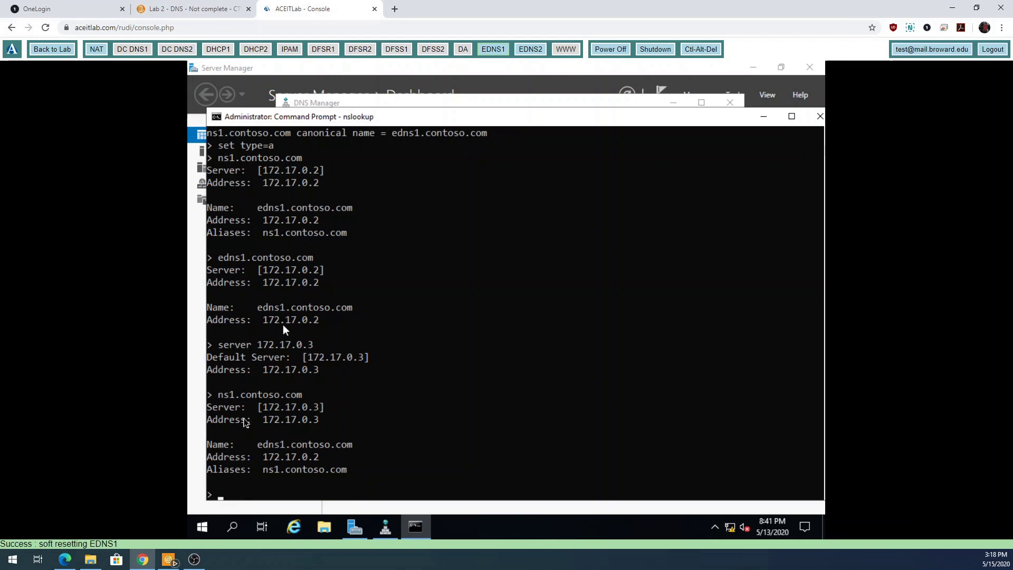
Open Notepad on the server and write three lines of record-type notes: "a = host", "mx = mail exchange" and "cname = alias".
left_click(199, 534)
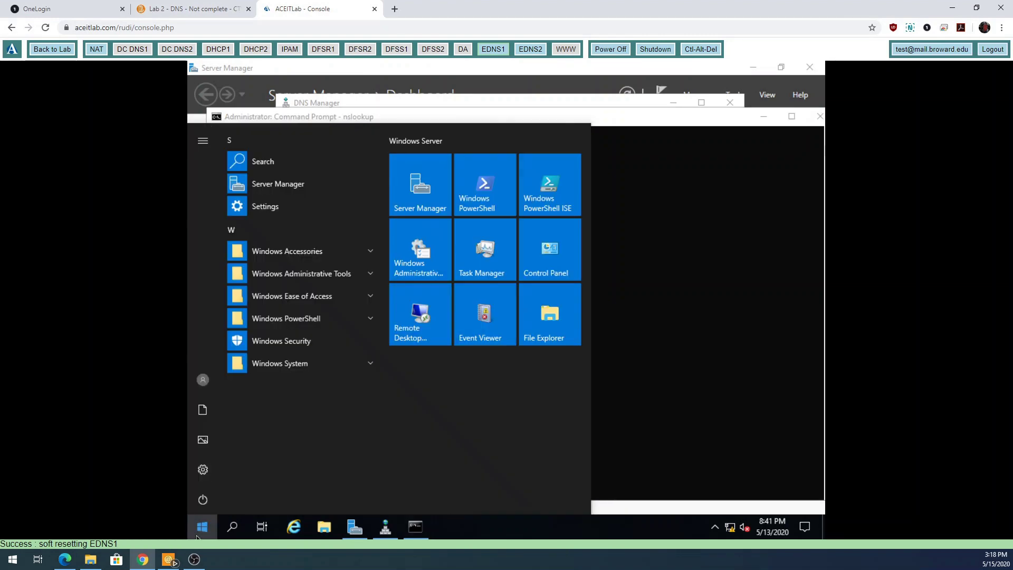
type("not")
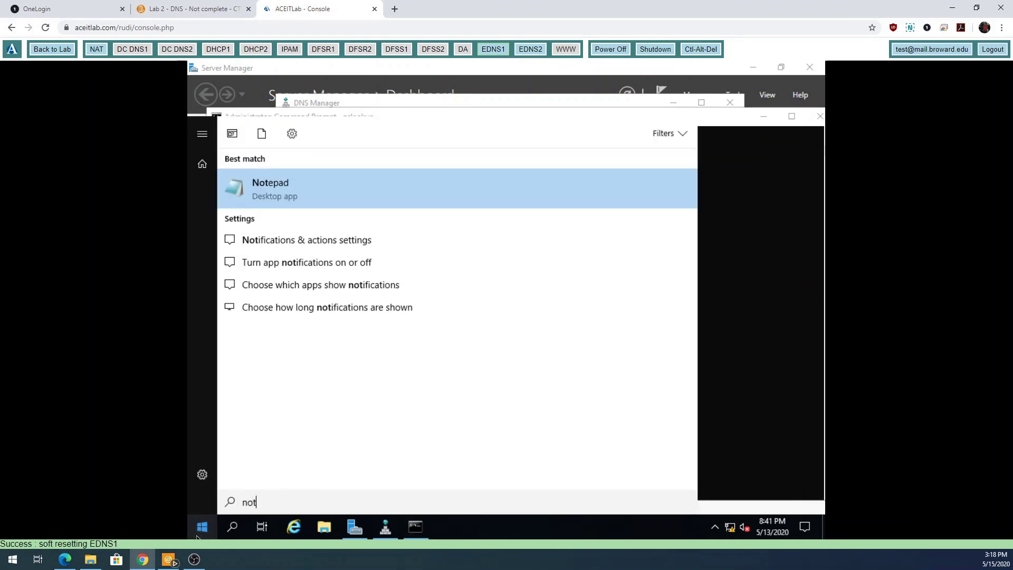
left_click(266, 186)
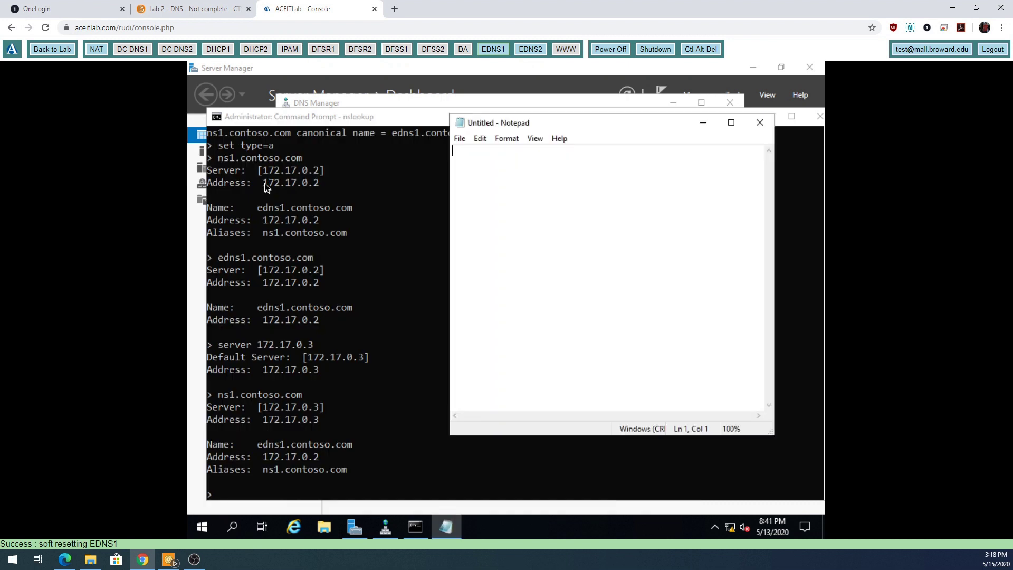
type("a = host")
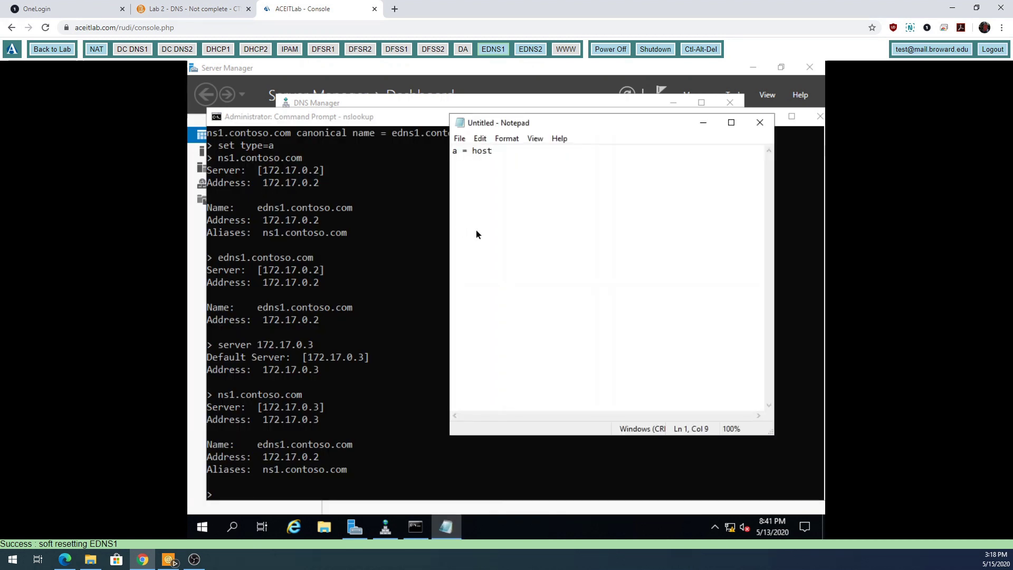
key("Return")
type("mx")
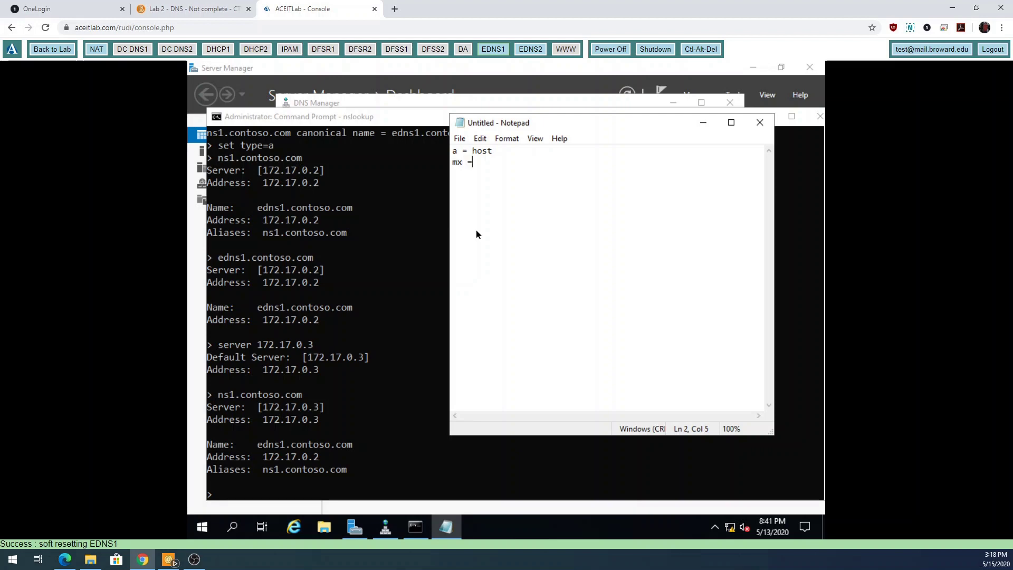
type(" = mail exchange")
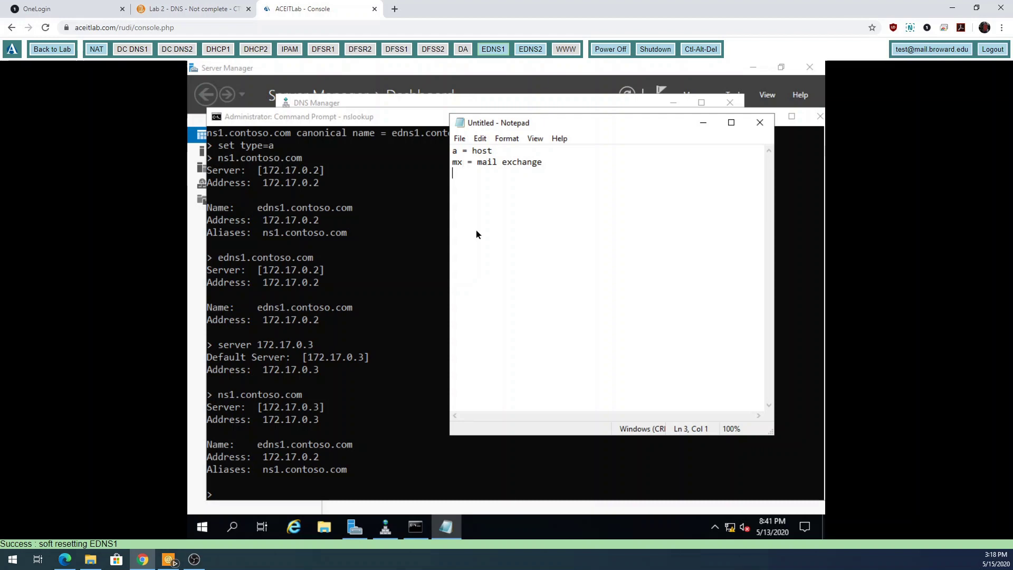
type("cname = ali")
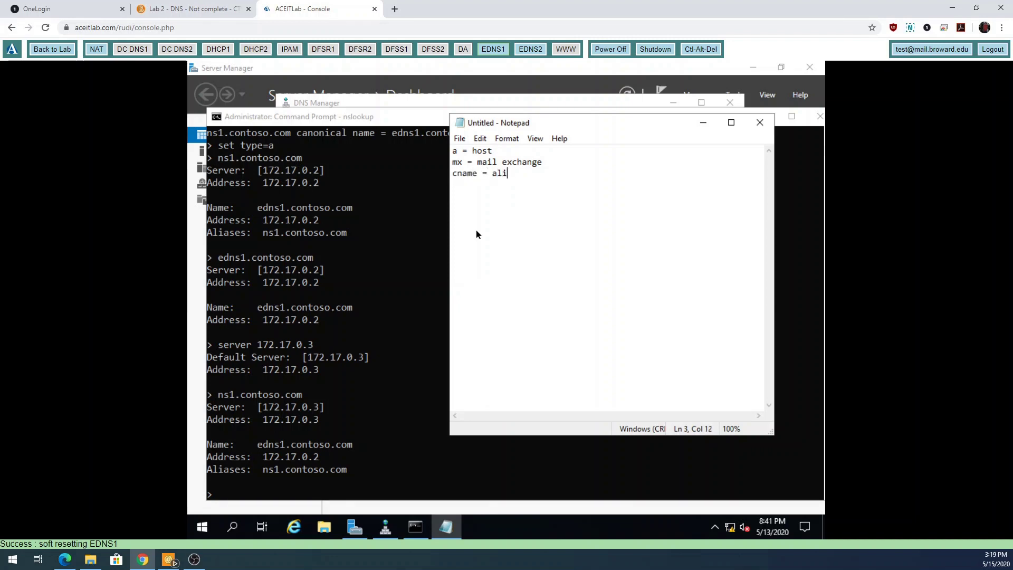
type("as")
In DNS Manager, add a host (A) record named ns2 with IP address 172.17.0.3 to the contoso.com forward lookup zone.
left_click(507, 103)
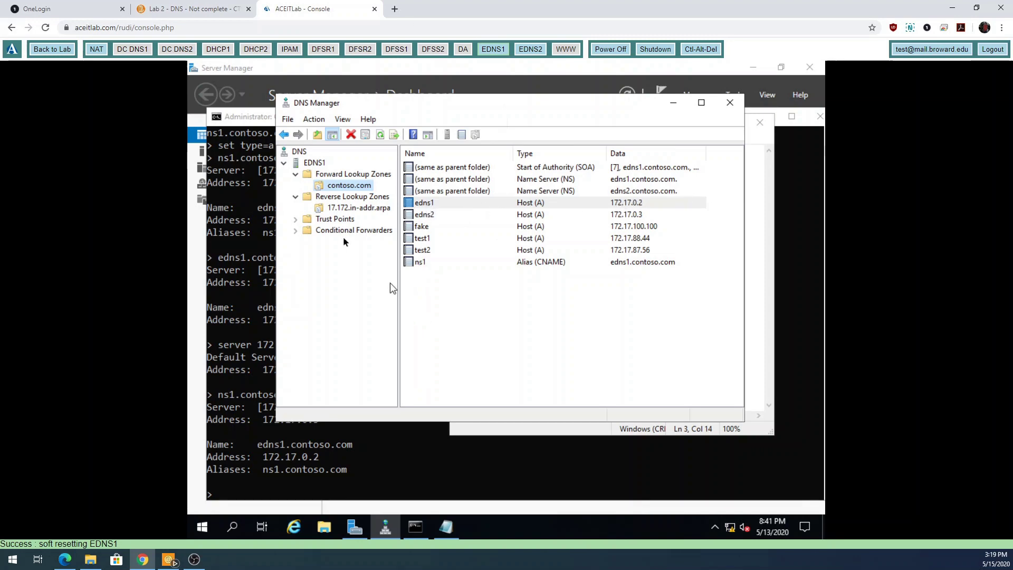
right_click(362, 189)
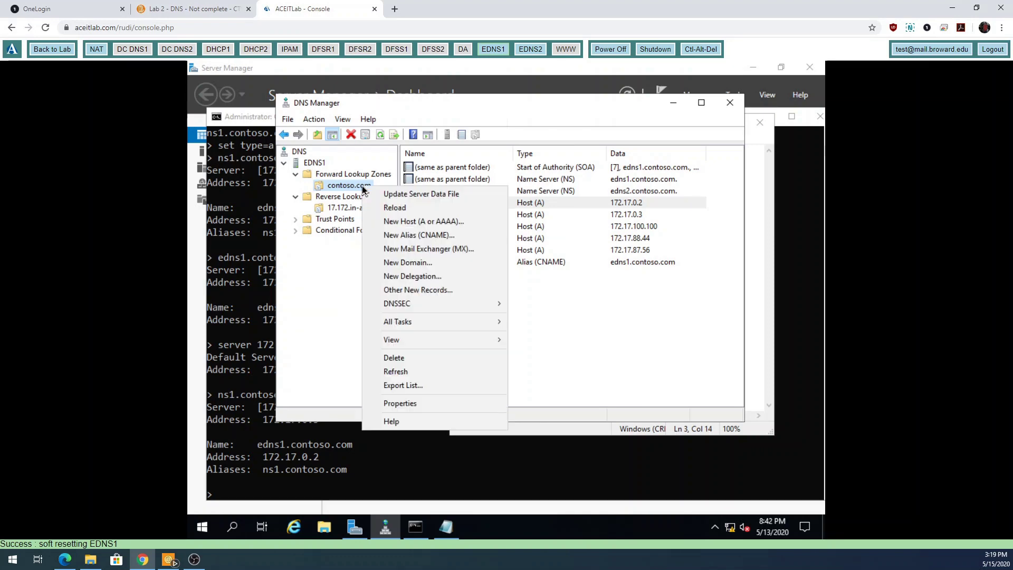
left_click(409, 223)
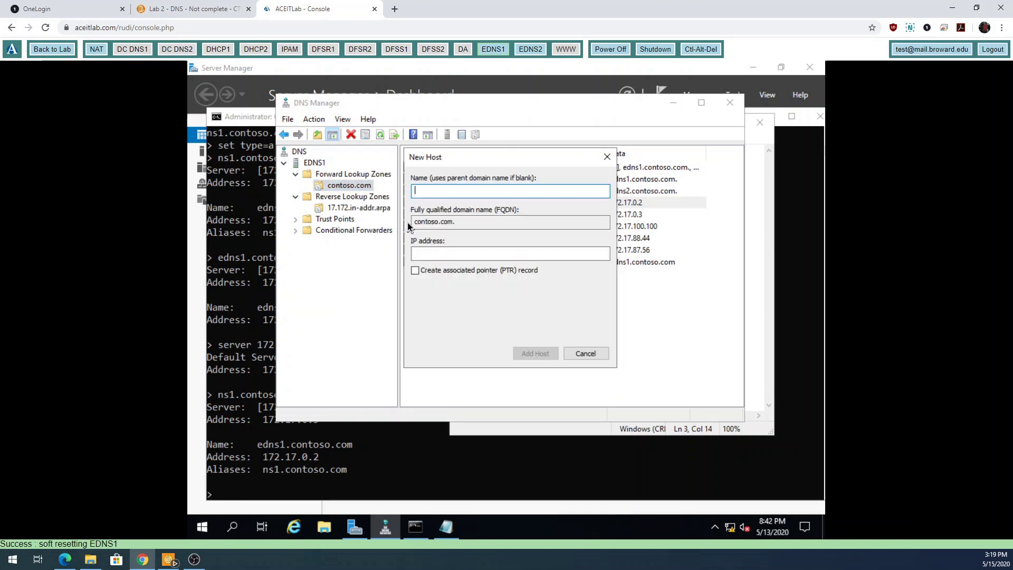
type("ns2")
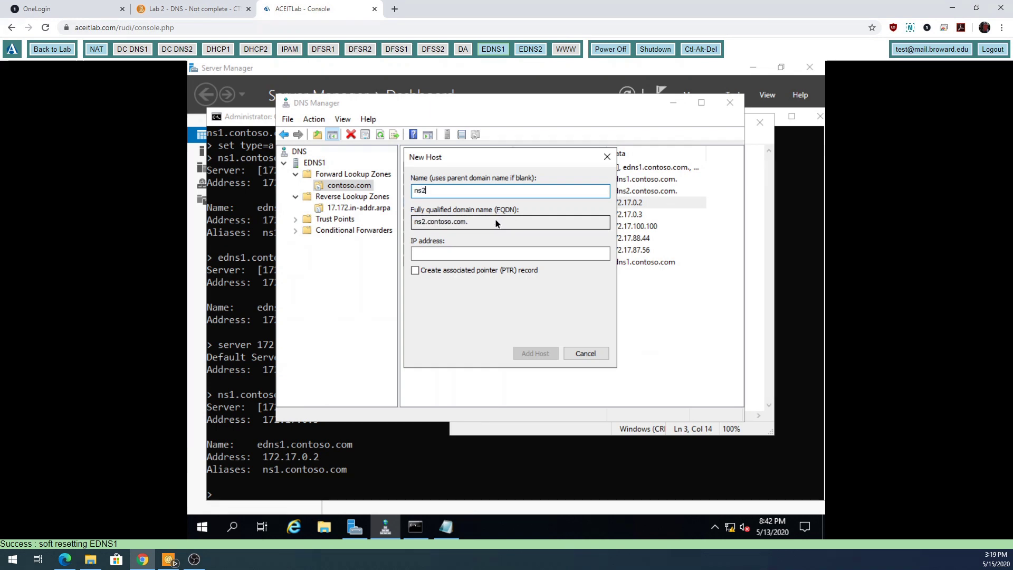
left_click(480, 255)
type("172.1")
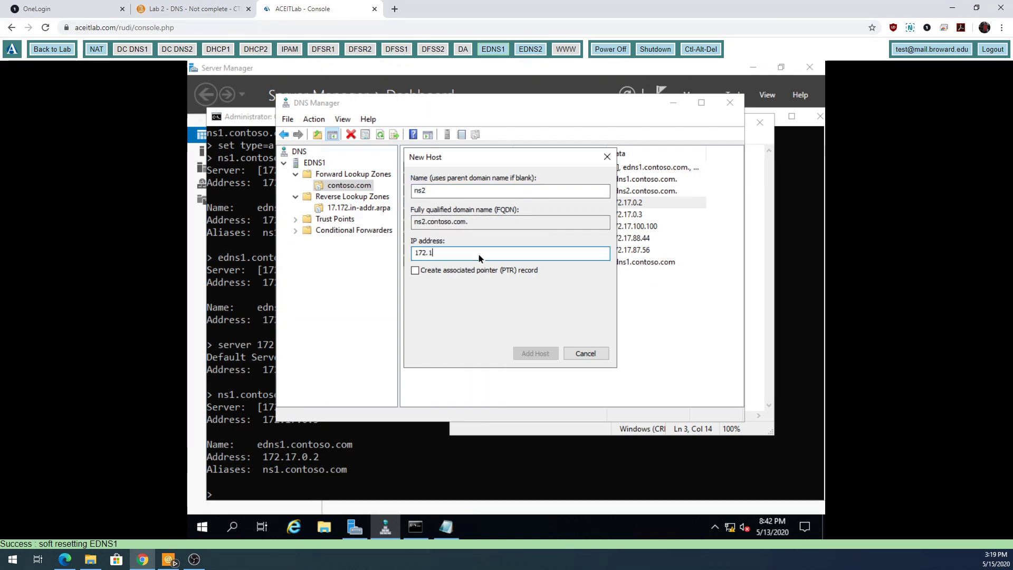
type("67.0.3")
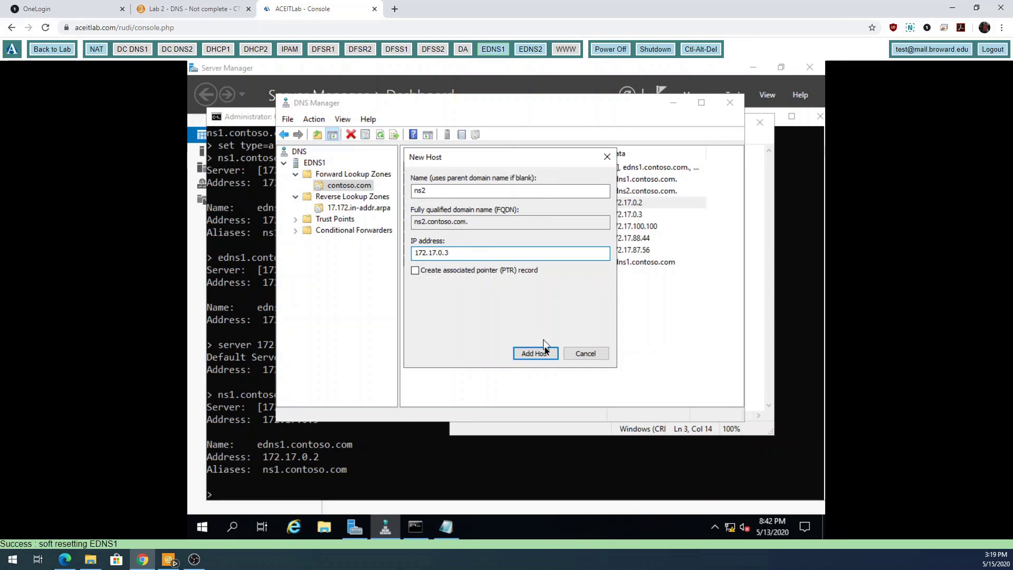
left_click(543, 351)
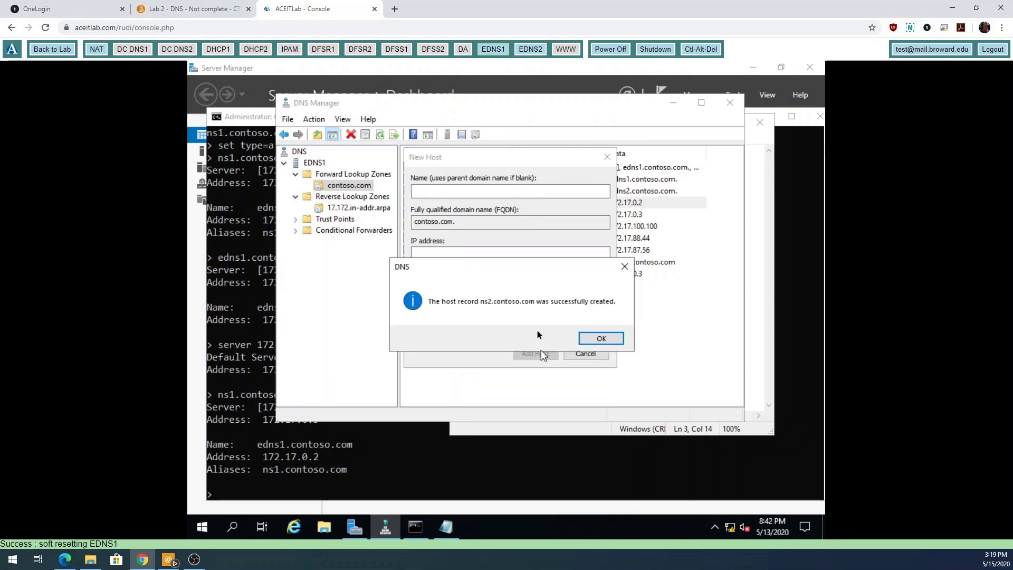
left_click(601, 339)
left_click(586, 354)
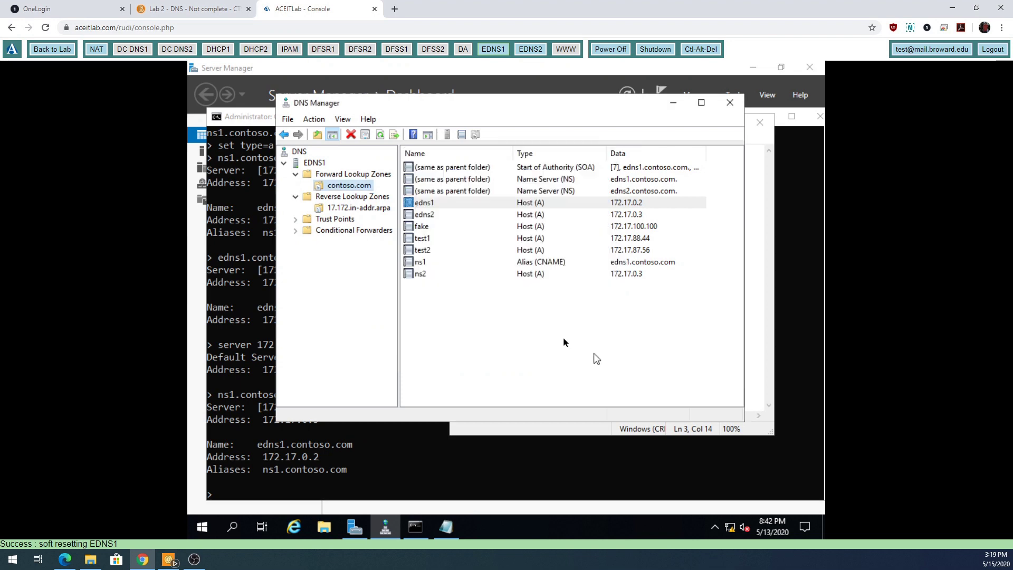
Compare the types and data of the edns1, edns2, ns1 and ns2 records in the contoso.com zone.
left_click(423, 216)
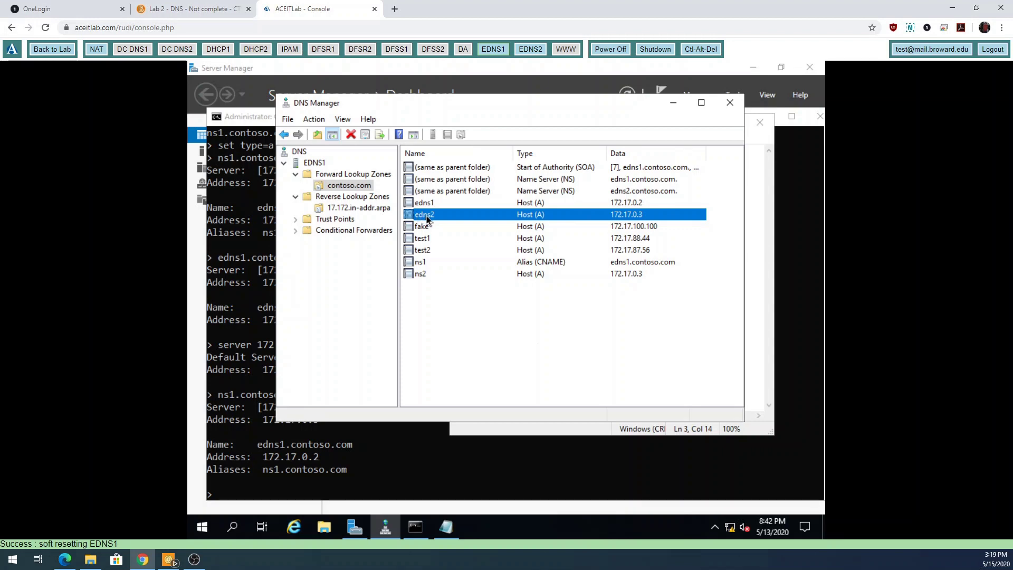
left_click(421, 274)
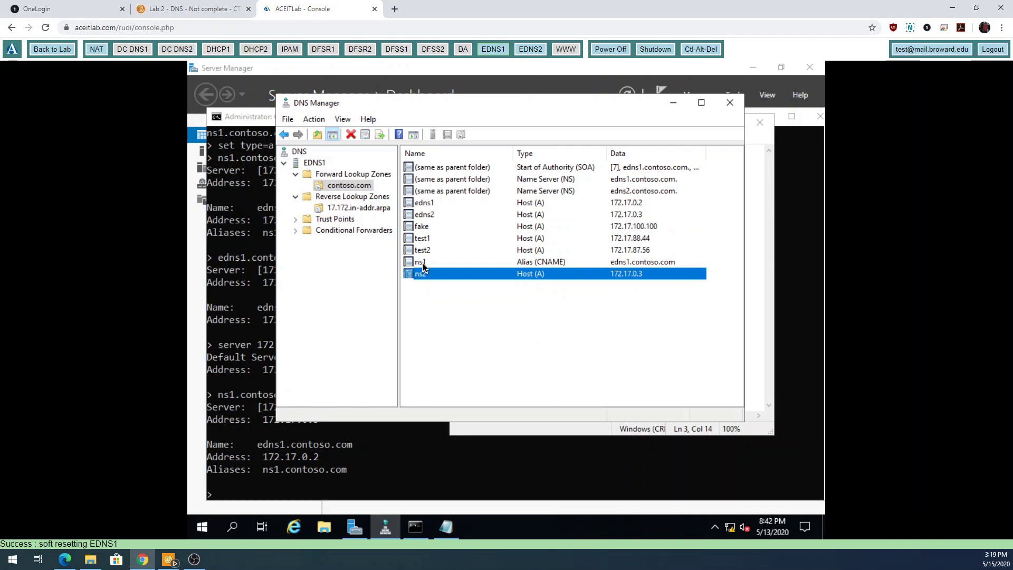
left_click(425, 262)
left_click(428, 205)
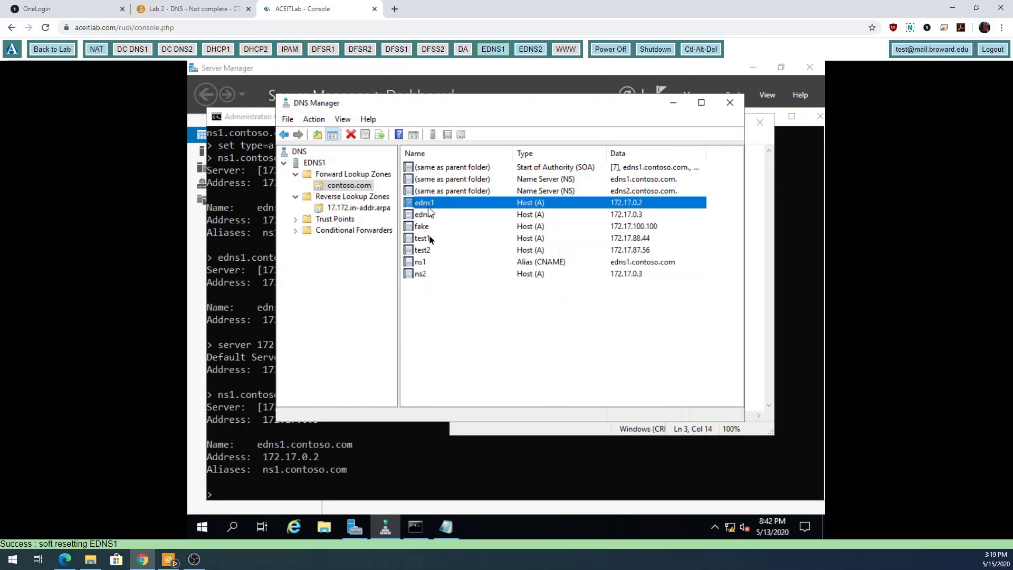
left_click(426, 274)
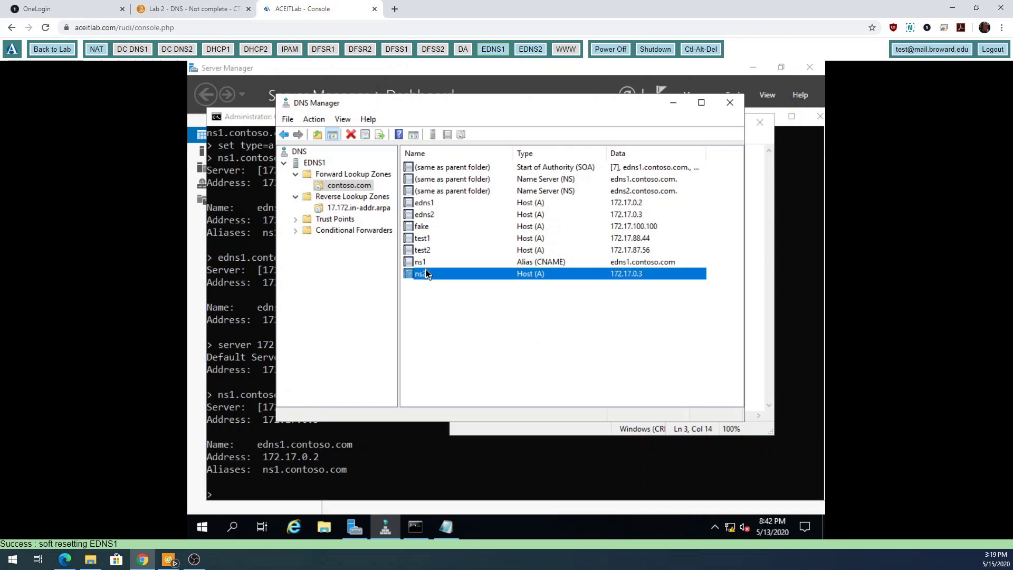
left_click(427, 216)
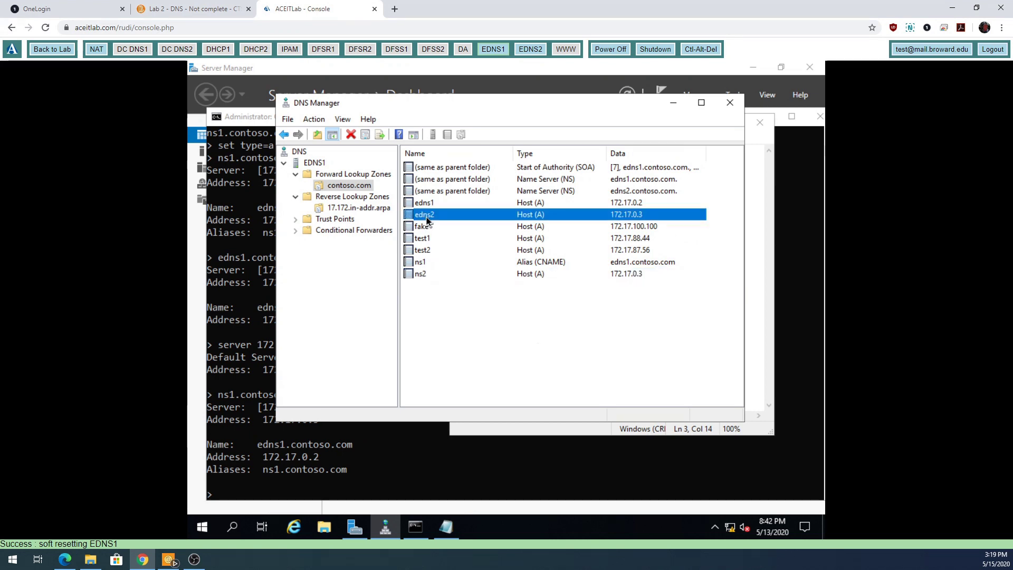
left_click(423, 273)
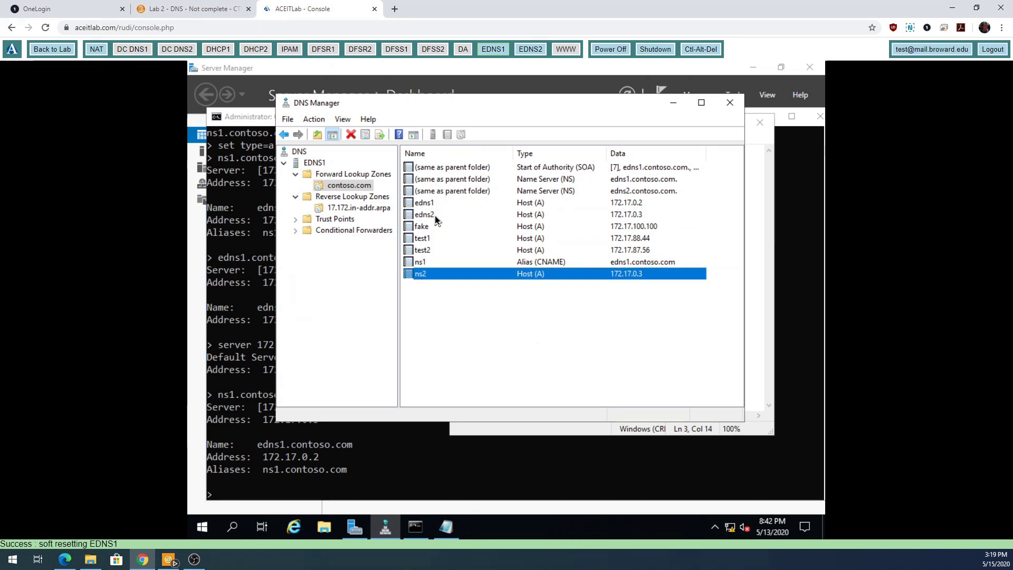
left_click(435, 215)
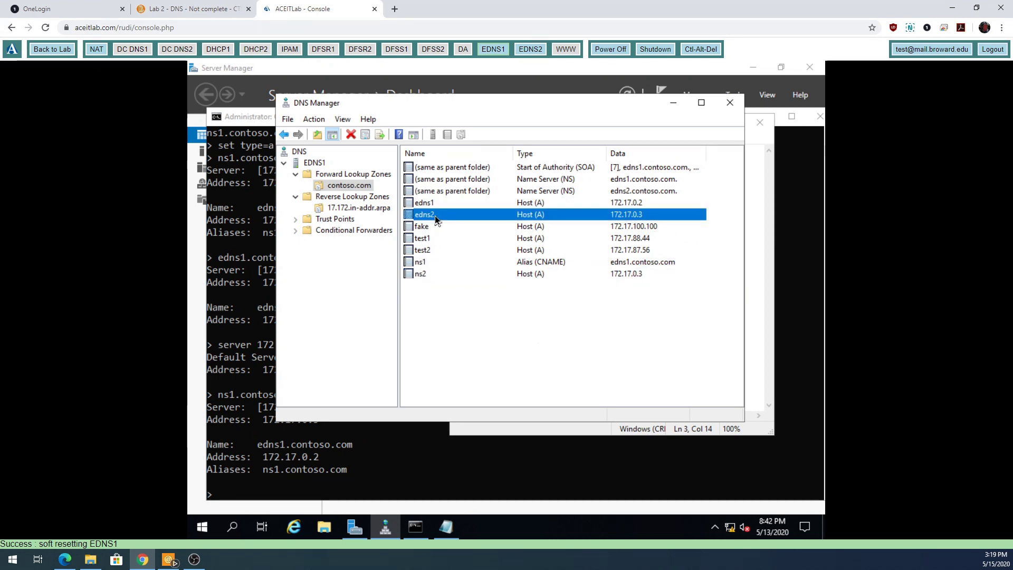
left_click(628, 275)
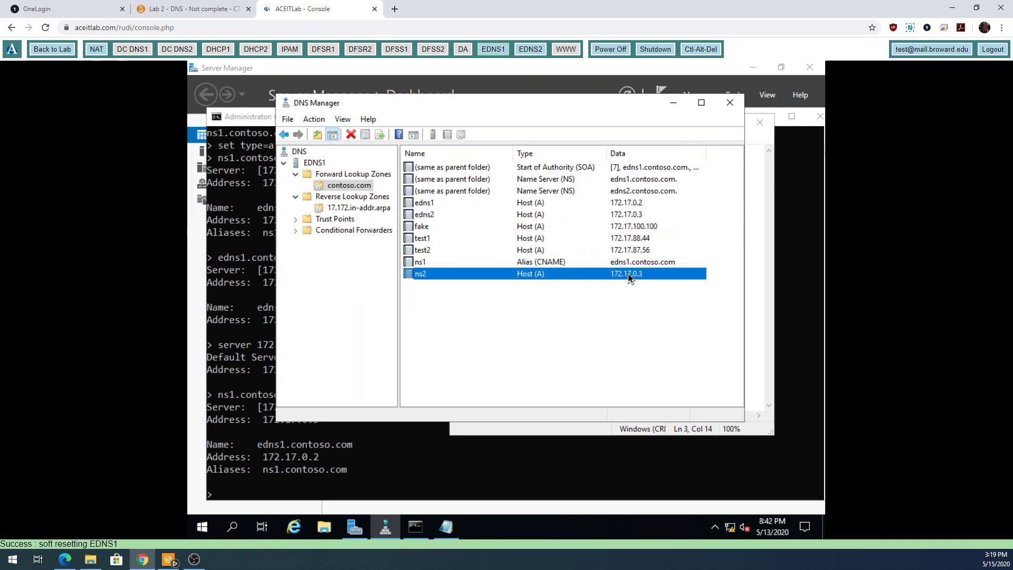
left_click(628, 214)
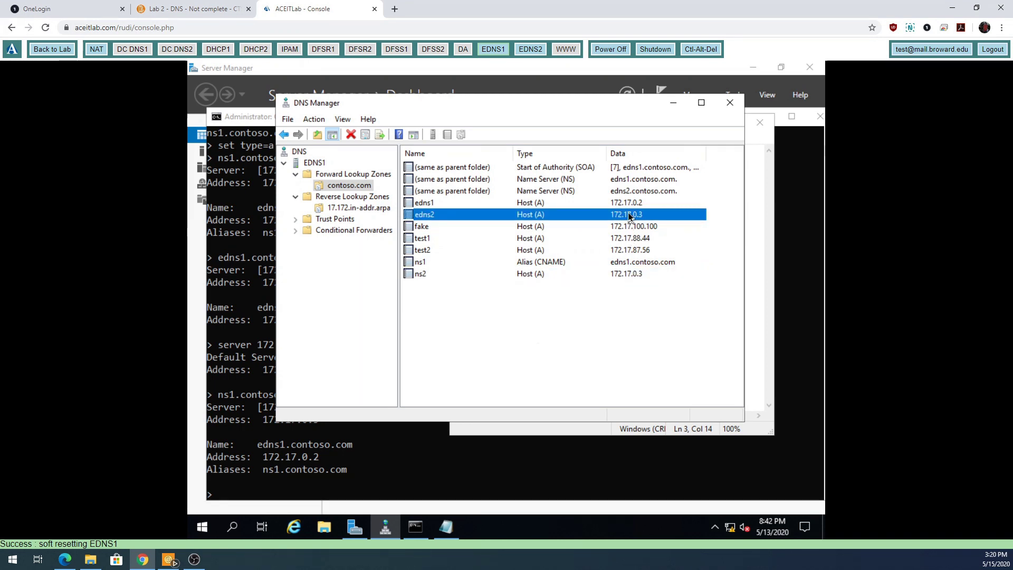
left_click(623, 276)
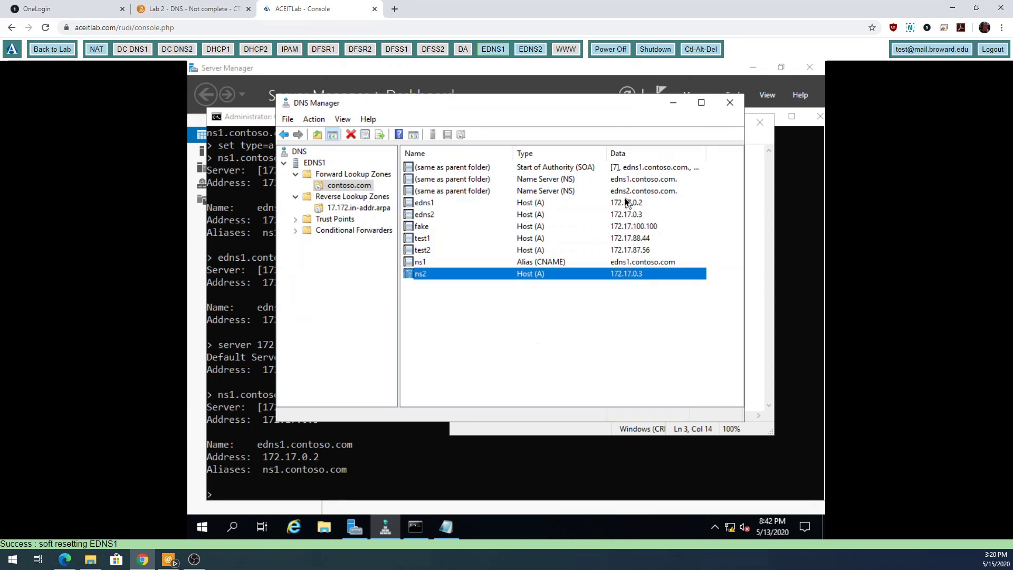
left_click(445, 206)
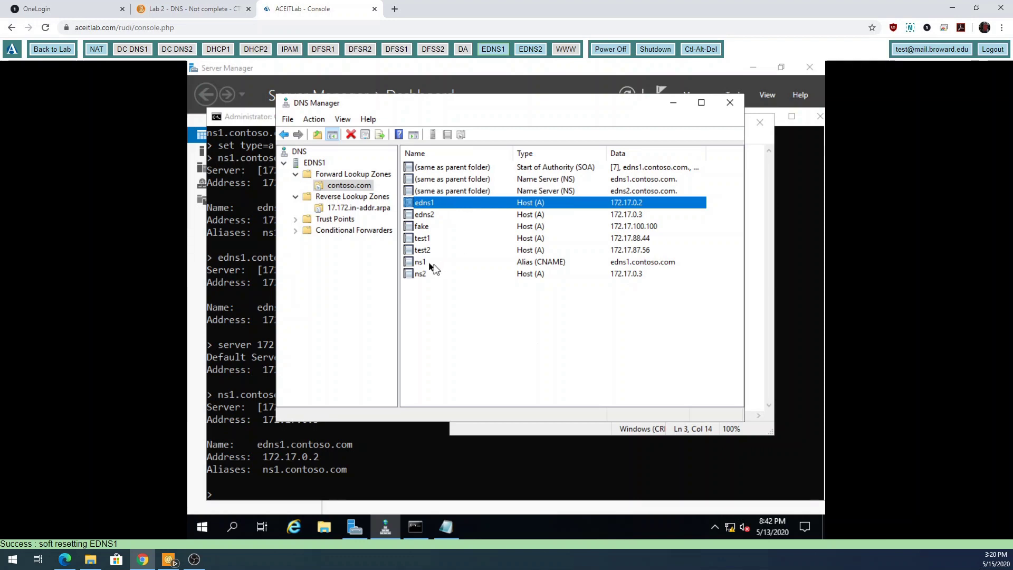
left_click(640, 215)
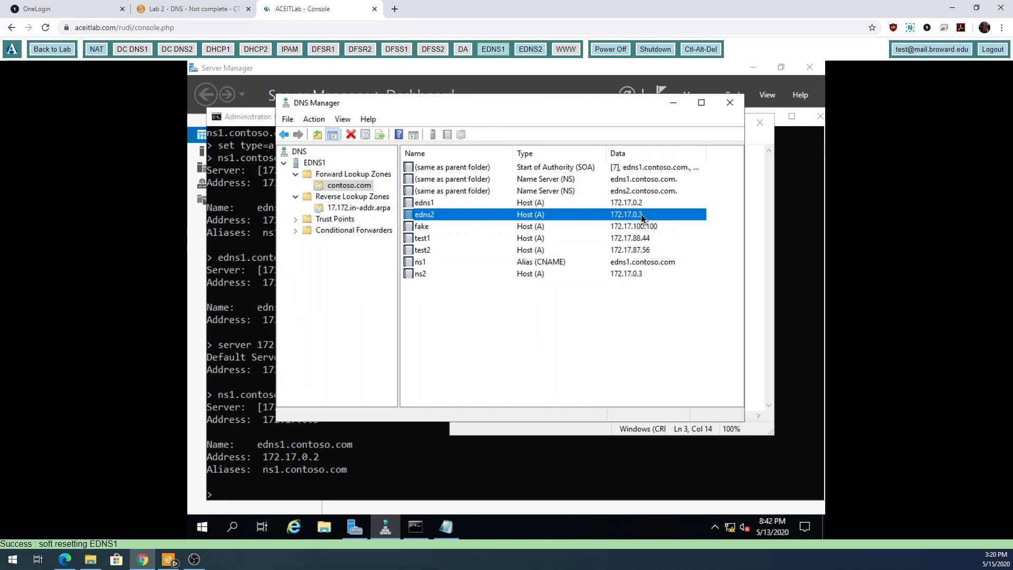
left_click(435, 275)
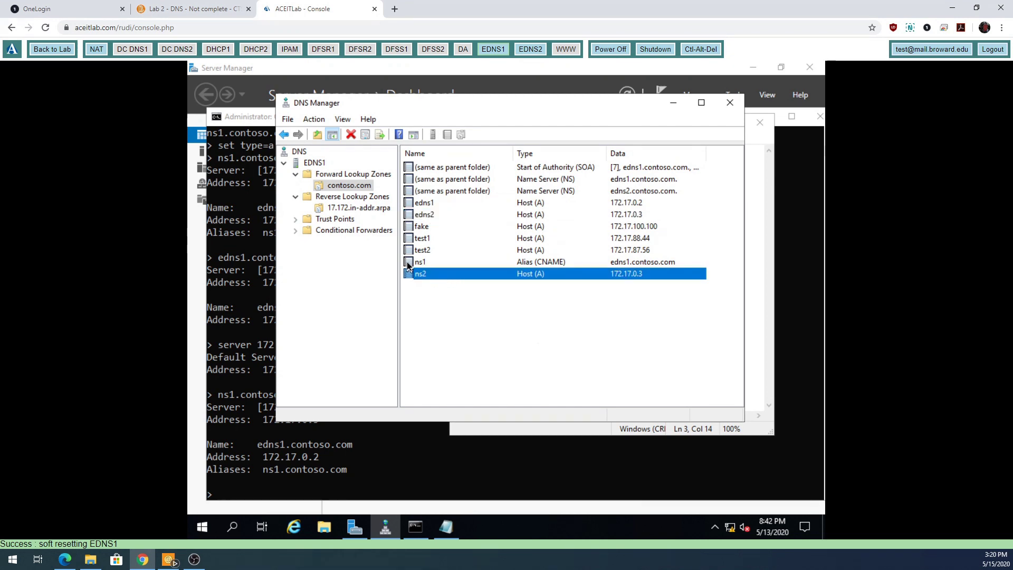
left_click(410, 263)
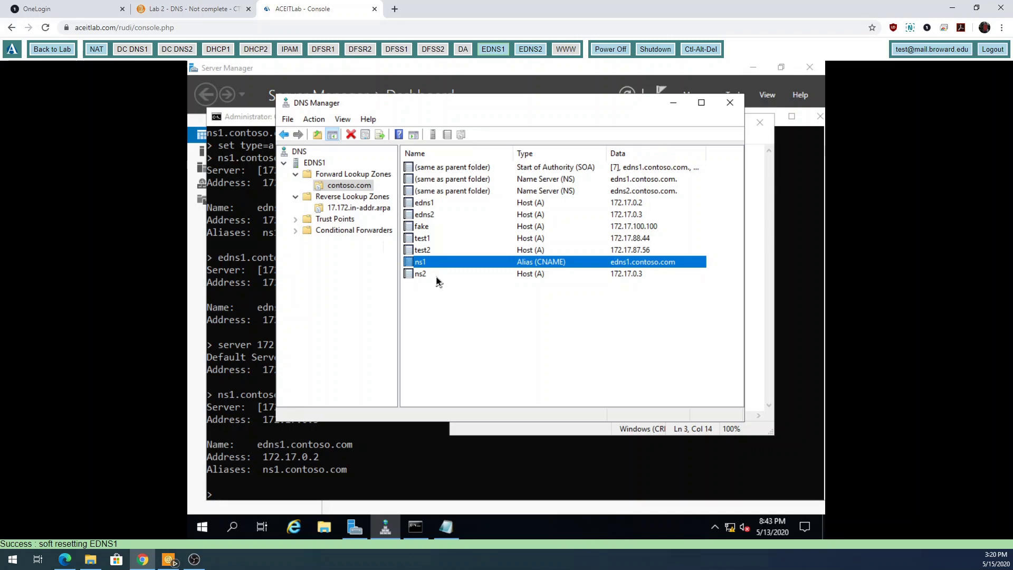
Add the line "soa = start of auth" to the Notepad record-type notes and return to the contoso.com records in DNS Manager.
left_click(446, 528)
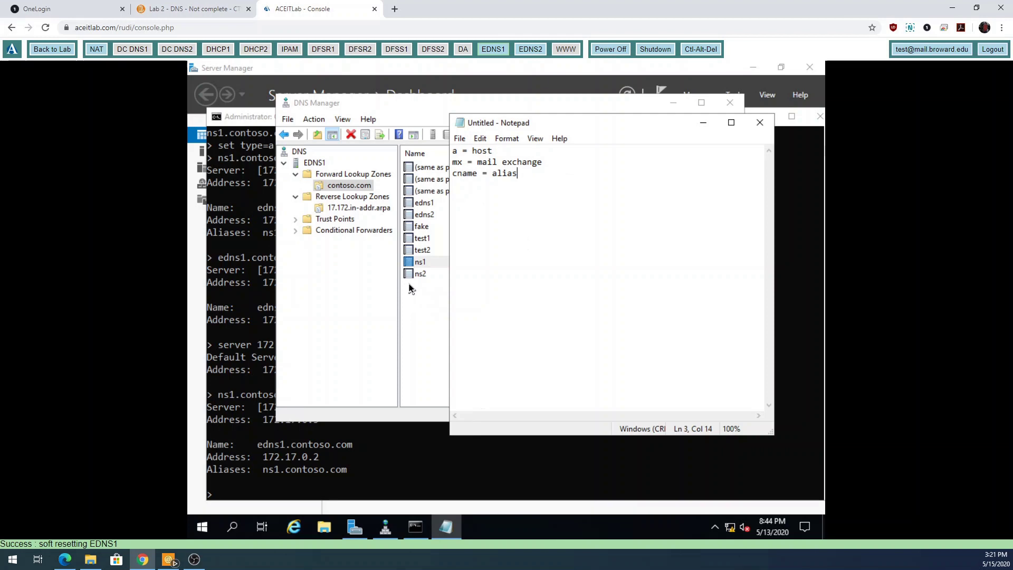
left_click(417, 309)
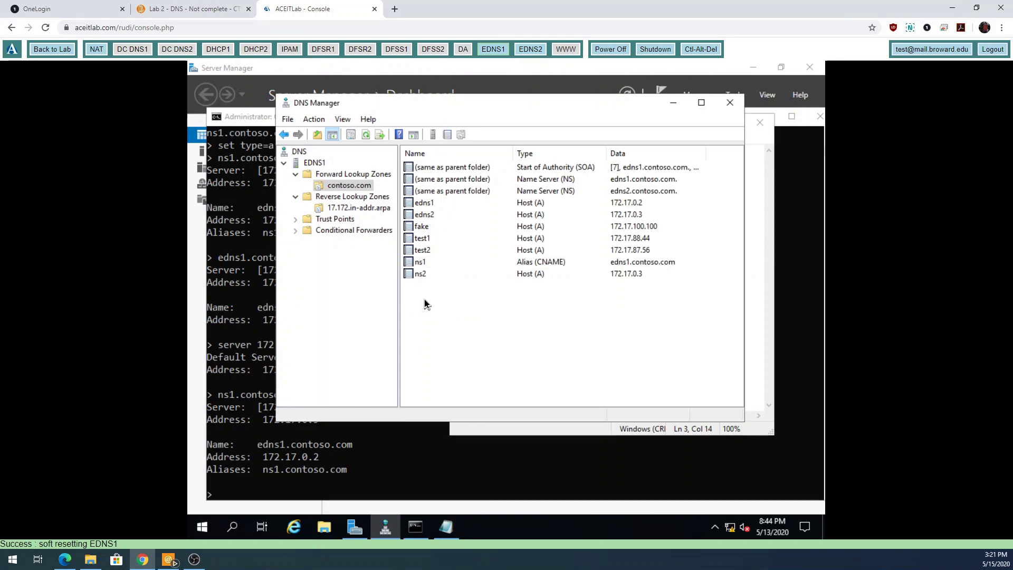
left_click(578, 429)
key("Return")
type("soa")
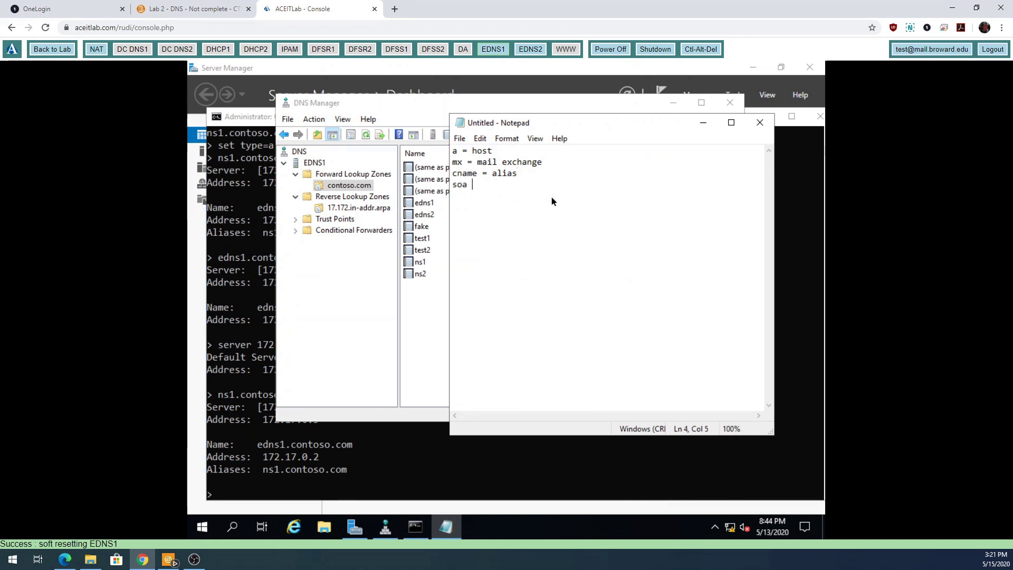
type(" = start of auth")
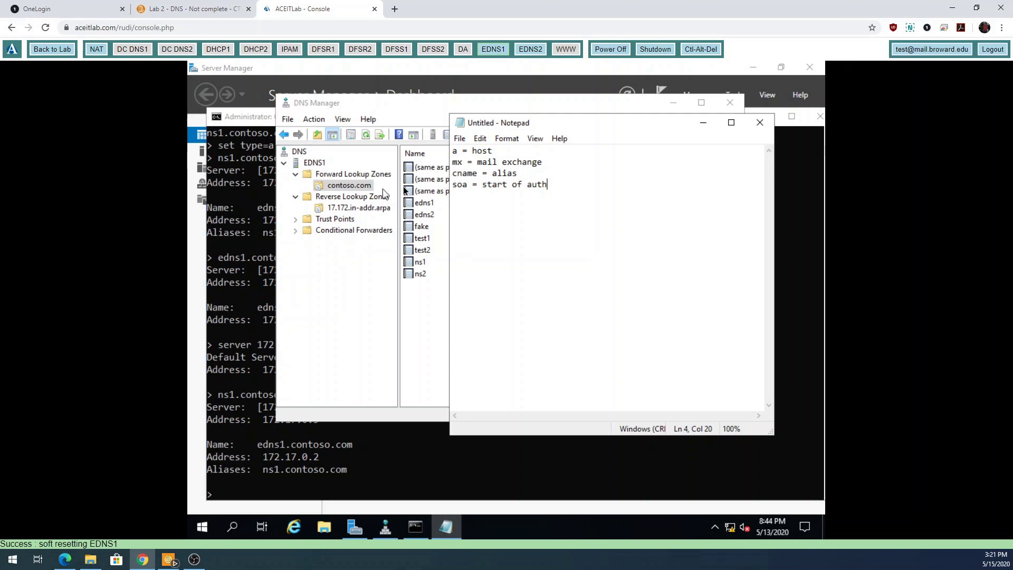
left_click(417, 111)
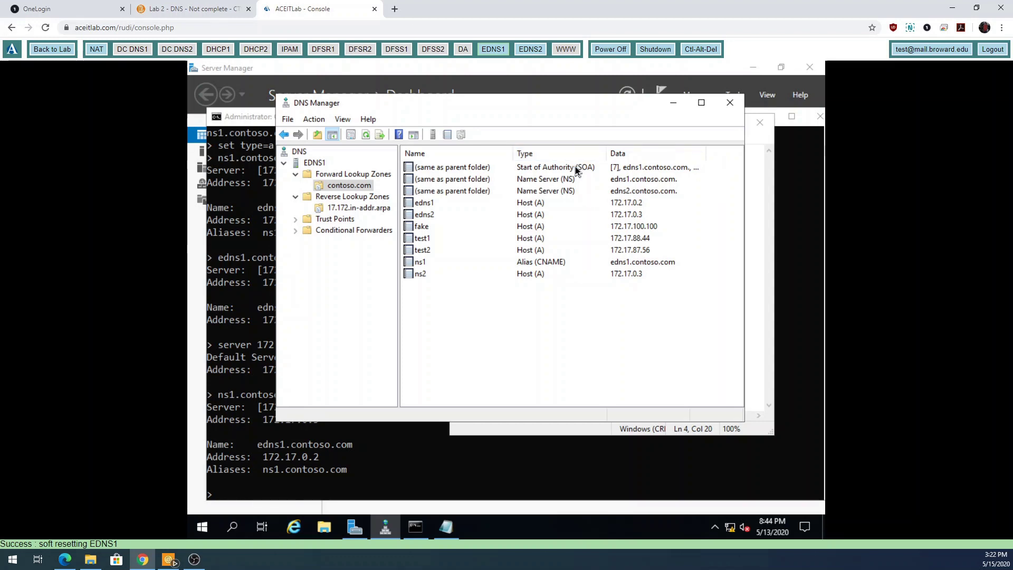
In the nslookup session, look up wwq.contoso.com and highlight the reply line for that name.
left_click(388, 464)
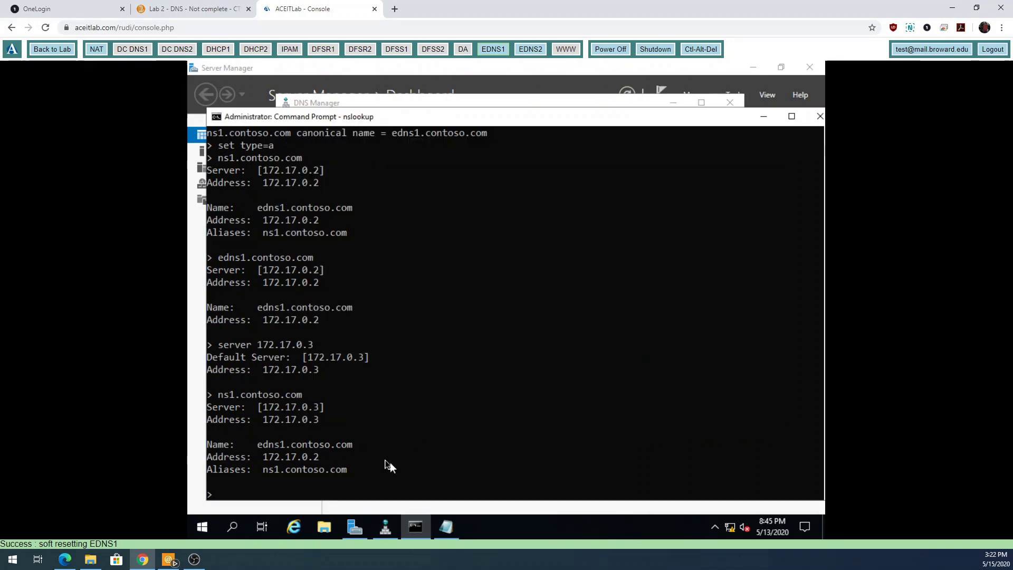
type("ww")
type("q")
type(".conto")
type("s")
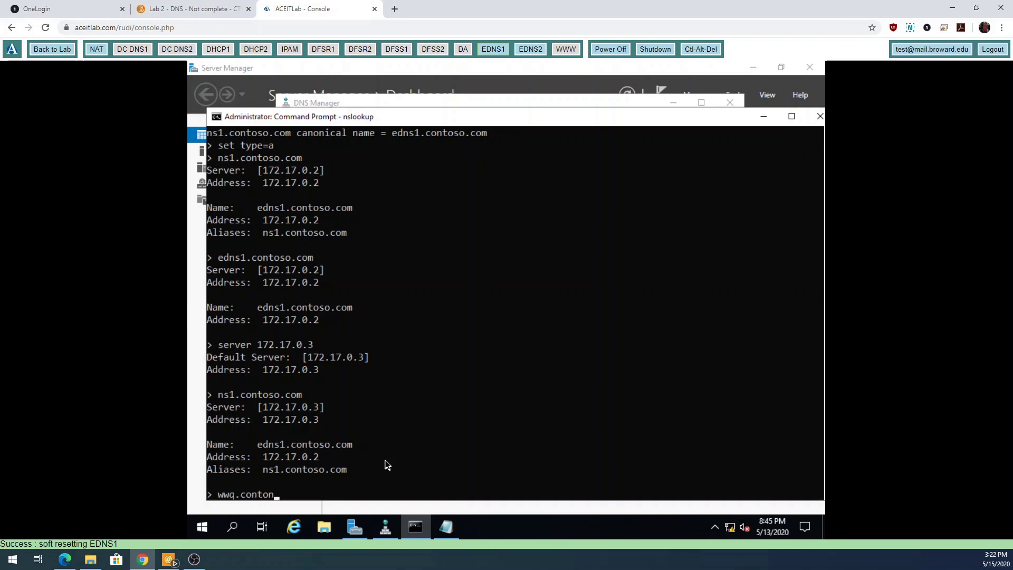
type("o.com")
key("Return")
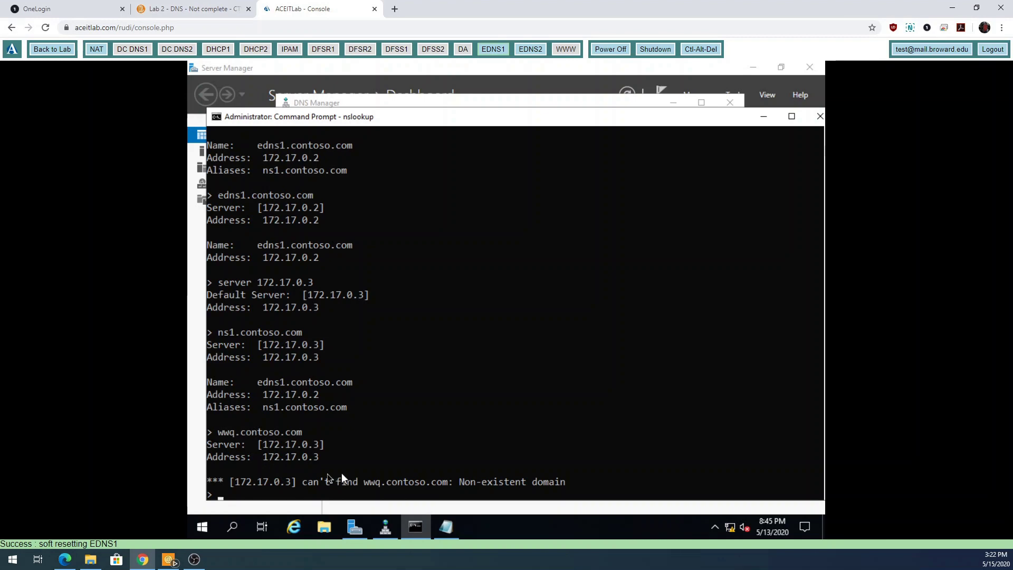
left_click(306, 482)
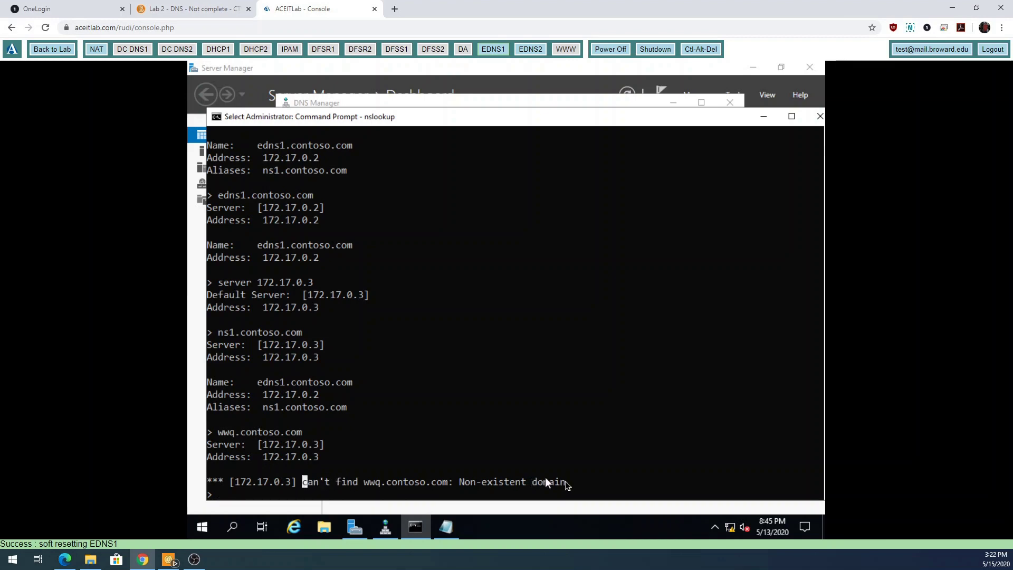
left_click_drag(572, 482, 207, 486)
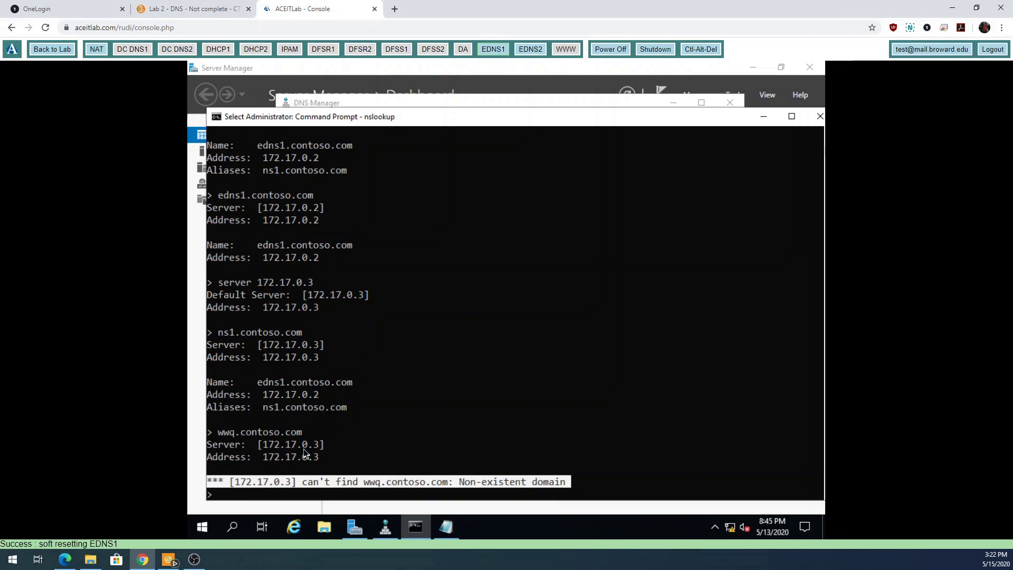
Set the nslookup query type to SOA, look up contoso.com, and highlight the domain names in the output.
type("set ty")
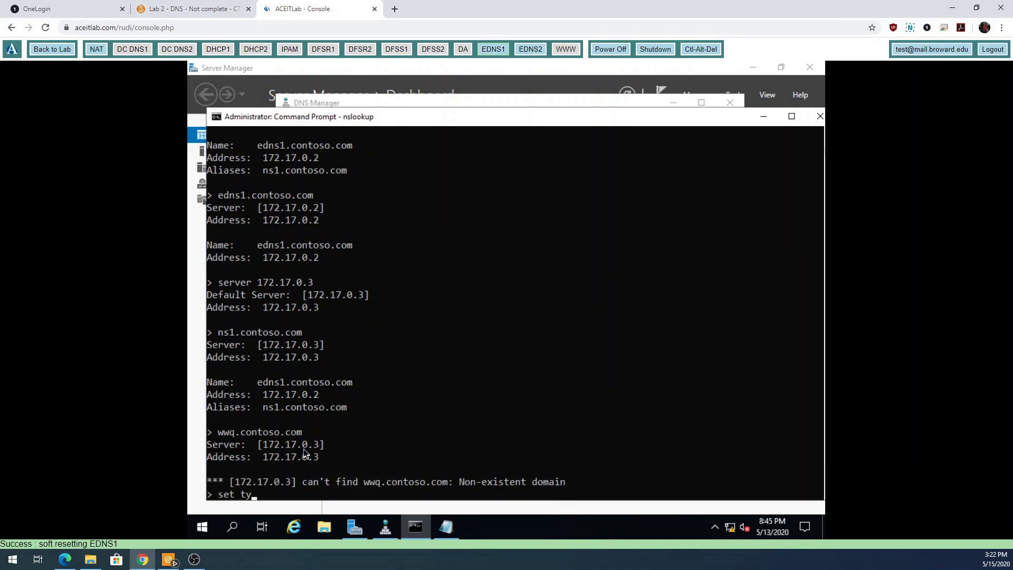
type("pe=soa")
key("Return")
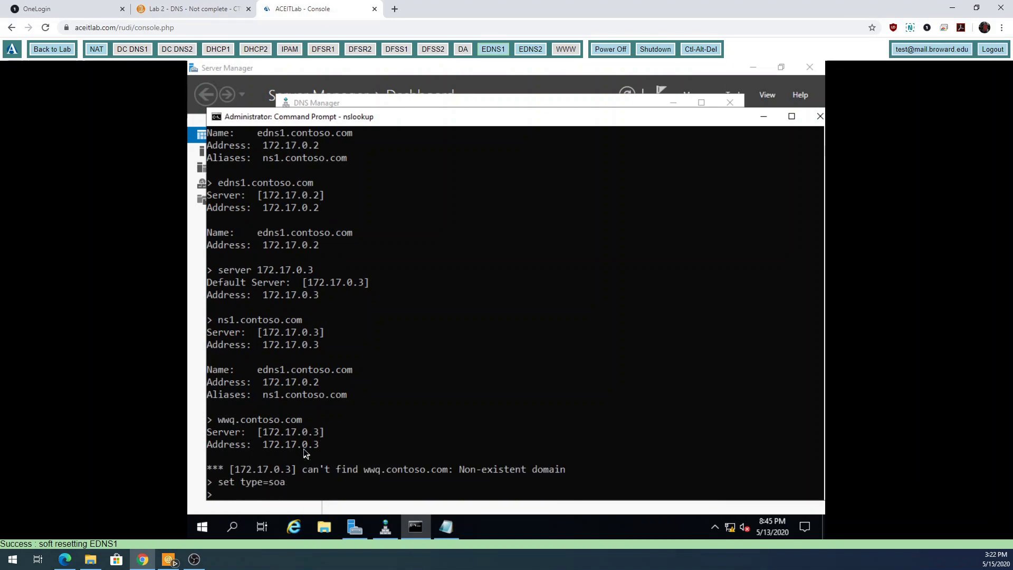
type("contoso.com")
key("Return")
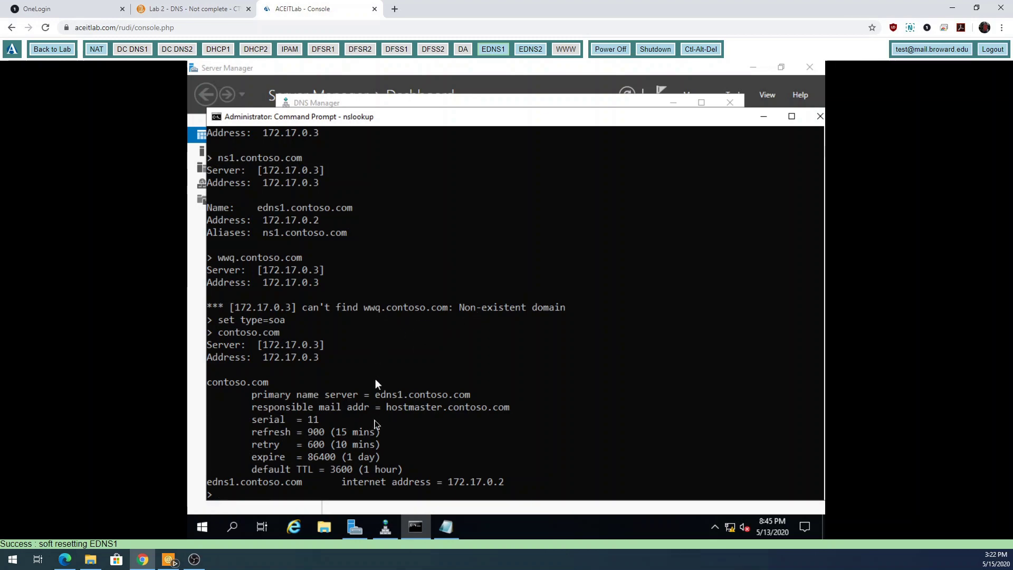
left_click_drag(409, 395, 470, 394)
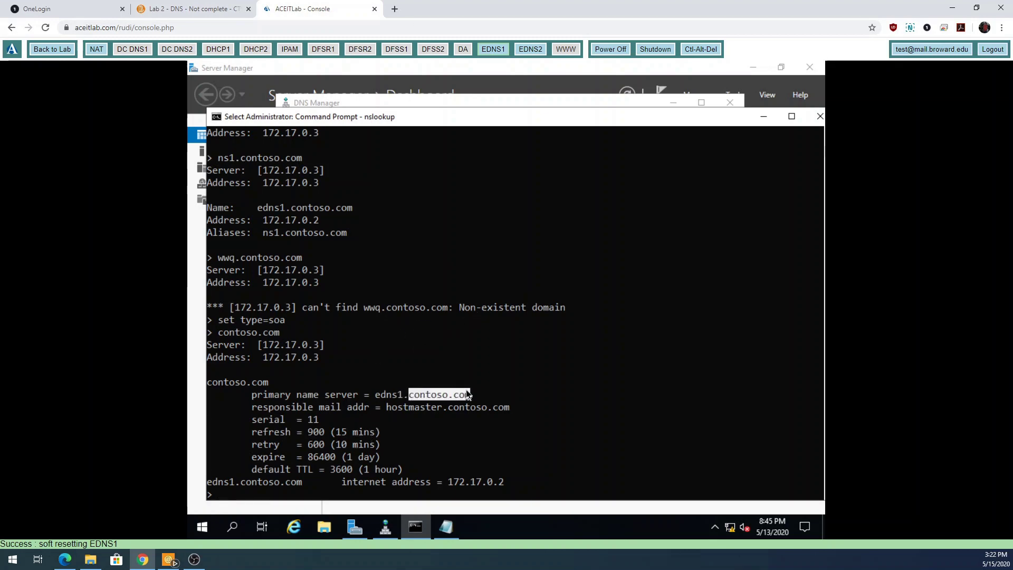
left_click_drag(212, 382, 285, 385)
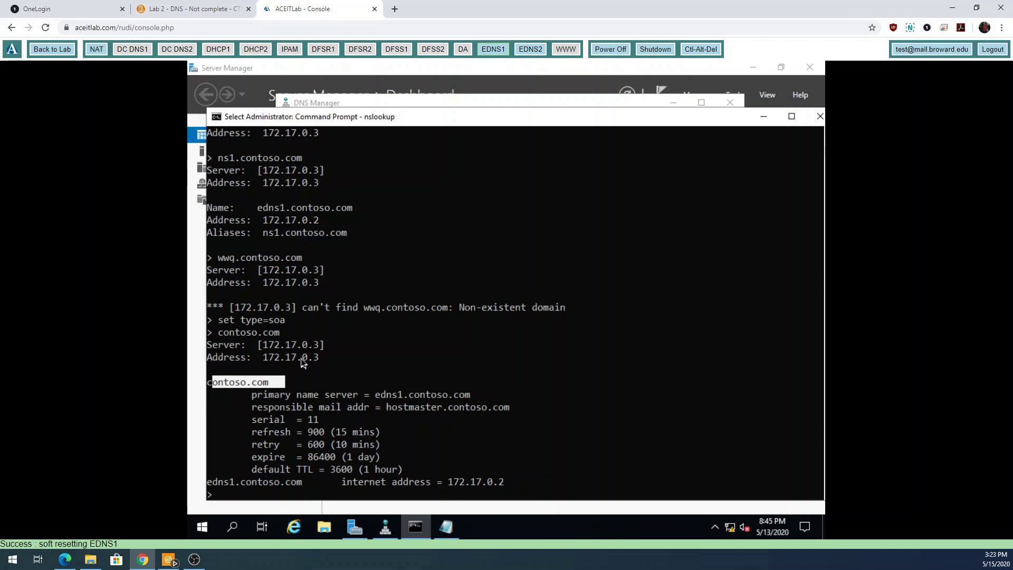
left_click_drag(364, 308, 375, 309)
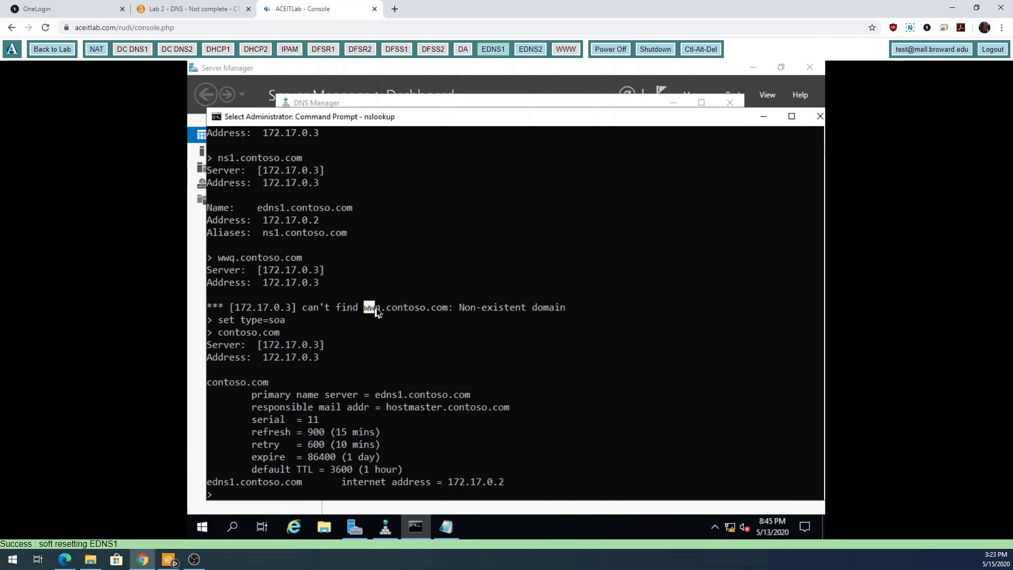
In DNS Manager, check the contoso.com records for the wwq name and view the 17.172.in-addr.arpa reverse lookup zone.
left_click(489, 103)
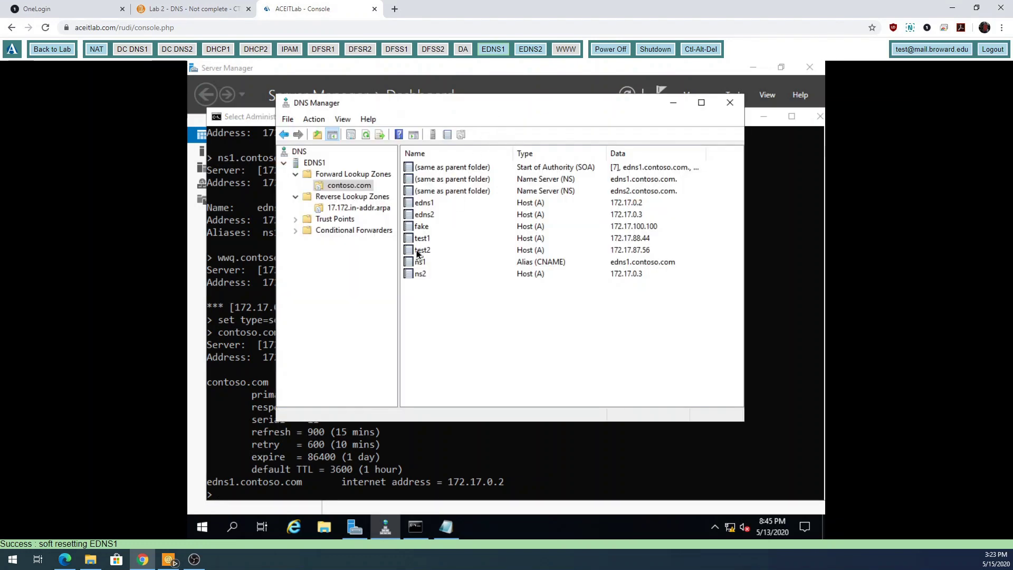
left_click(422, 445)
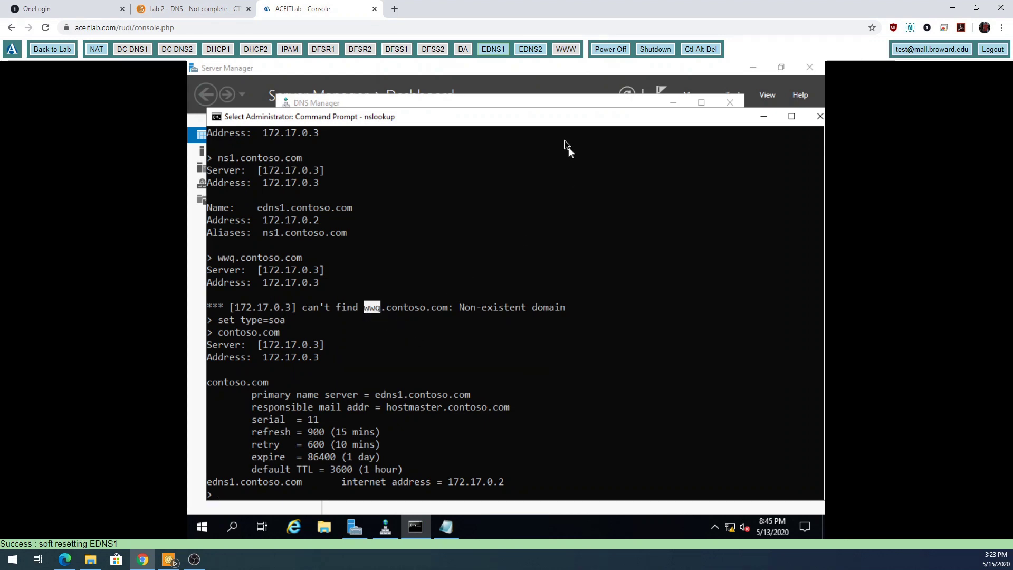
left_click(555, 104)
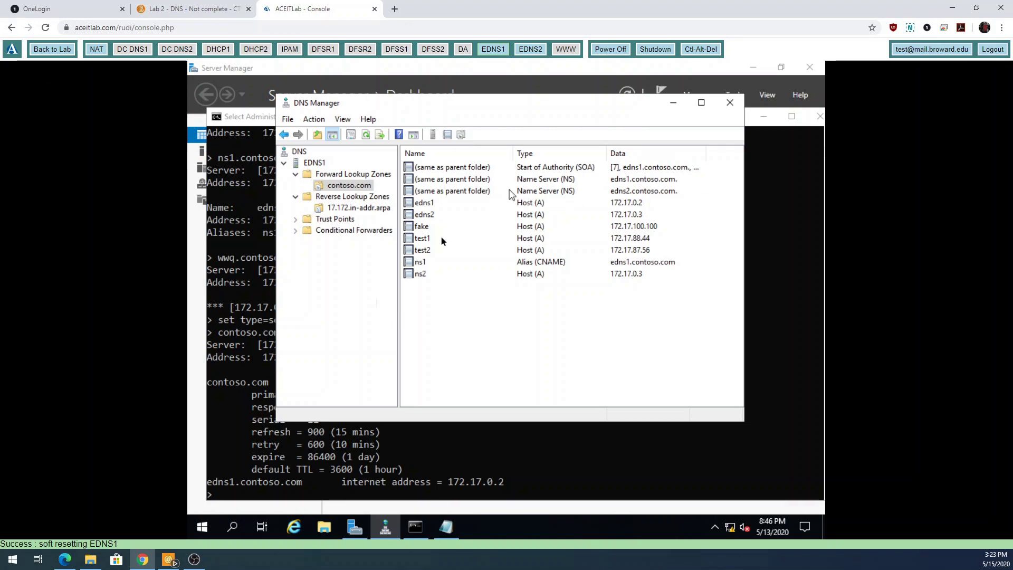
left_click(358, 210)
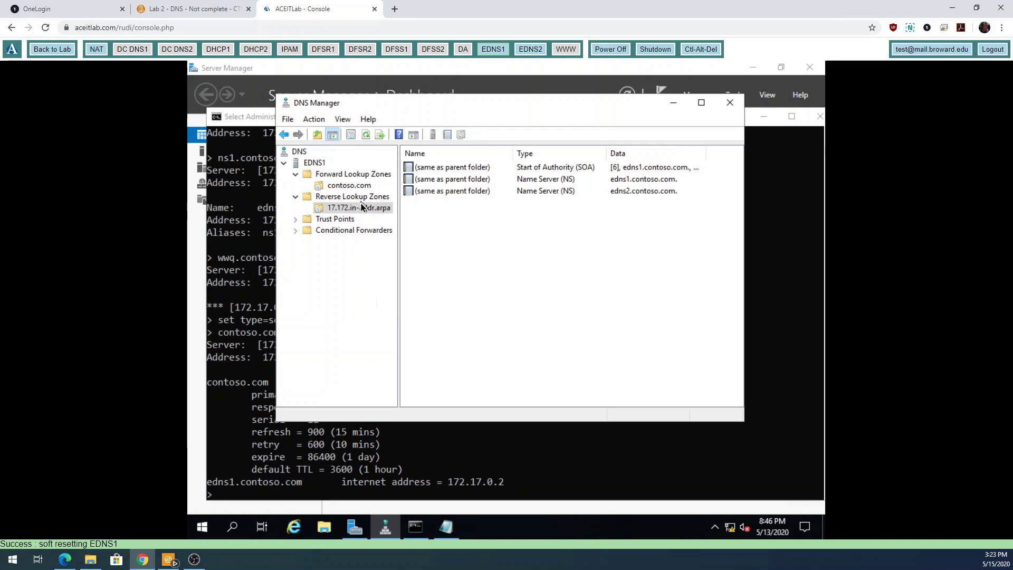
left_click(446, 527)
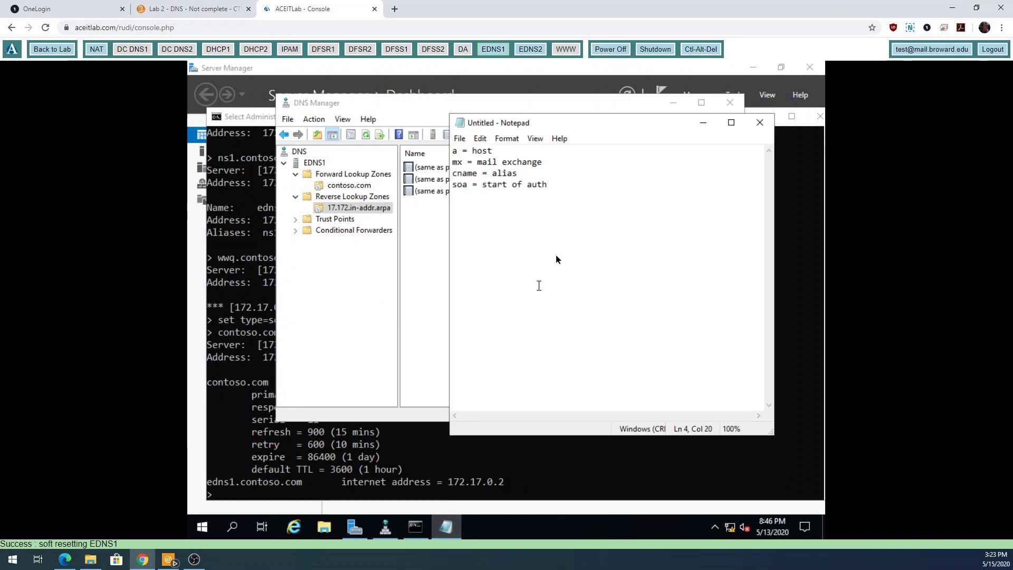
key("Return")
key("Return")
key("Return")
type("www.contoso.com")
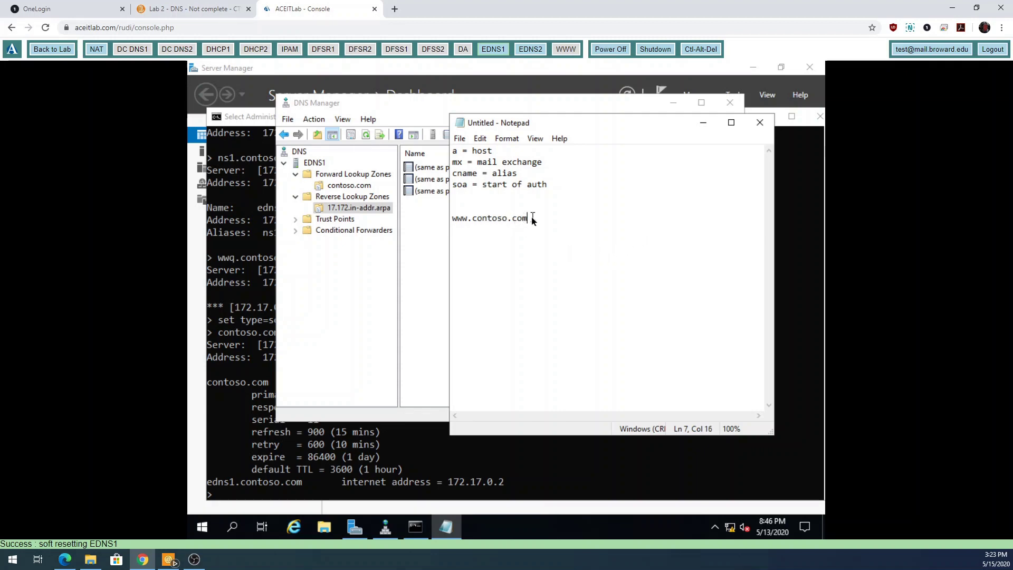
left_click_drag(529, 219, 446, 220)
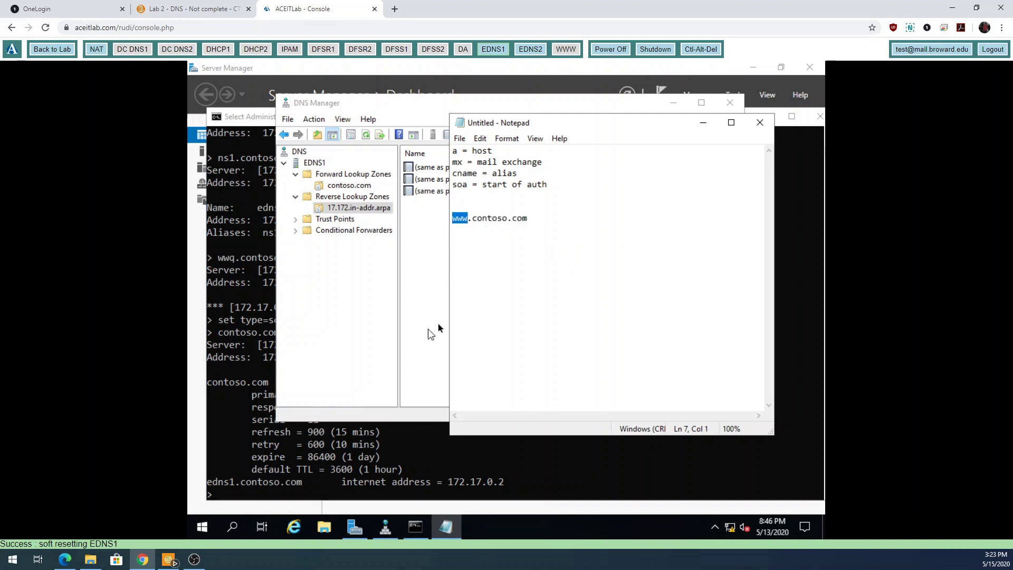
left_click(544, 221)
key("Return")
type("172.")
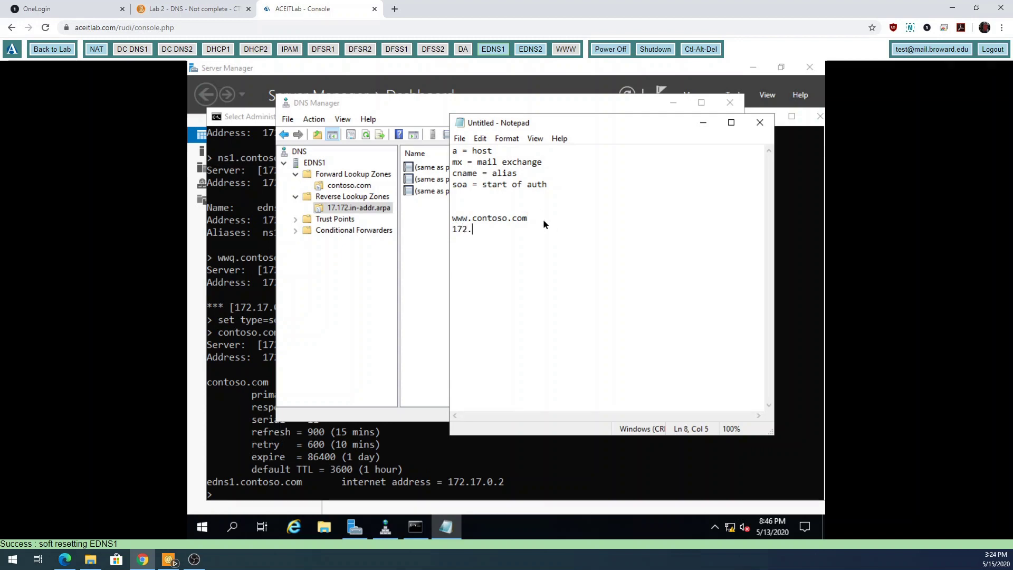
type("17.0.100")
Highlight the network part, the host part and the whole of the example IP address, and the contoso.com domain name above it.
left_click_drag(453, 229, 482, 231)
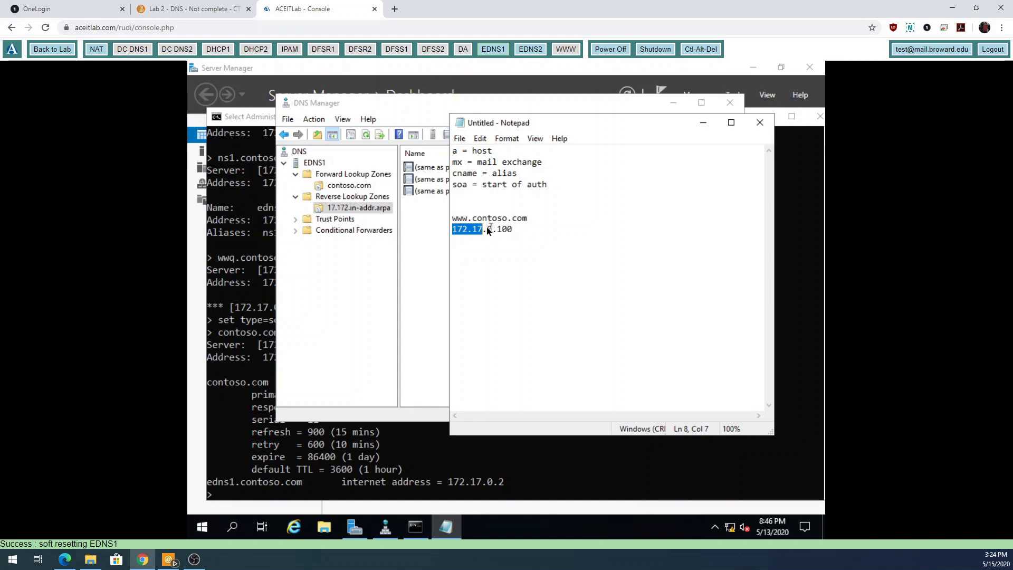
left_click(487, 229)
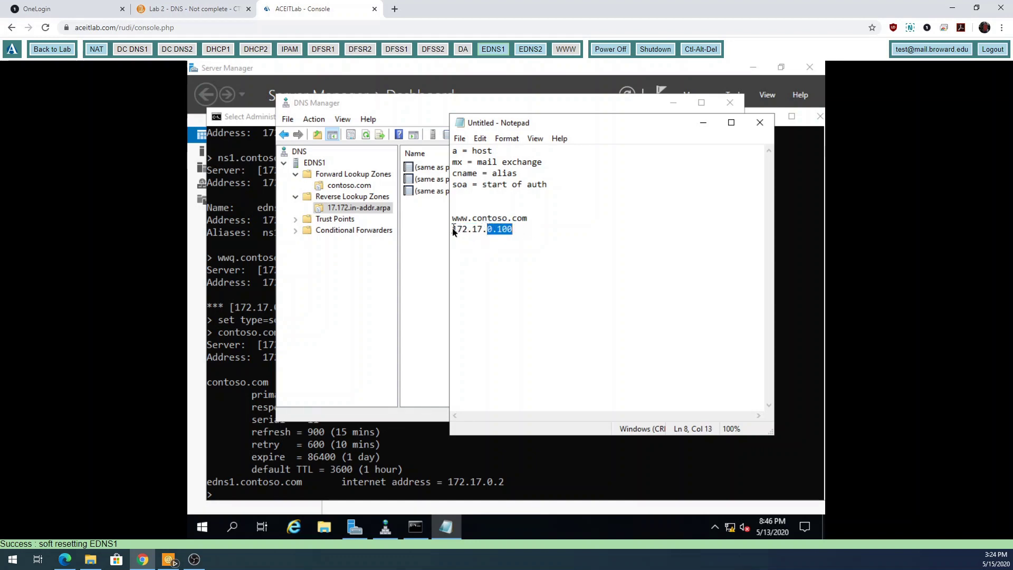
left_click_drag(452, 229, 513, 231)
left_click_drag(452, 218, 528, 219)
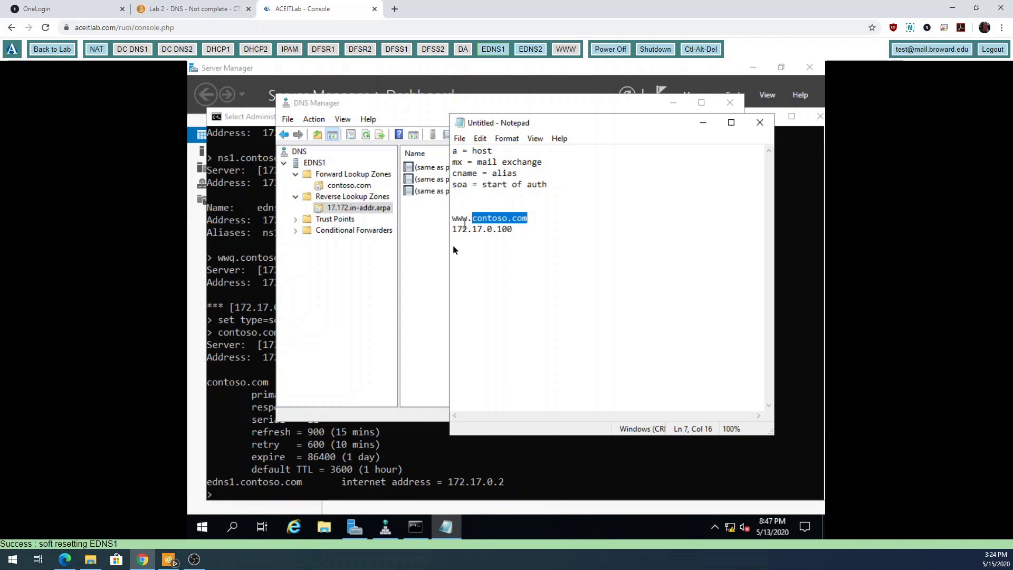
Start a new line in the Notepad notes below the 172.17.0.100 example, leaving one blank line between them.
left_click(533, 242)
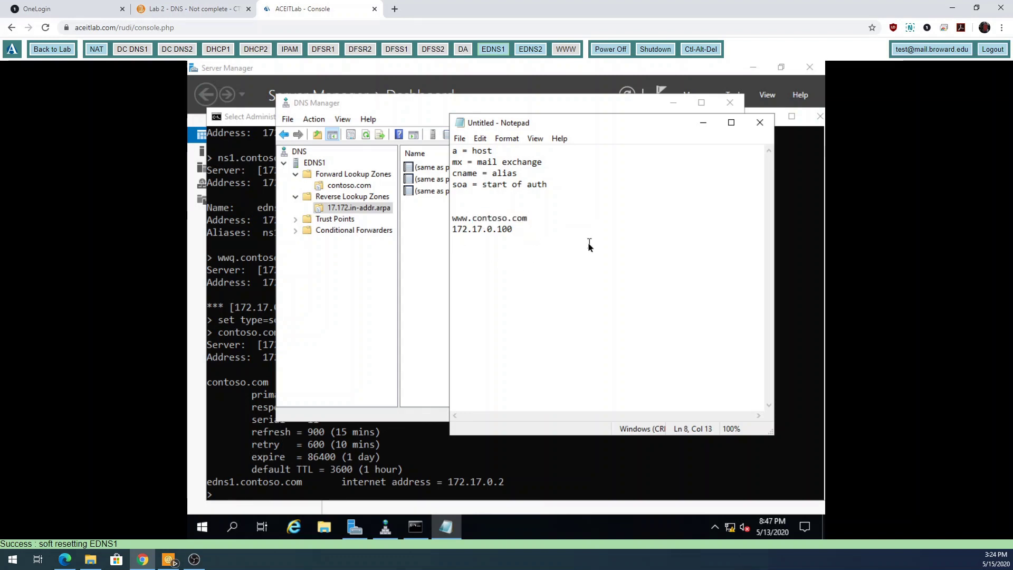
key("Return")
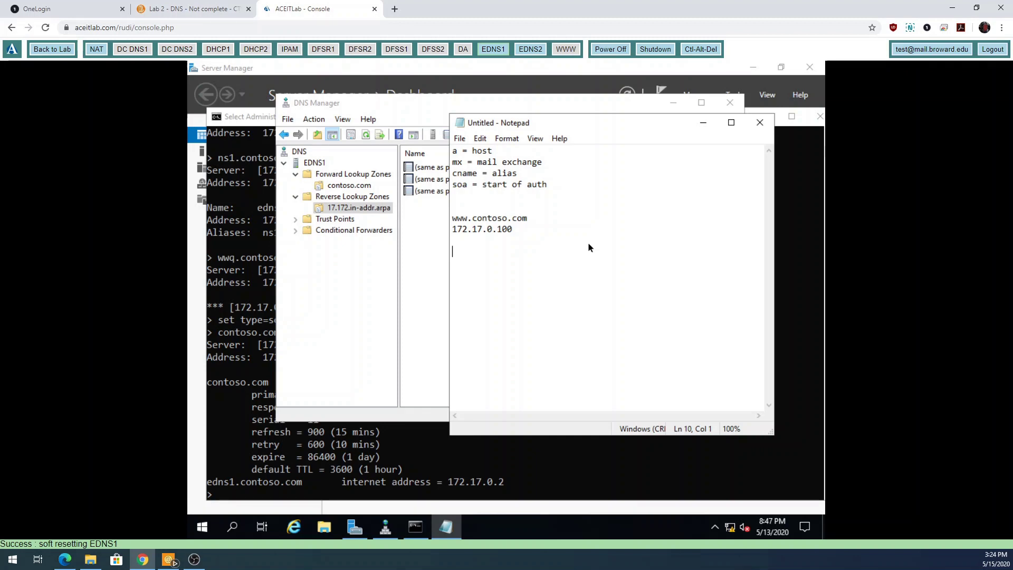
Add the reverse zone name 17.172.in-addr.arpa to the Notepad notes, on a separate line below 172.17.0.100.
type("in-addr.arpa")
left_click(453, 251)
left_click_drag(514, 252, 451, 252)
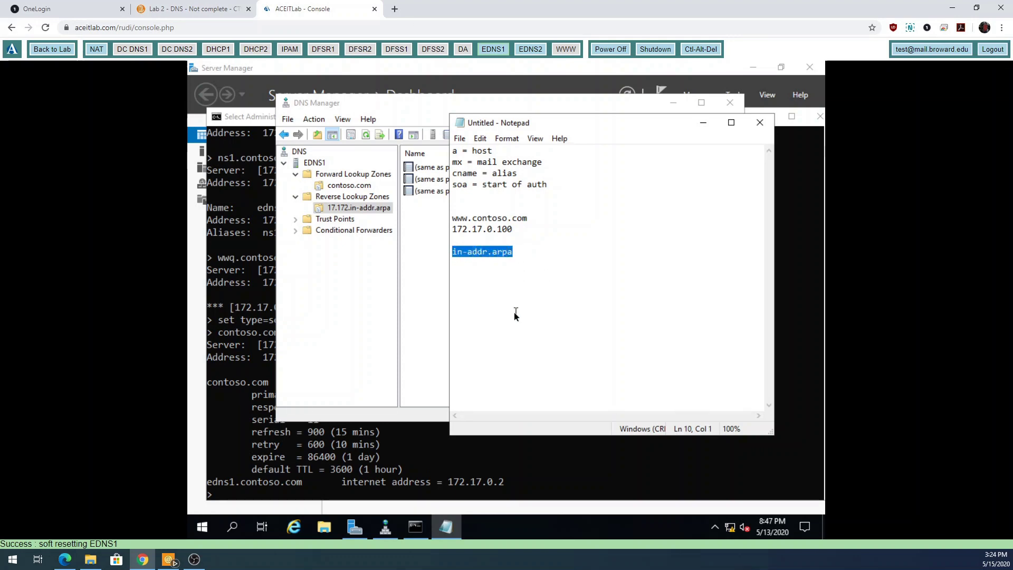
key("Left")
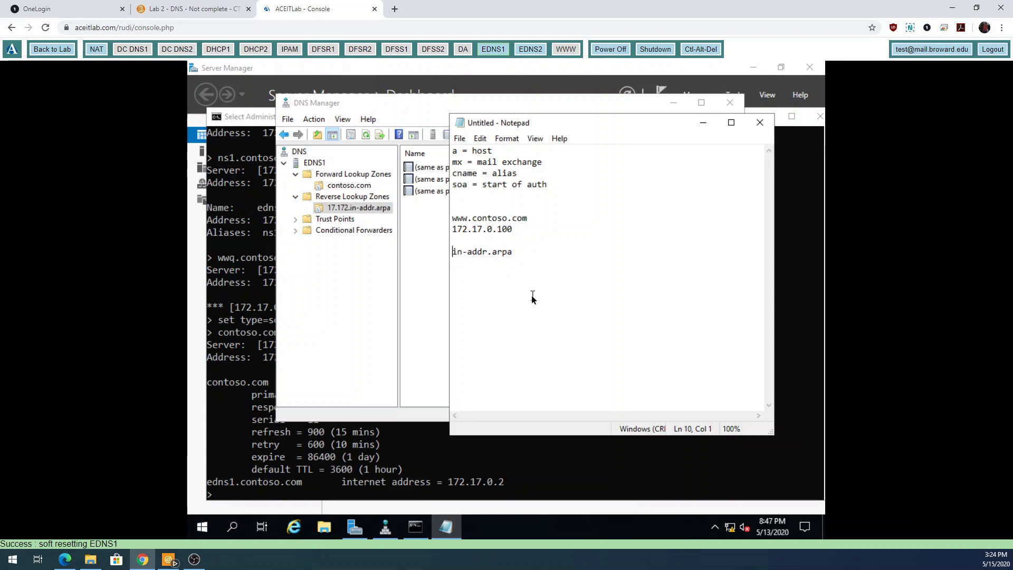
type("17.172.")
key("BackSpace")
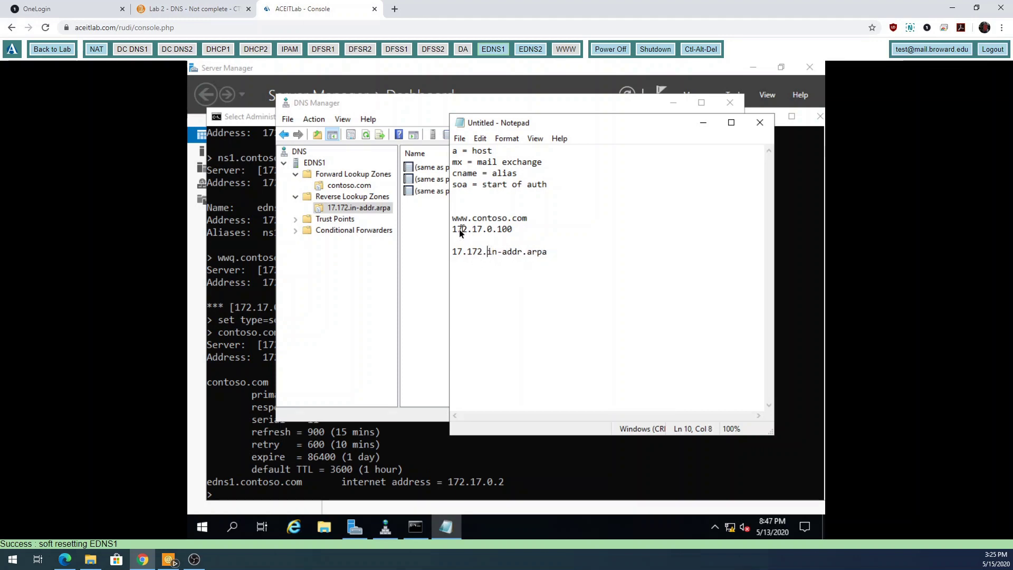
Compare the 172.17 portion of the IP address with the reversed octets in the zone name by highlighting each in the notes.
left_click_drag(455, 231, 483, 230)
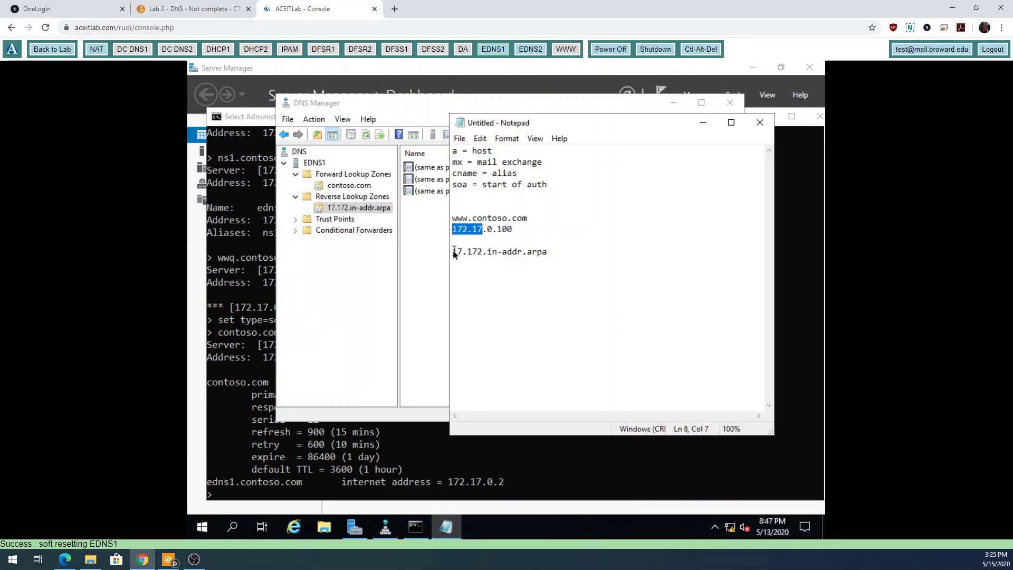
left_click_drag(454, 253, 478, 253)
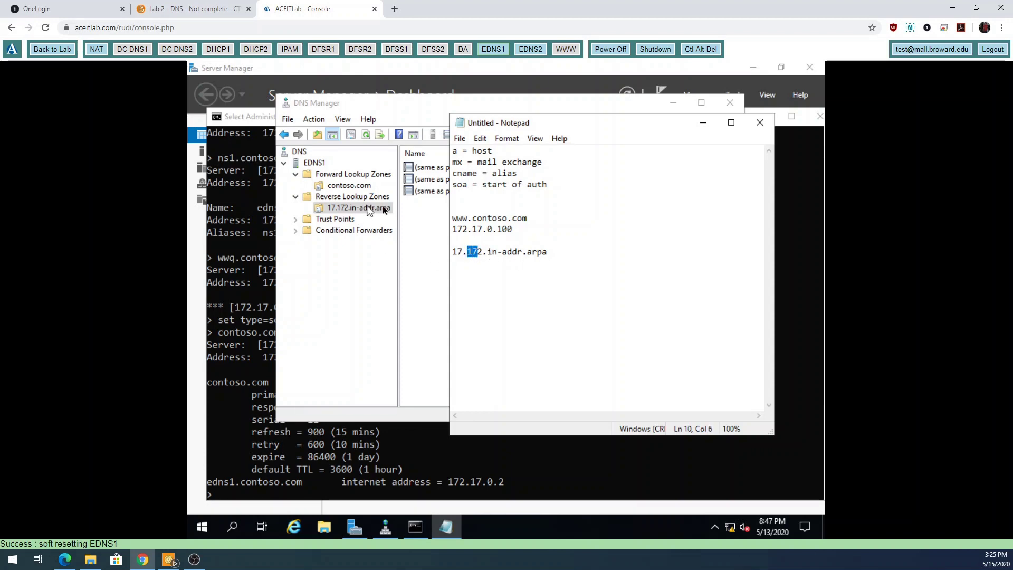
left_click_drag(551, 252, 452, 252)
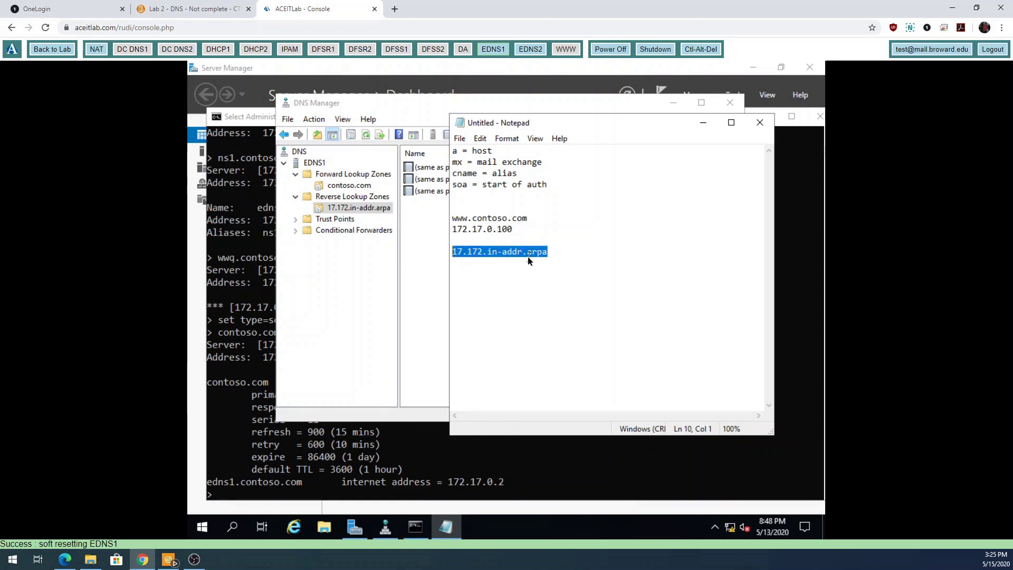
Start a new pointer (PTR) record in the 17.172.in-addr.arpa reverse zone with host IP address 172.17.95.112.
left_click_drag(595, 127, 639, 165)
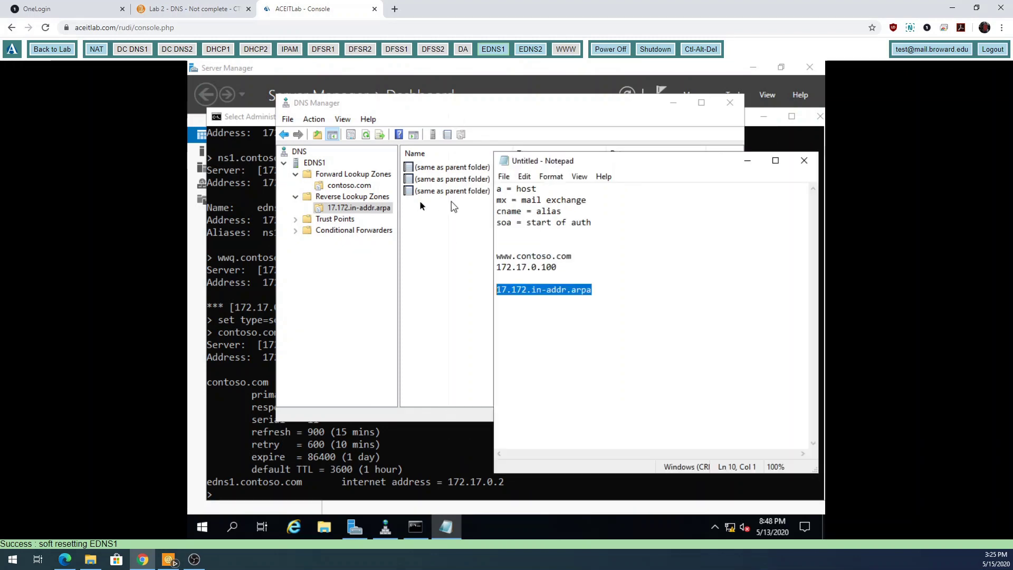
left_click(421, 226)
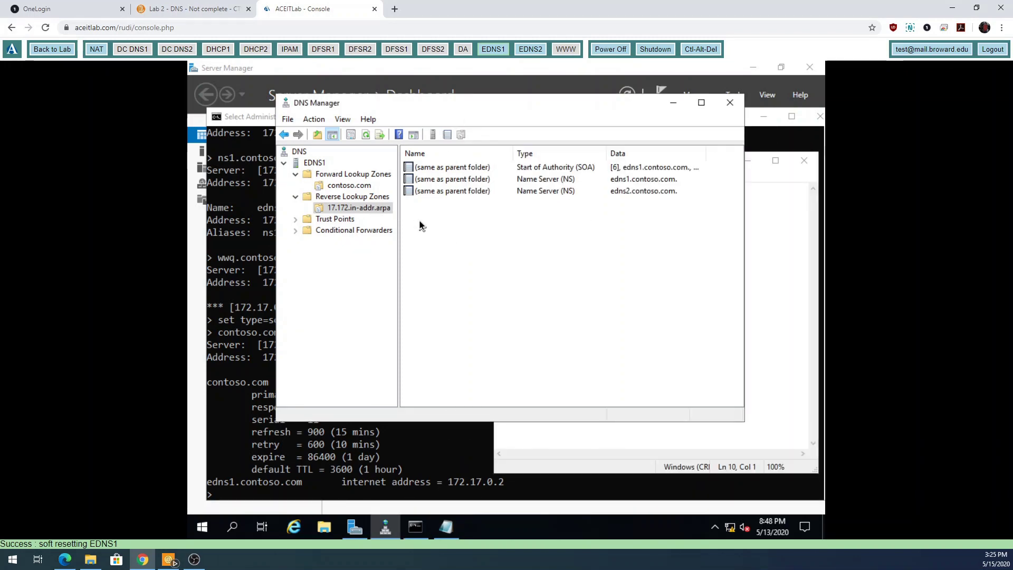
right_click(368, 210)
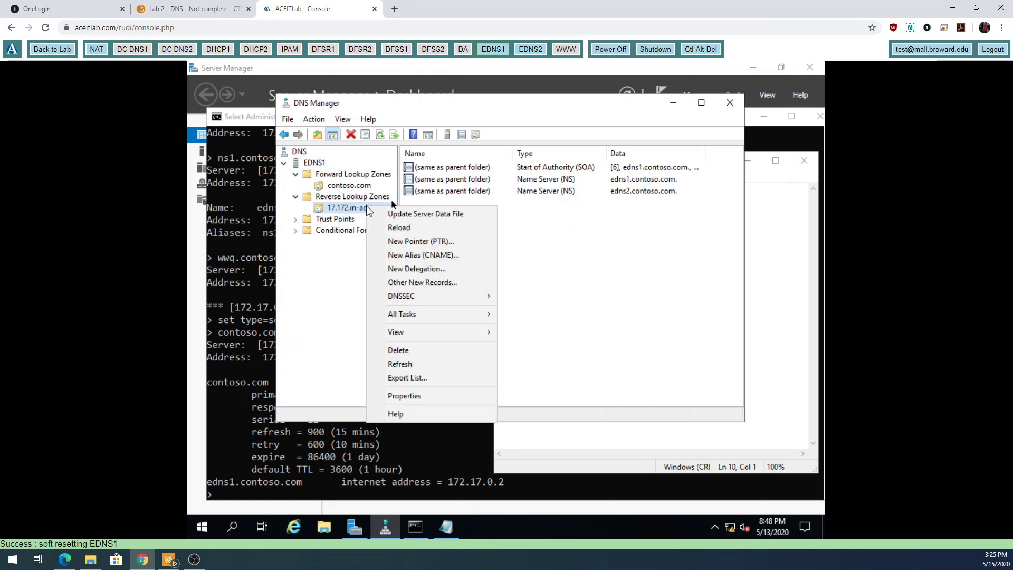
left_click(422, 241)
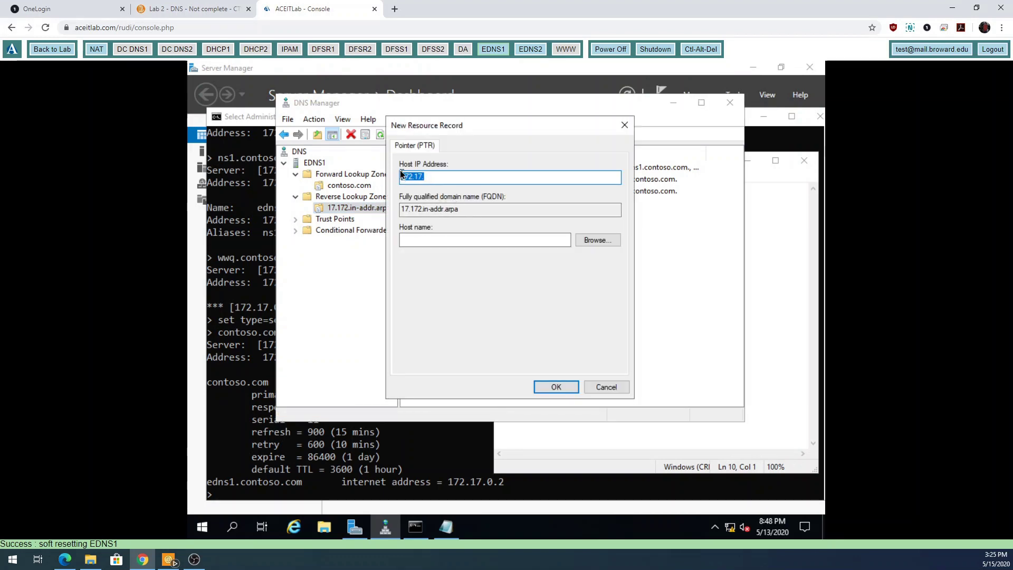
left_click(439, 176)
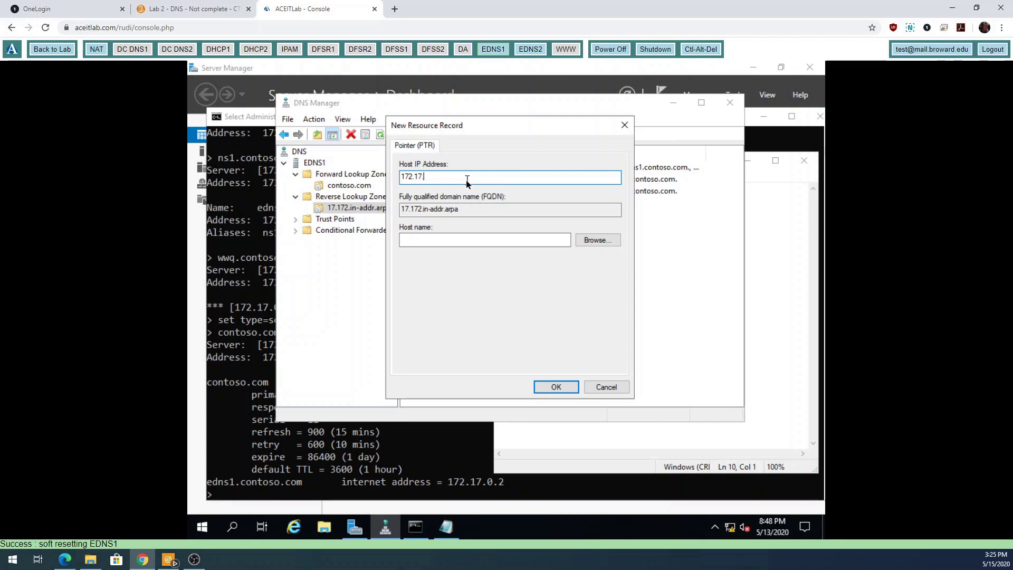
type("95.112")
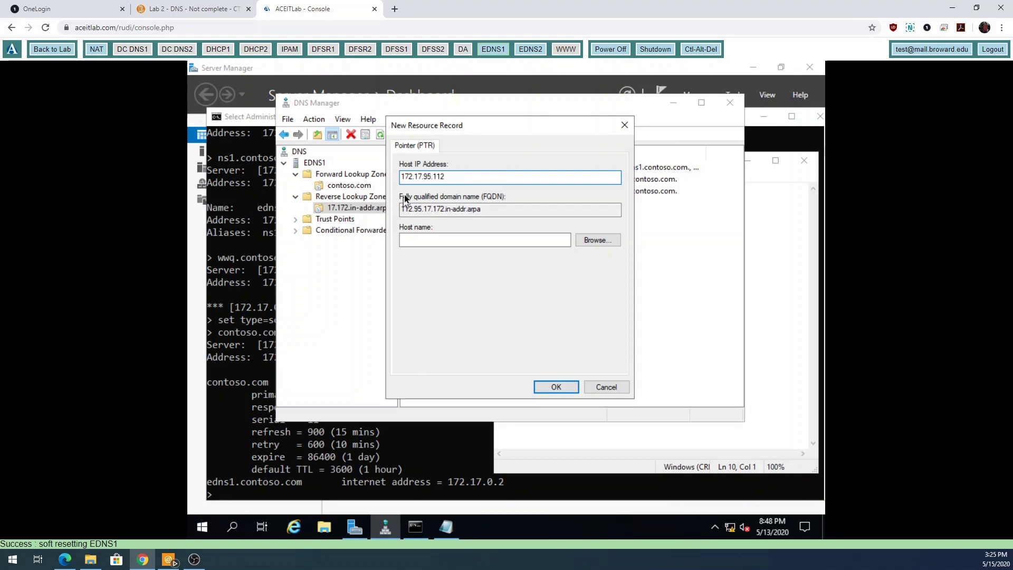
Examine how the host octets of the IP address are reversed in the new record's fully qualified domain name.
left_click_drag(424, 178, 443, 179)
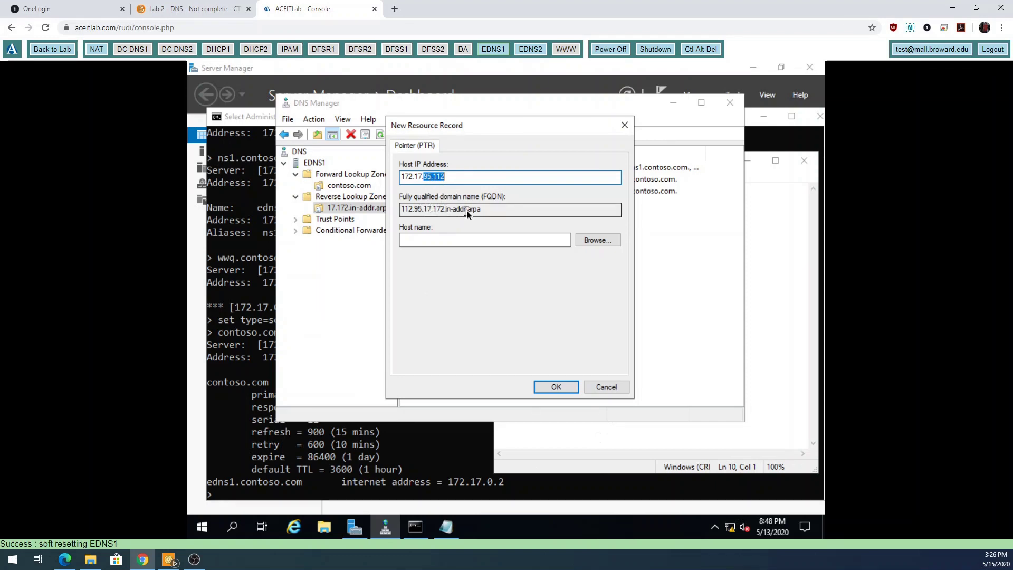
left_click_drag(484, 210, 400, 208)
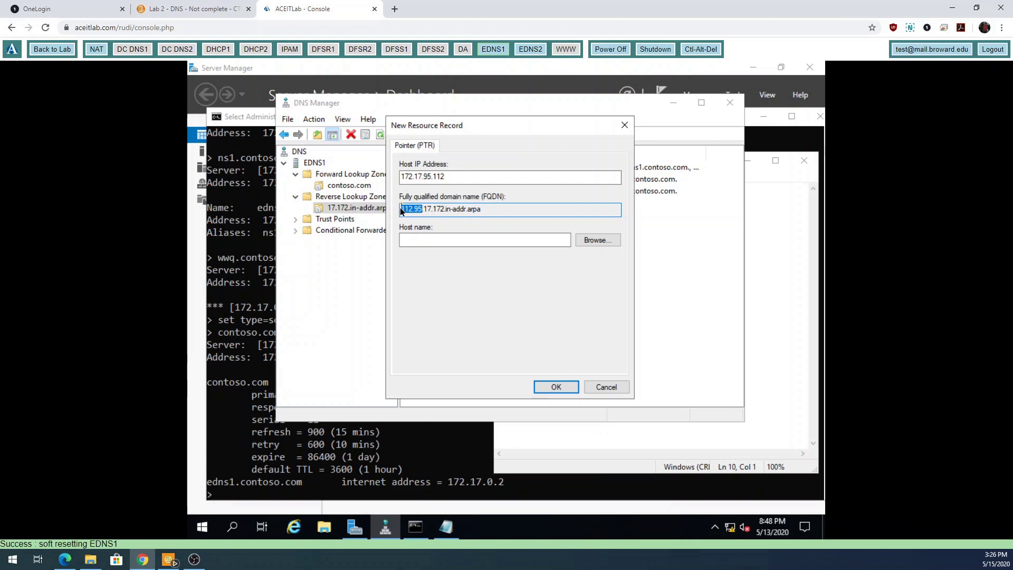
left_click_drag(490, 210, 396, 208)
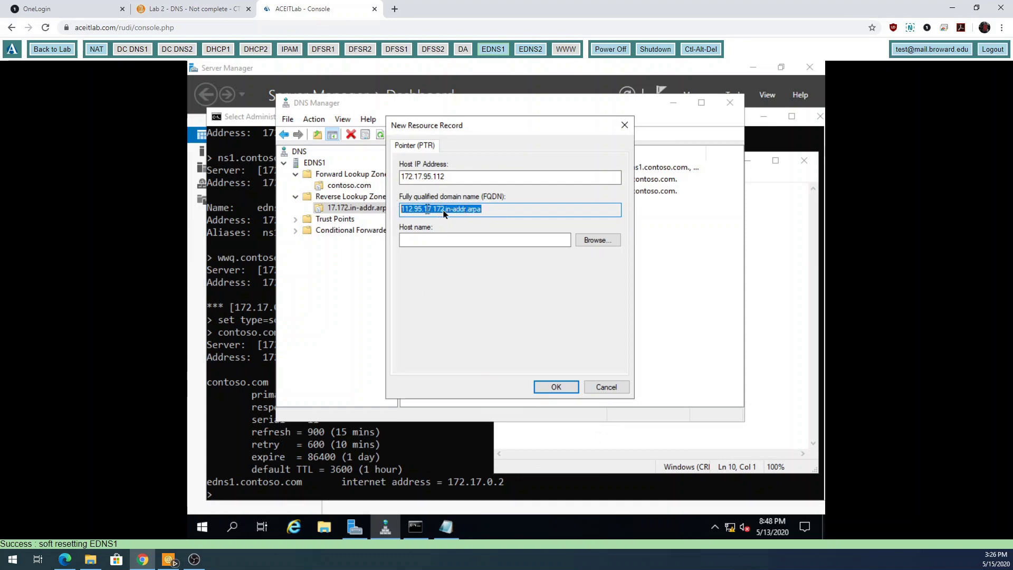
Set the PTR record's host name to test4.contoso.com and create the record.
left_click(442, 240)
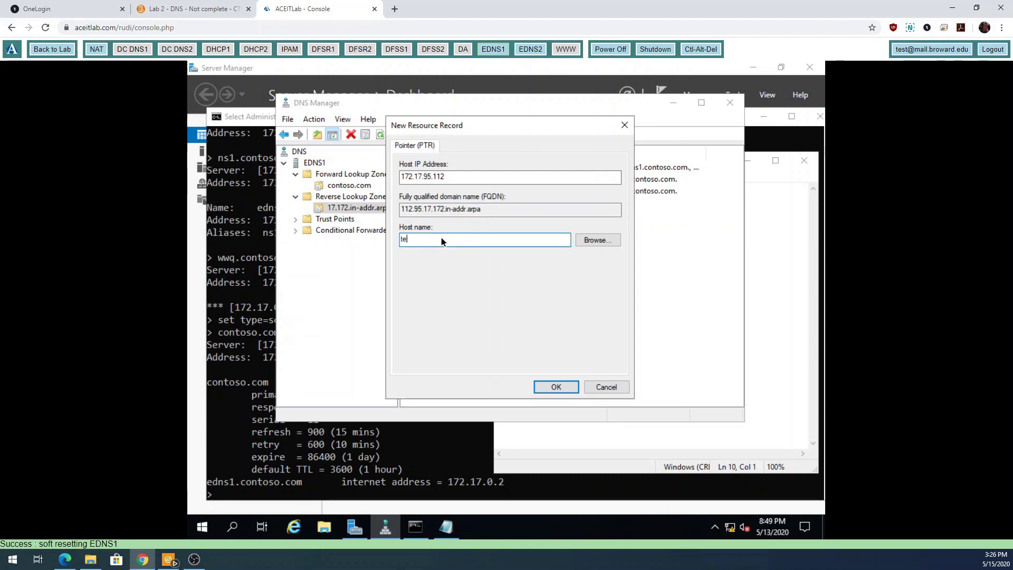
type("test4.contoso.com")
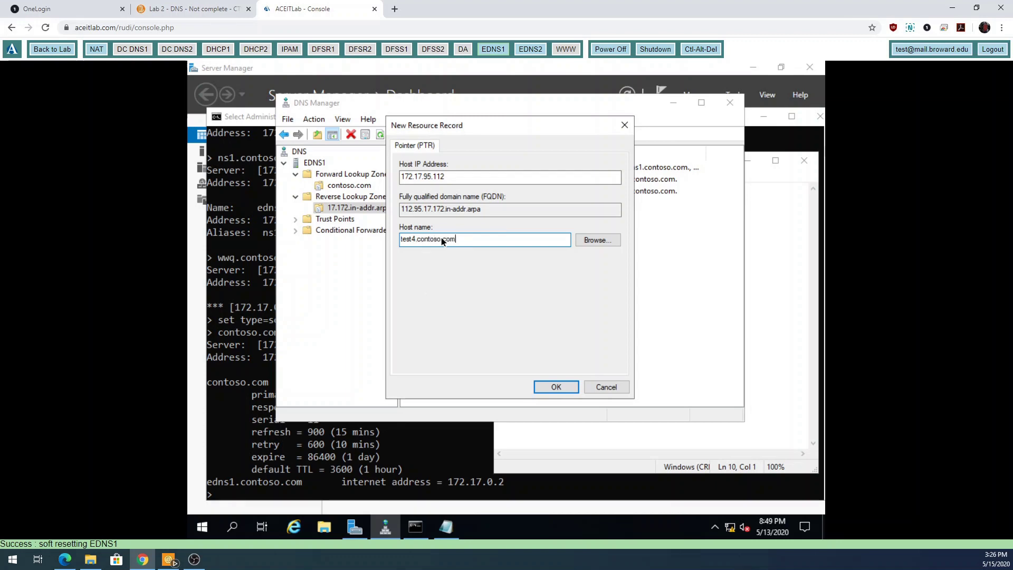
left_click(555, 388)
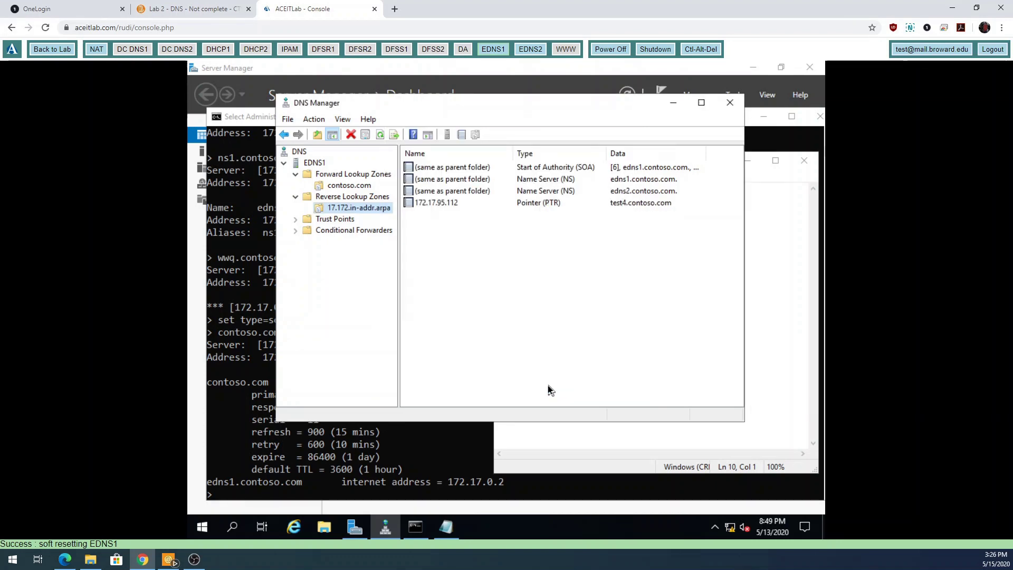
Check which server address nslookup is querying, and return to the reverse zone's records in DNS Manager.
left_click(391, 485)
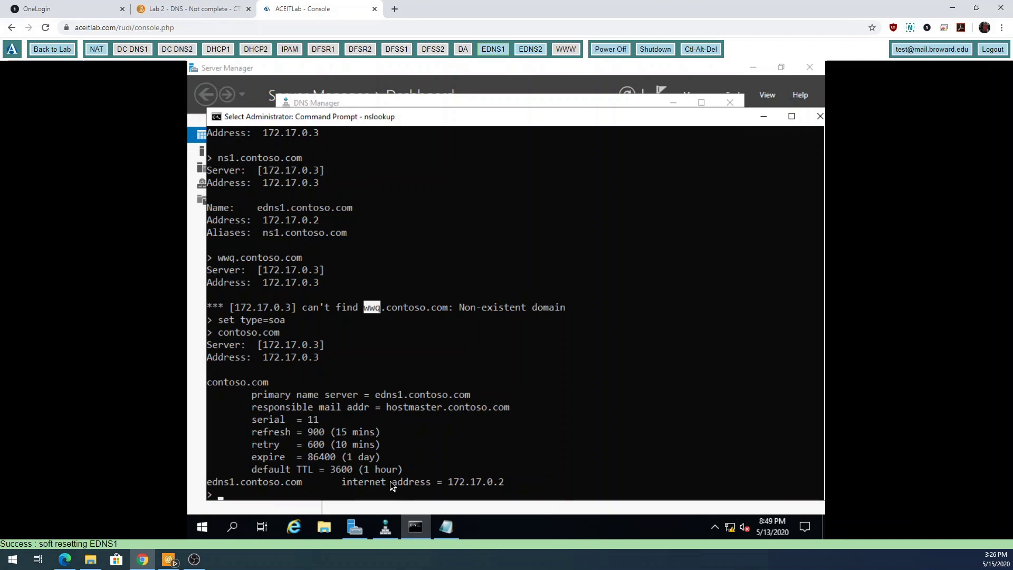
left_click_drag(263, 358, 319, 361)
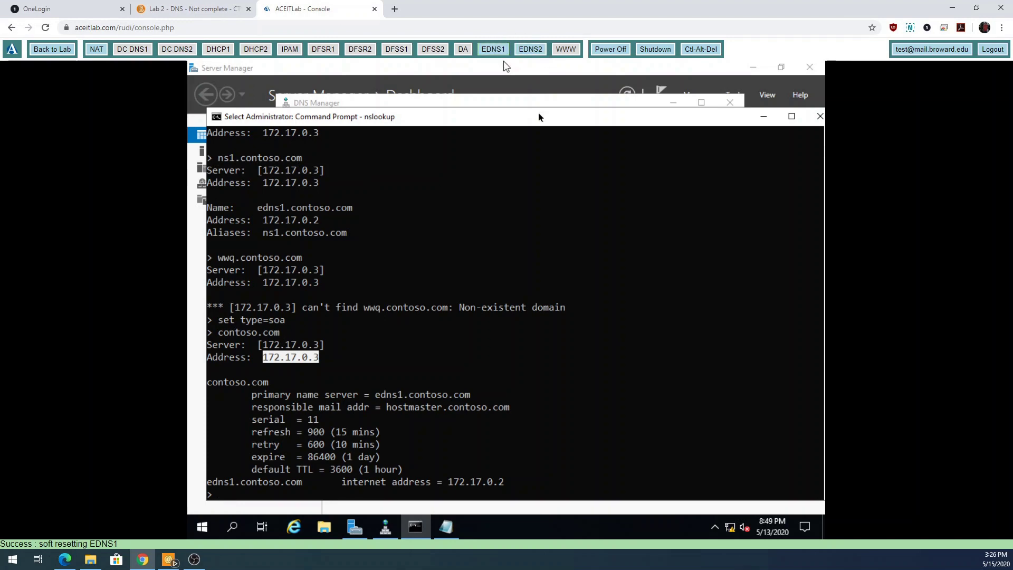
left_click(473, 346)
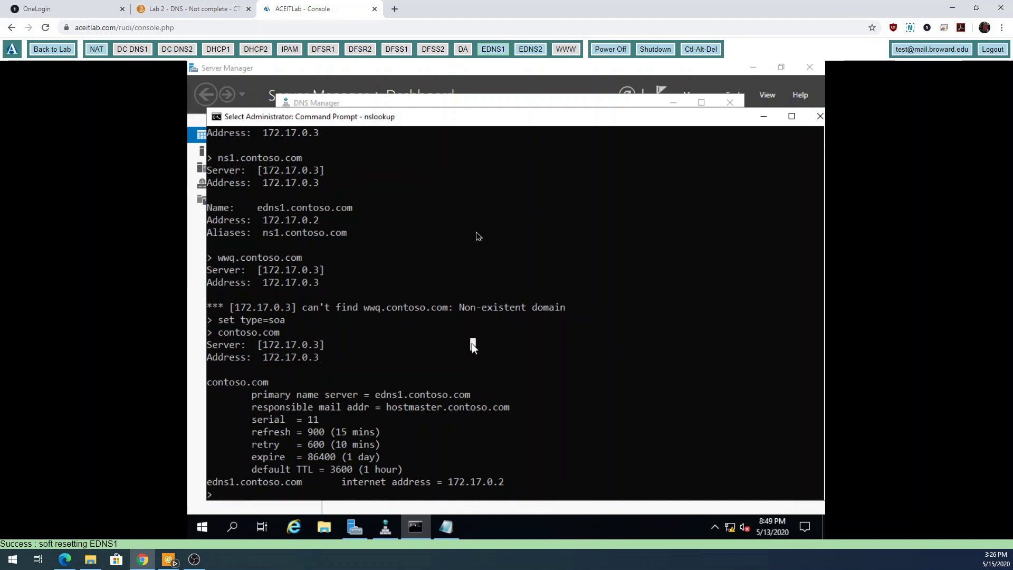
left_click(484, 99)
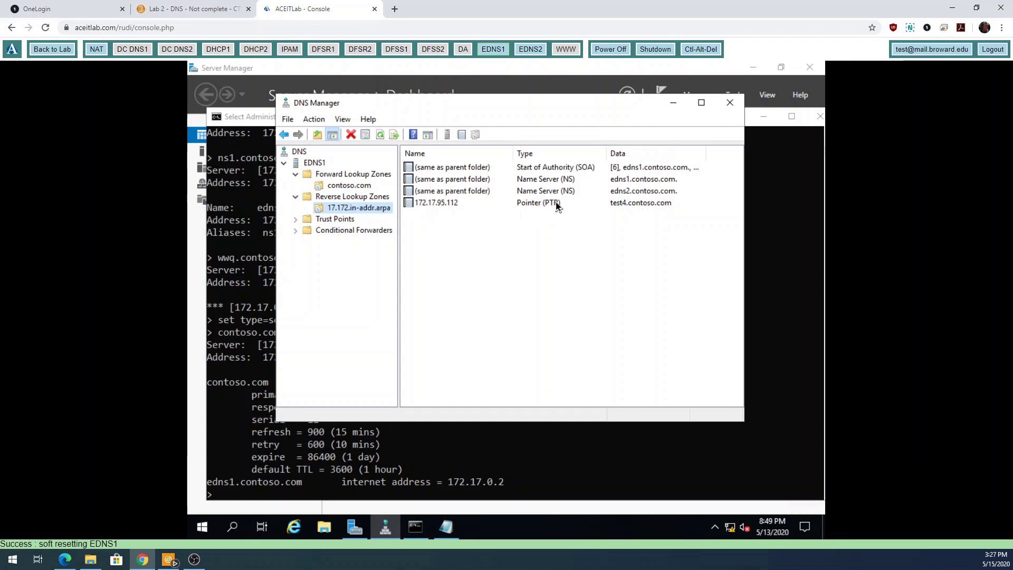
Set the nslookup query type to PTR with set type=ptr.
left_click(506, 479)
type("set type=ptr")
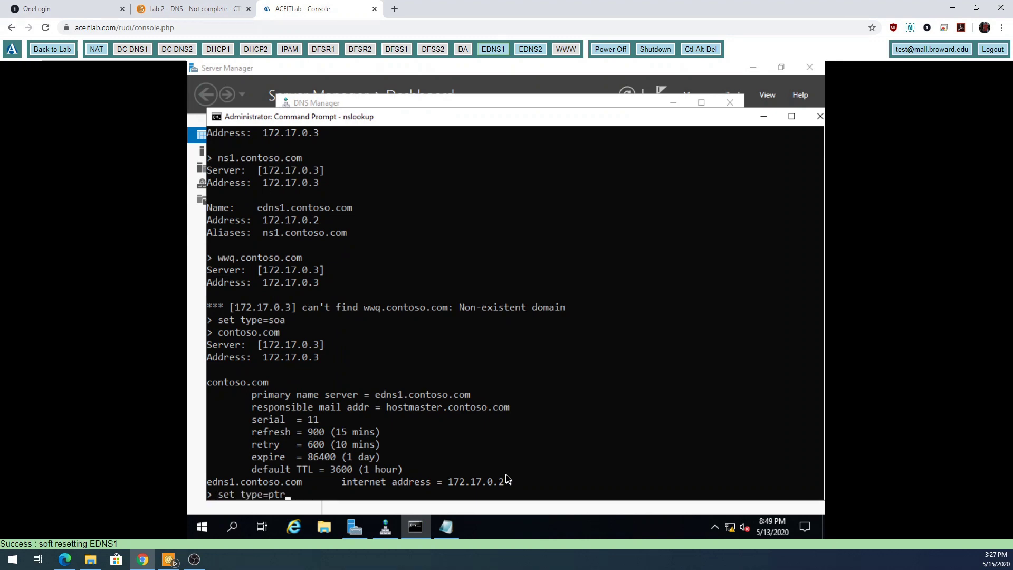
key("Return")
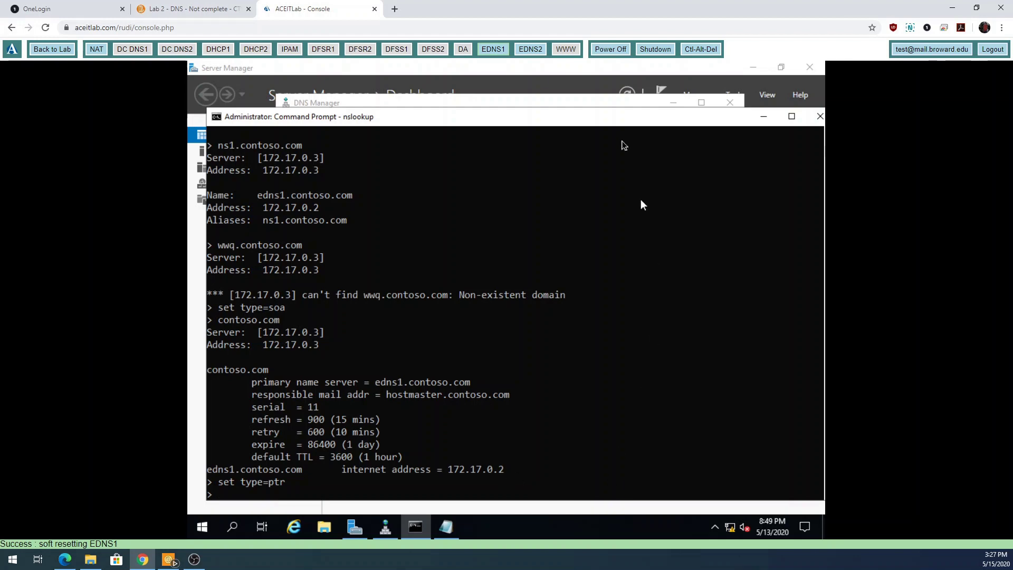
Review the records of the contoso.com forward zone and the 17.172.in-addr.arpa reverse zone in DNS Manager.
left_click(604, 103)
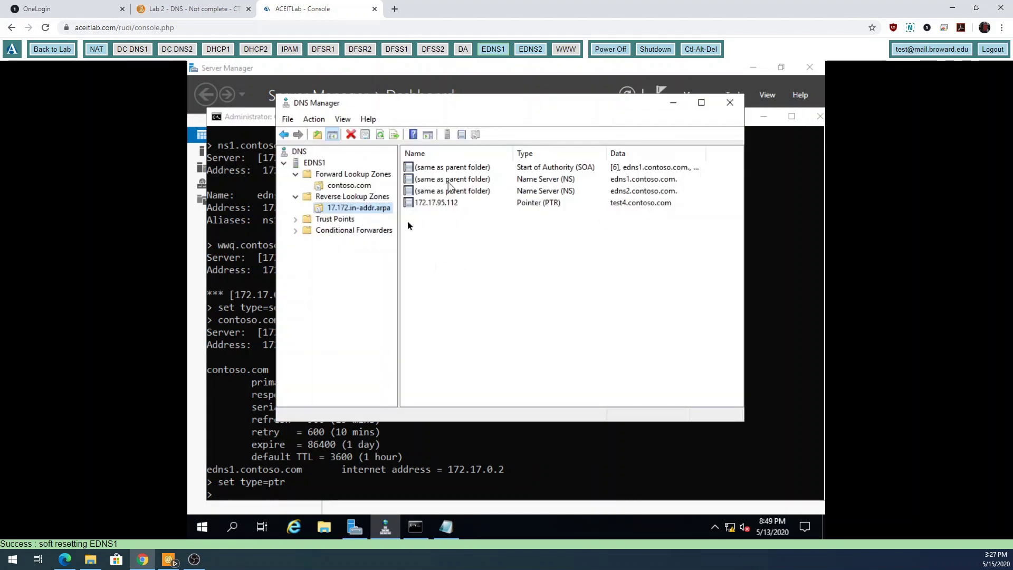
left_click(366, 186)
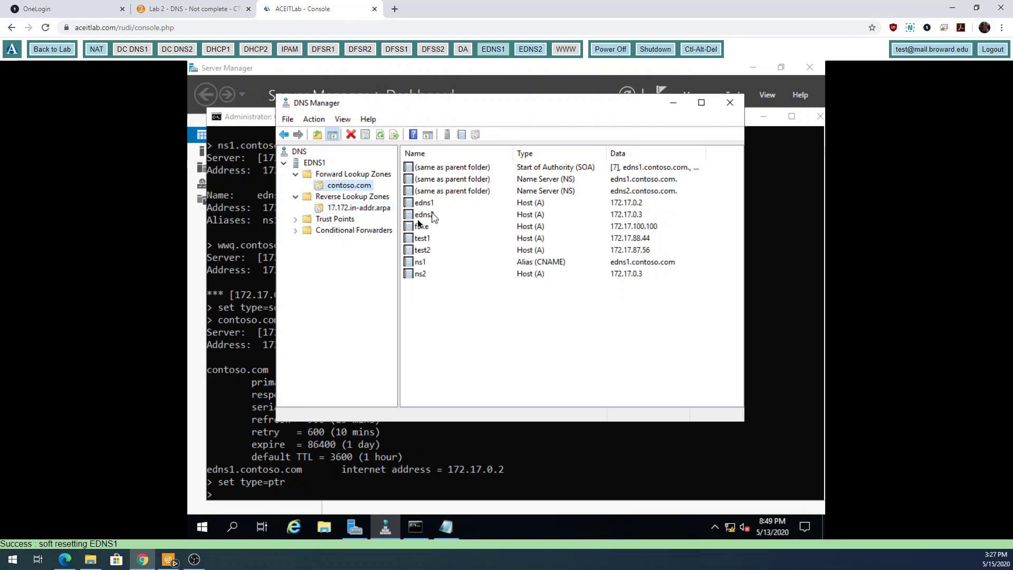
left_click(369, 209)
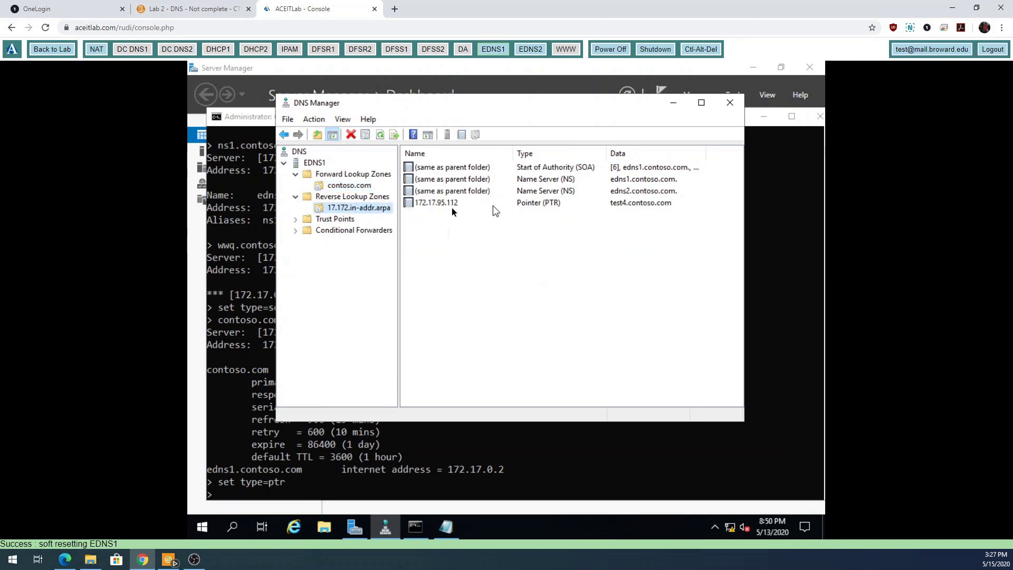
Query the PTR record for 172.17.95.112 in the nslookup session.
left_click(359, 465)
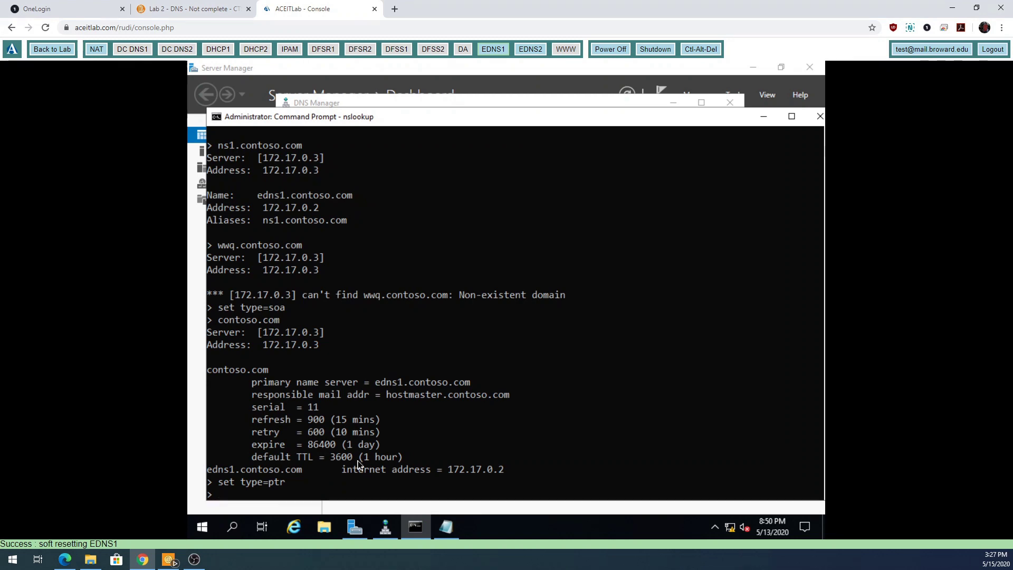
type("172.17")
left_click(386, 527)
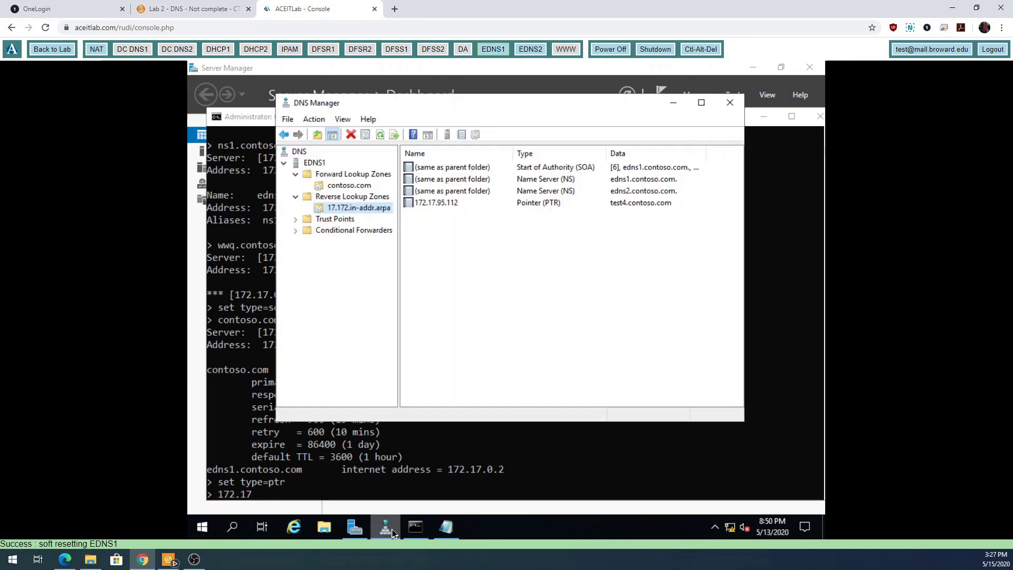
left_click(391, 532)
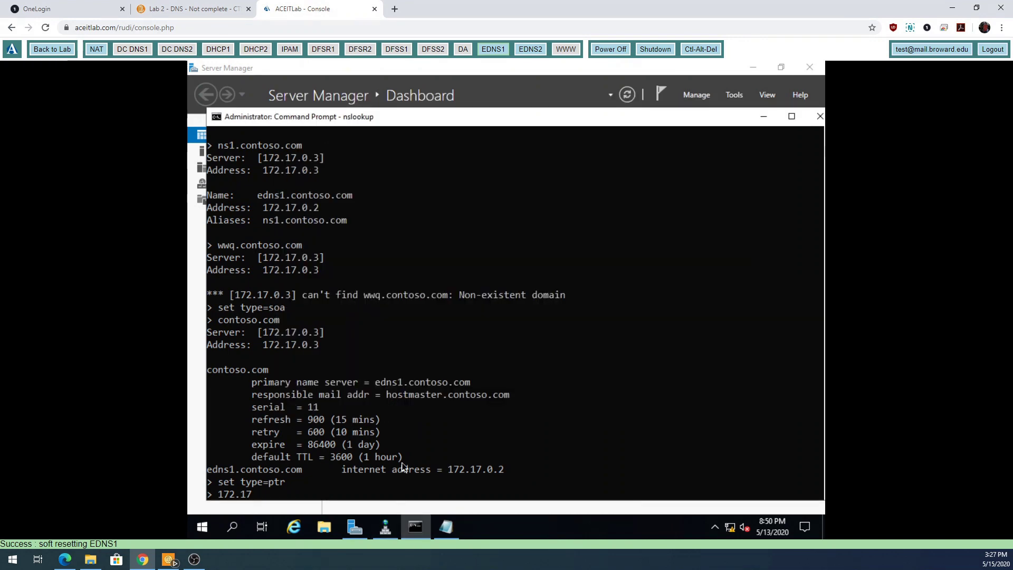
type(".95.")
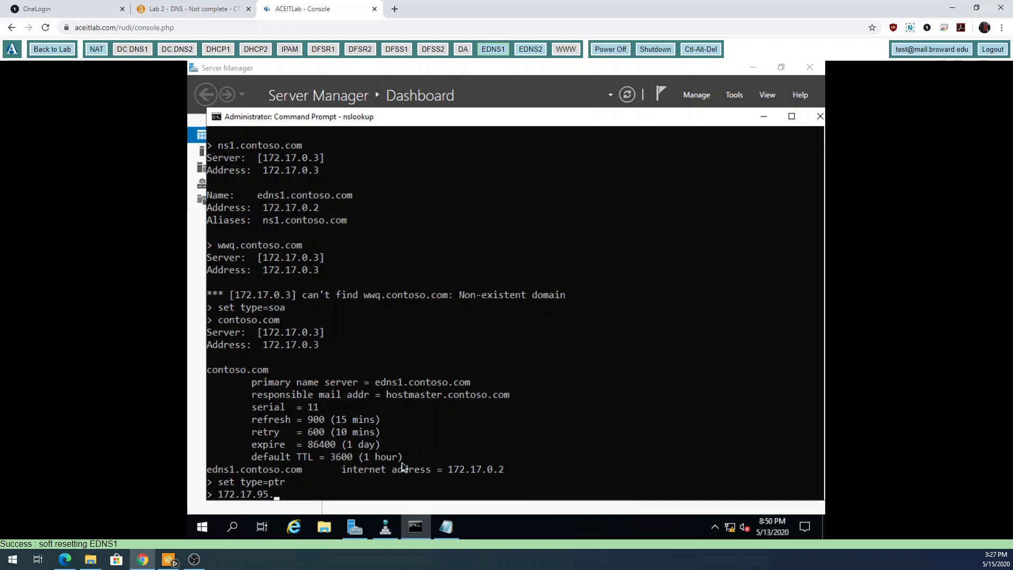
type("112")
key("Return")
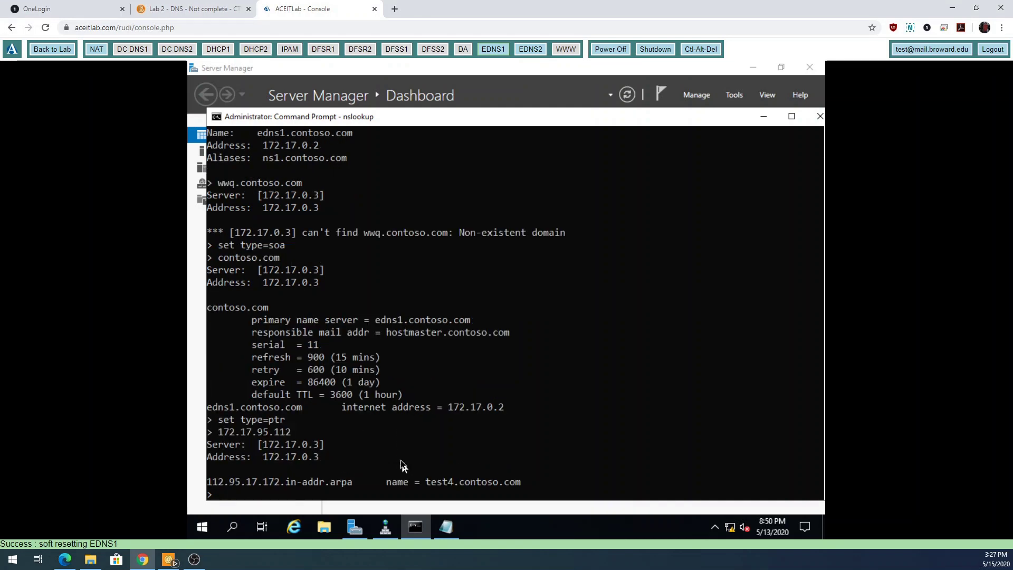
Examine the PTR reply in nslookup, highlighting the queried IP address and its reversed in-addr.arpa name.
left_click_drag(227, 431, 280, 429)
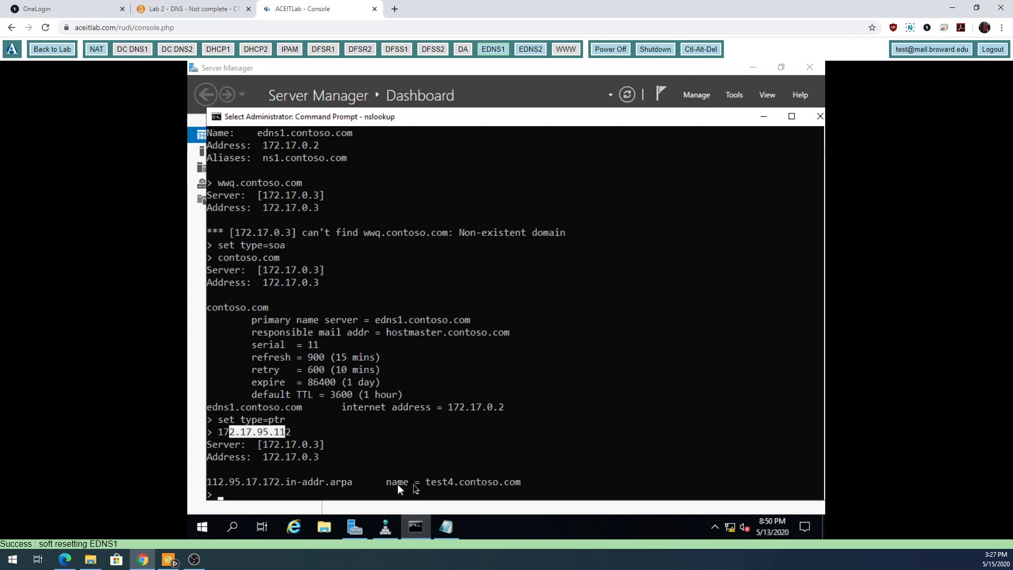
left_click(427, 482)
left_click_drag(352, 483, 207, 484)
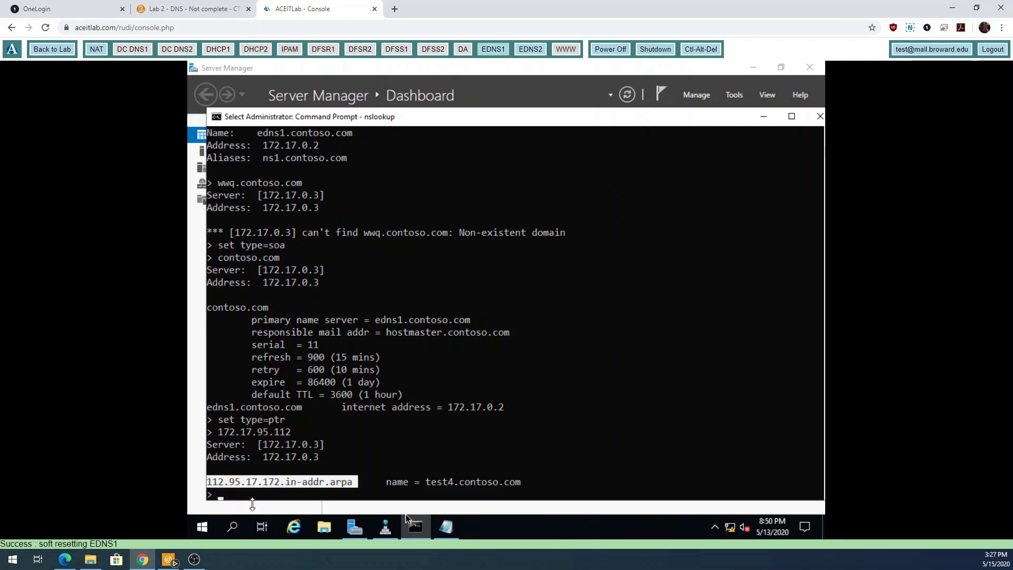
scroll(541, 489, "up", 2)
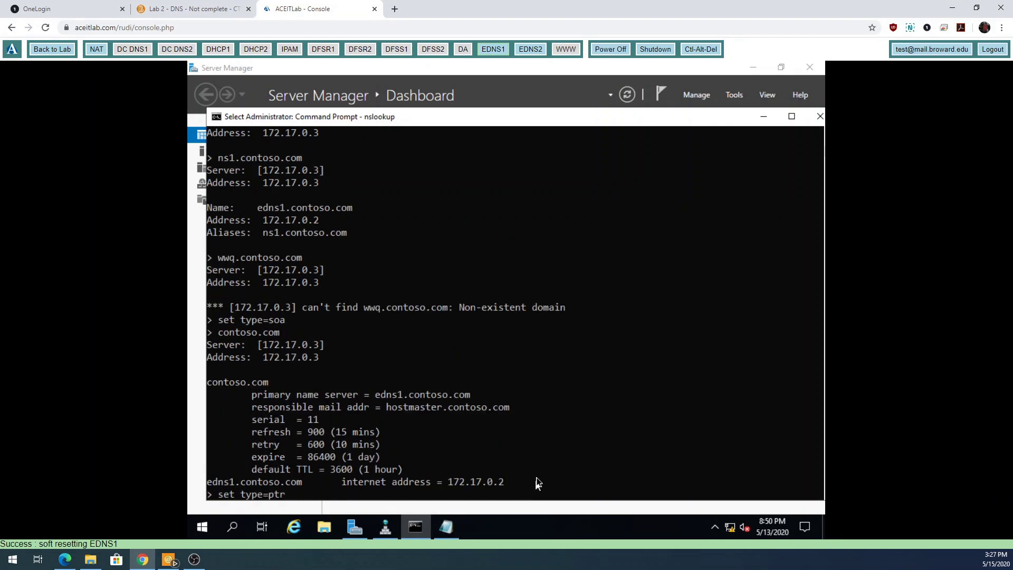
Examine how the nslookup PTR reply maps the reversed in-addr.arpa name to its host name, highlighting each in turn.
scroll(537, 483, "down", 8)
scroll(560, 460, "up", 3)
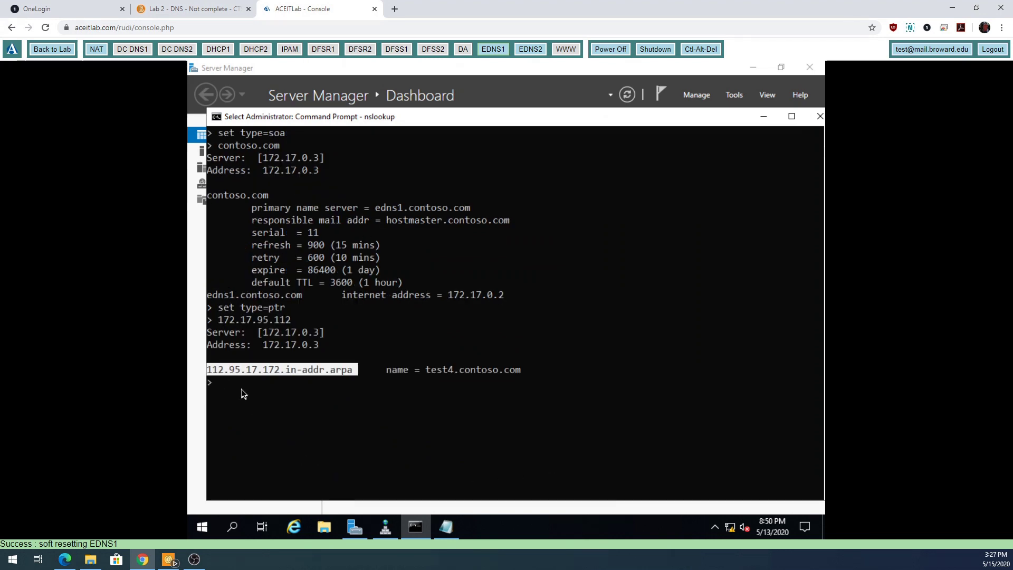
left_click(428, 372)
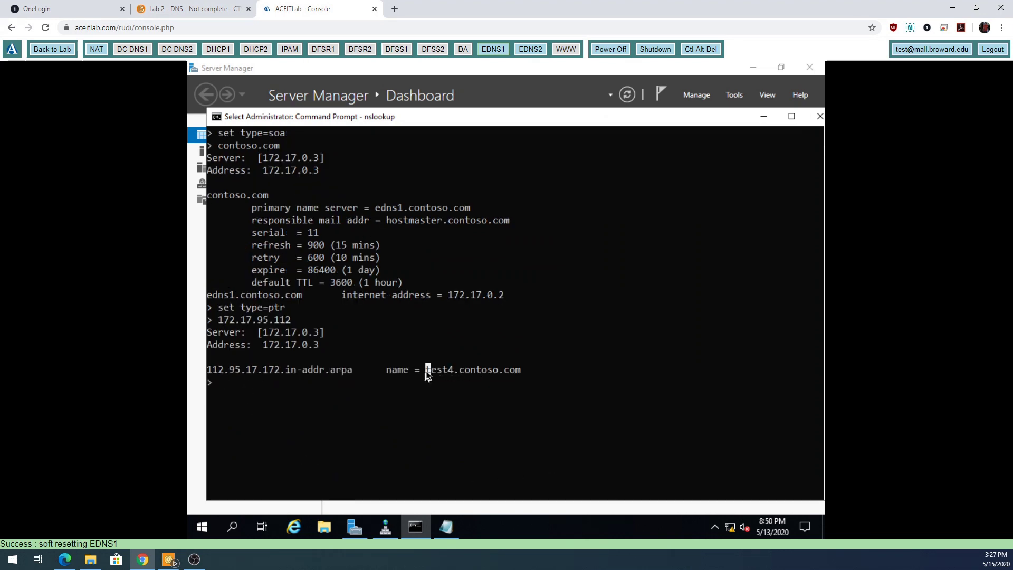
left_click_drag(430, 373, 517, 372)
left_click_drag(208, 371, 355, 372)
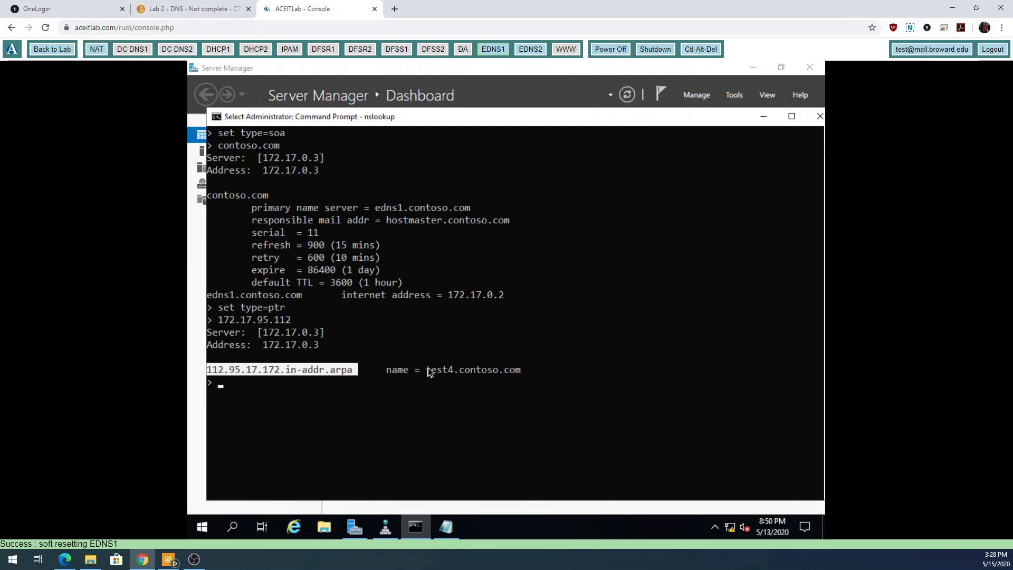
left_click_drag(428, 371, 491, 372)
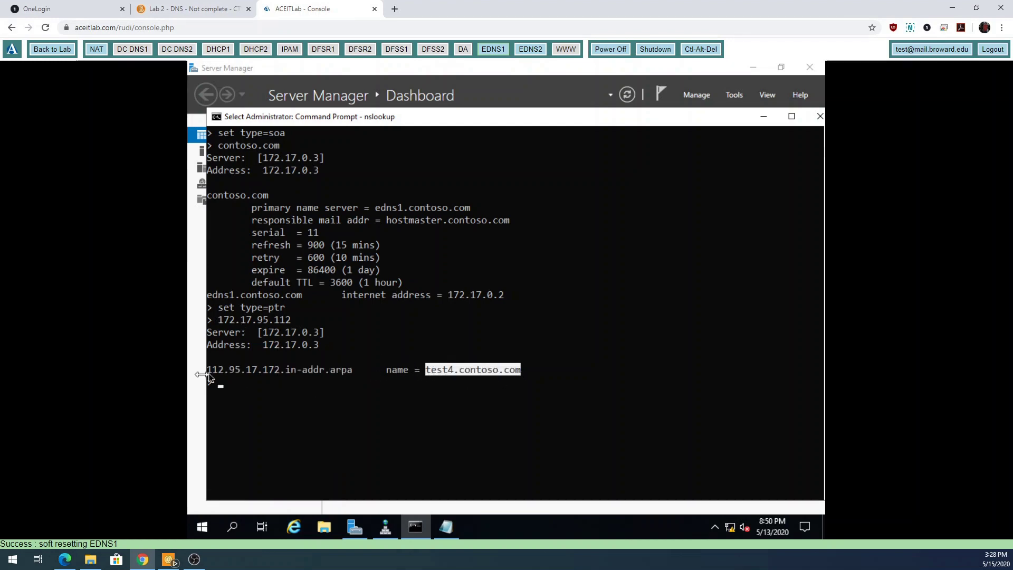
left_click_drag(209, 370, 352, 373)
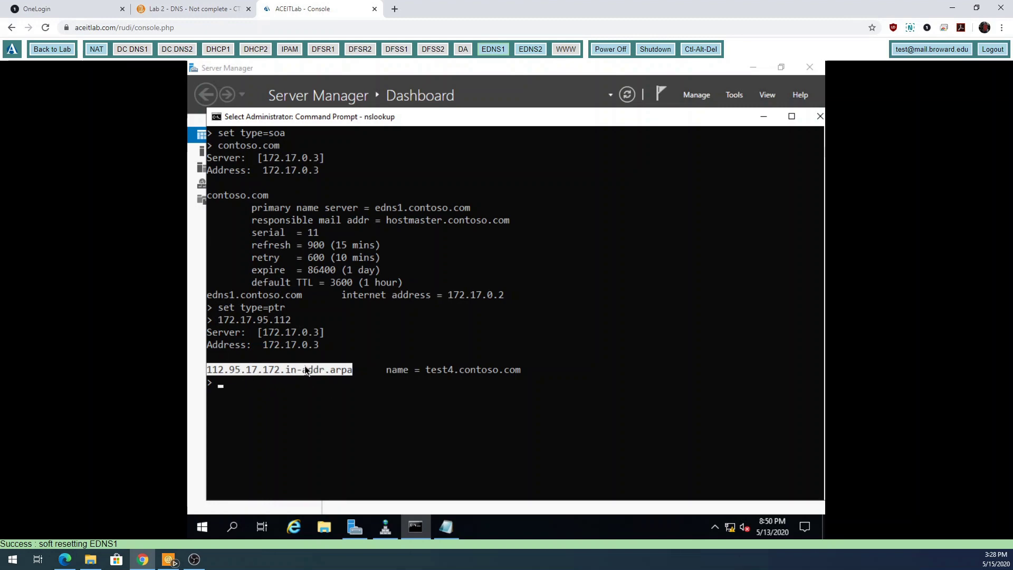
left_click(428, 371)
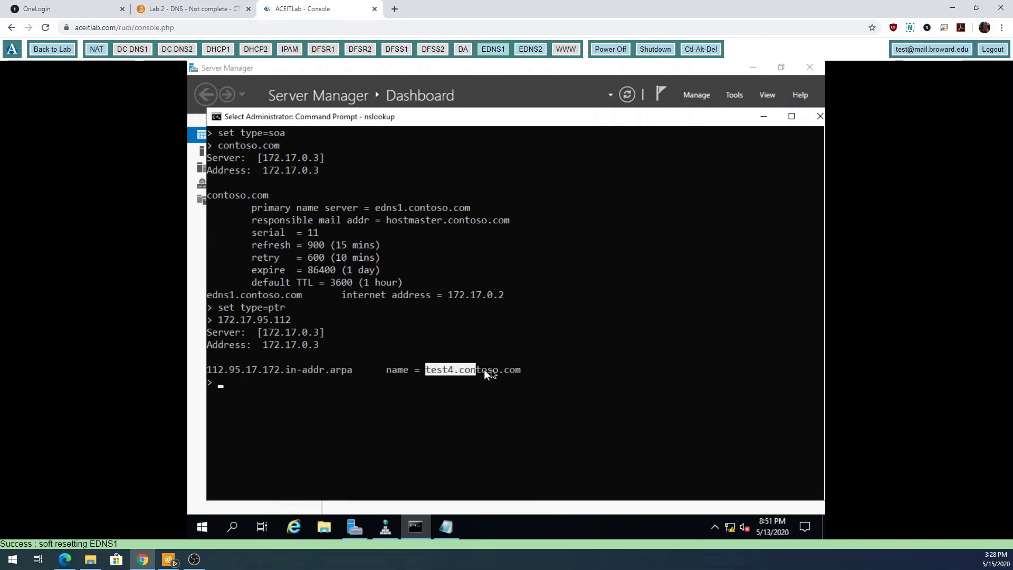
left_click_drag(480, 369, 521, 370)
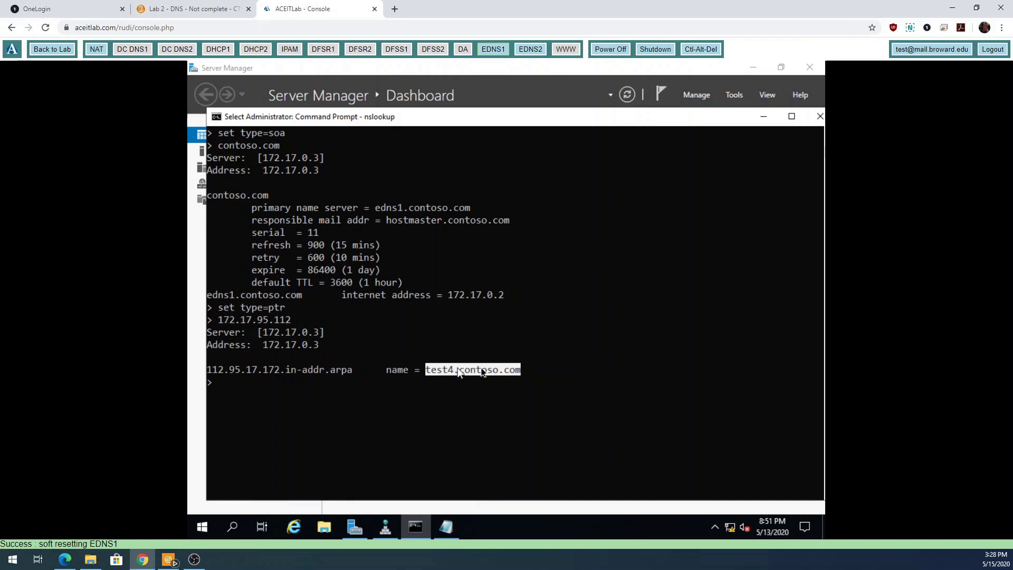
left_click(211, 370)
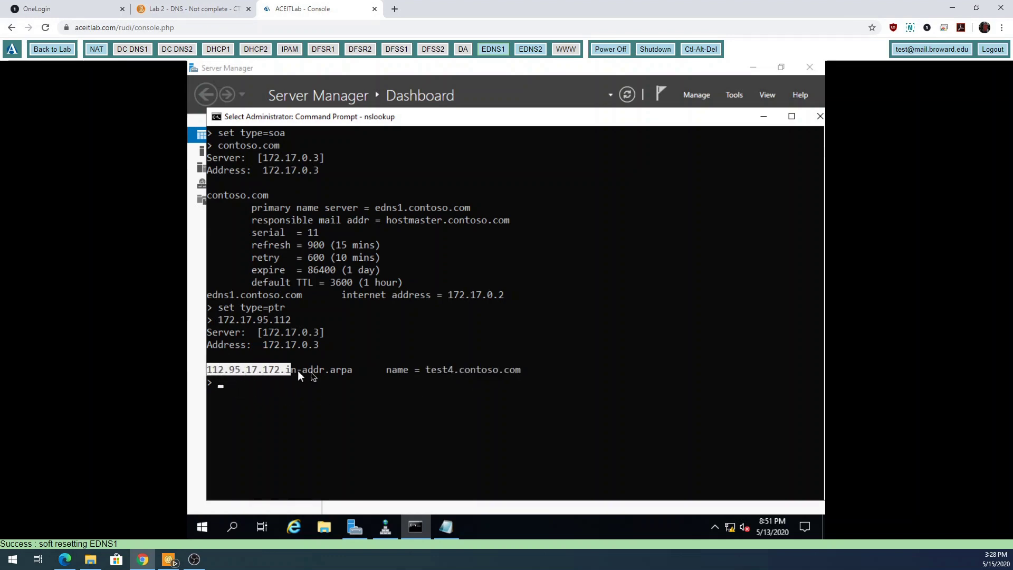
left_click_drag(340, 375, 348, 376)
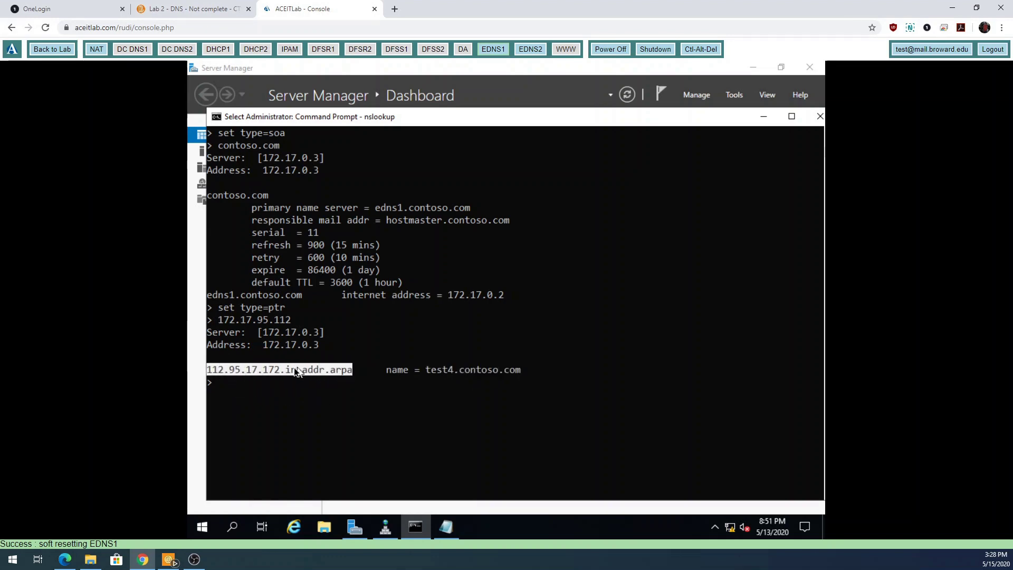
left_click(428, 371)
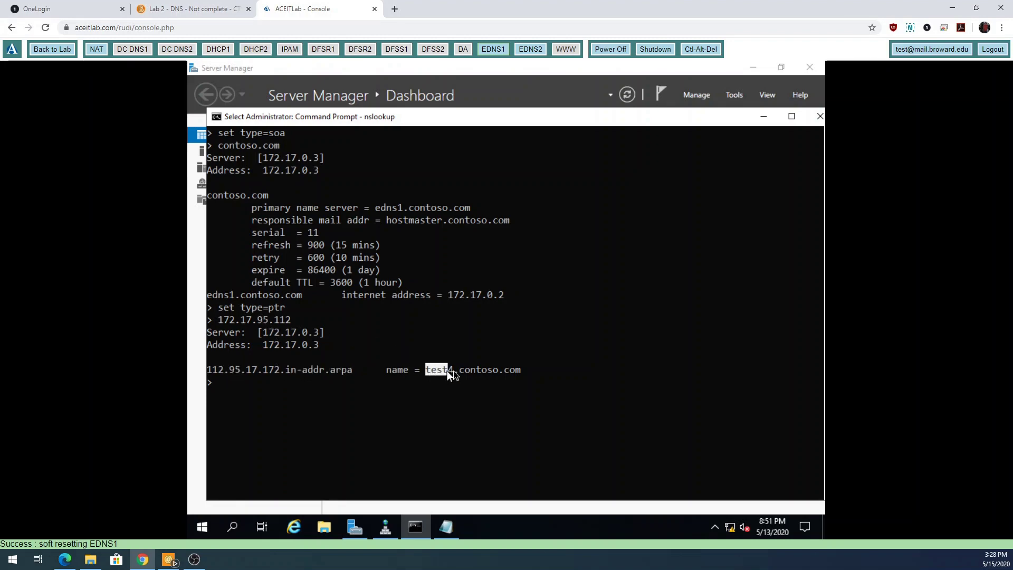
left_click_drag(489, 373, 521, 374)
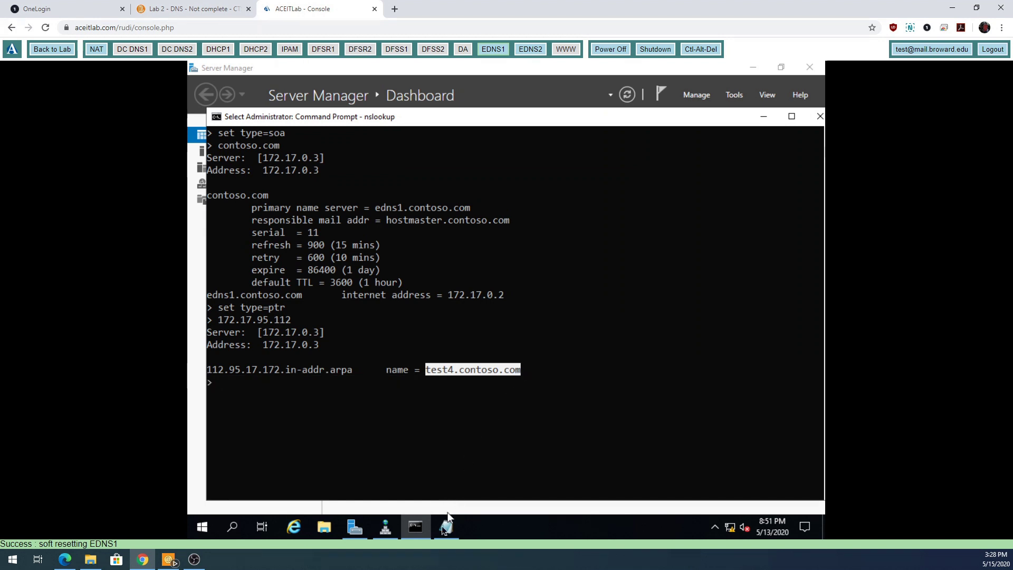
Look up the fake host's address in the contoso.com zone of DNS Manager and query PTR for 172.17.100.100 in nslookup.
left_click(384, 530)
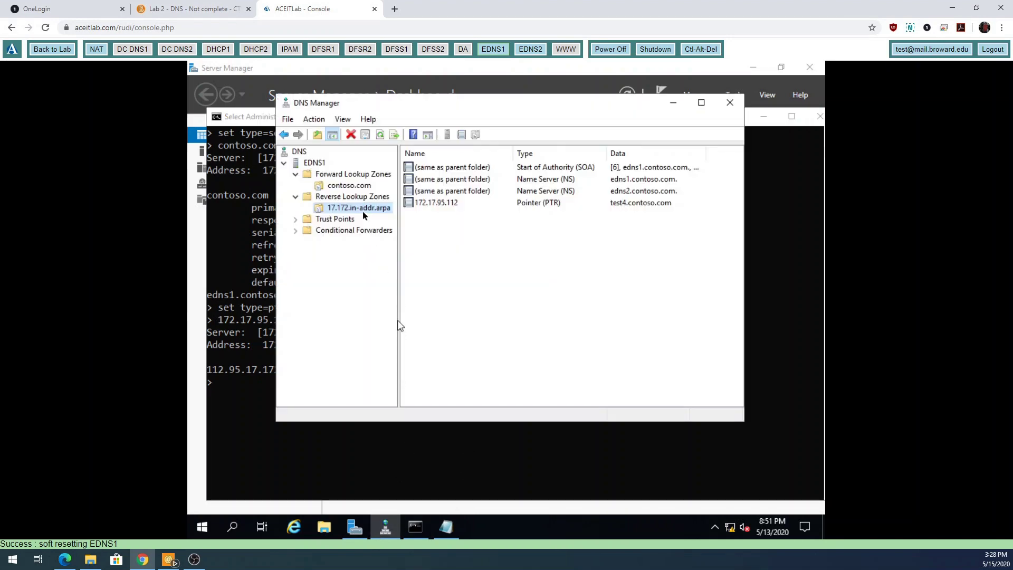
left_click(350, 186)
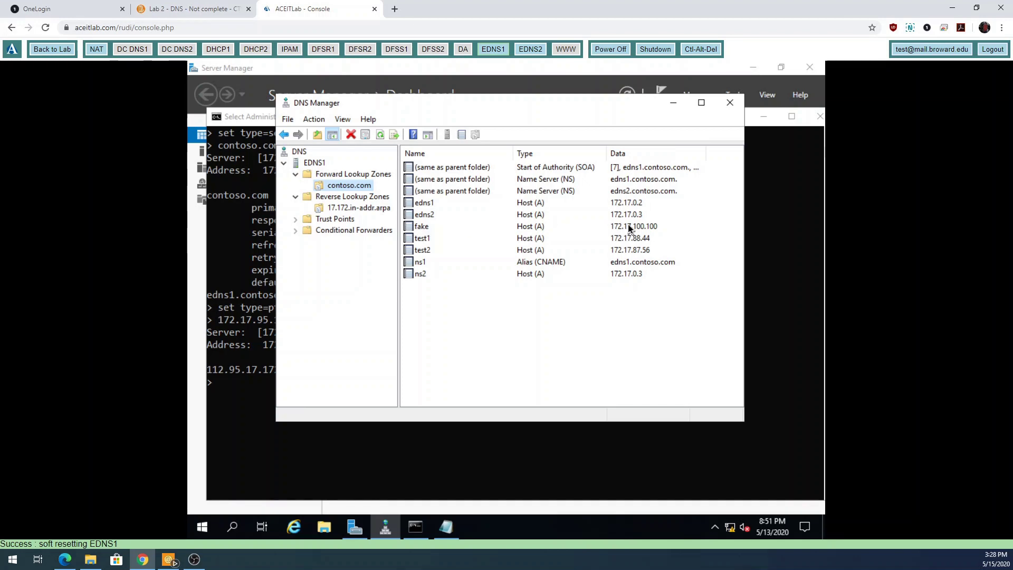
left_click(438, 443)
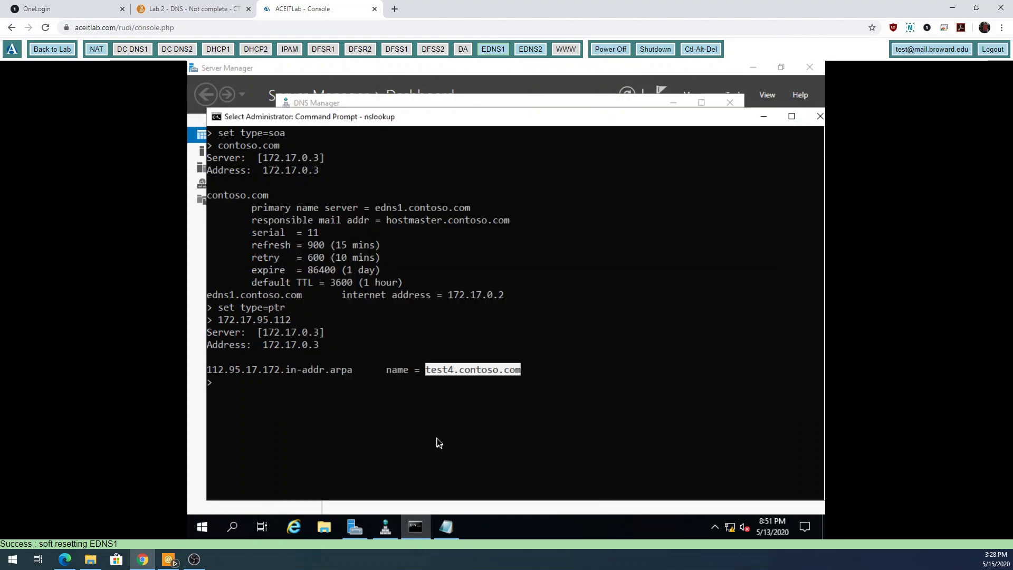
type("172.1")
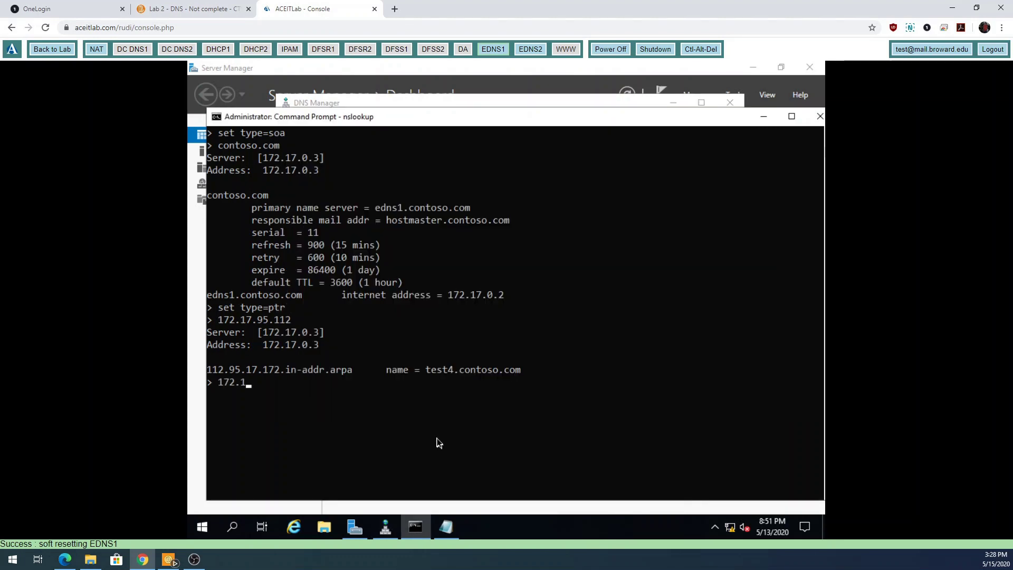
type("7.100.100")
key("Return")
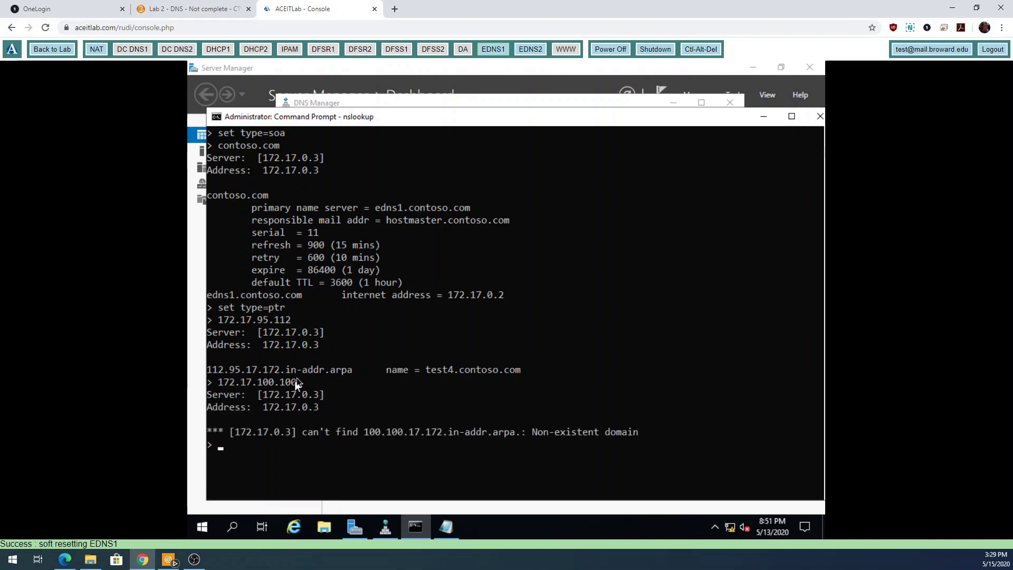
Compare the records of the 17.172.in-addr.arpa reverse zone with those of the contoso.com forward zone in DNS Manager.
left_click(451, 104)
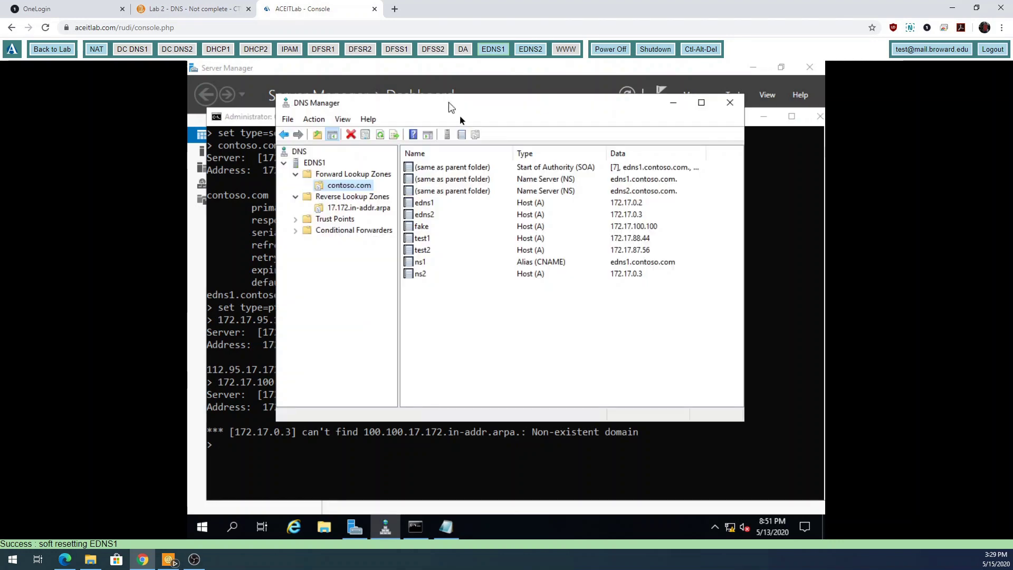
left_click(364, 208)
left_click(350, 185)
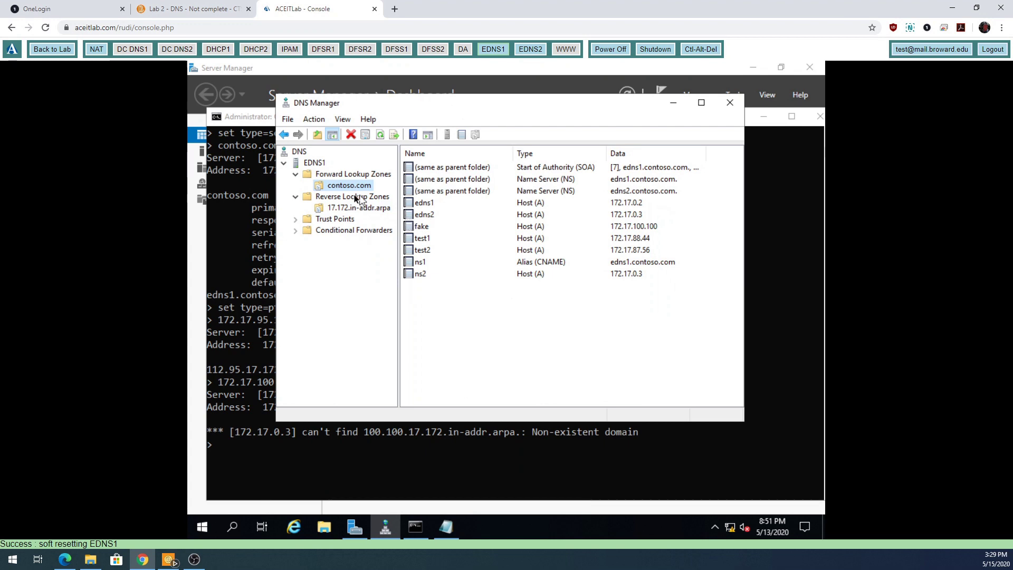
right_click(346, 208)
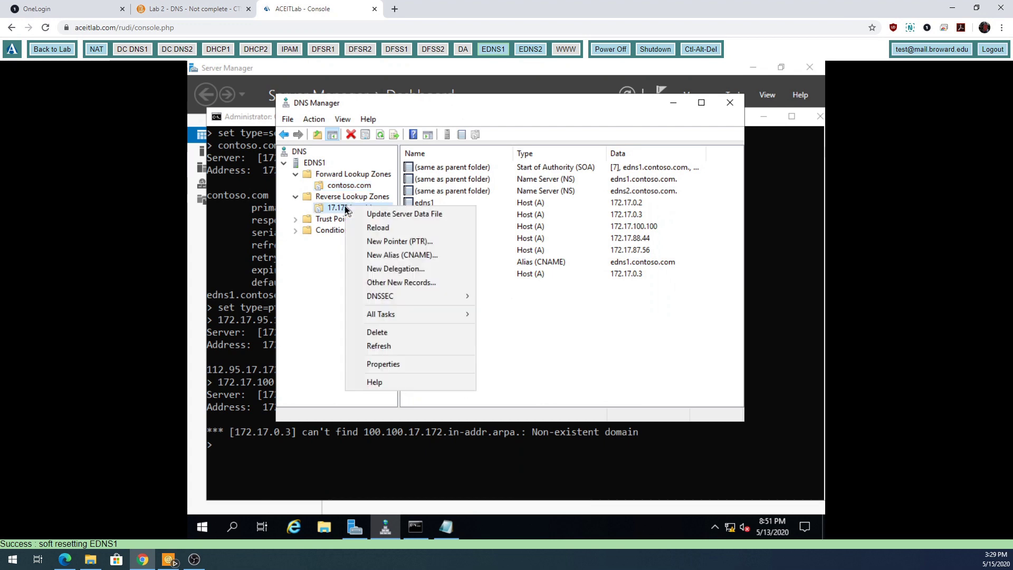
left_click(412, 244)
left_click(448, 178)
type("100.100")
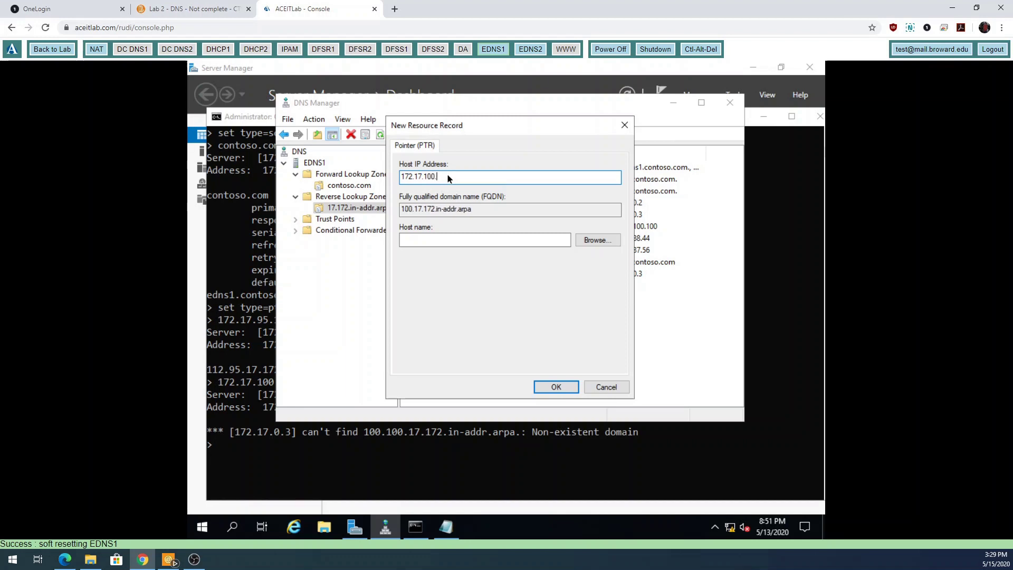
left_click(446, 240)
type("fake")
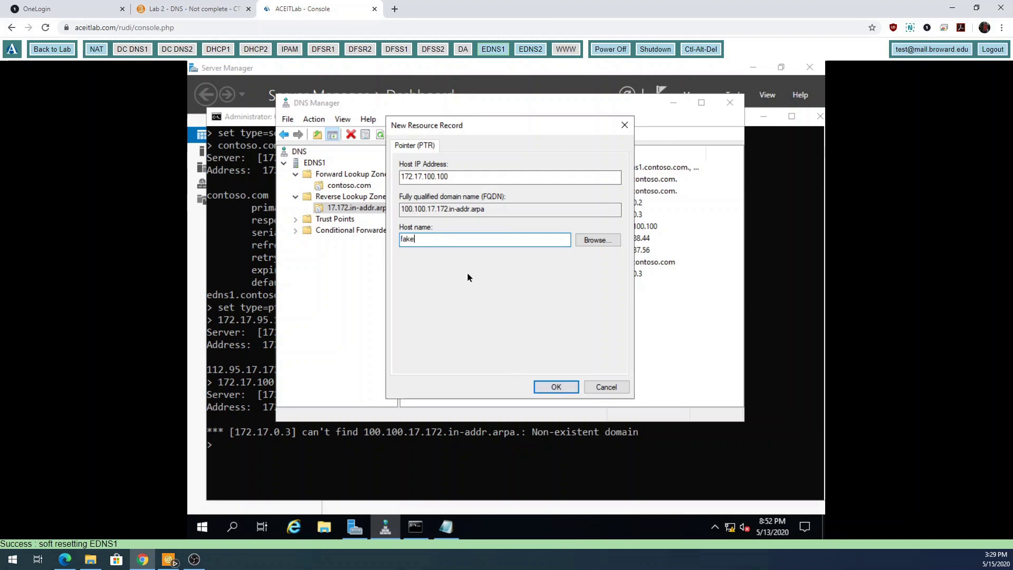
left_click(606, 387)
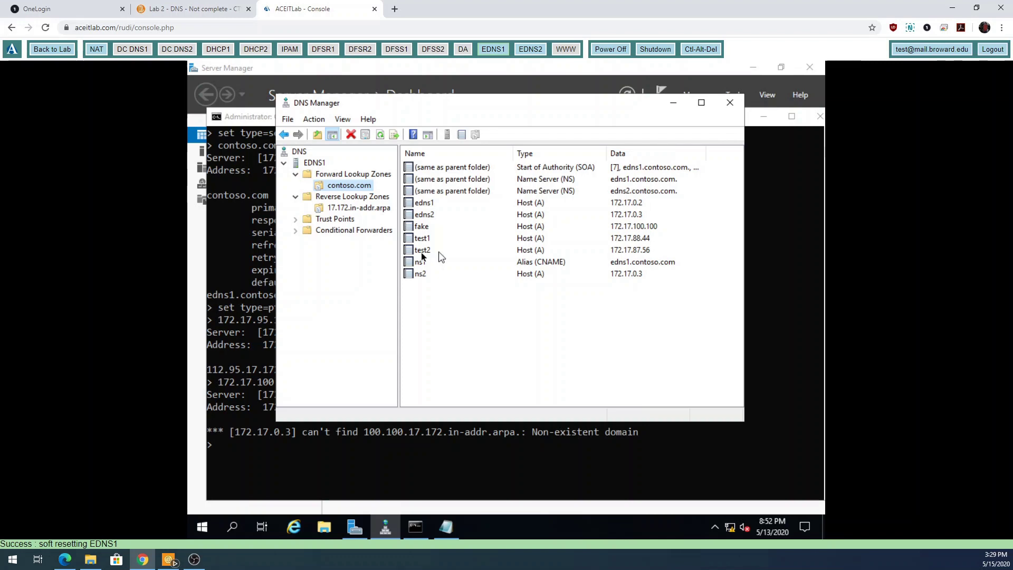
left_click(363, 209)
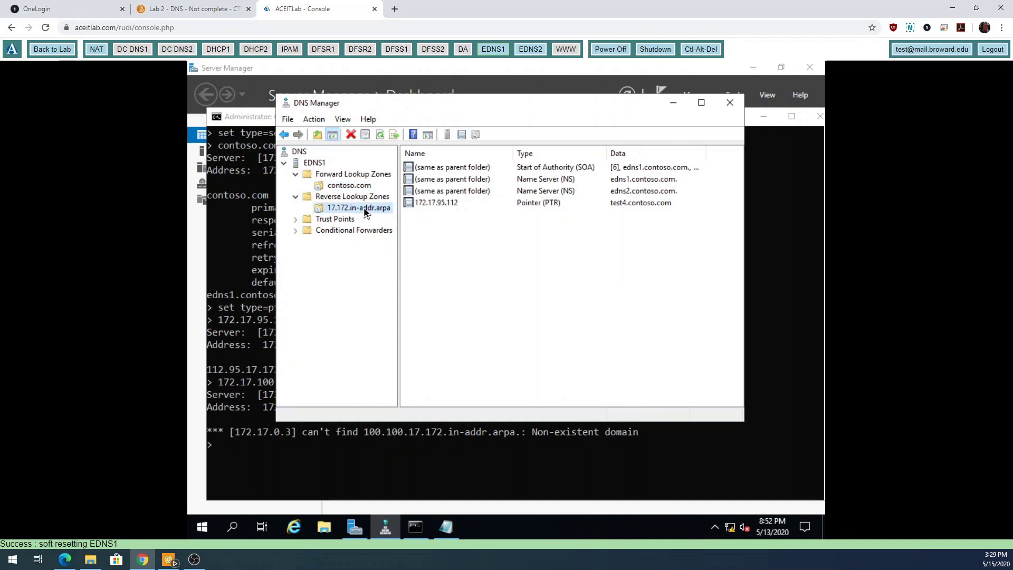
right_click(364, 210)
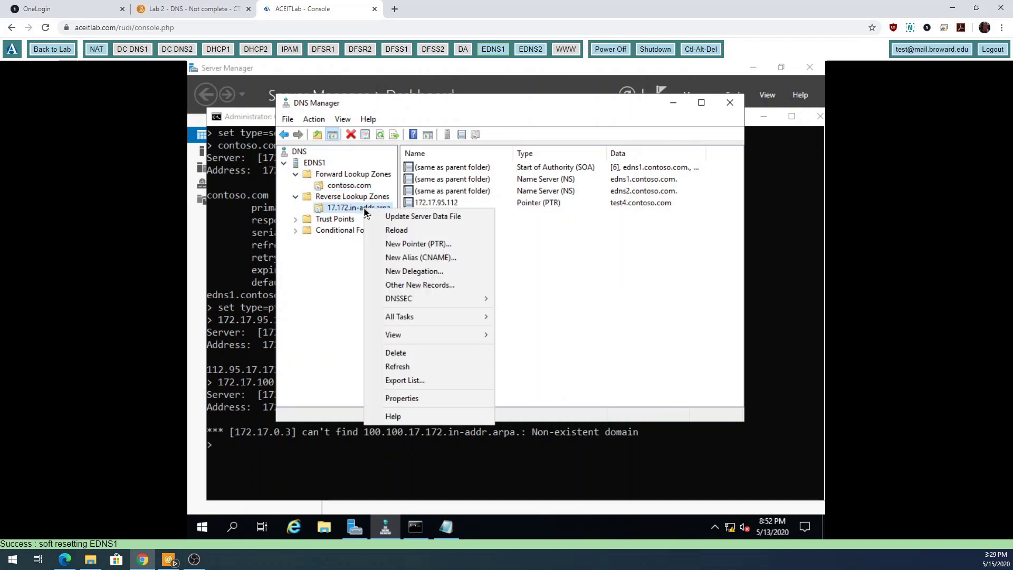
left_click(418, 244)
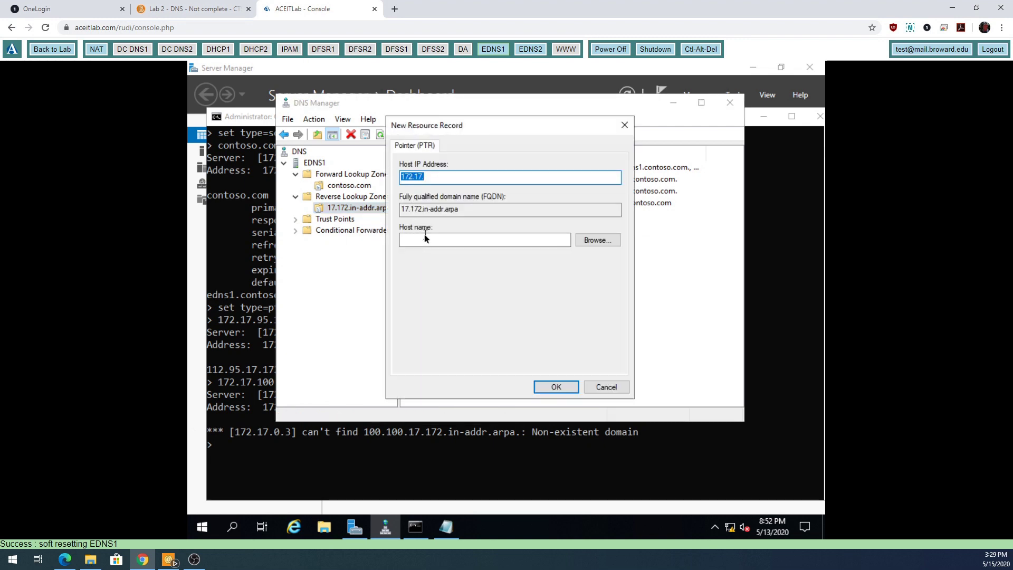
left_click(623, 389)
Enable updating of the associated pointer (PTR) record for the fake host record in the contoso.com zone and save it.
left_click(359, 189)
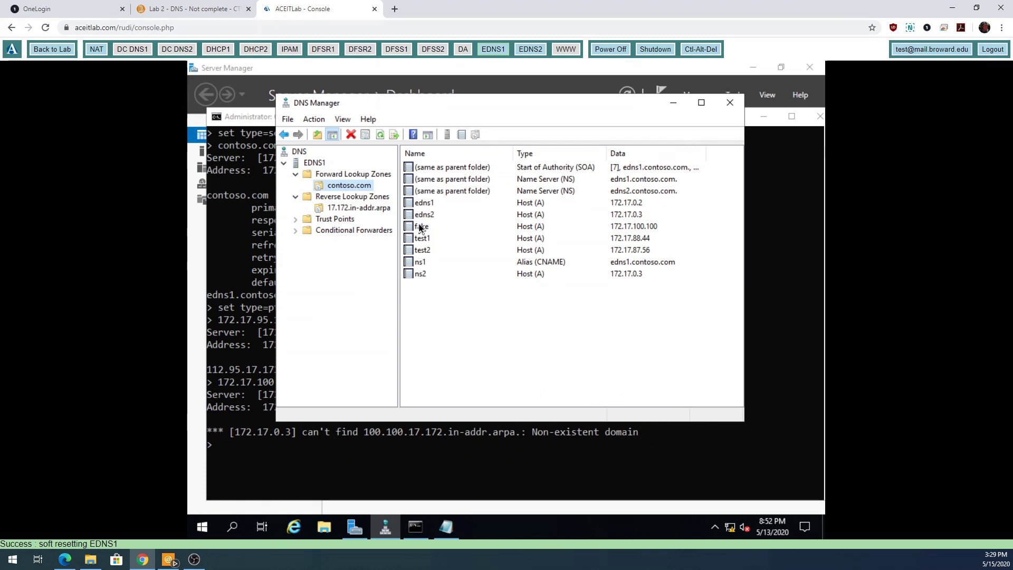
left_click(420, 228)
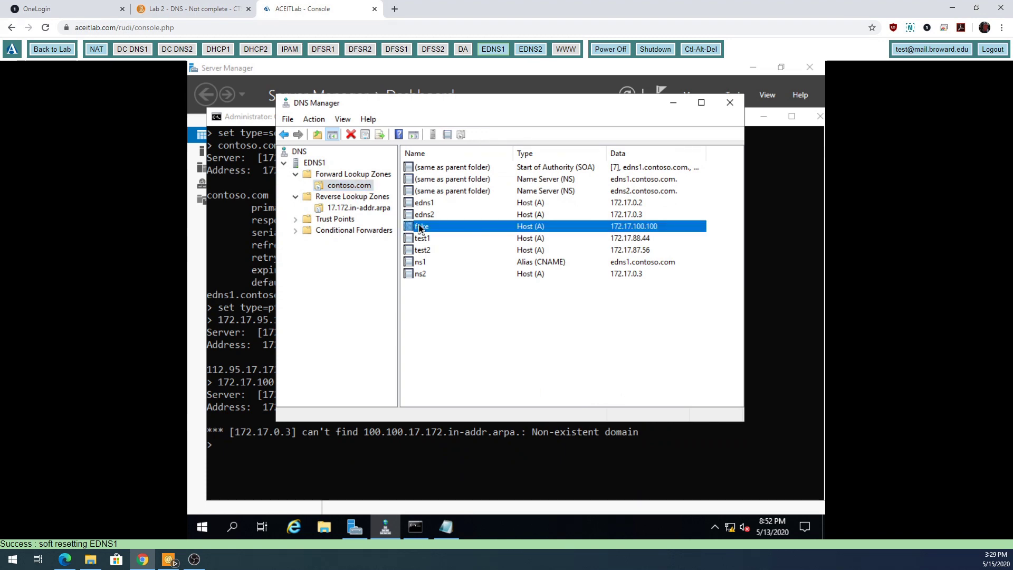
double_click(420, 226)
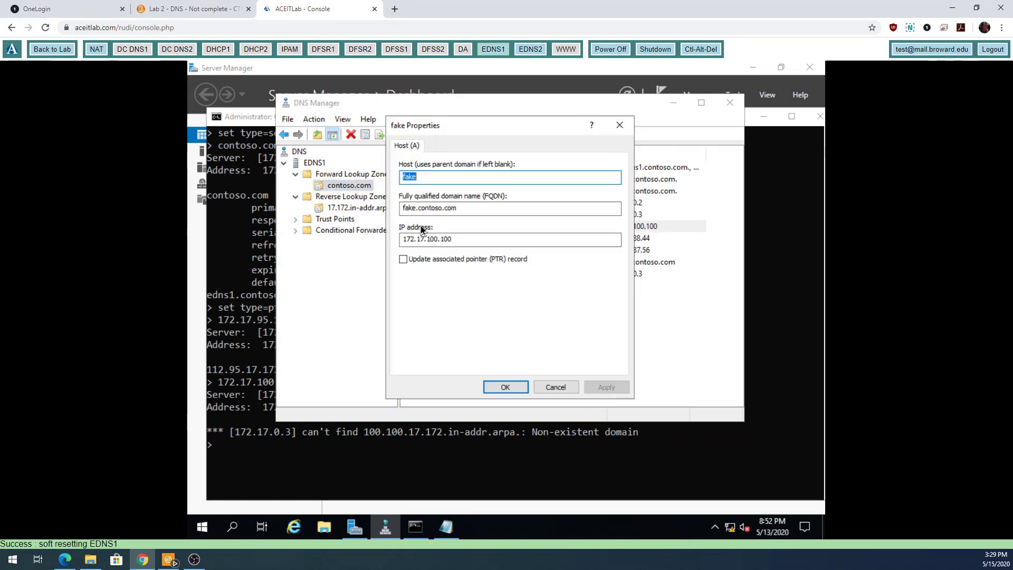
left_click(404, 260)
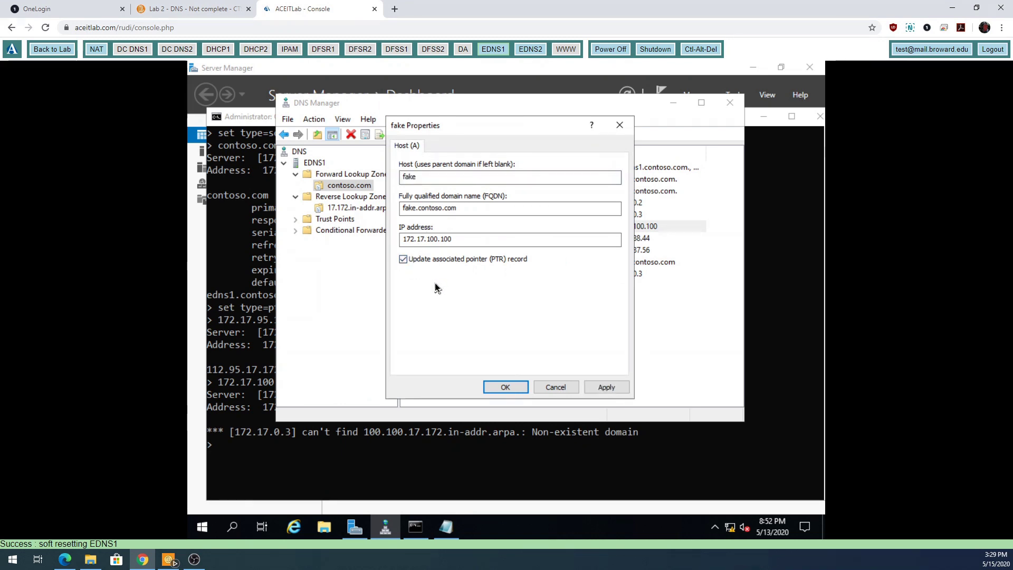
left_click(405, 243)
left_click(504, 388)
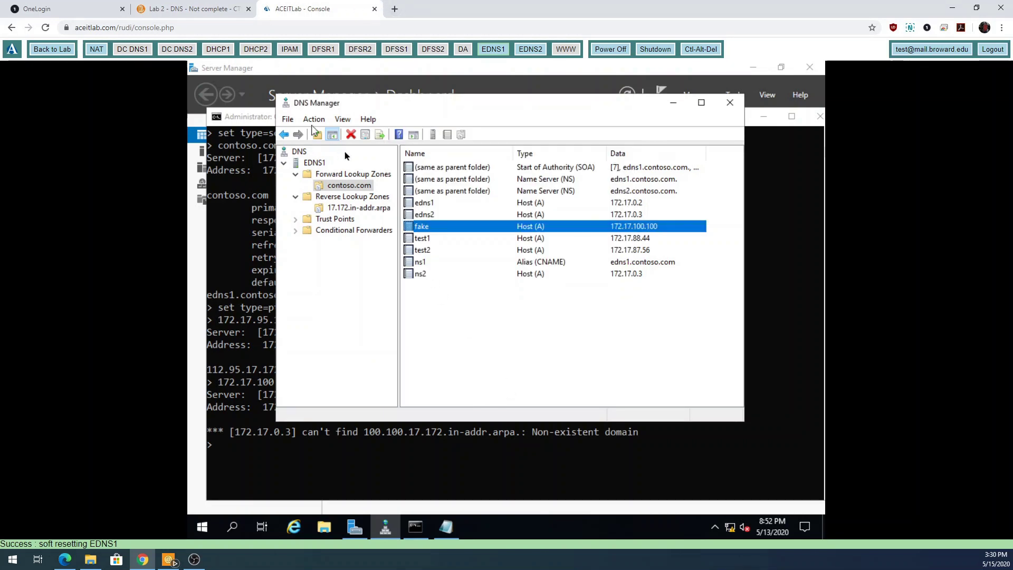
Refresh the 17.172.in-addr.arpa zone, inspect its PTR records, and return to the contoso.com zone for comparison.
left_click(364, 210)
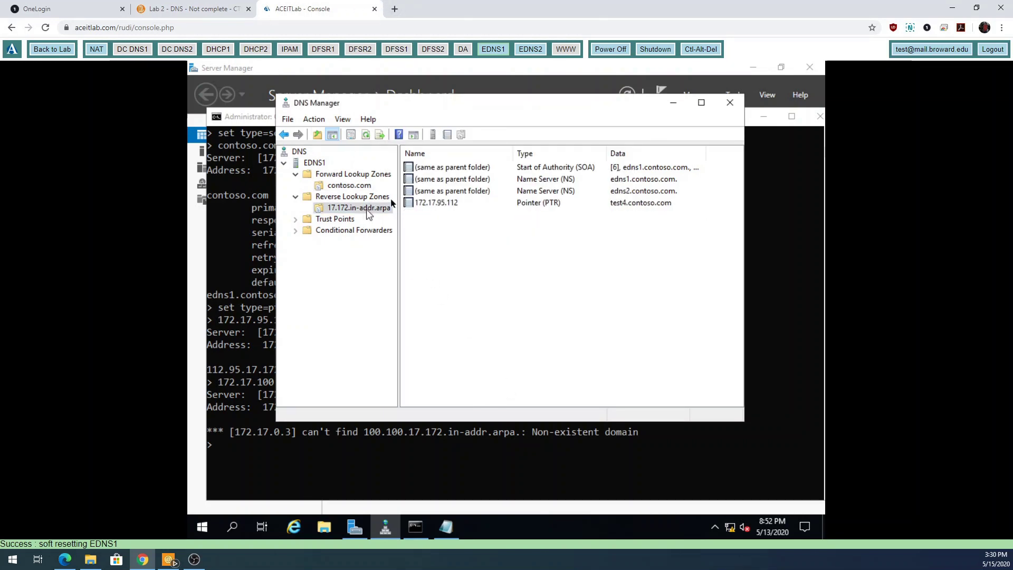
left_click(367, 135)
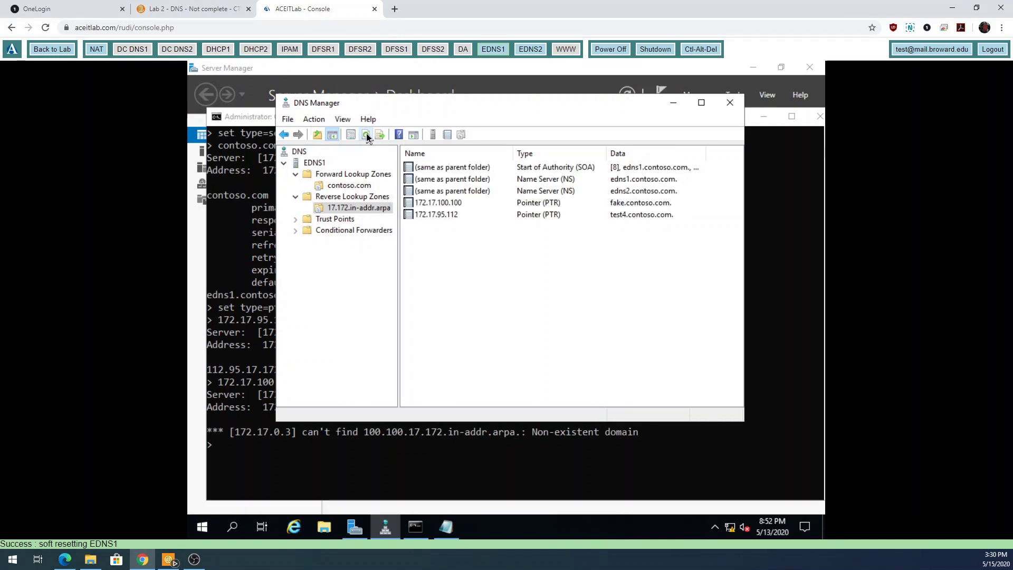
left_click(434, 214)
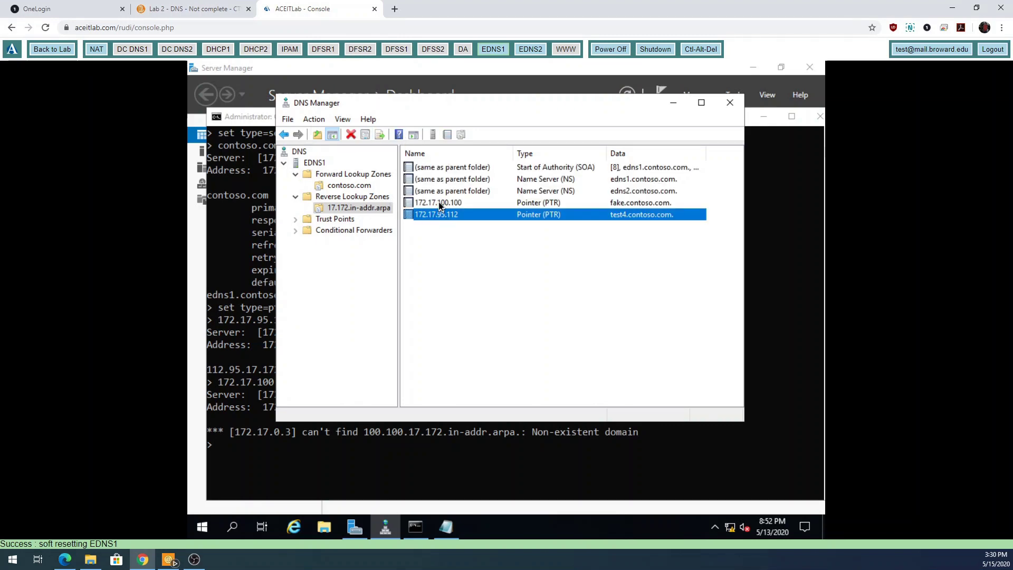
left_click(438, 203)
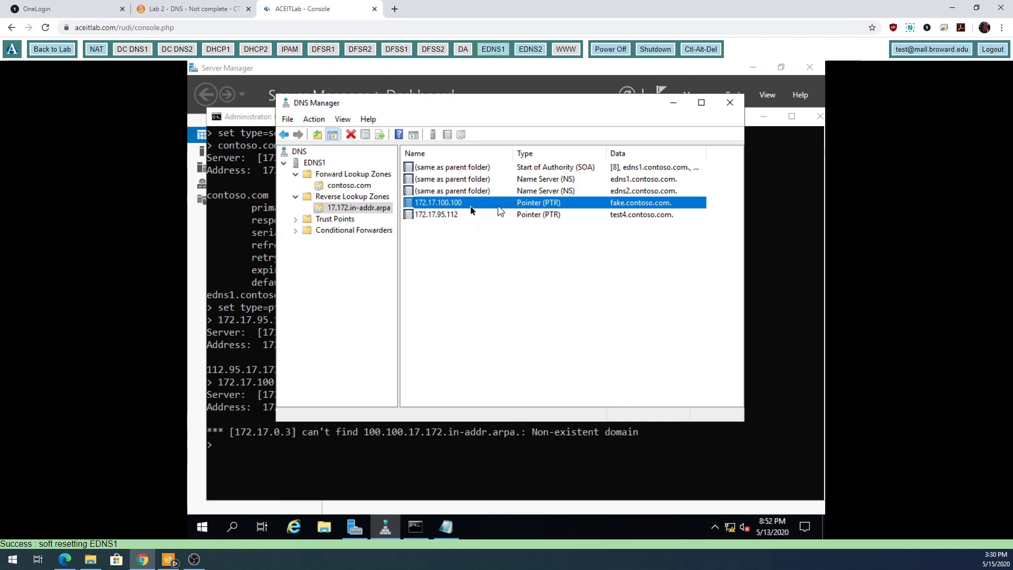
left_click(359, 187)
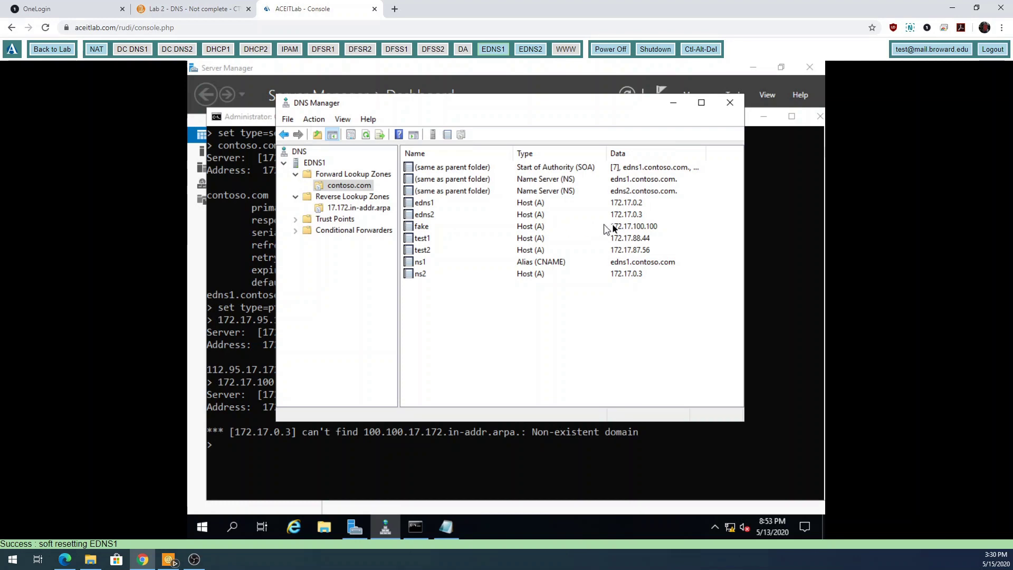
Inspect the PTR option of the test1 host record without saving, then refresh the 17.172.in-addr.arpa zone and return to contoso.com.
double_click(421, 239)
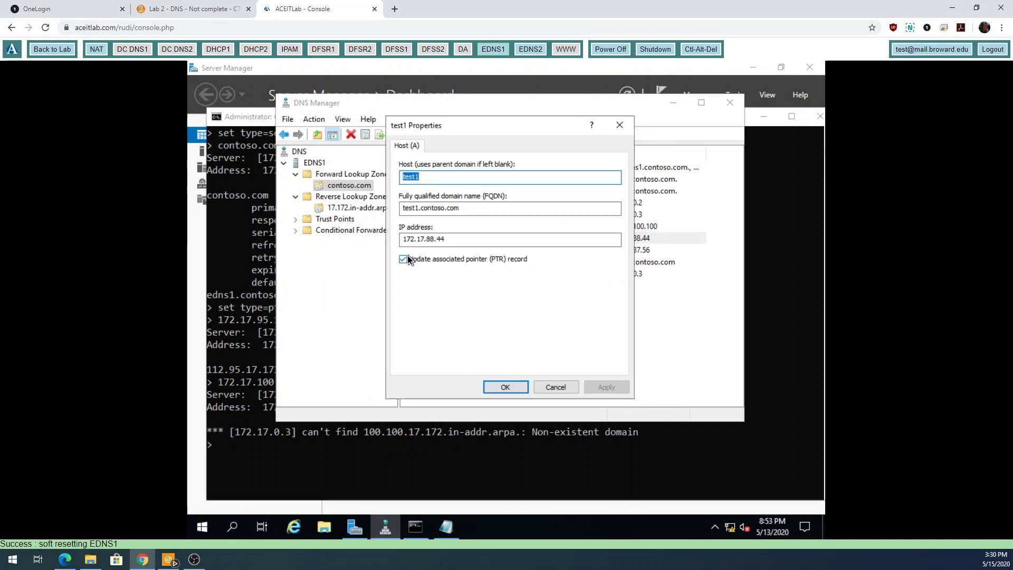
left_click(404, 259)
left_click(556, 386)
left_click(375, 213)
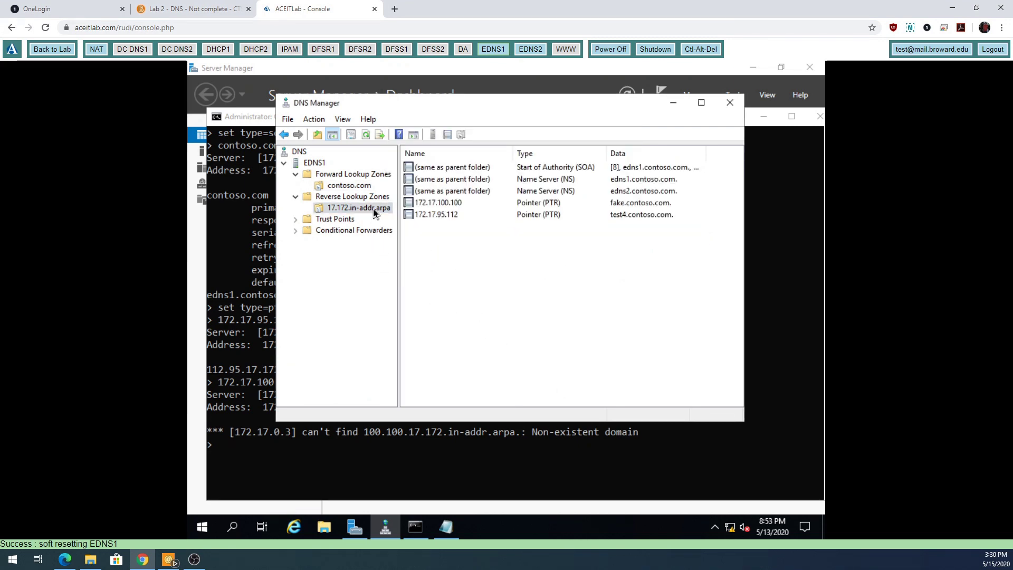
left_click(366, 135)
left_click(349, 186)
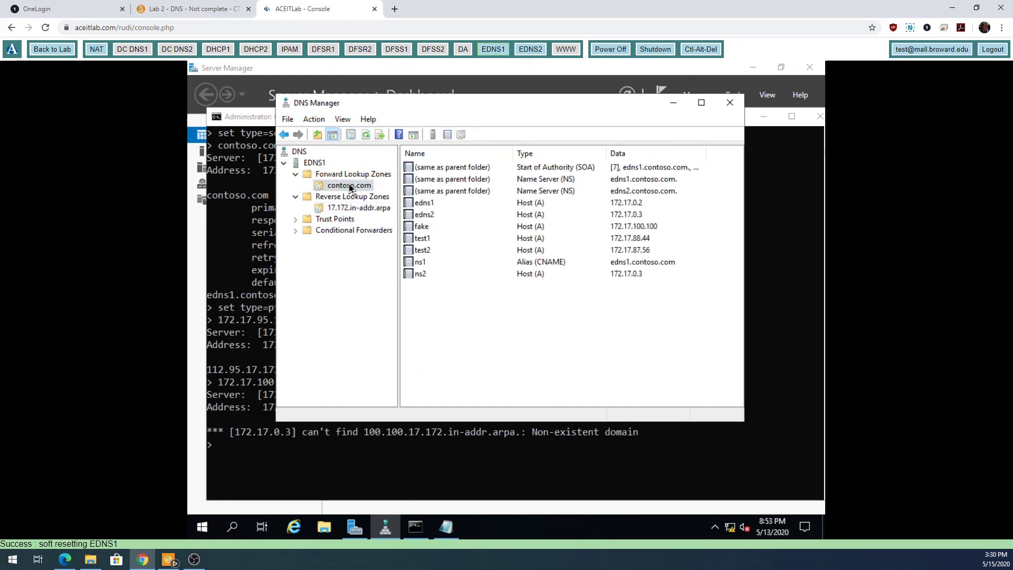
Turn the associated pointer (PTR) update off and apply it for the test1 host record, then turn it back on and save.
left_click(421, 239)
double_click(421, 239)
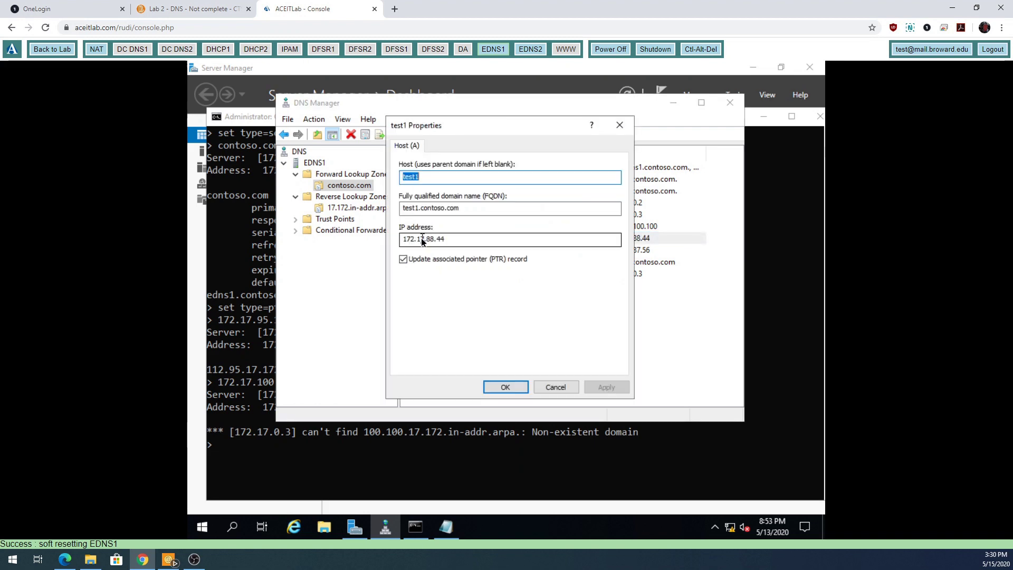
left_click(404, 259)
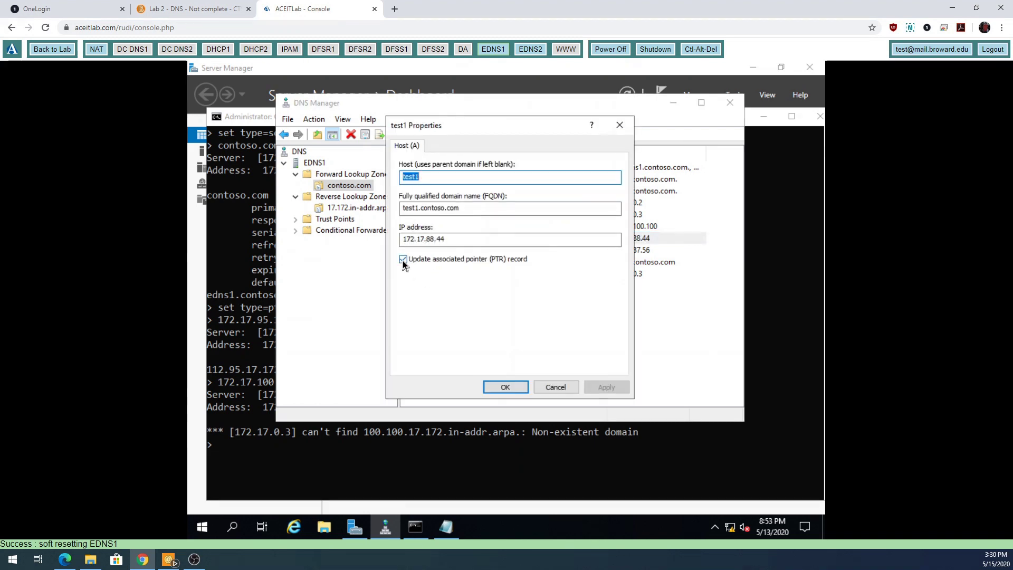
left_click(403, 260)
left_click(607, 387)
left_click(403, 259)
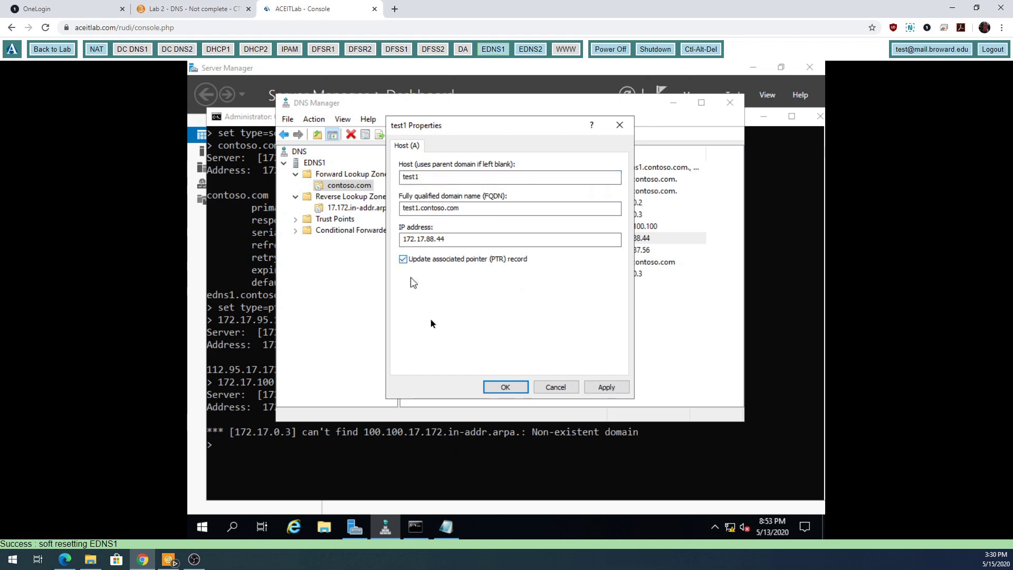
left_click(508, 386)
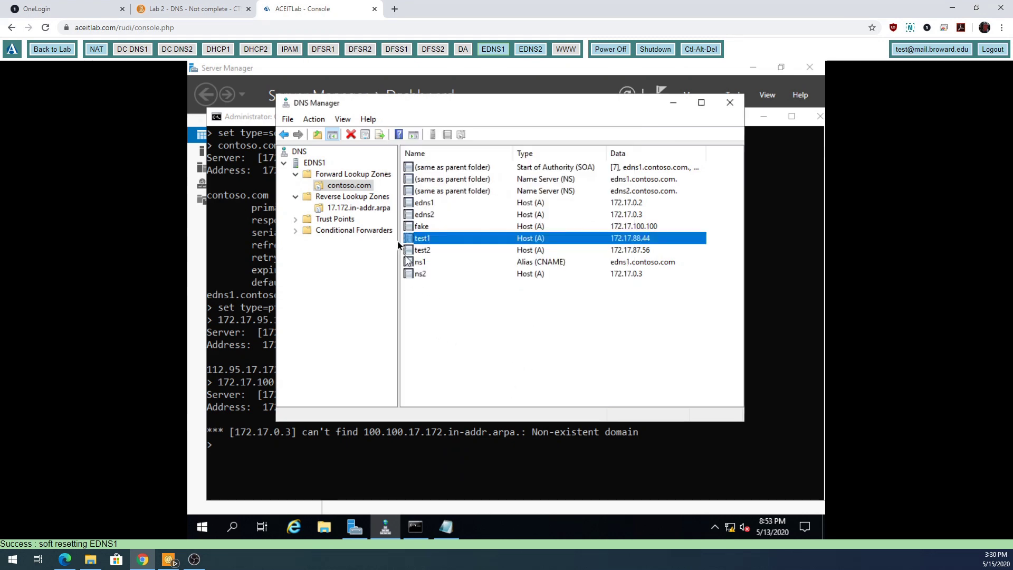
Refresh the 17.172.in-addr.arpa reverse zone and look for the pointer record of test1.
left_click(377, 209)
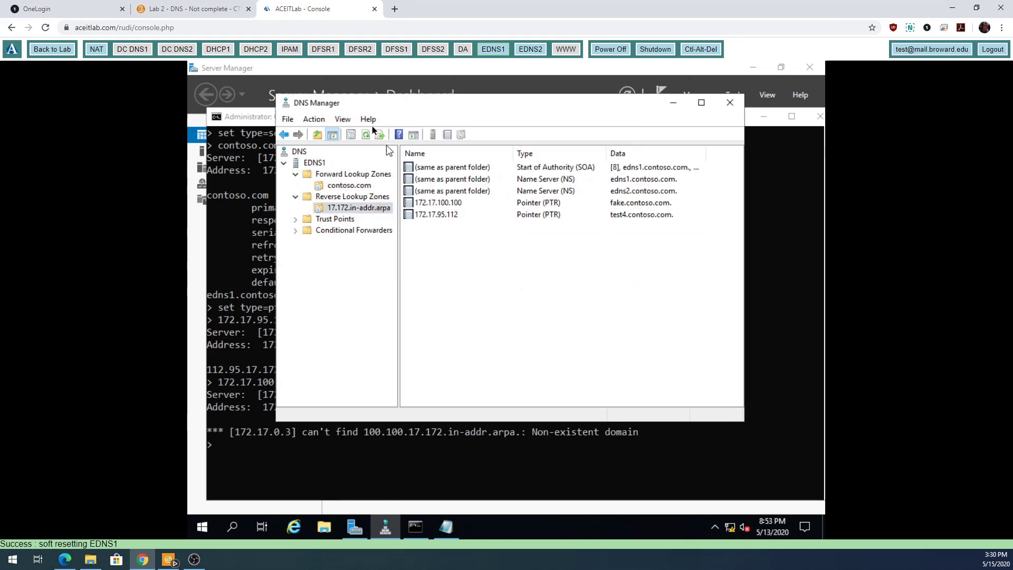
left_click(367, 135)
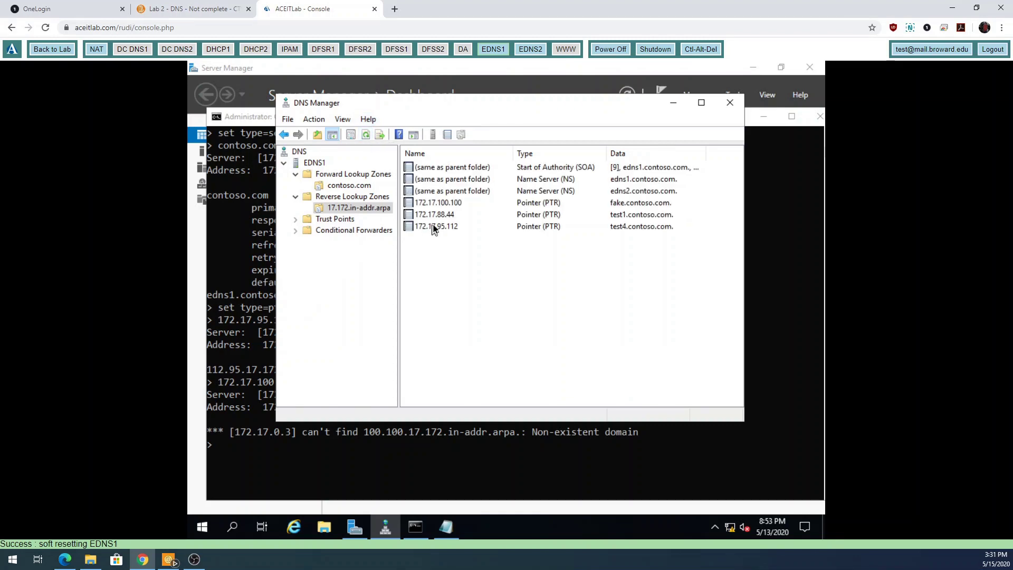
left_click(465, 461)
left_click(435, 103)
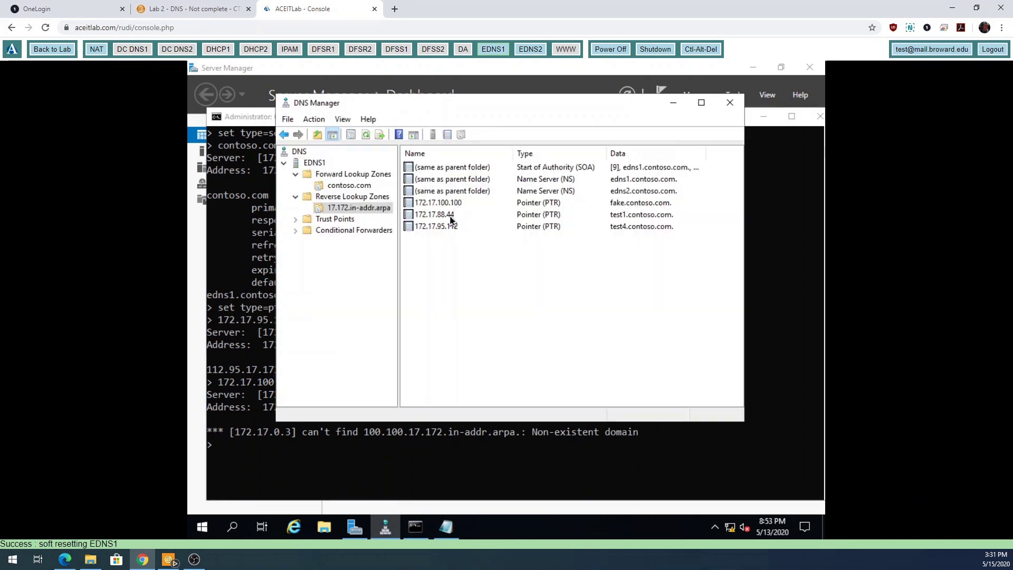
Query the PTR record for 172.17.88.44 in nslookup, checking the address against the reverse zone in DNS Manager.
left_click(371, 455)
type("172.")
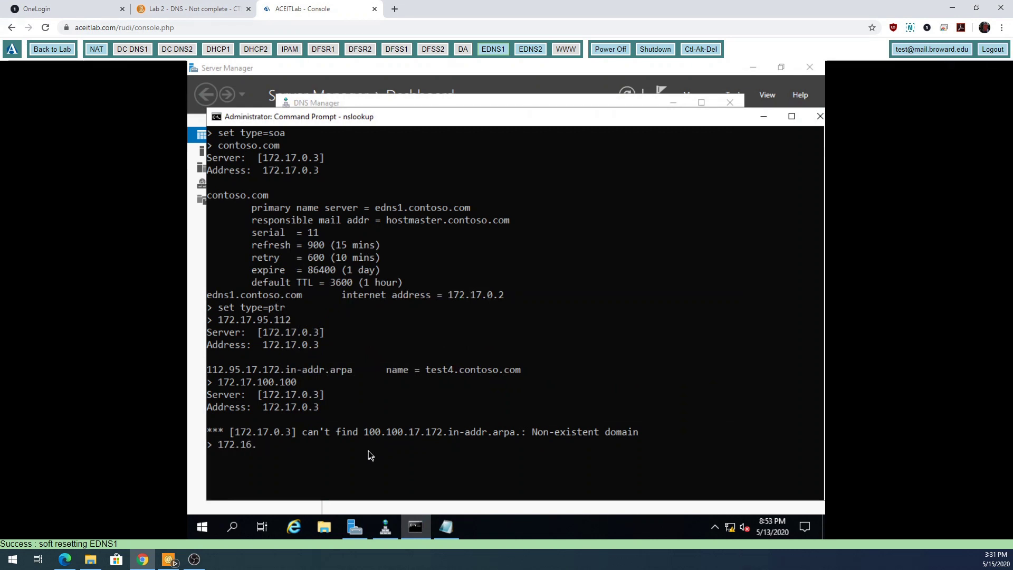
type("17.88.")
left_click(493, 106)
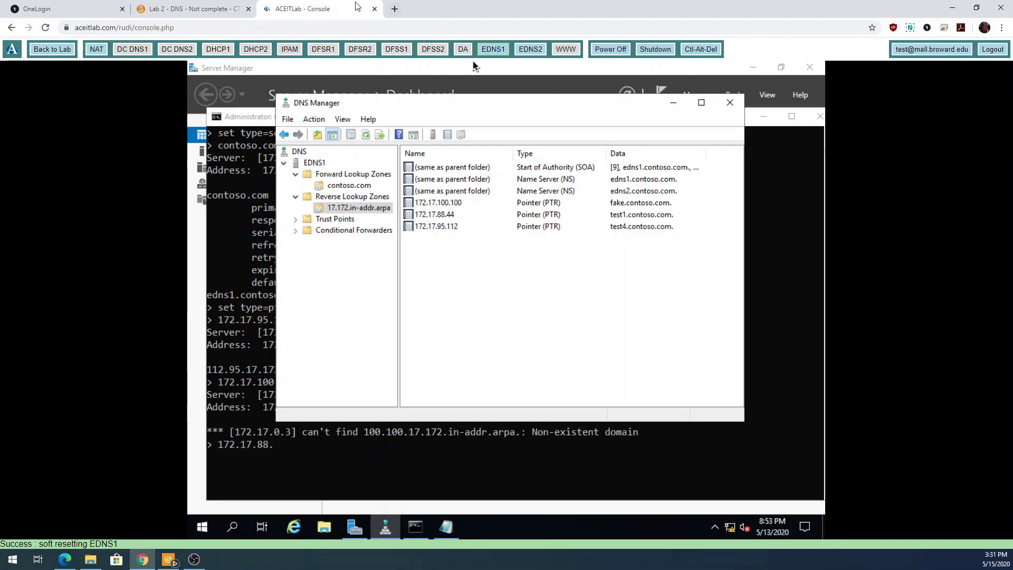
left_click(229, 293)
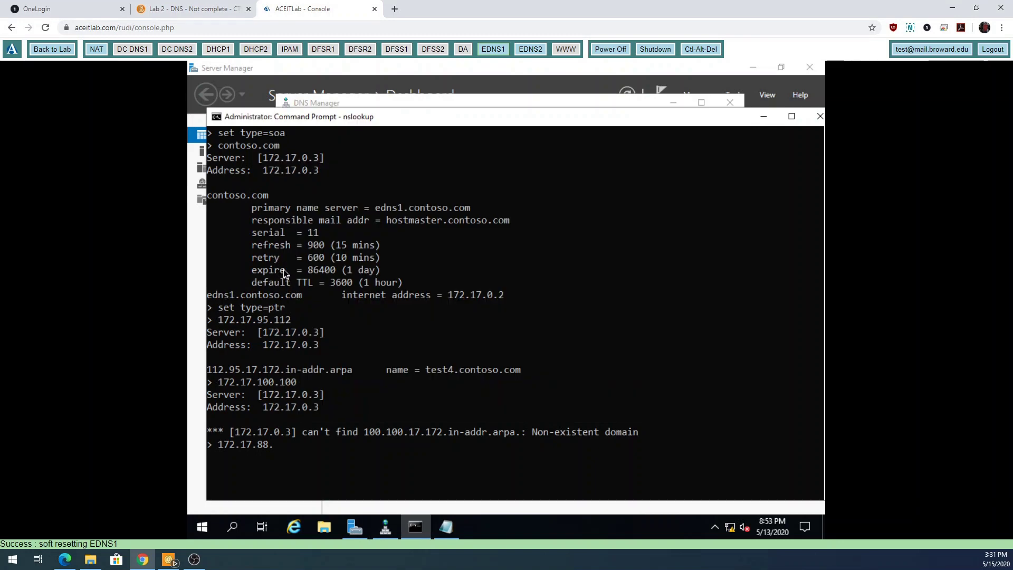
type("44")
key("Return")
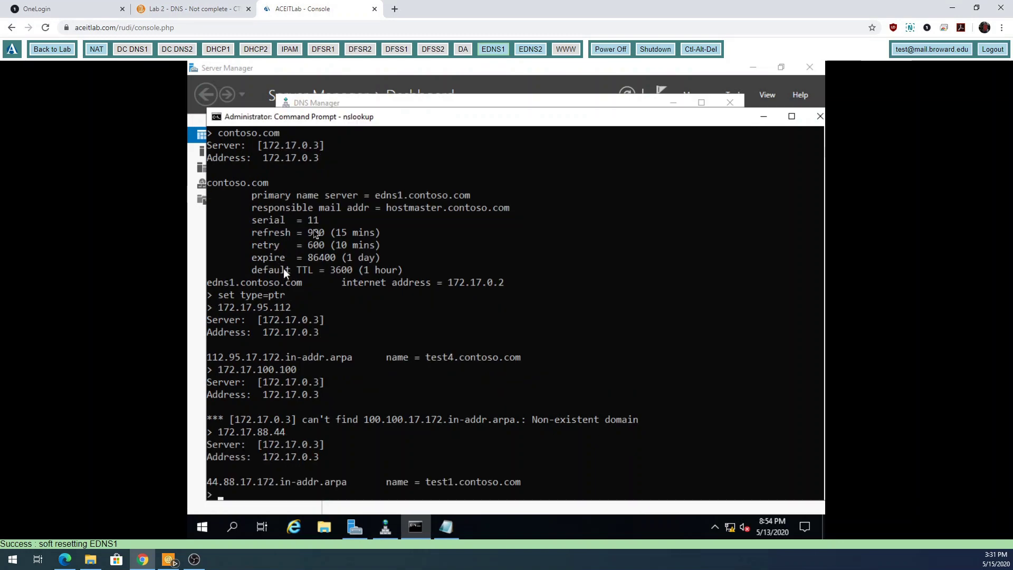
Highlight the queried address, its in-addr.arpa name and the returned host name in the nslookup output.
left_click_drag(224, 432, 286, 433)
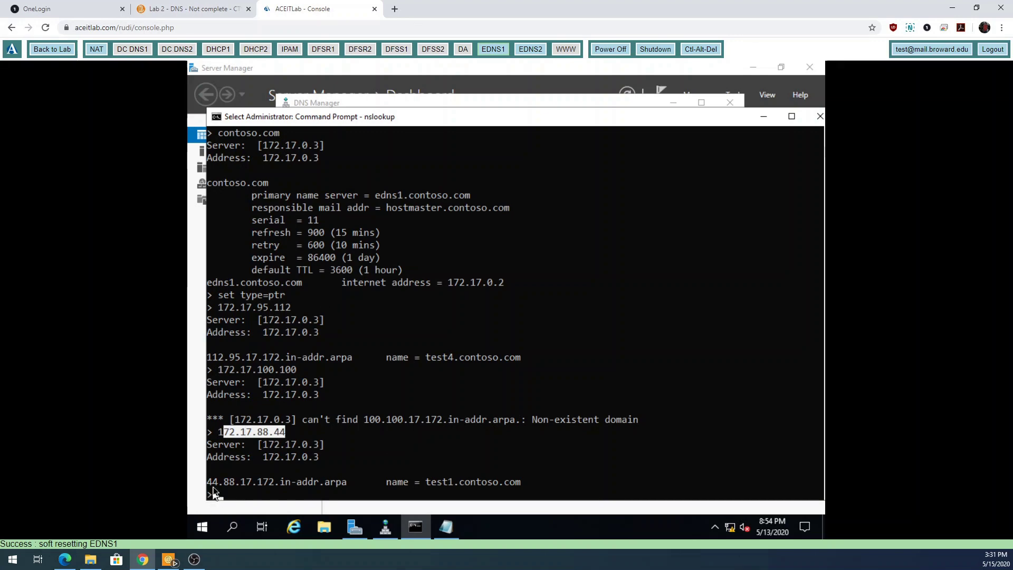
left_click_drag(208, 482, 347, 491)
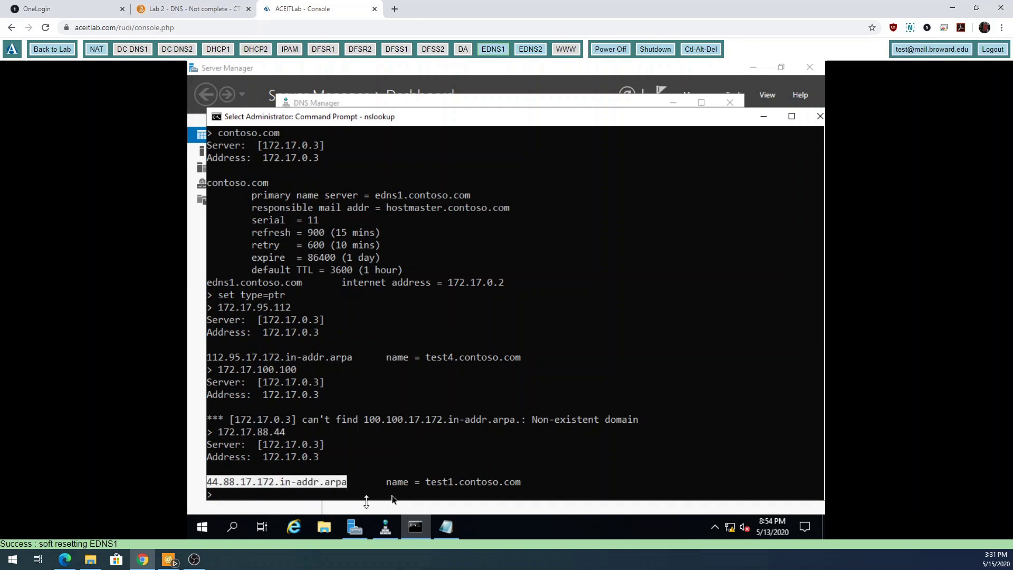
left_click(427, 483)
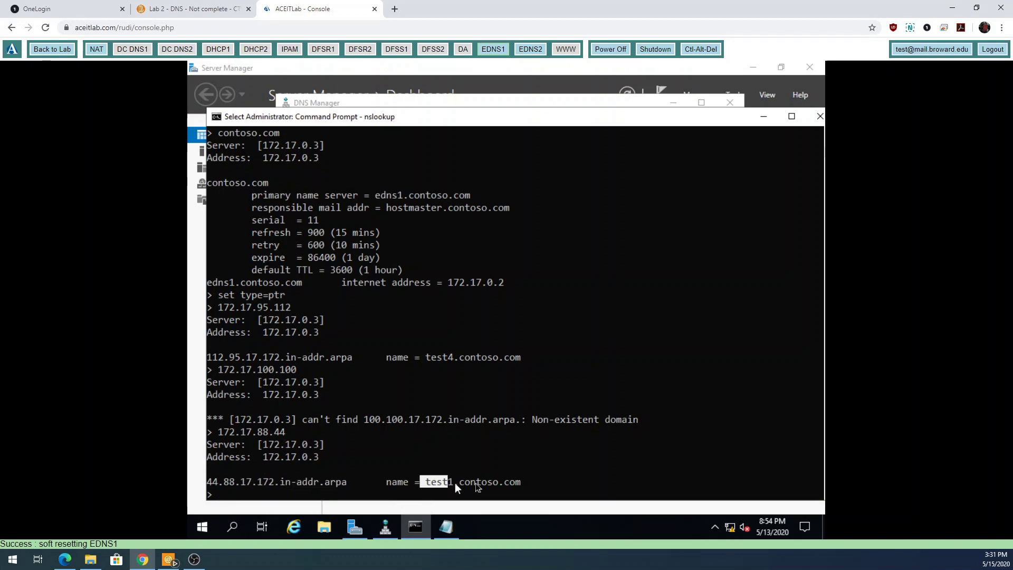
left_click_drag(511, 489, 527, 489)
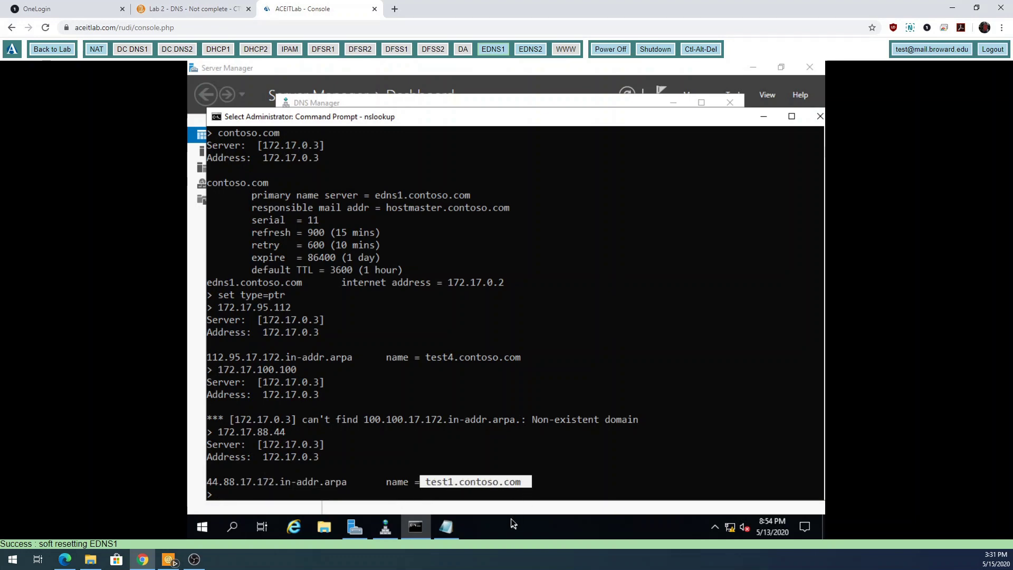
Look up the test2 host's address in the contoso.com zone and query PTR for 172.17.87.56 in nslookup.
left_click(548, 102)
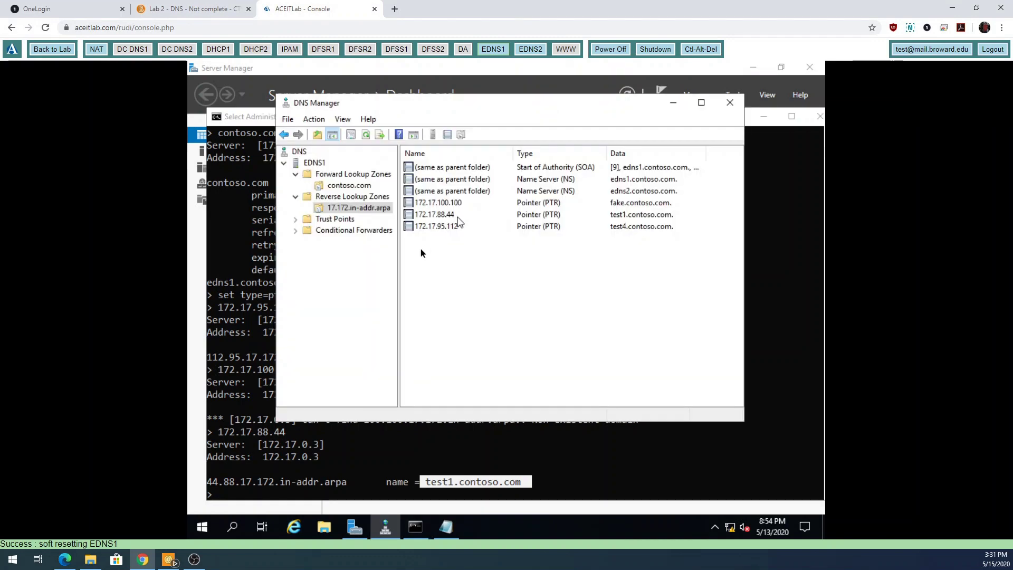
left_click(350, 188)
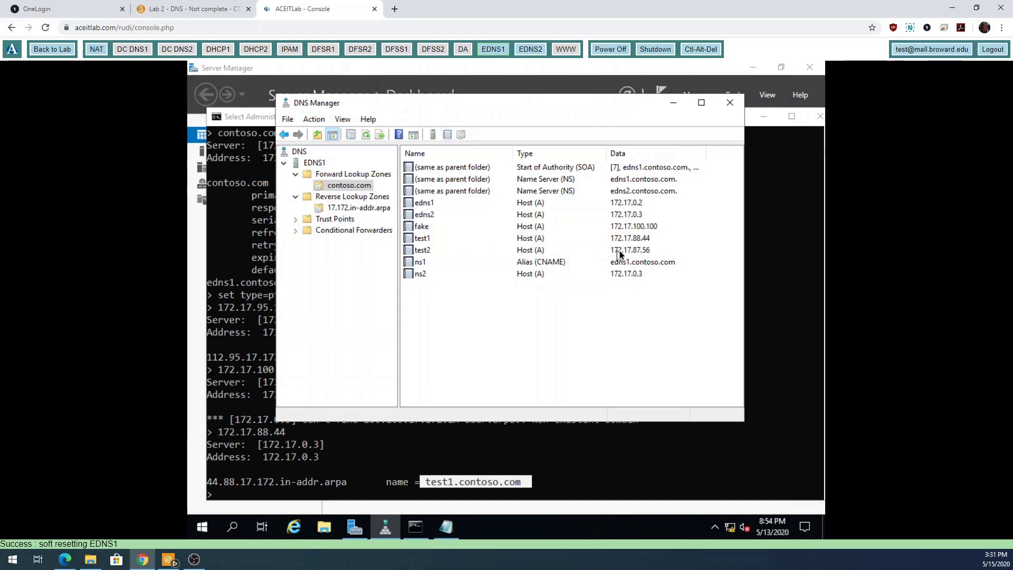
left_click(537, 457)
type("1")
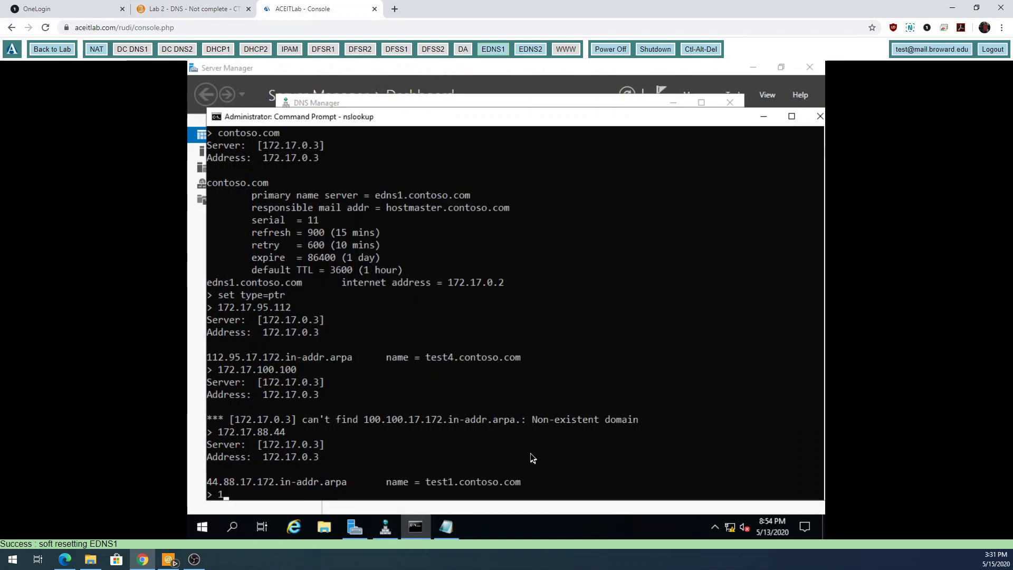
type("72.17")
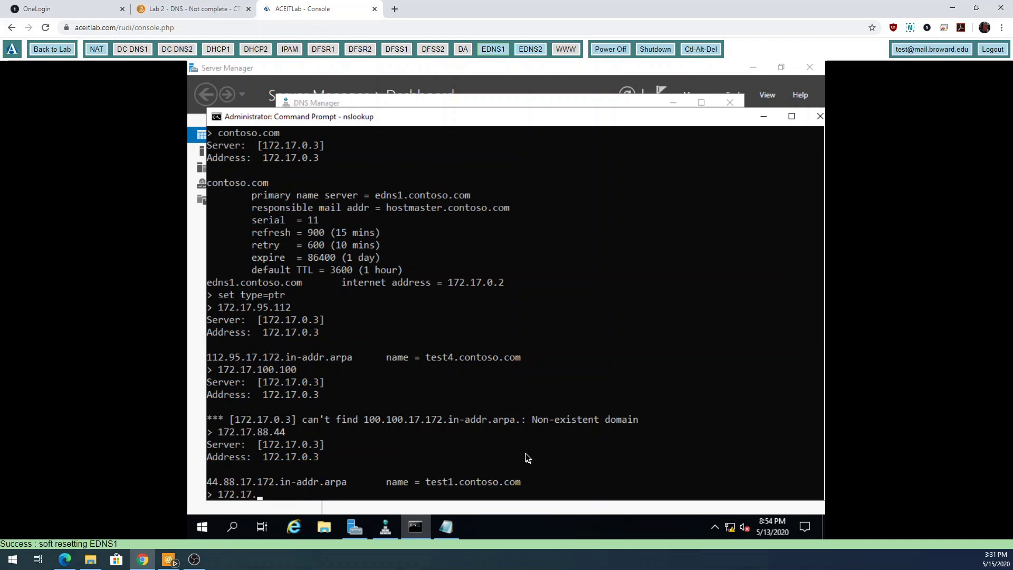
type(".87.56")
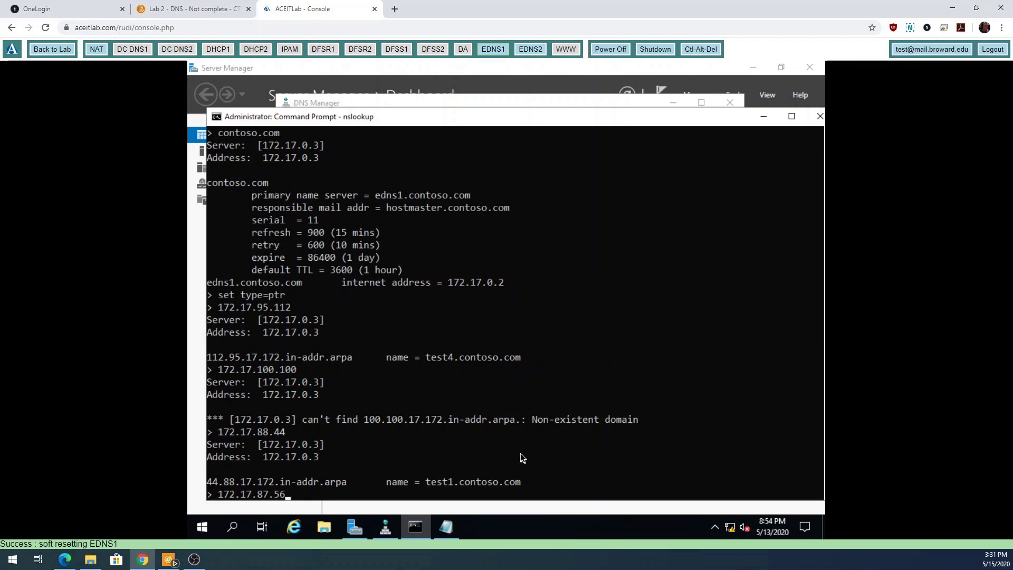
left_click(515, 101)
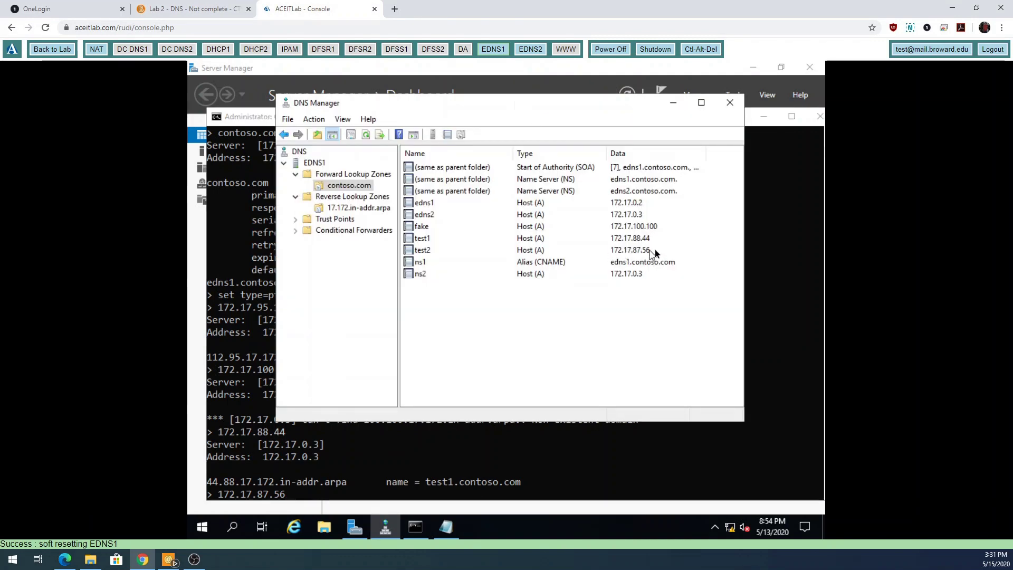
left_click(536, 462)
key("Return")
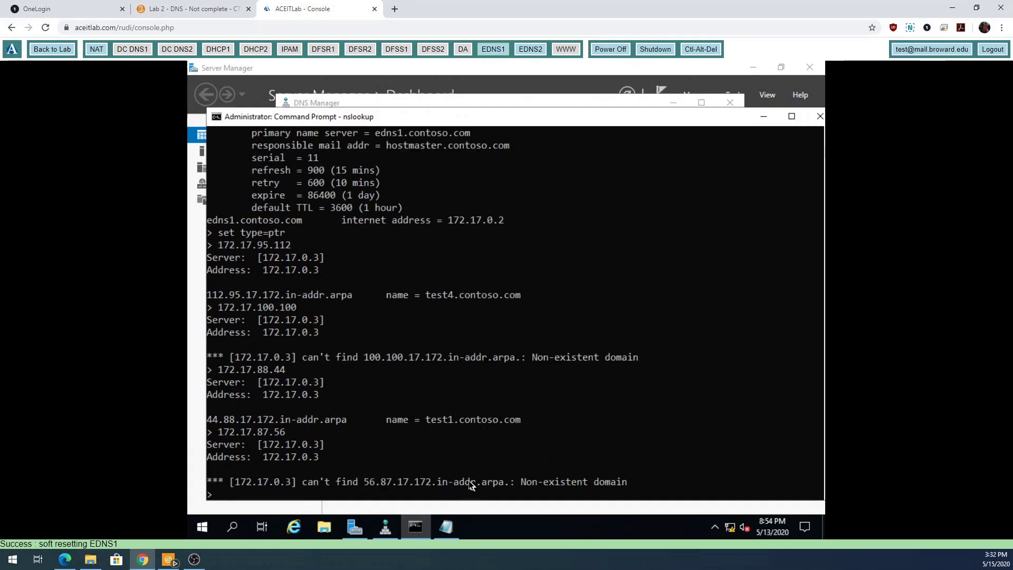
Check the 17.172.in-addr.arpa zone in DNS Manager for a test2 pointer record and return to the contoso.com zone.
left_click(486, 105)
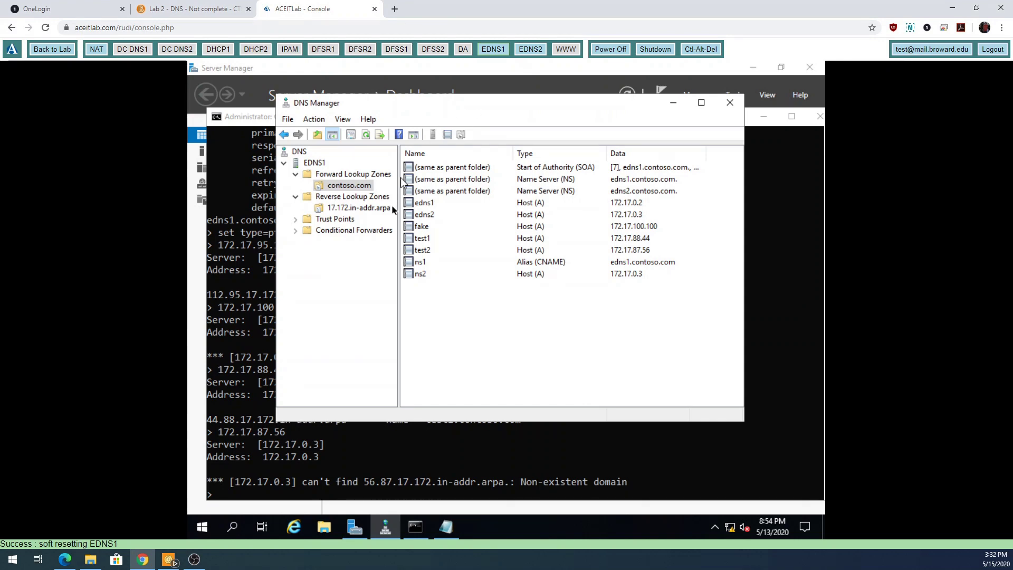
left_click(351, 209)
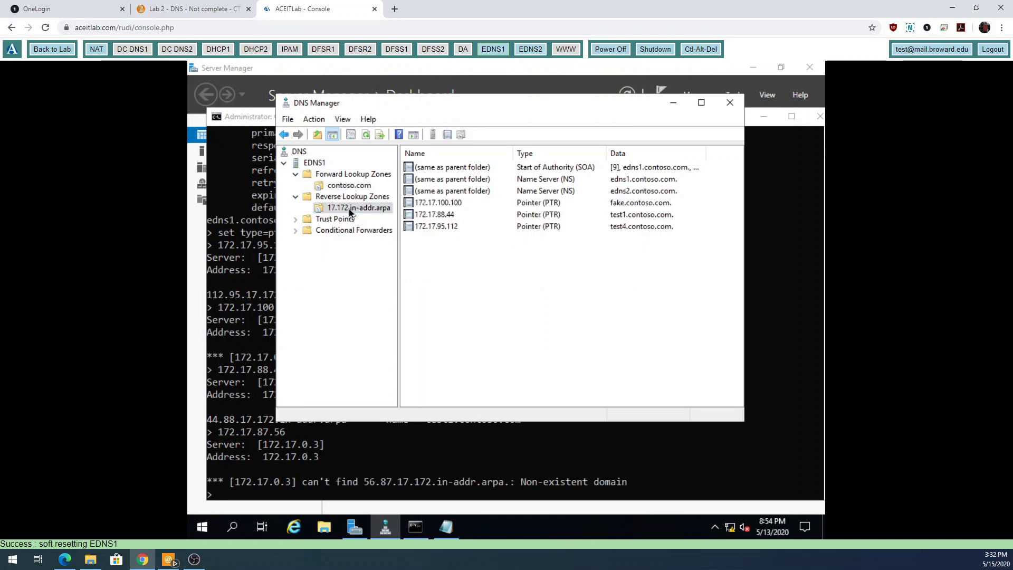
left_click(349, 186)
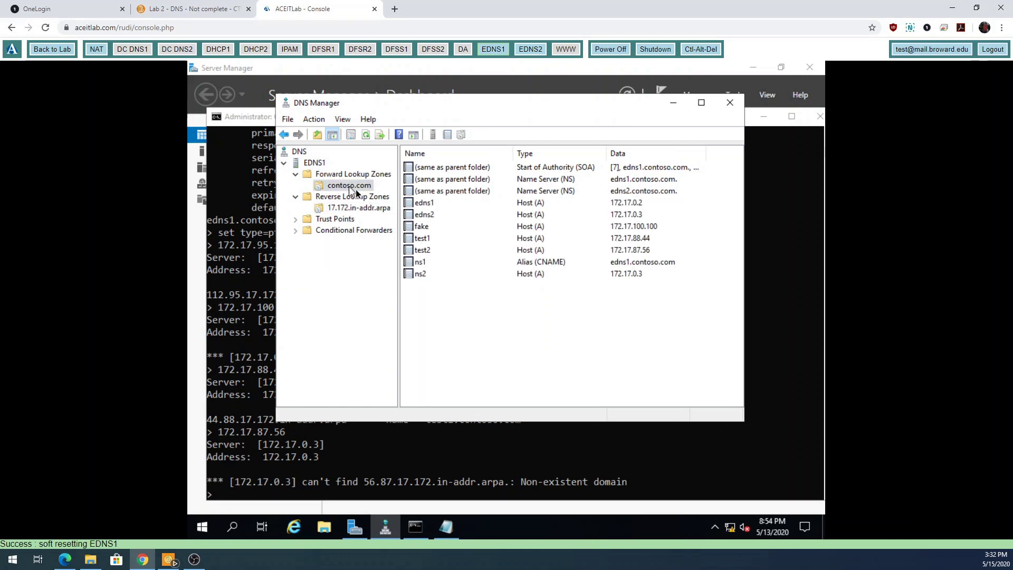
Clear and apply the associated pointer (PTR) update option of the test2 host record, then enable it again and save.
left_click(422, 251)
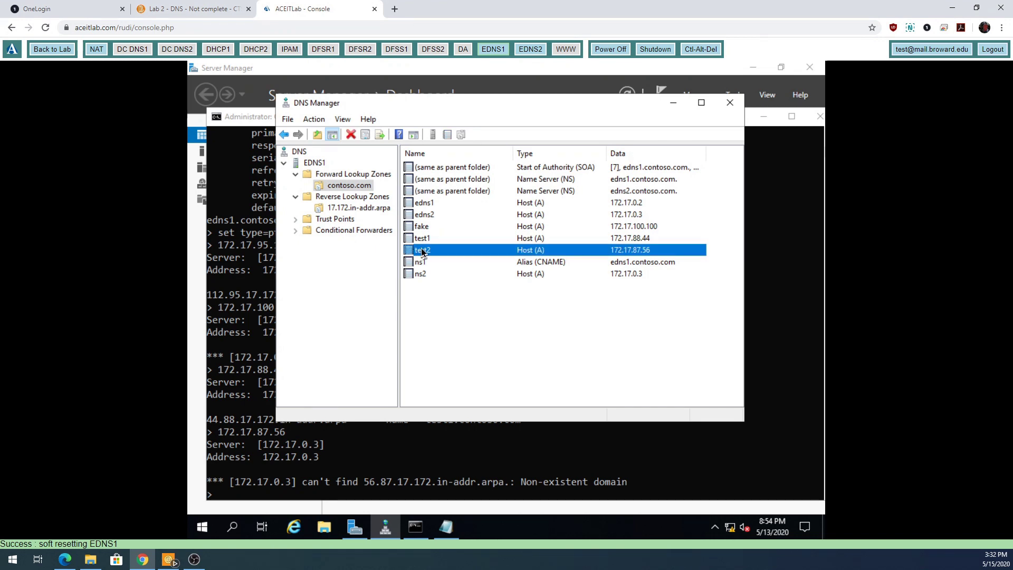
double_click(423, 251)
left_click(403, 258)
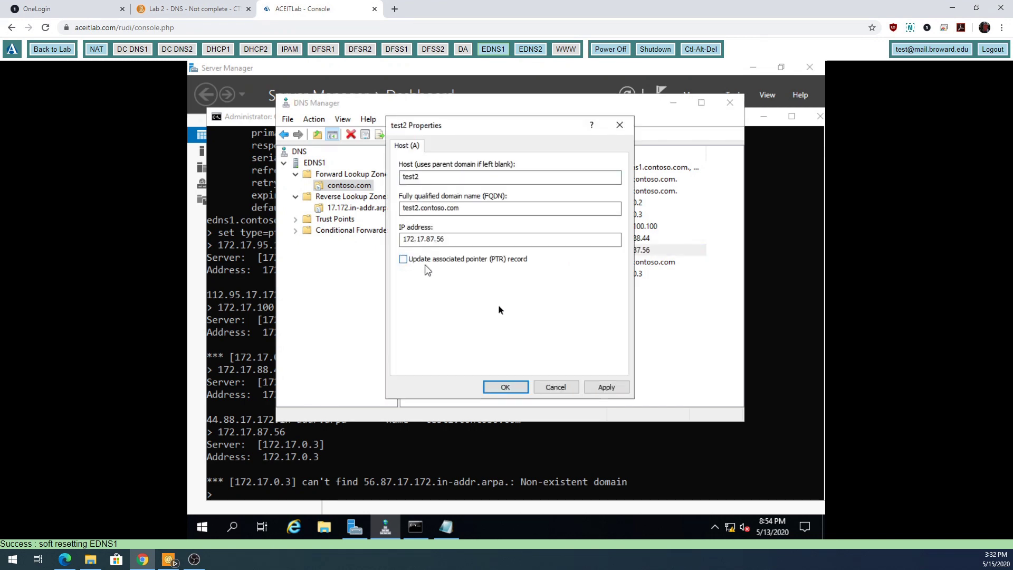
left_click(606, 387)
left_click(449, 260)
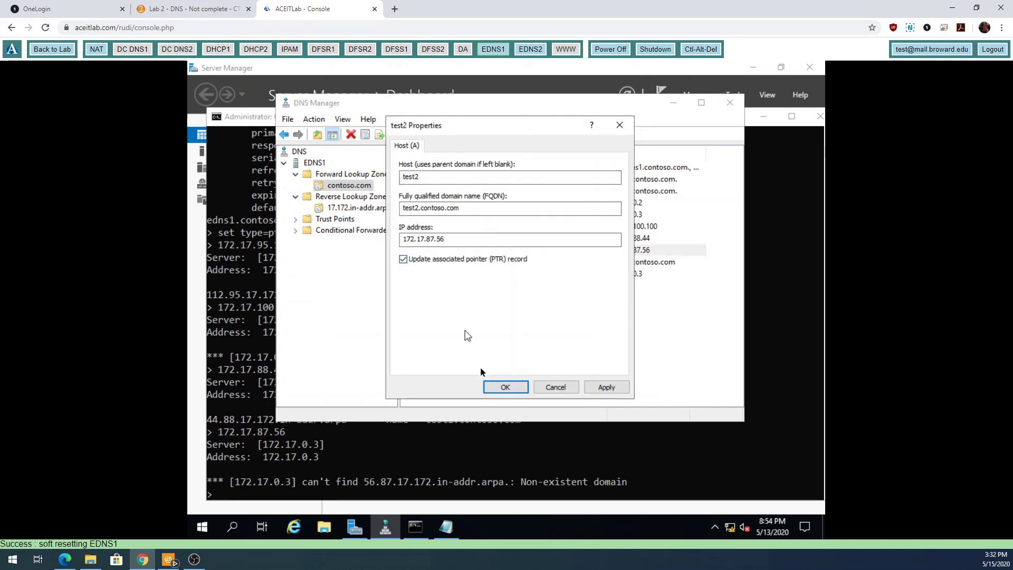
left_click(496, 388)
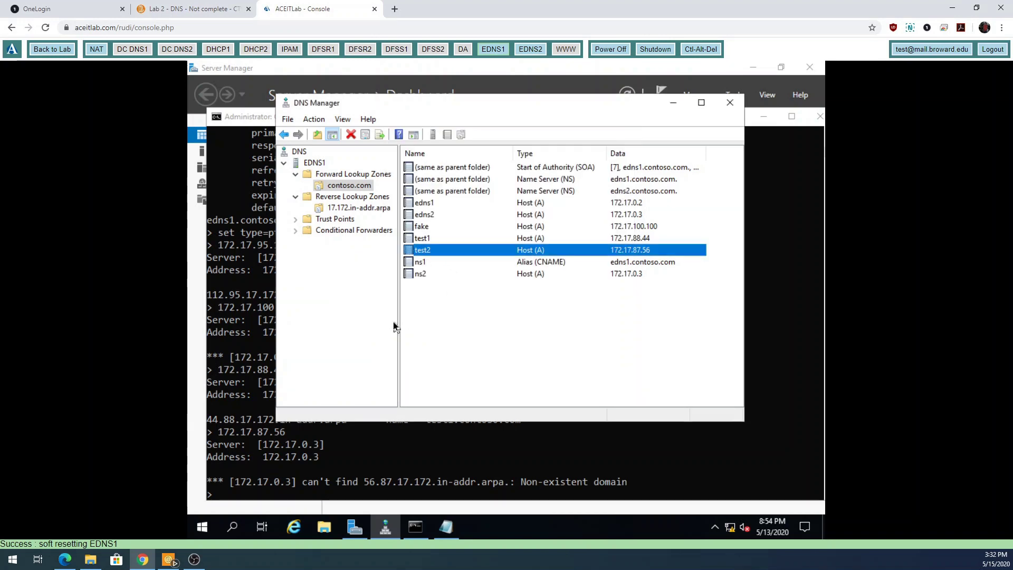
View the reverse zone, repeat the nslookup PTR query for 172.17.87.56, and return to DNS Manager.
left_click(348, 208)
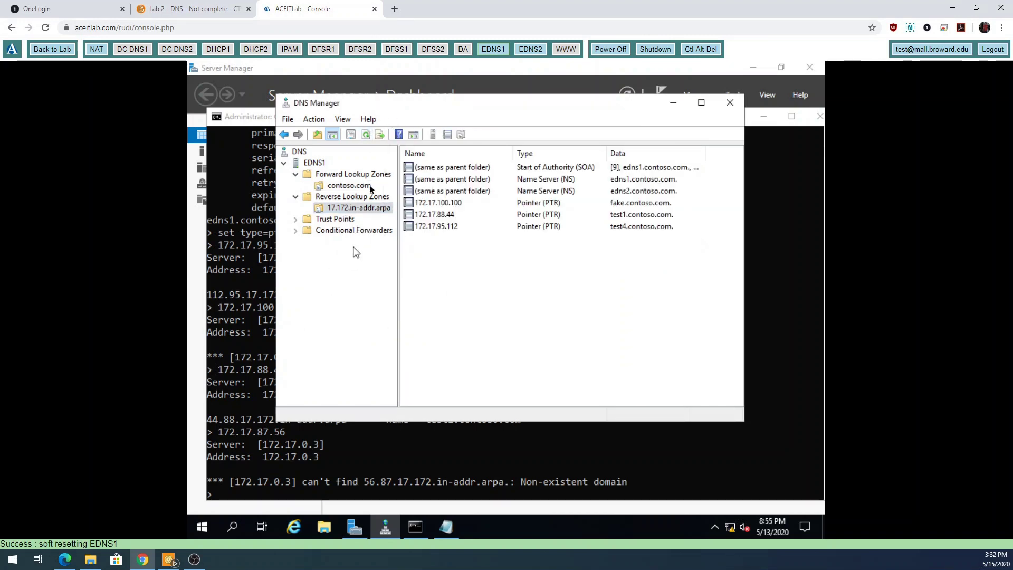
left_click(279, 437)
key("Up")
key("Return")
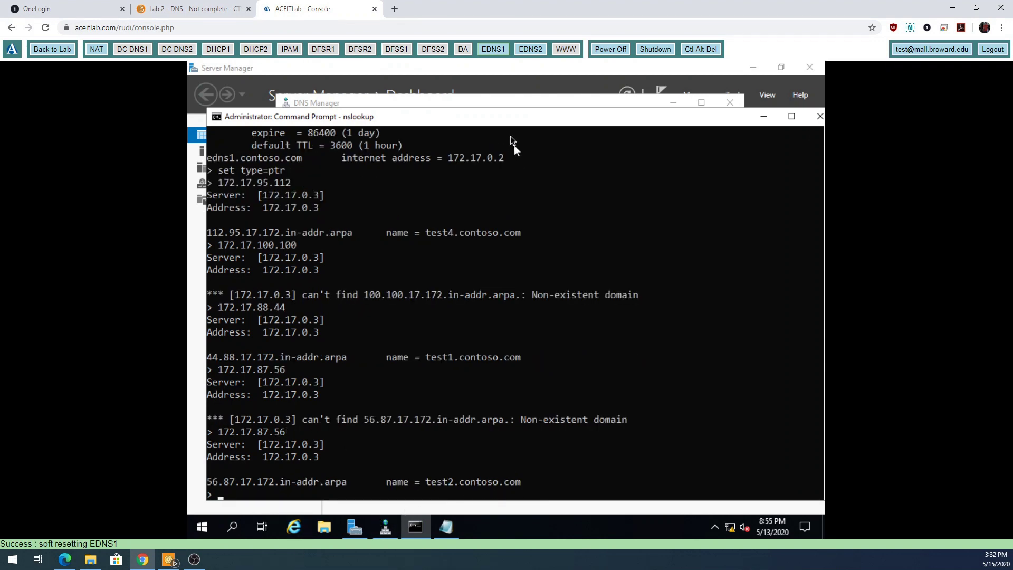
left_click(508, 103)
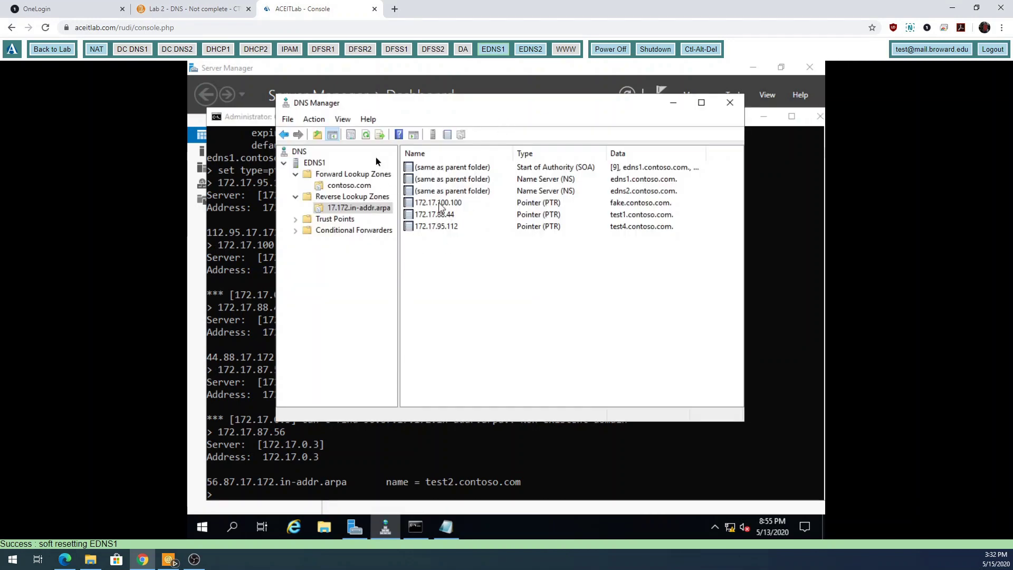
Refresh the 17.172.in-addr.arpa zone and select the pointer record for test2.contoso.com.
left_click(365, 135)
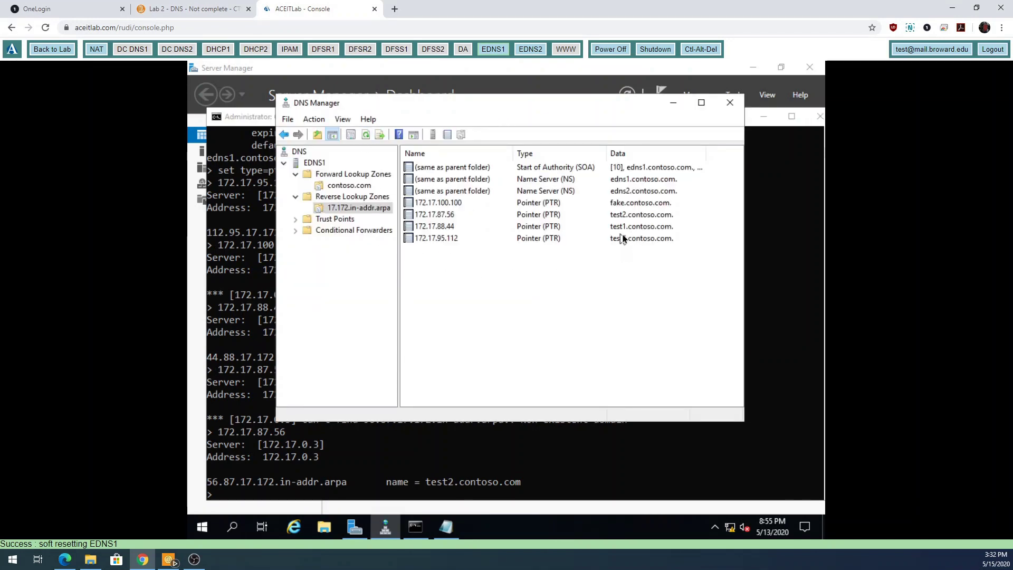
left_click(644, 214)
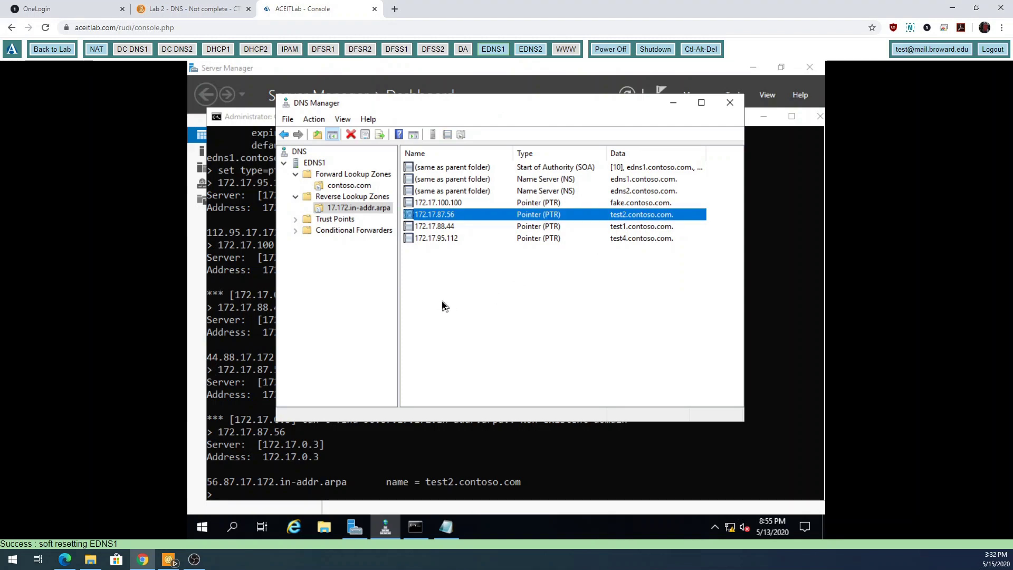
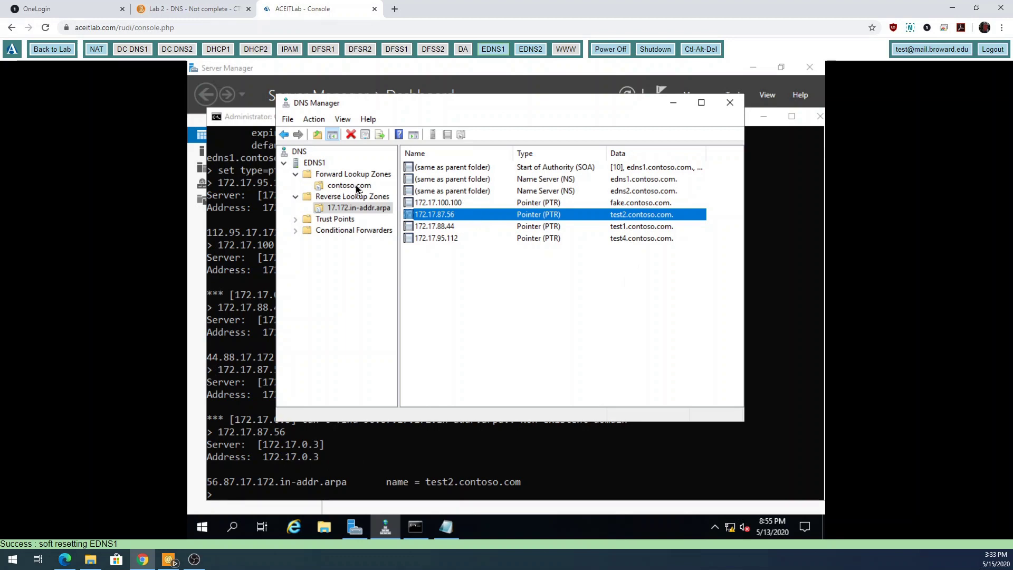
Switch nslookup to query the DNS server 172.17.0.2 and highlight the entered server command.
left_click(258, 467)
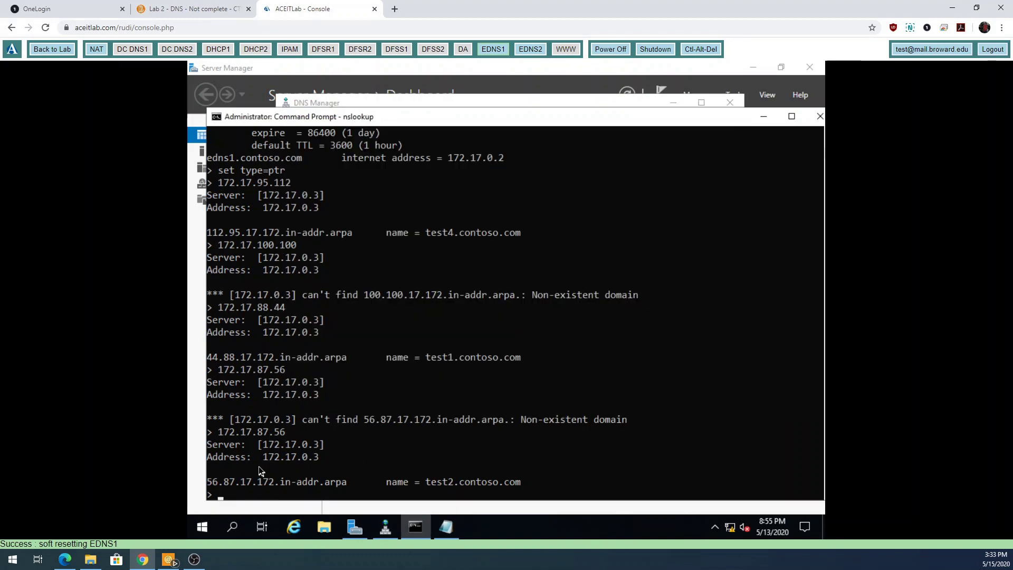
type("server")
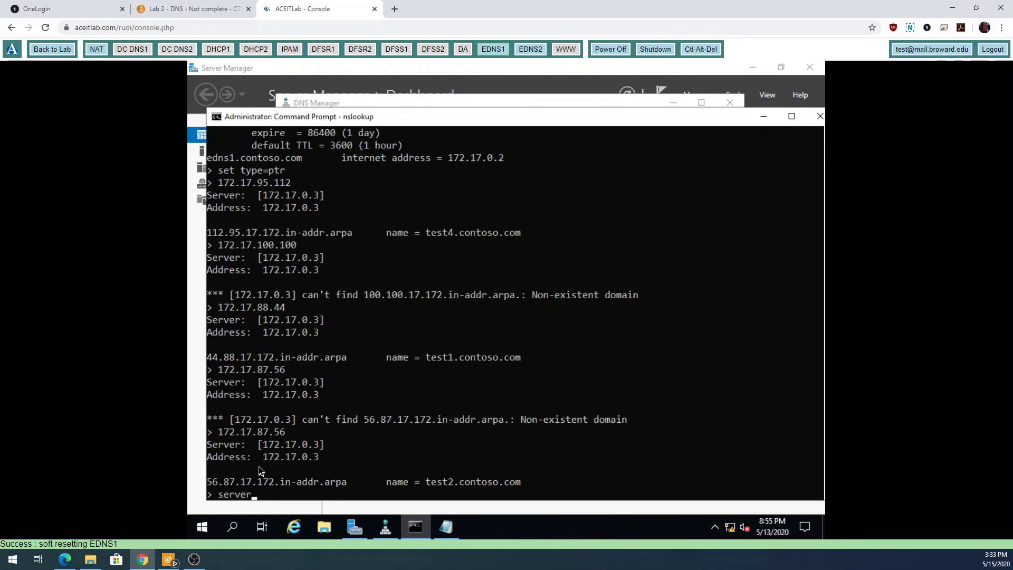
type(" 17.17.")
key("BackSpace")
key("BackSpace")
key("BackSpace")
type("2.17.0.2")
key("Return")
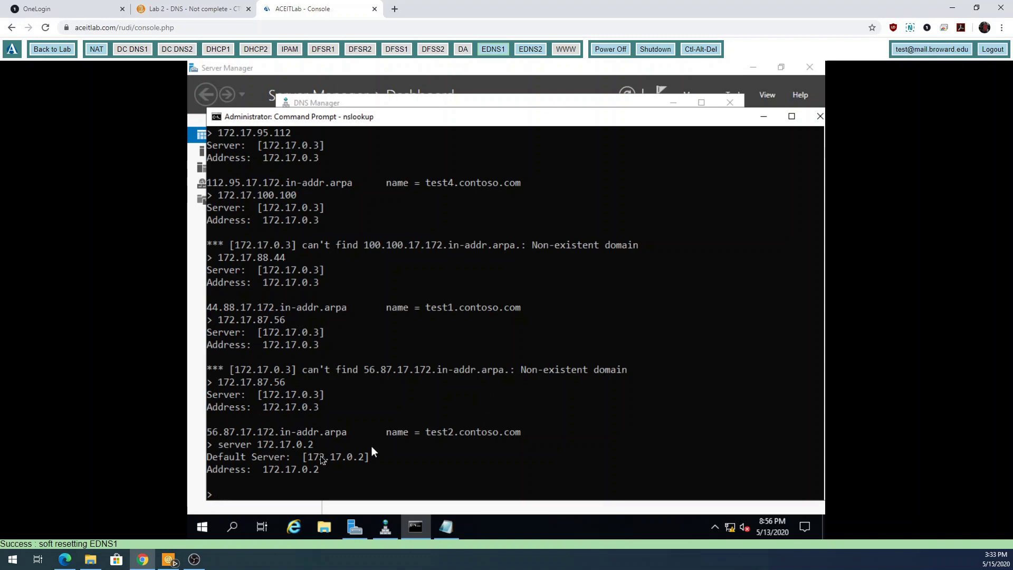
left_click_drag(219, 444, 319, 450)
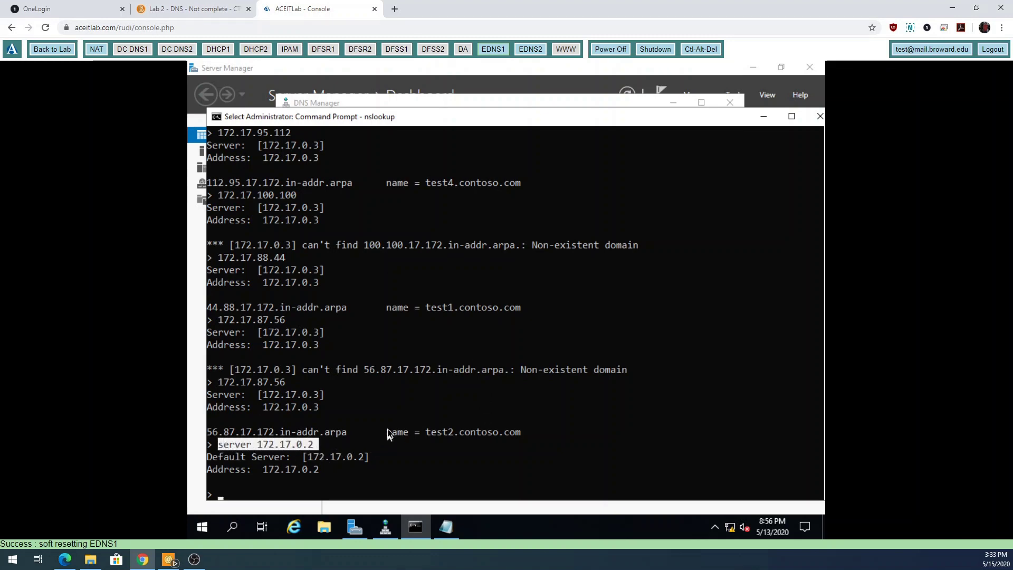
Compare the nslookup default server line with the records in the contoso.com and 17.172.in-addr.arpa zones, looking for edns1's address and pointer.
left_click(528, 103)
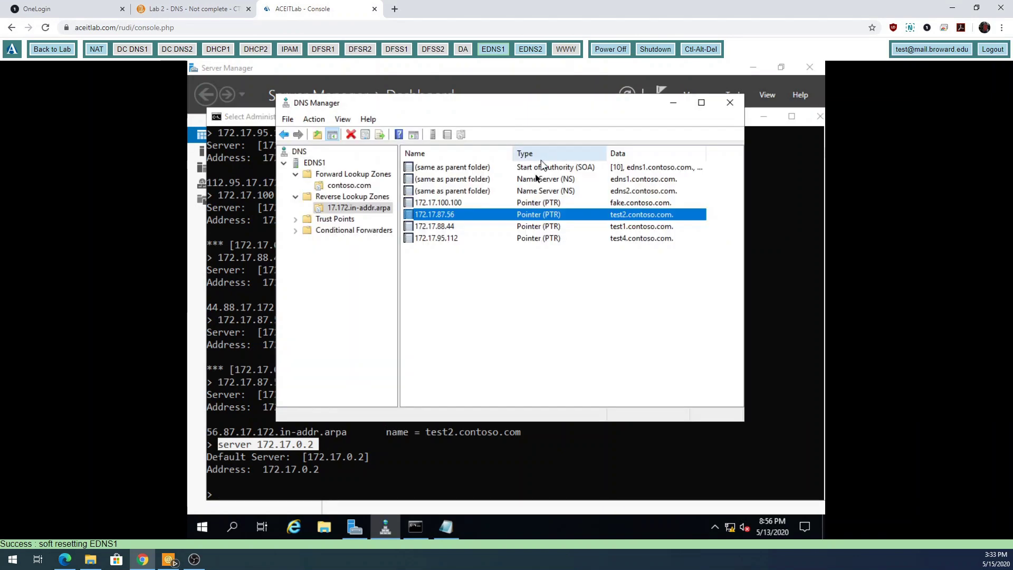
left_click(355, 186)
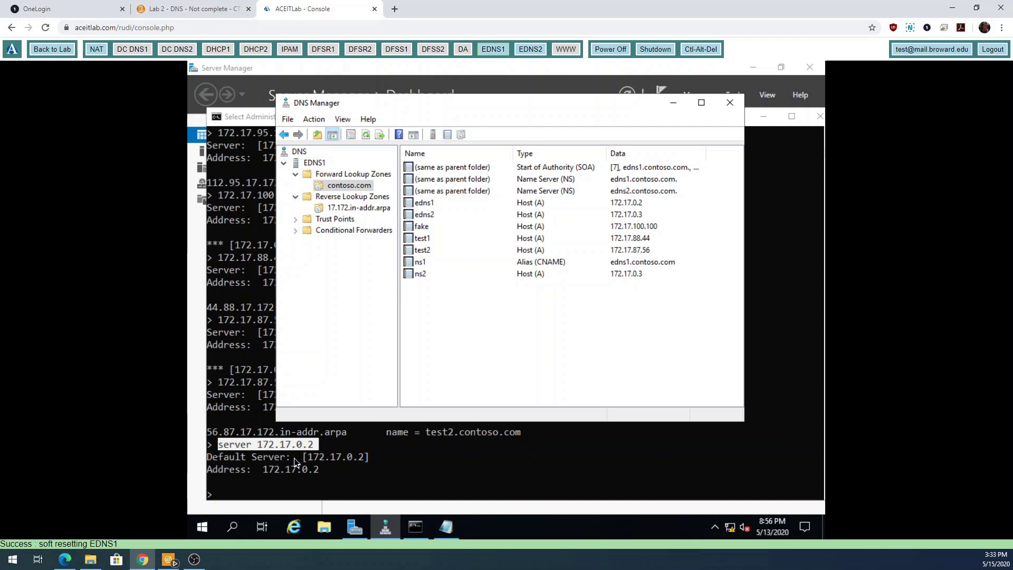
left_click(269, 461)
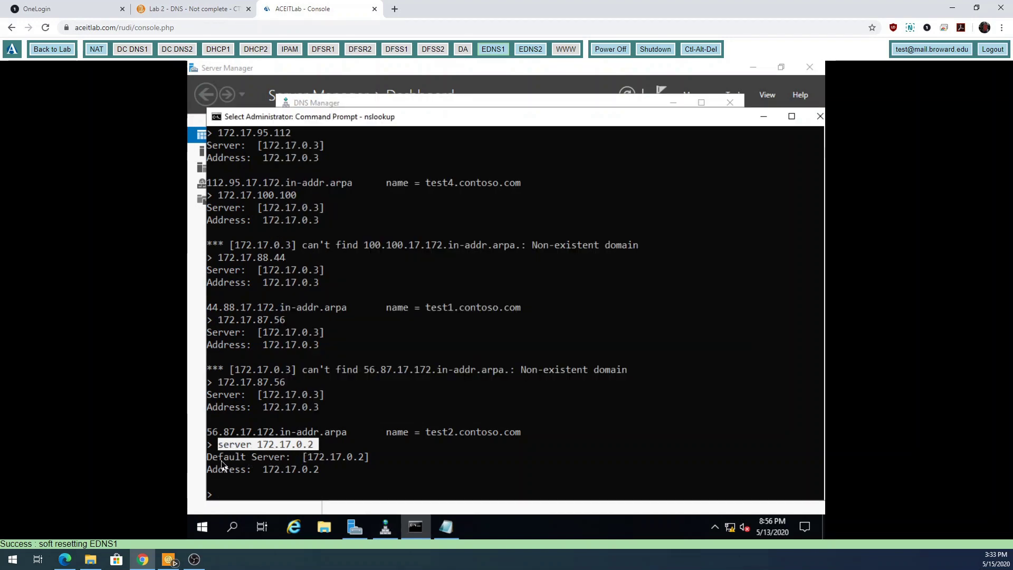
left_click_drag(208, 459, 390, 464)
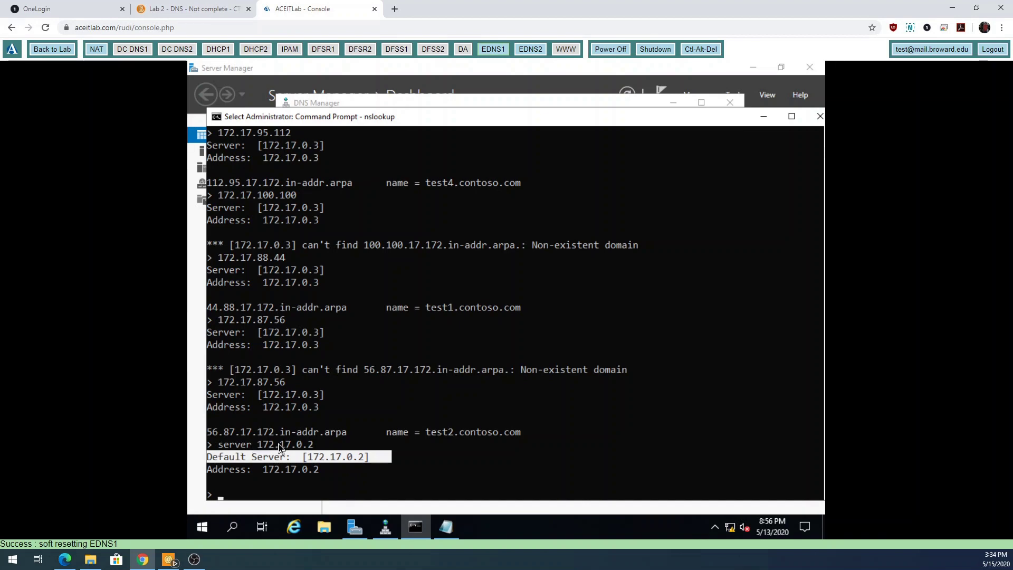
left_click_drag(257, 445, 312, 448)
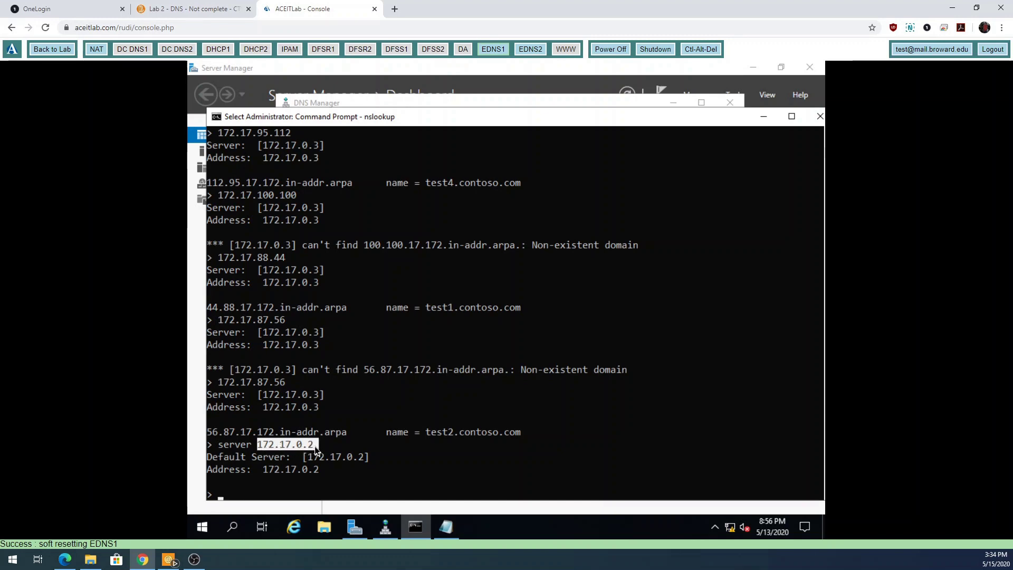
left_click(496, 101)
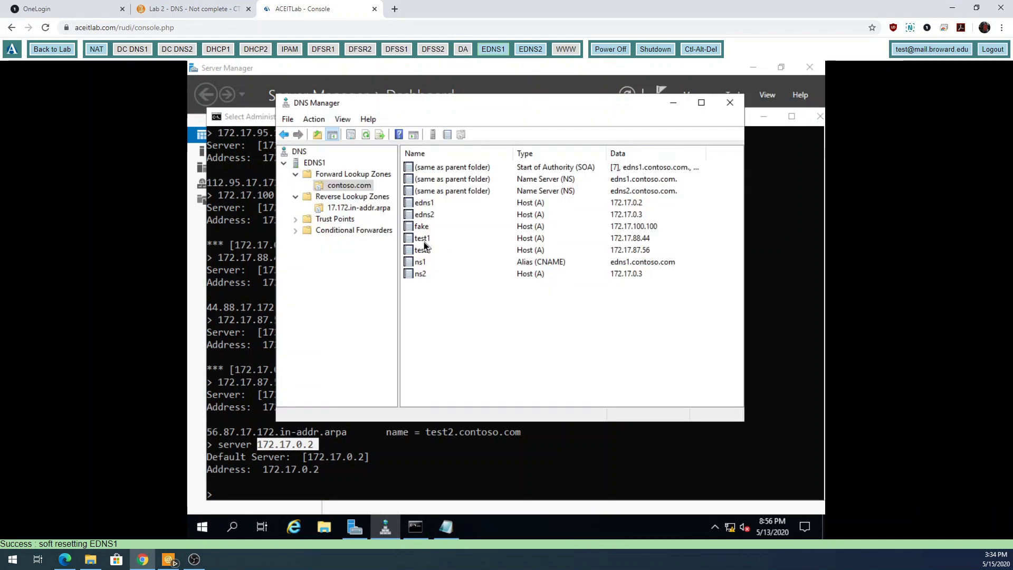
left_click(376, 208)
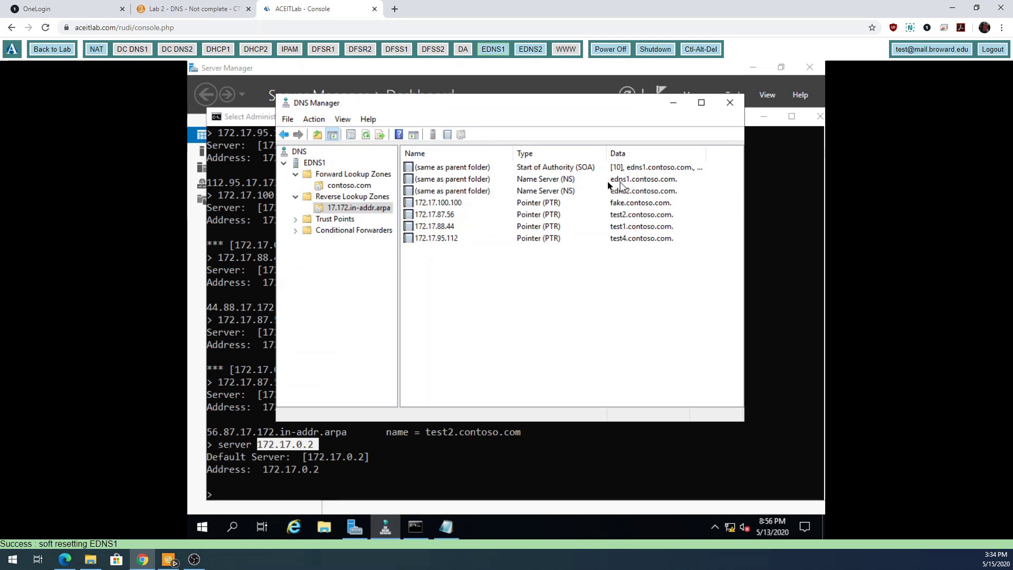
left_click(358, 186)
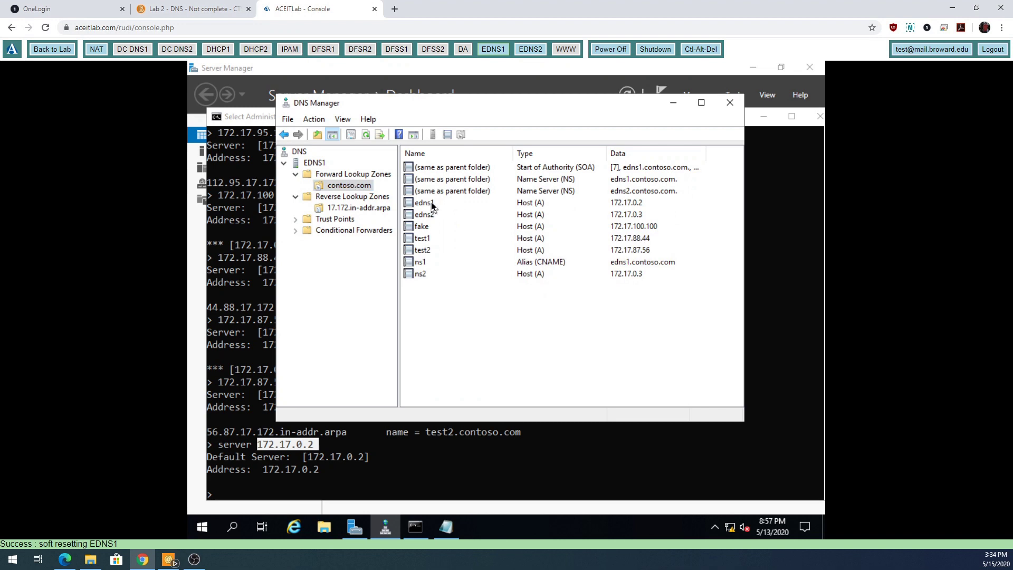
Create a pointer (PTR) record in the 17.172.in-addr.arpa zone for 172.17.0.2 with host name edns1.contoso.com.
left_click(341, 209)
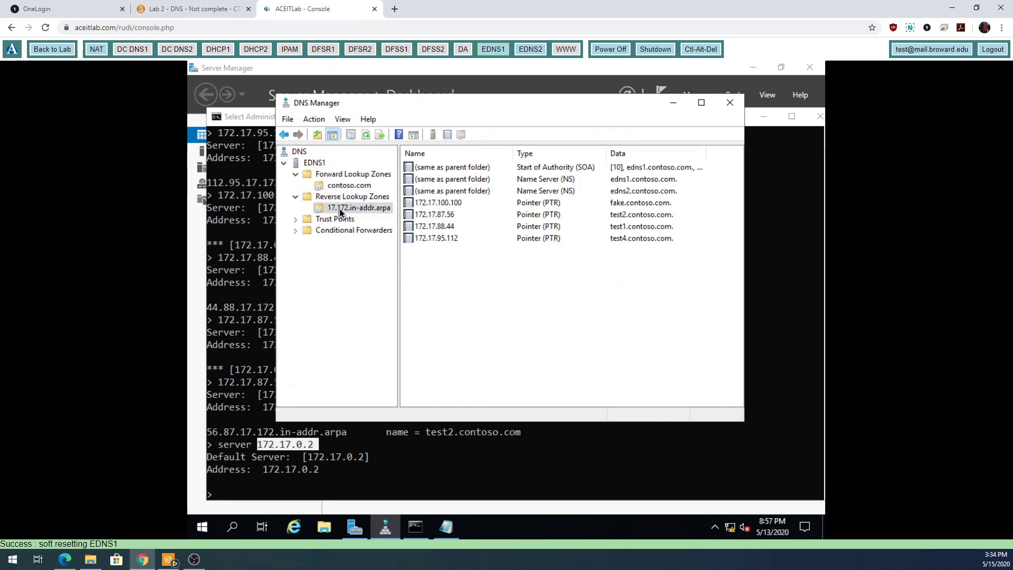
right_click(346, 209)
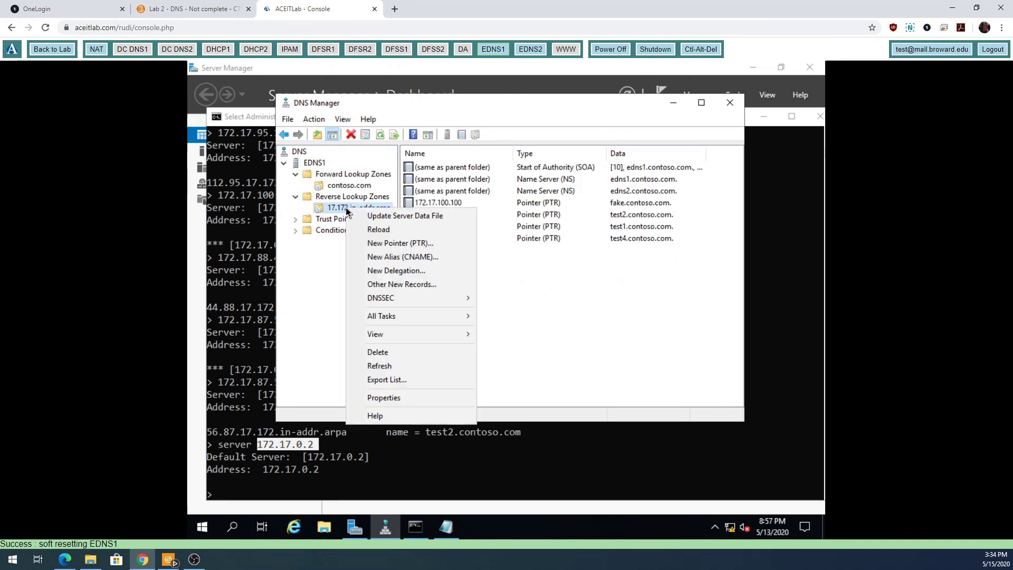
left_click(404, 243)
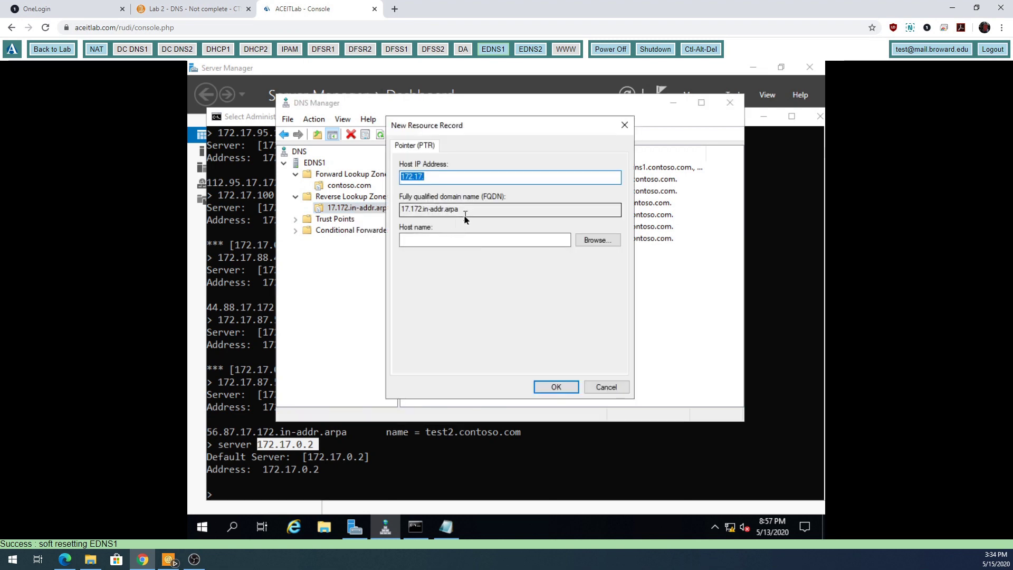
key("End")
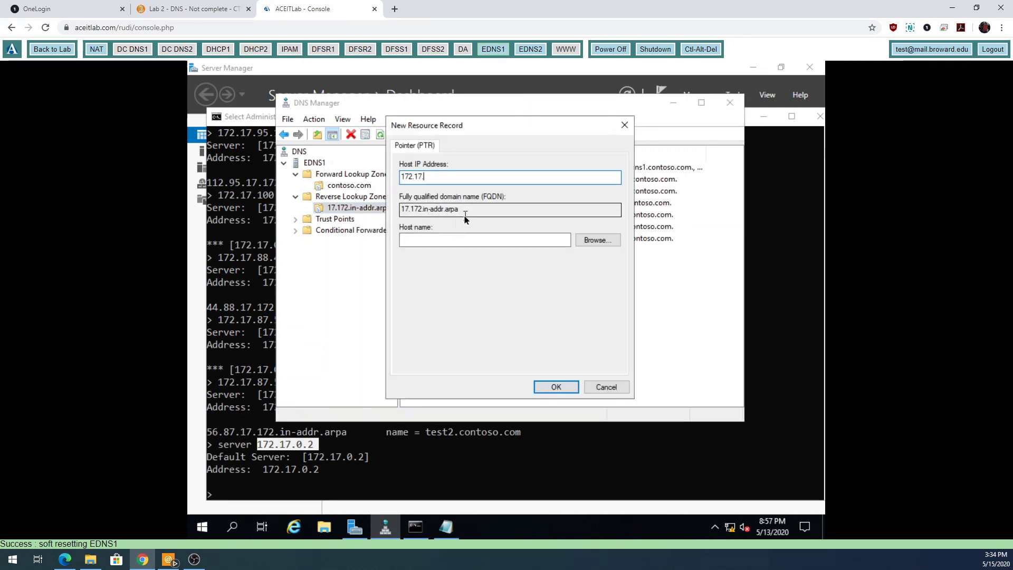
type("0.2")
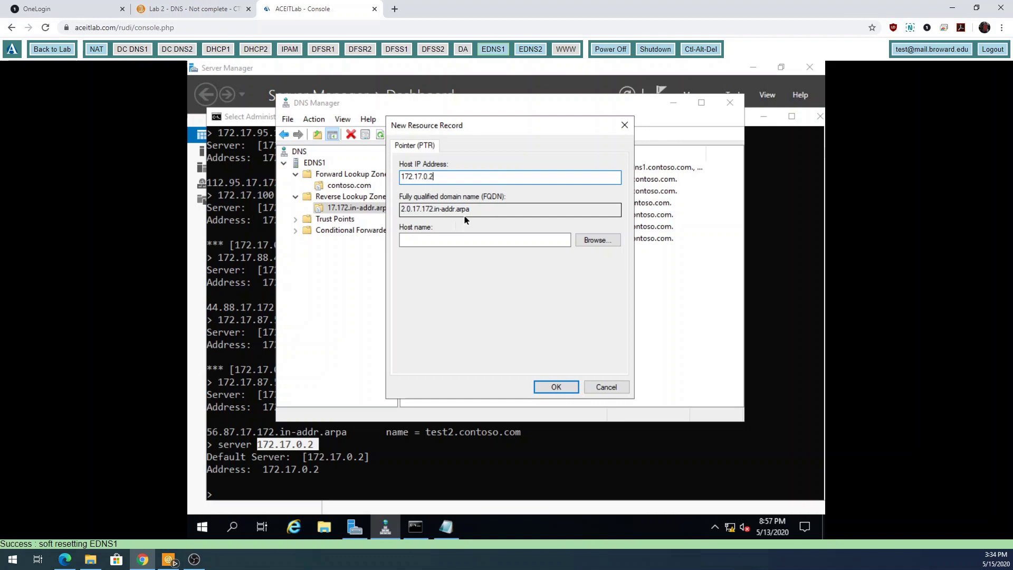
left_click(454, 240)
type("edns1")
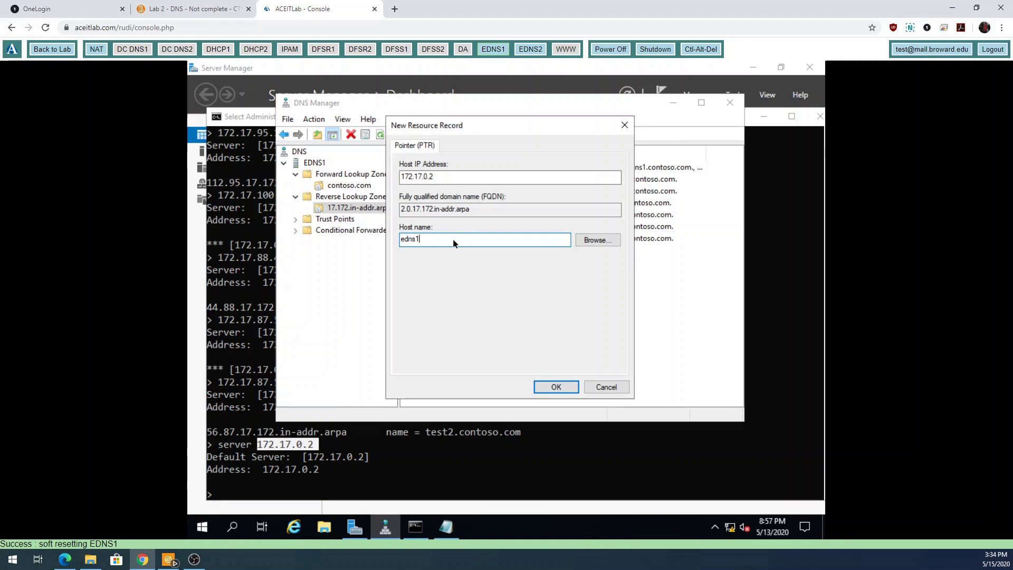
type(".contoso.com")
left_click(554, 388)
Rerun the server 172.17.0.2 command in nslookup and compare its default server line with the earlier one.
left_click(481, 466)
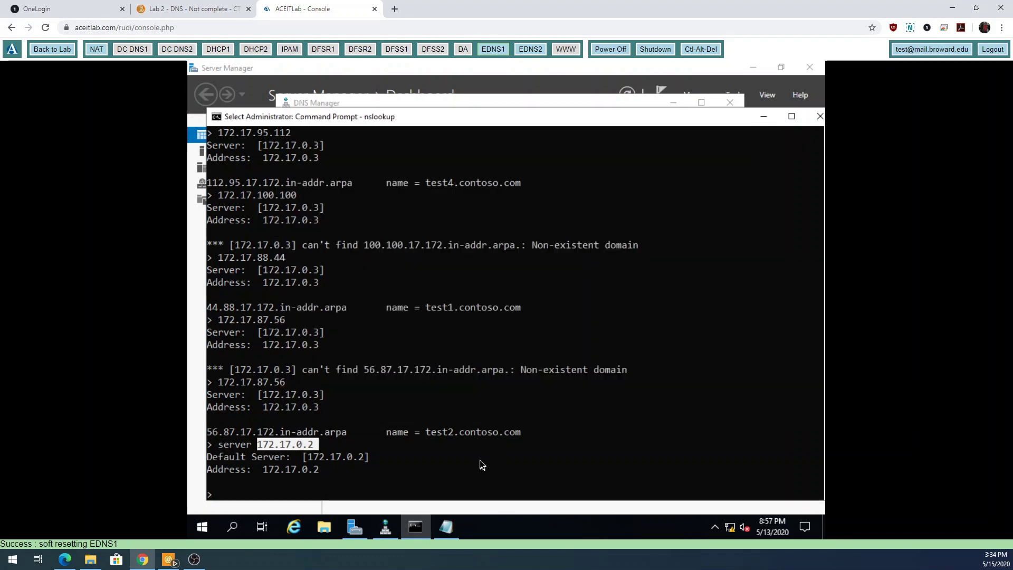
key("Up")
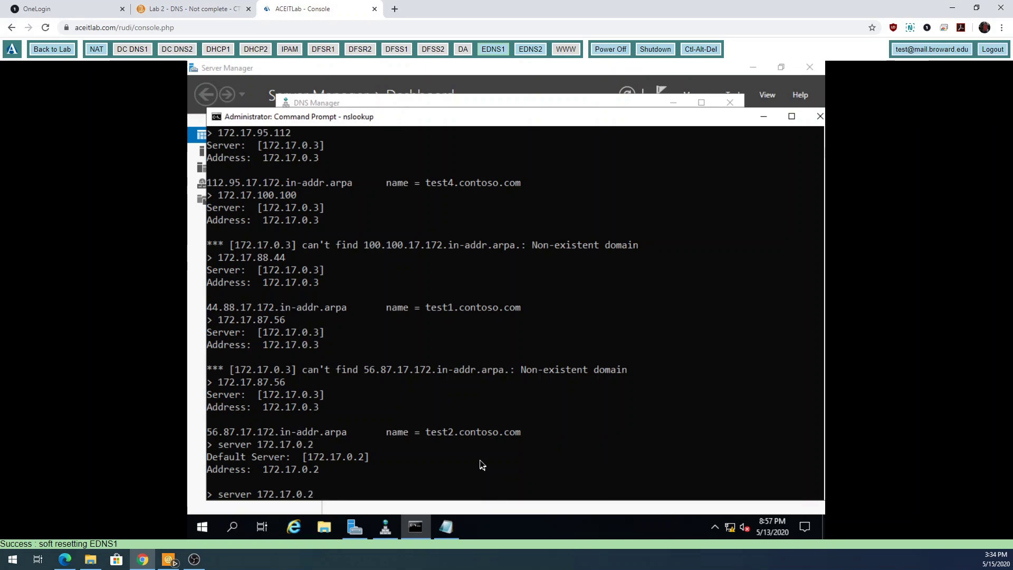
key("Return")
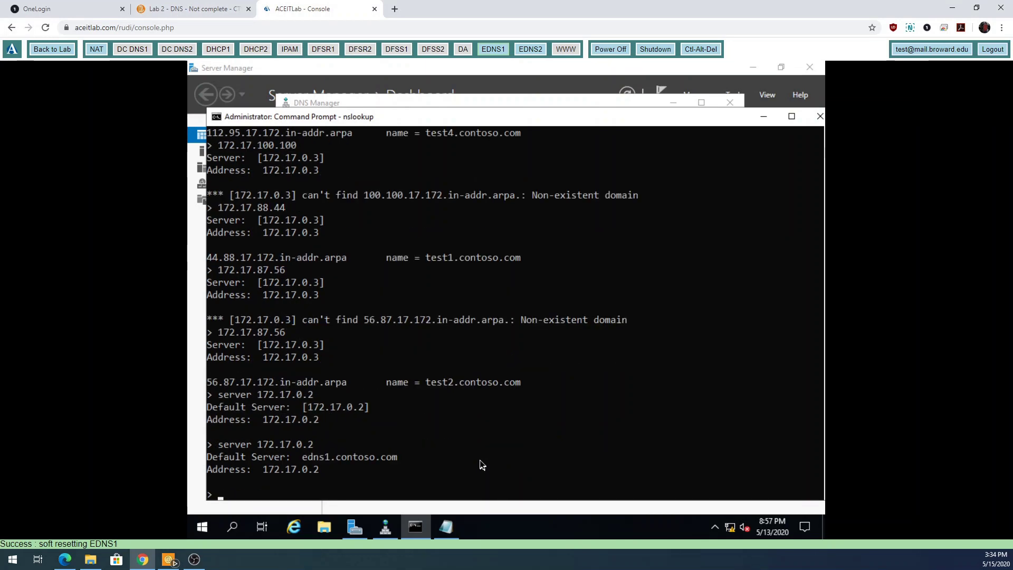
left_click(302, 457)
left_click_drag(385, 456, 399, 457)
left_click_drag(256, 395, 372, 413)
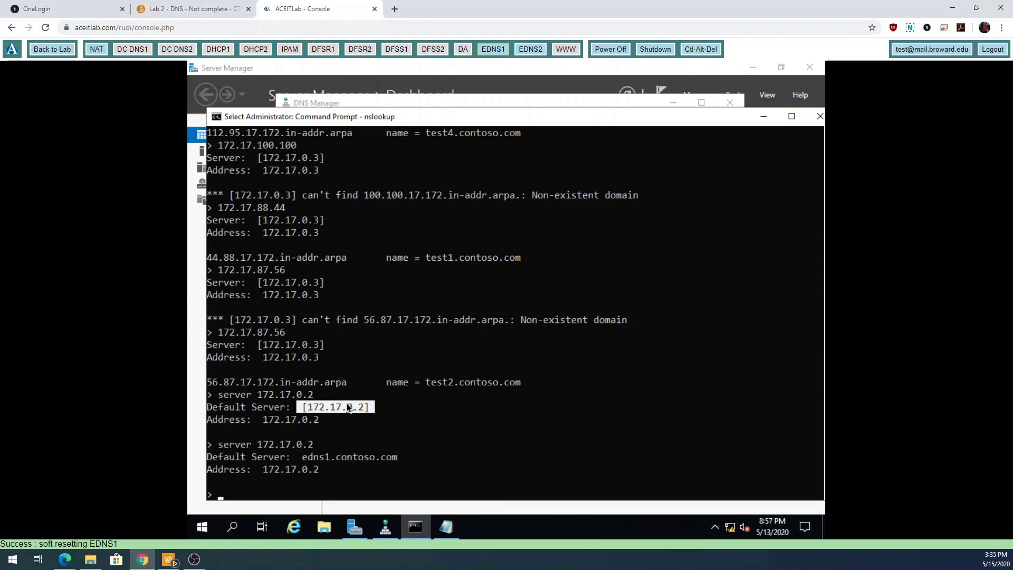
left_click_drag(300, 458, 406, 458)
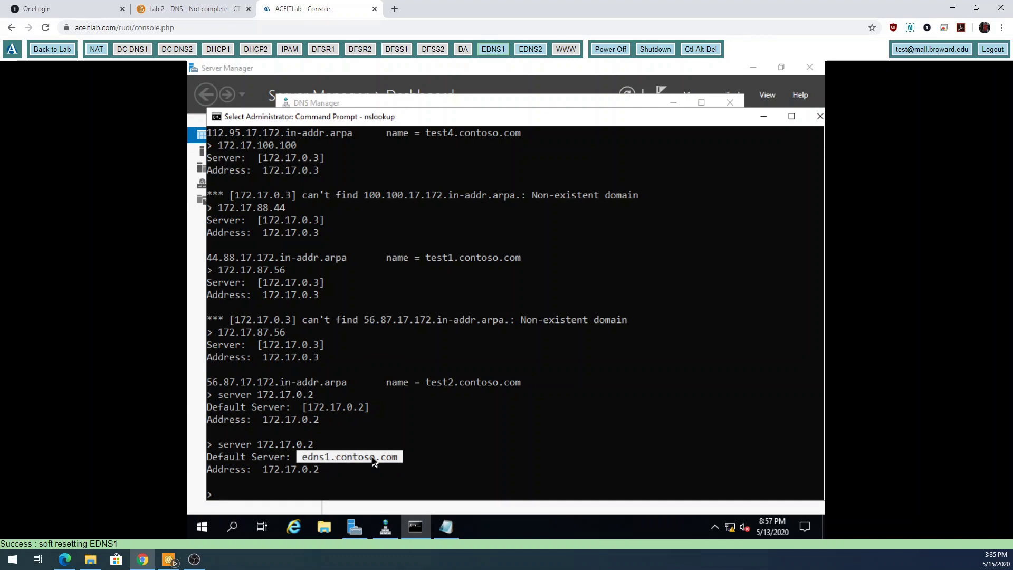
In DNS Manager, clear and apply the associated pointer (PTR) update option of the edns2 host record, then enable it again and save.
left_click(409, 535)
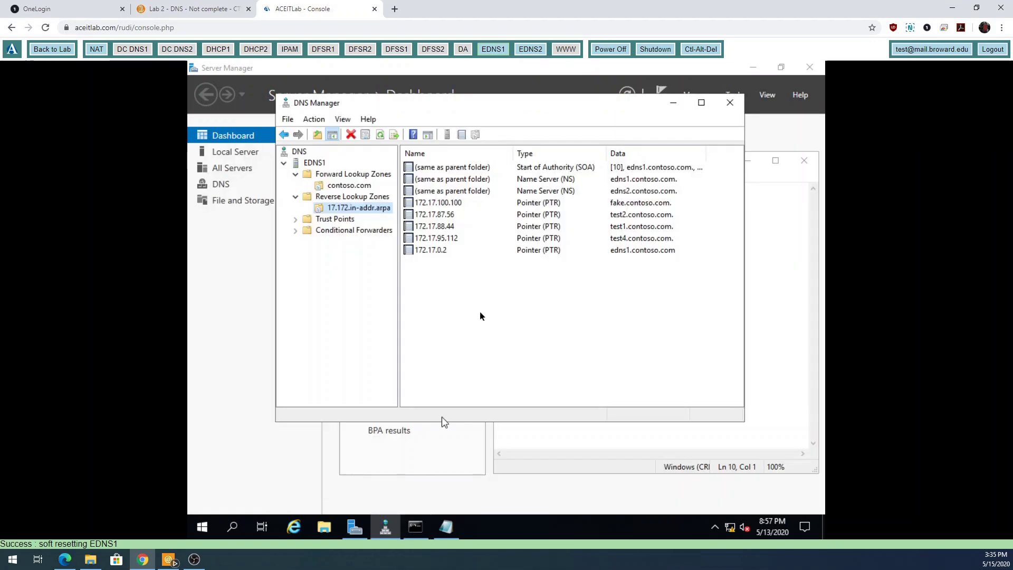
left_click(359, 186)
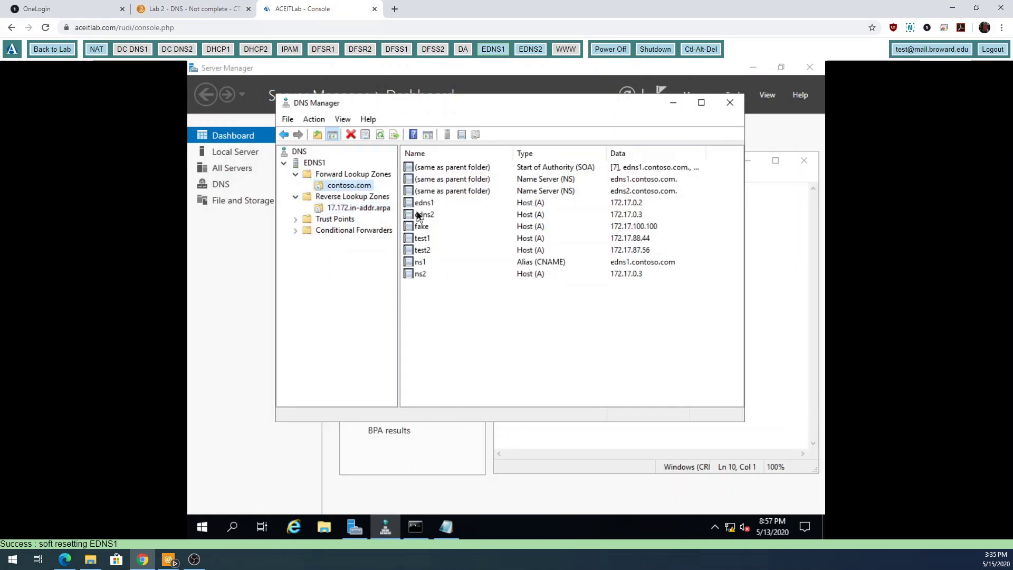
double_click(425, 215)
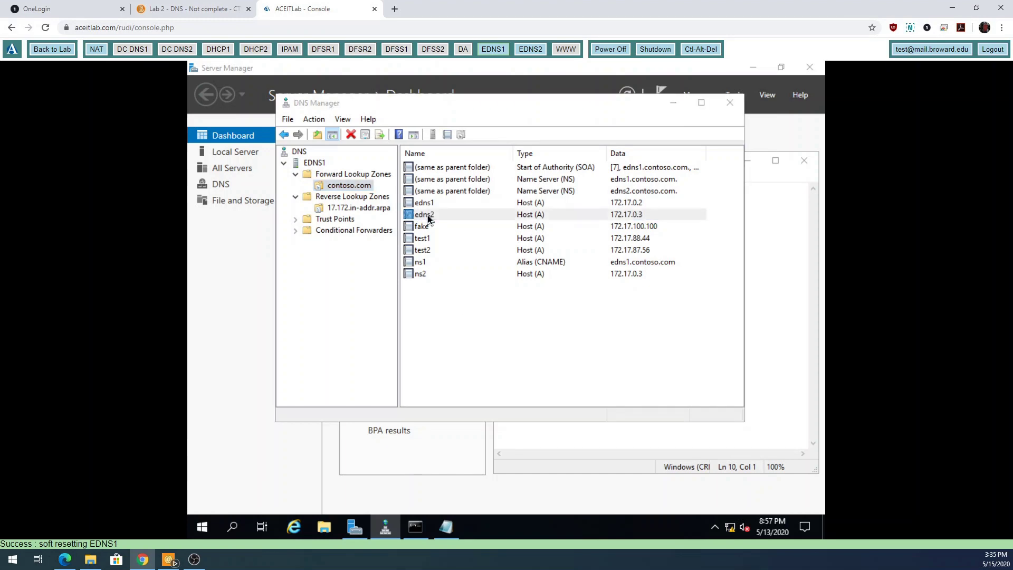
left_click(421, 261)
left_click(606, 386)
left_click(449, 260)
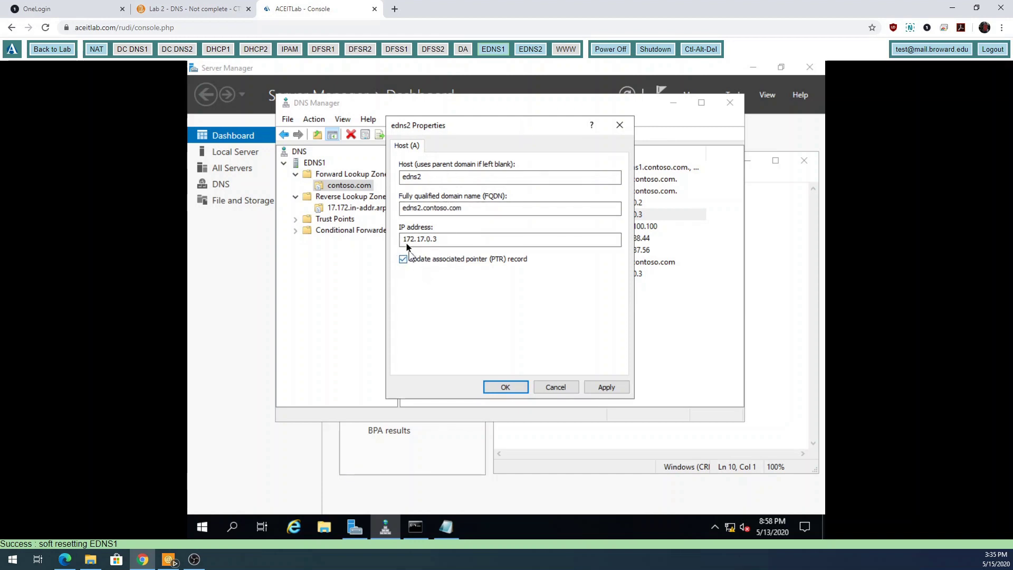
left_click(462, 260)
left_click(605, 387)
left_click(444, 261)
left_click(605, 388)
left_click(504, 388)
Refresh the 17.172.in-addr.arpa zone and check the edns1 and edns2 pointer records.
left_click(359, 208)
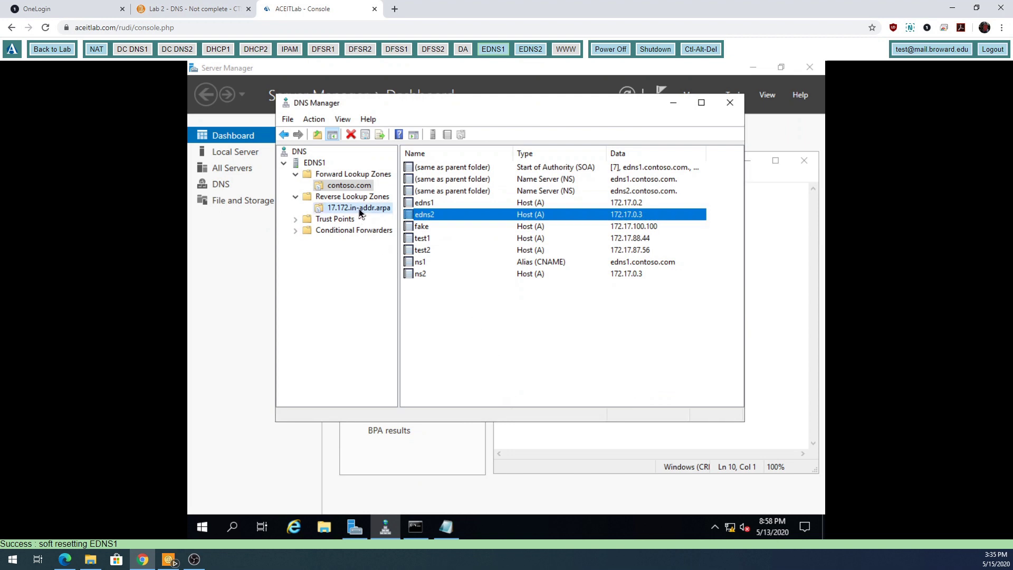
left_click(364, 136)
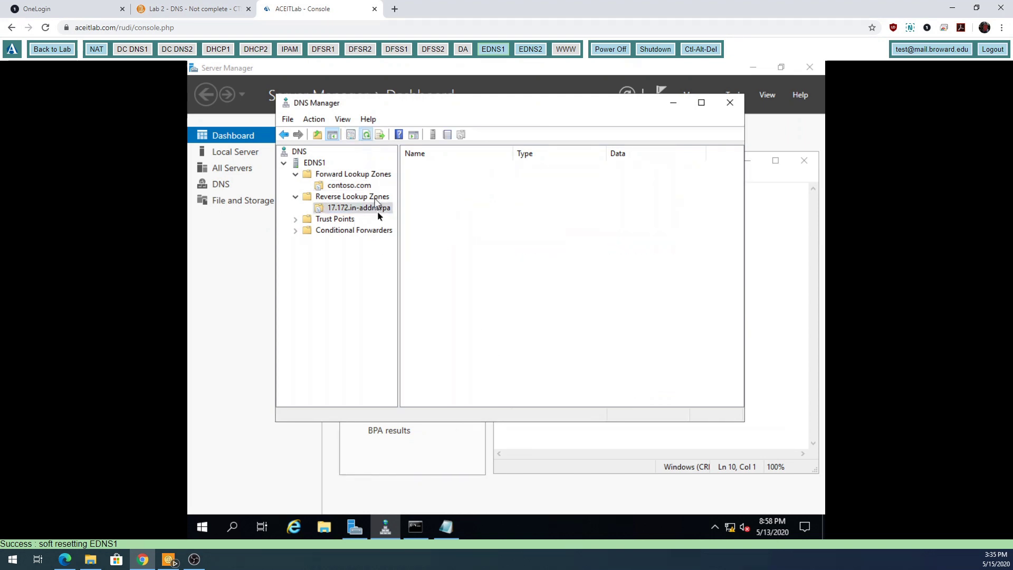
left_click(610, 203)
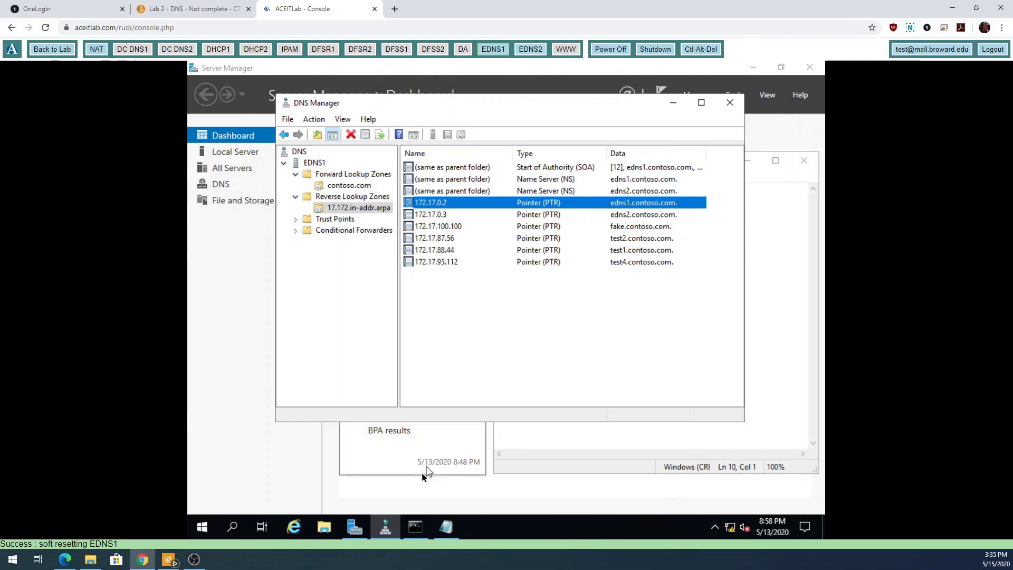
Set the nslookup server to 172.17.0.3 and compare its default server line with the pointer records in DNS Manager.
left_click(421, 532)
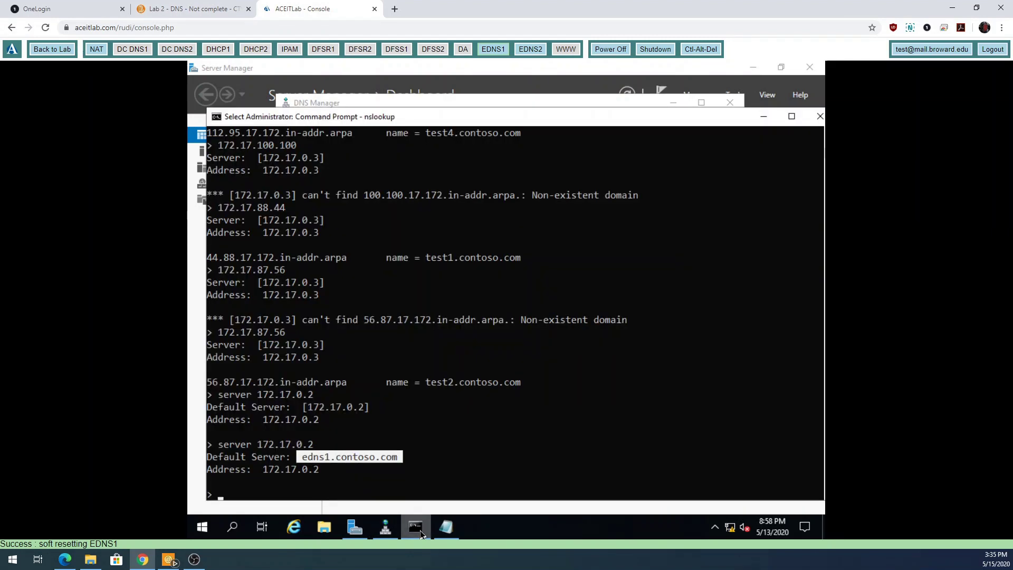
type("server")
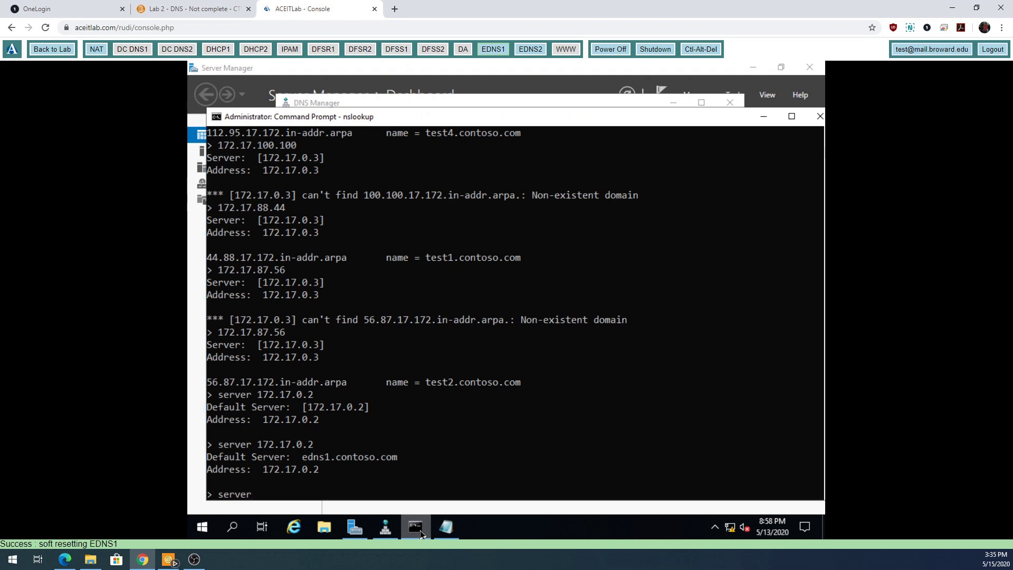
type(" 172.17.0.3")
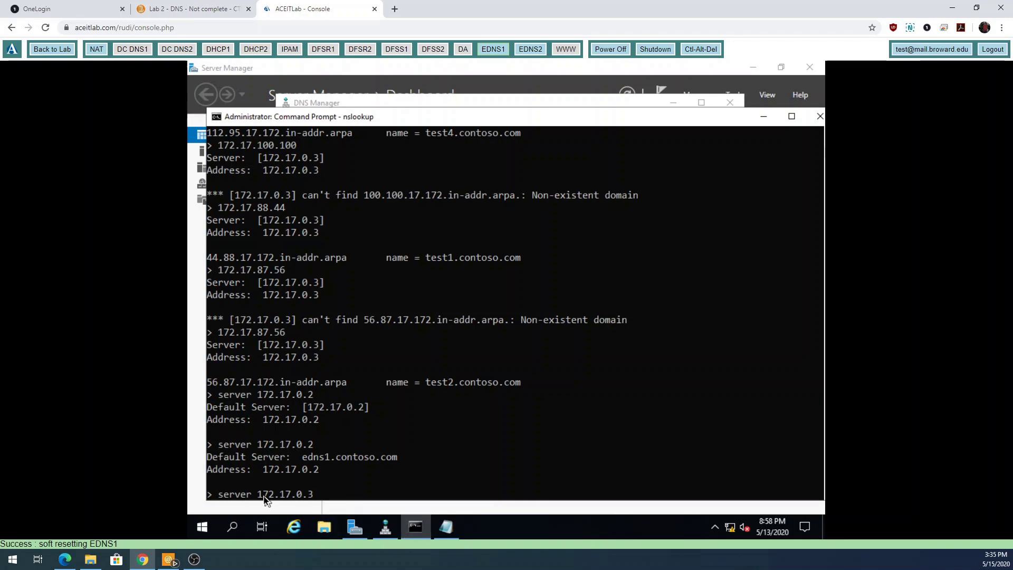
left_click_drag(259, 499, 313, 500)
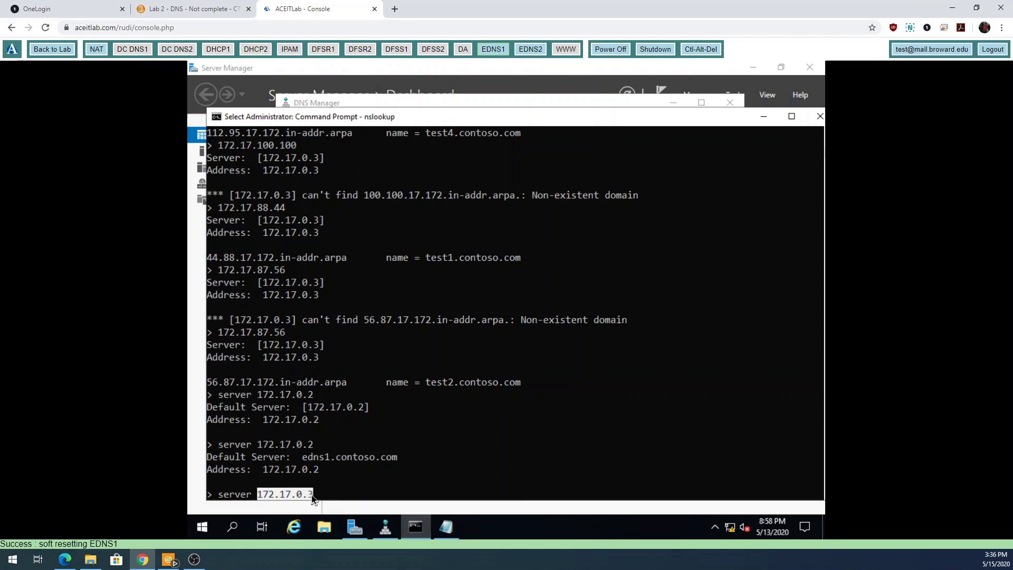
right_click(401, 446)
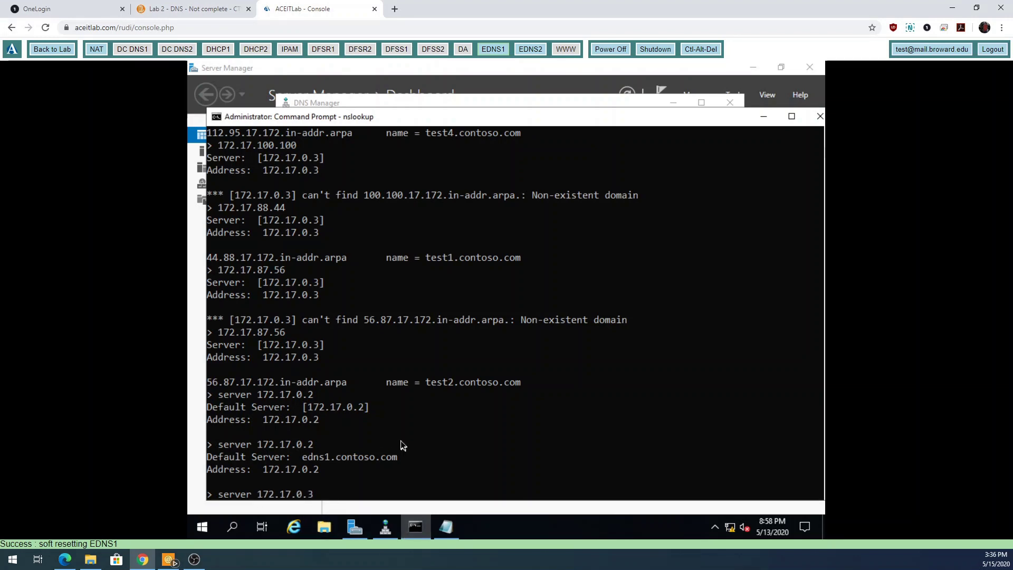
key("Return")
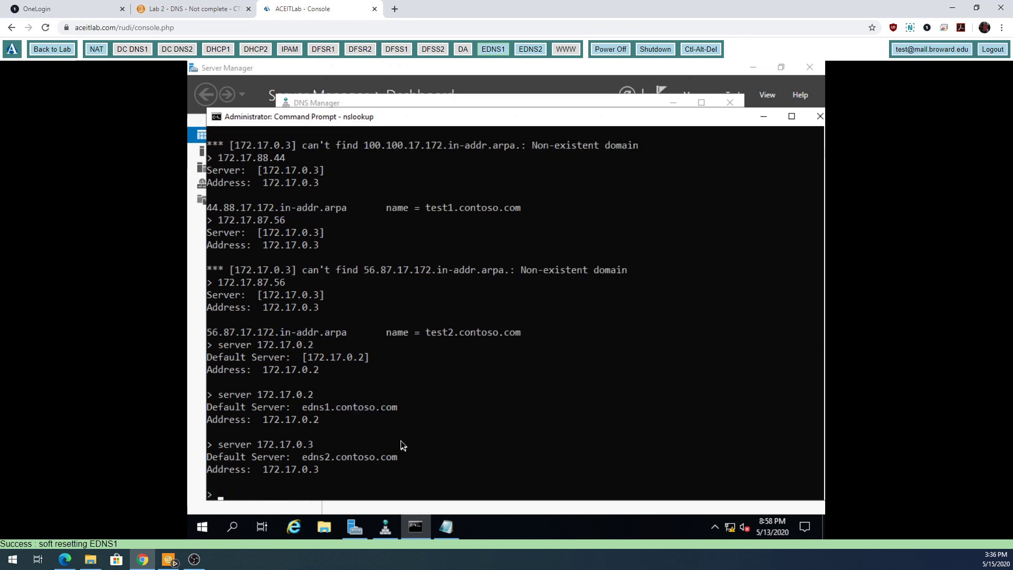
left_click_drag(302, 457, 332, 461)
left_click_drag(393, 464, 396, 466)
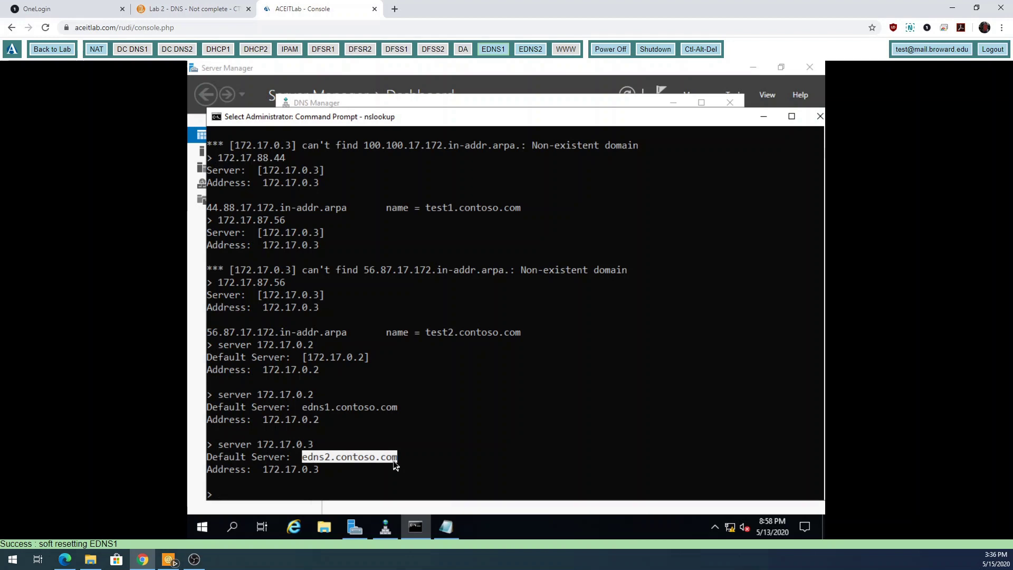
left_click(516, 102)
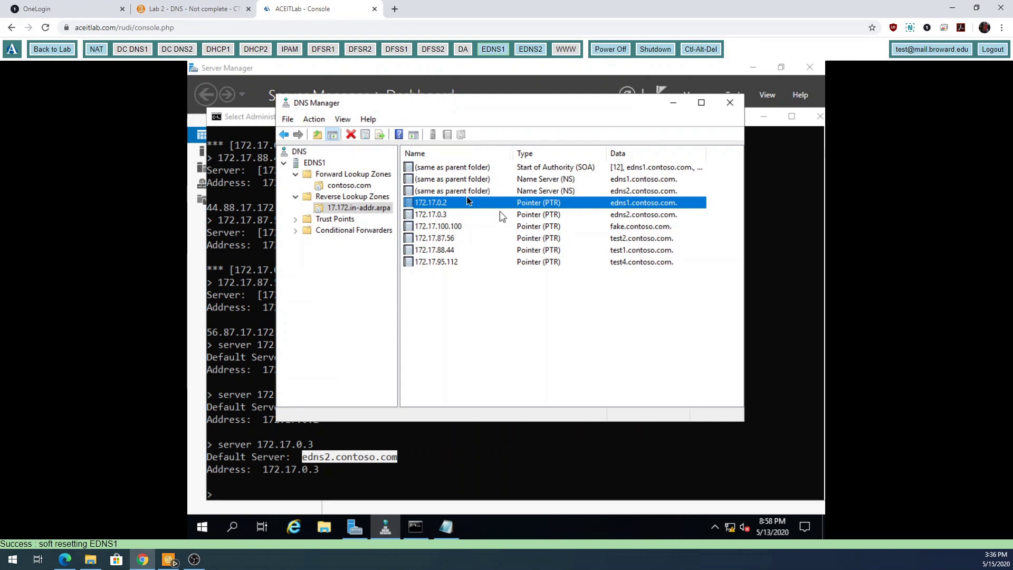
left_click(446, 481)
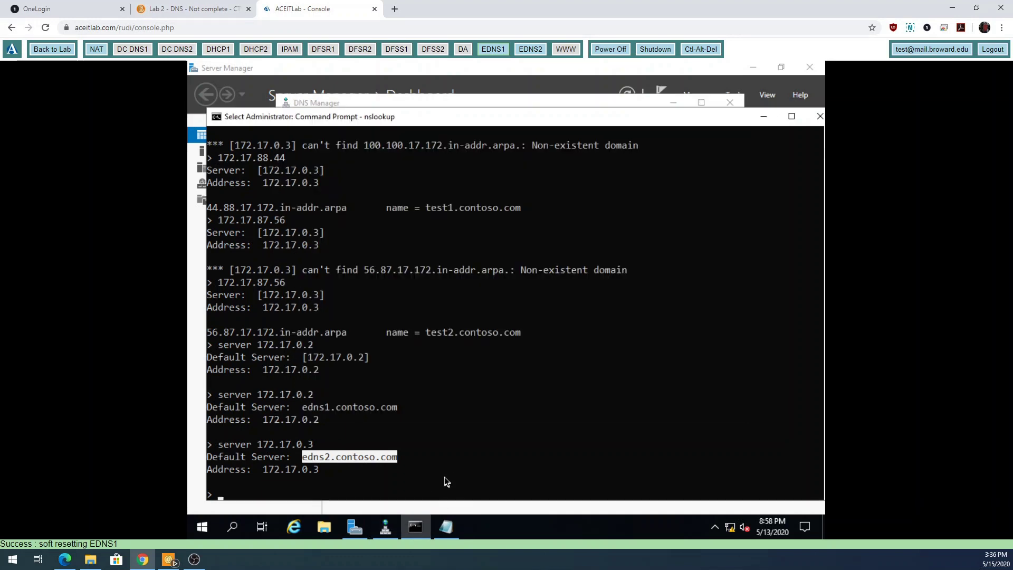
Exit interactive nslookup, run nslookup test1.contoso.com as a single command at the prompt, and abort the query.
type("exit")
key("Return")
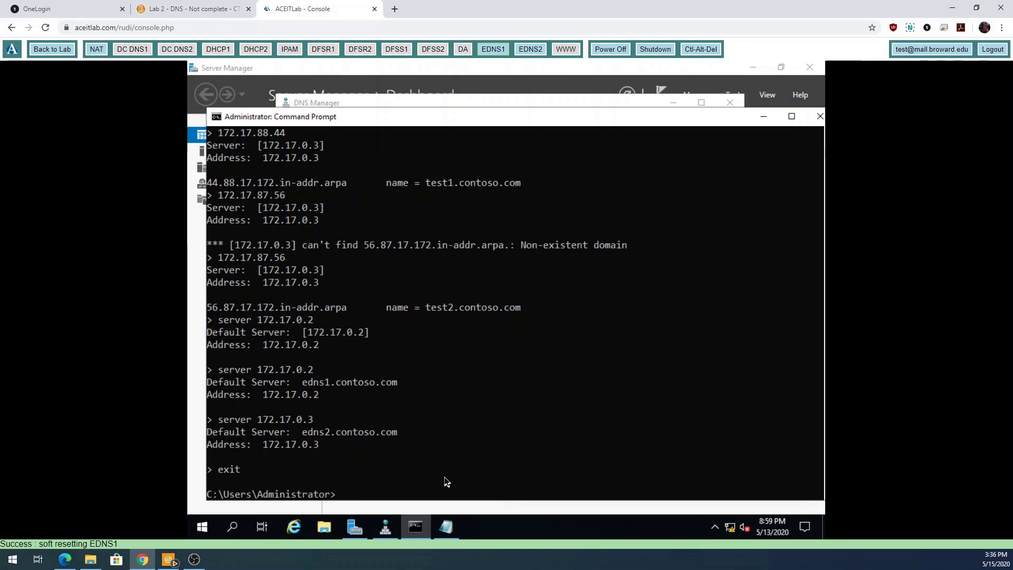
type("nslookup test1.contoso")
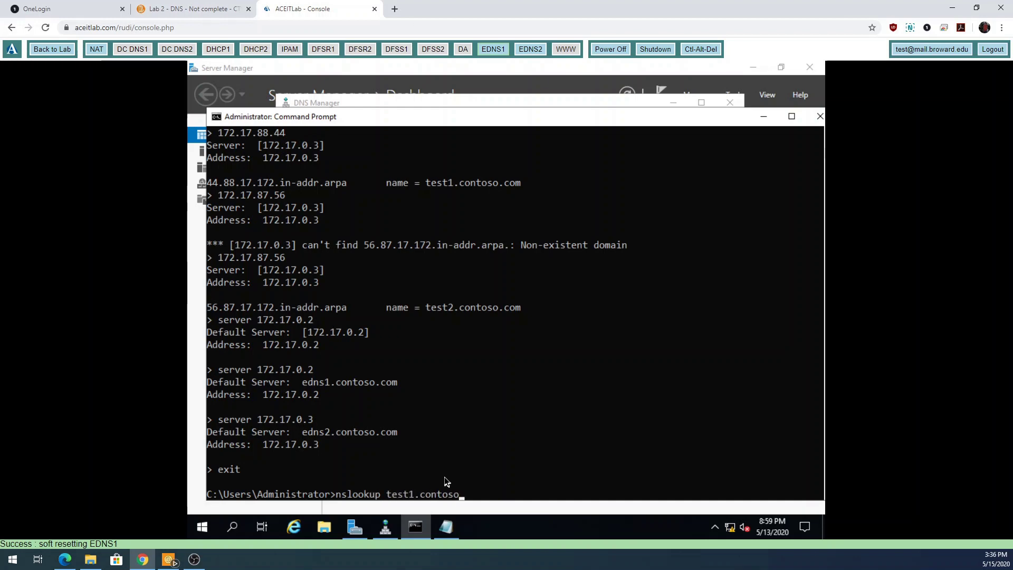
type(".com")
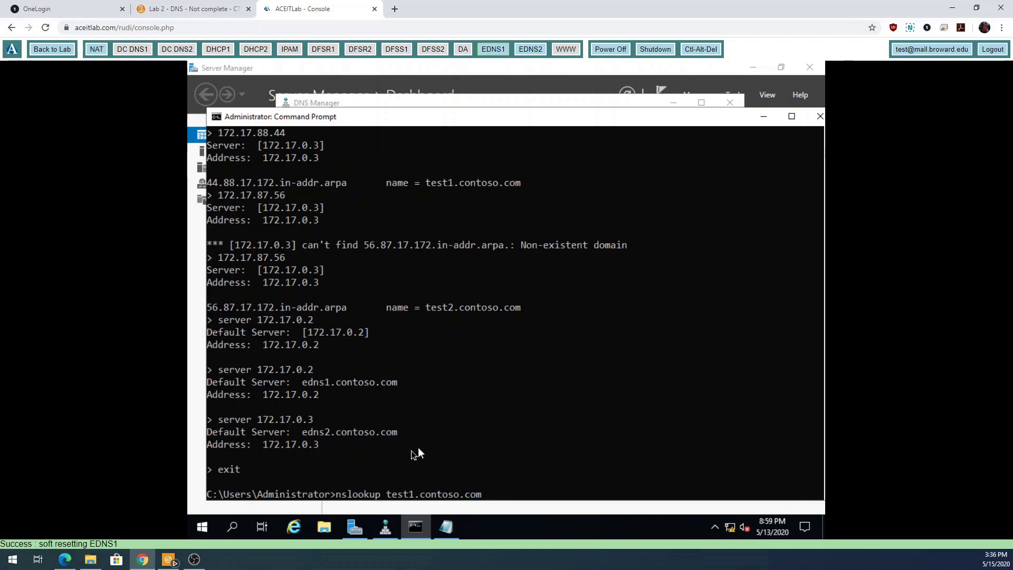
left_click_drag(337, 494, 477, 501)
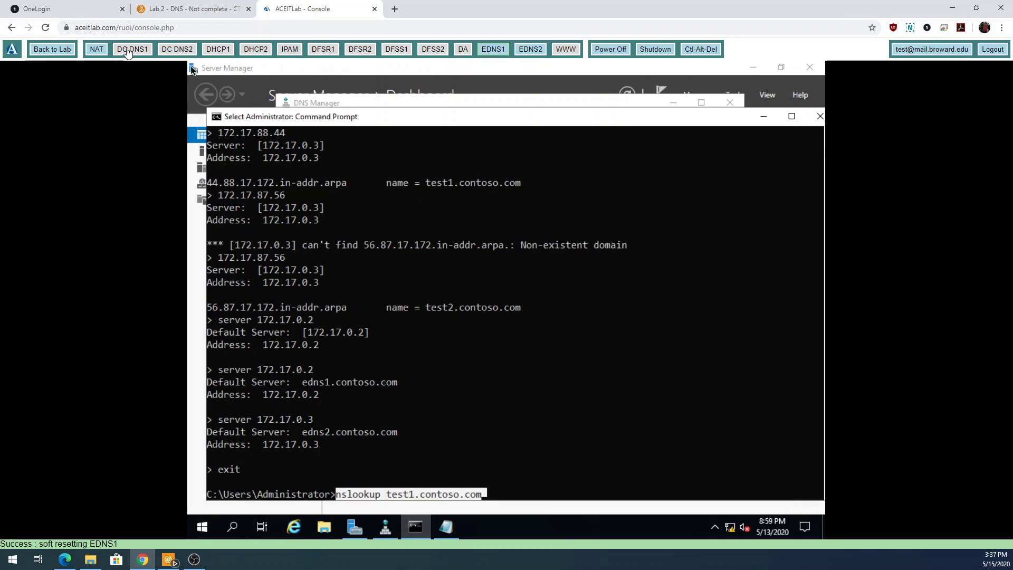
right_click(571, 394)
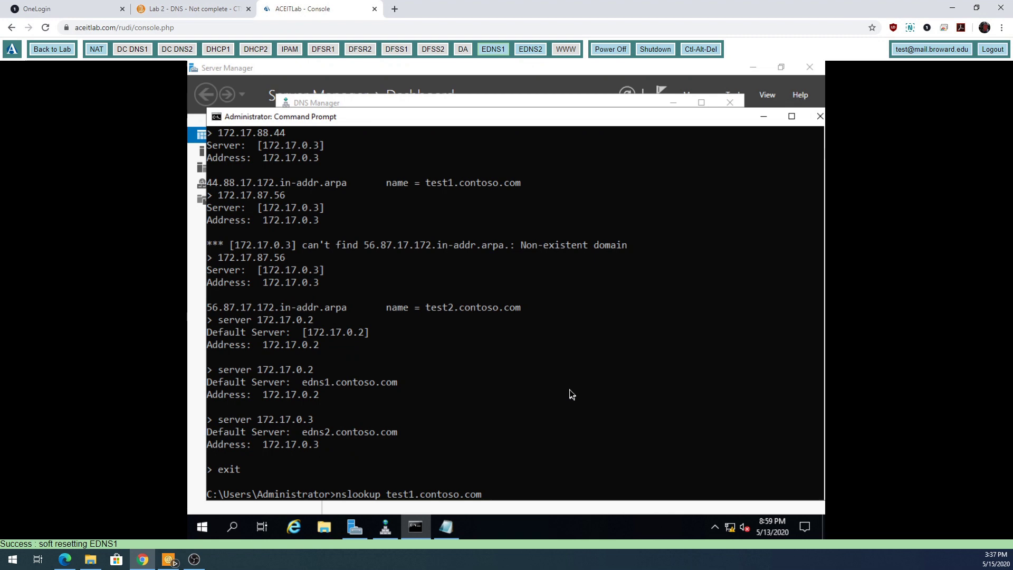
key("Return")
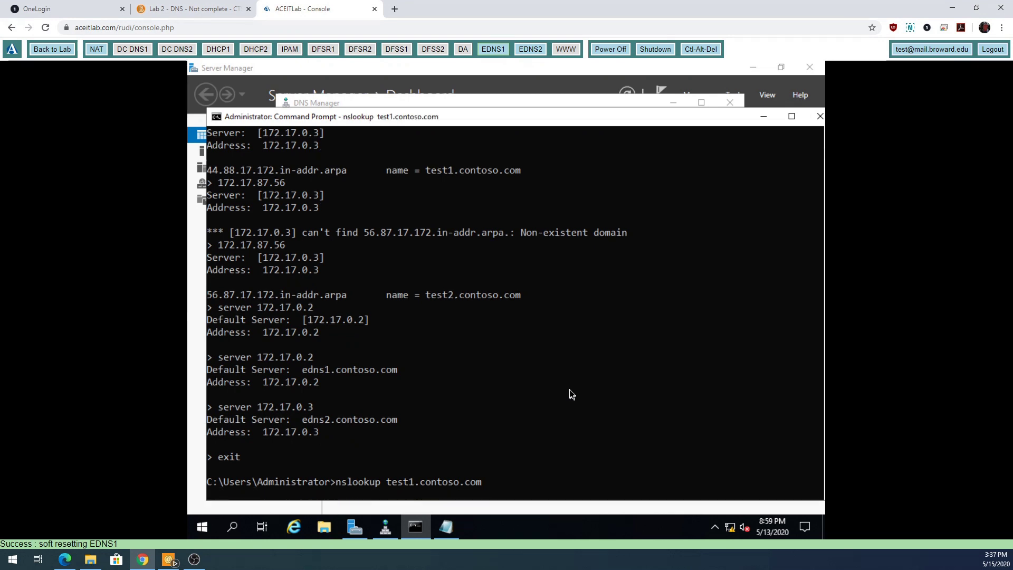
key("ctrl+c")
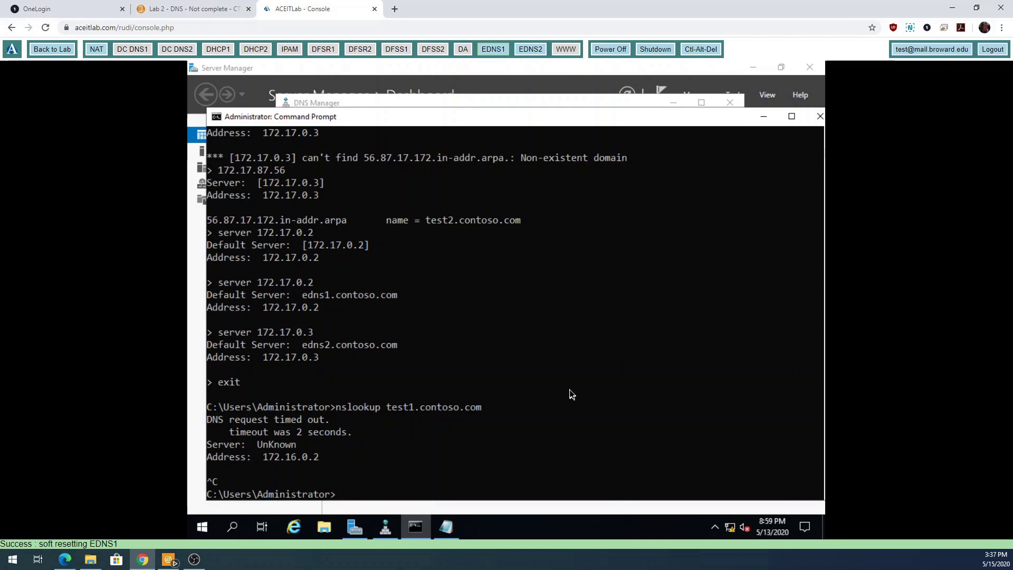
Start nslookup in interactive mode and list its available commands with help.
type("nslookup")
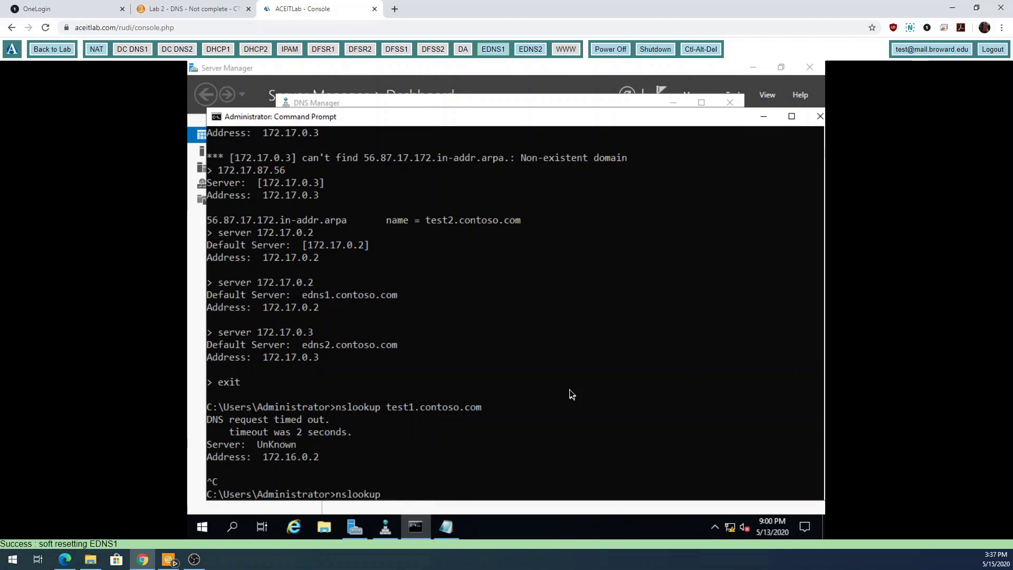
key("Return")
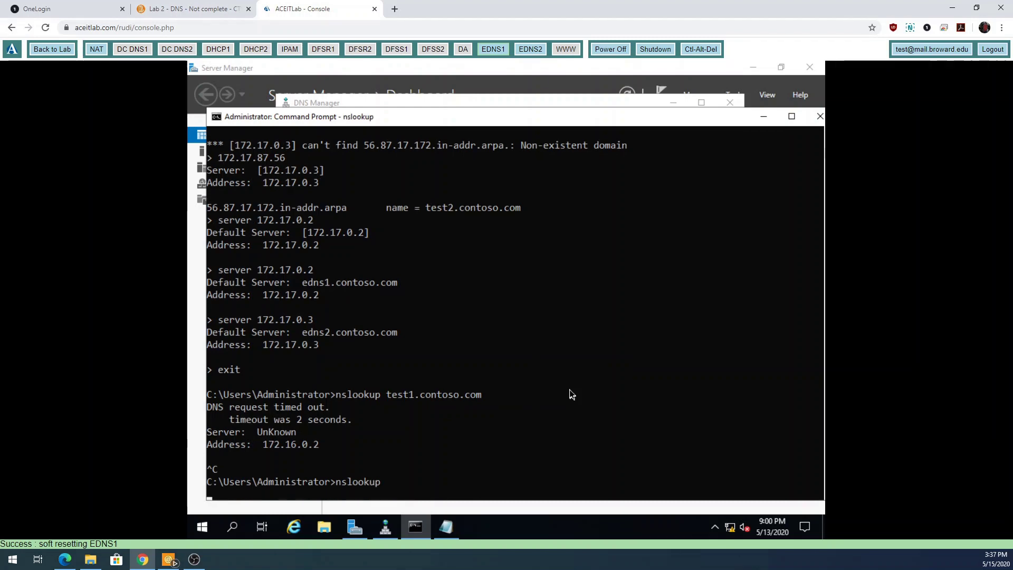
type("help")
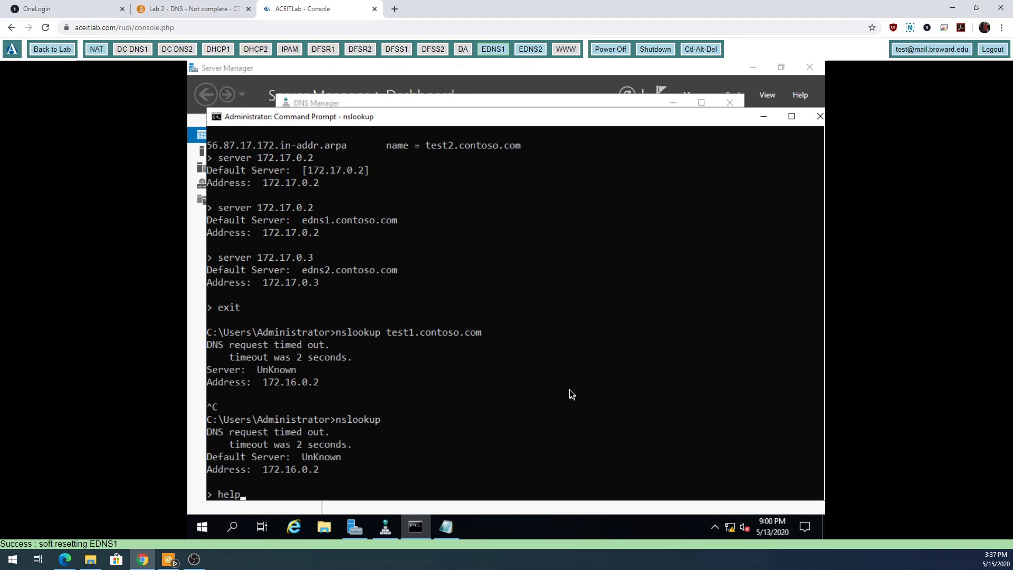
key("Return")
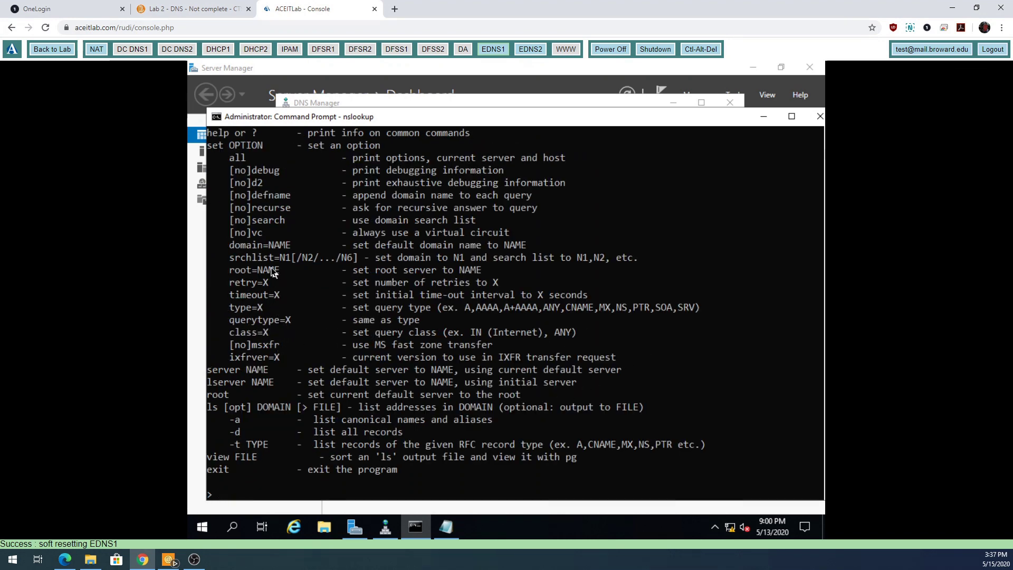
Examine the nslookup help for the server NAME command, the set options and the record types accepted by type=X.
left_click_drag(207, 370, 256, 371)
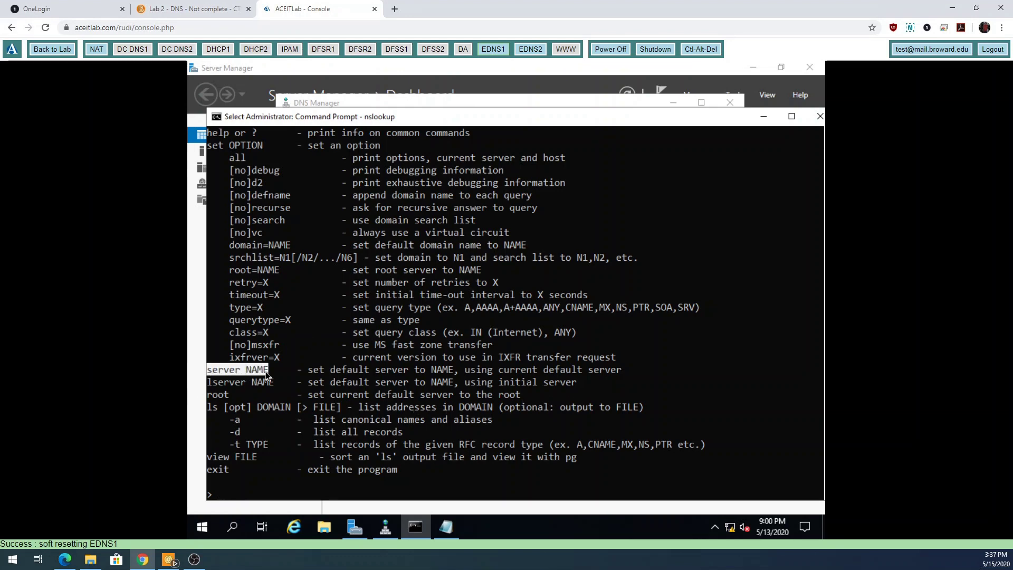
scroll(696, 381, "up", 8)
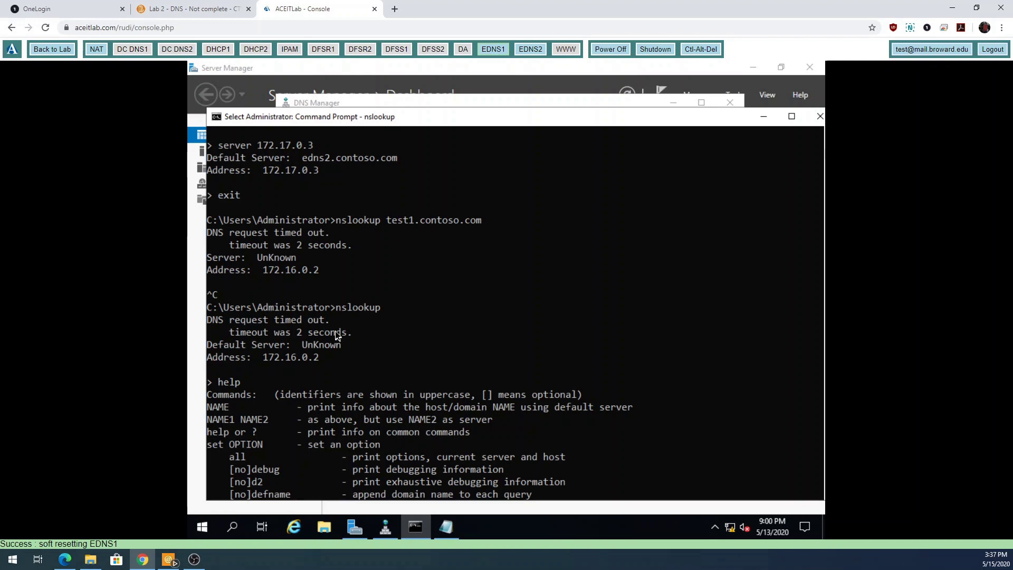
left_click(224, 445)
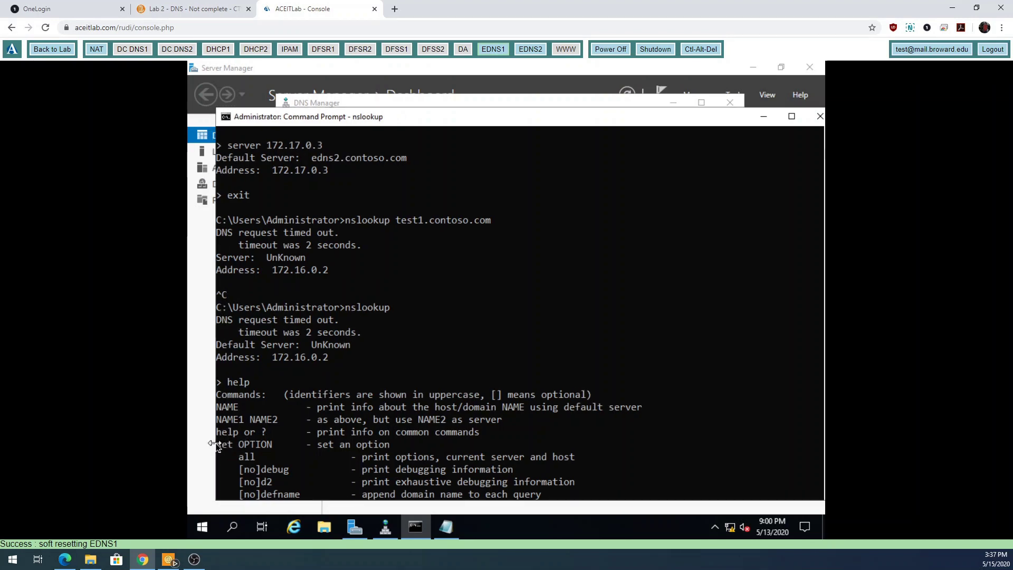
left_click_drag(223, 447, 239, 446)
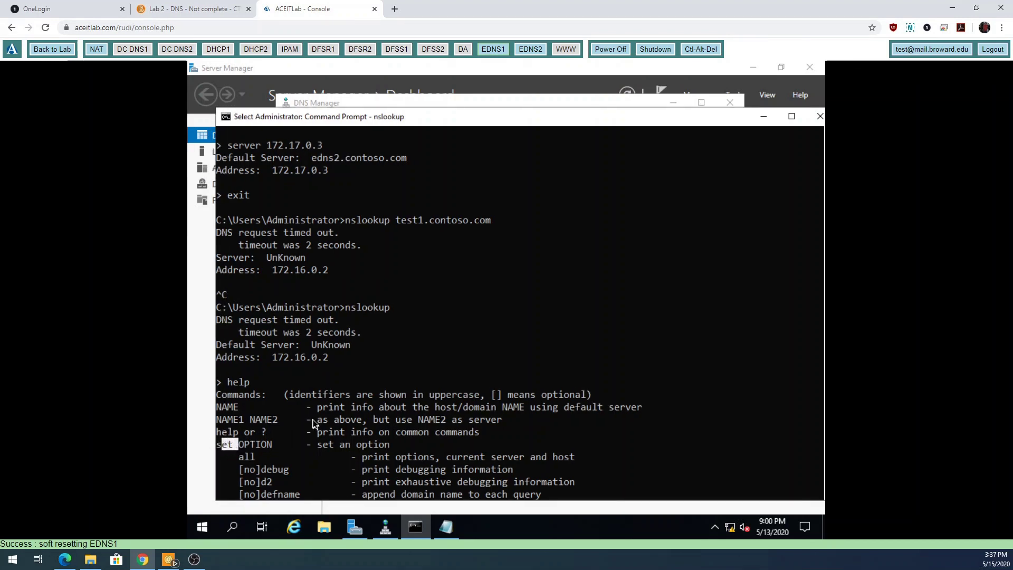
scroll(473, 399, "down", 2)
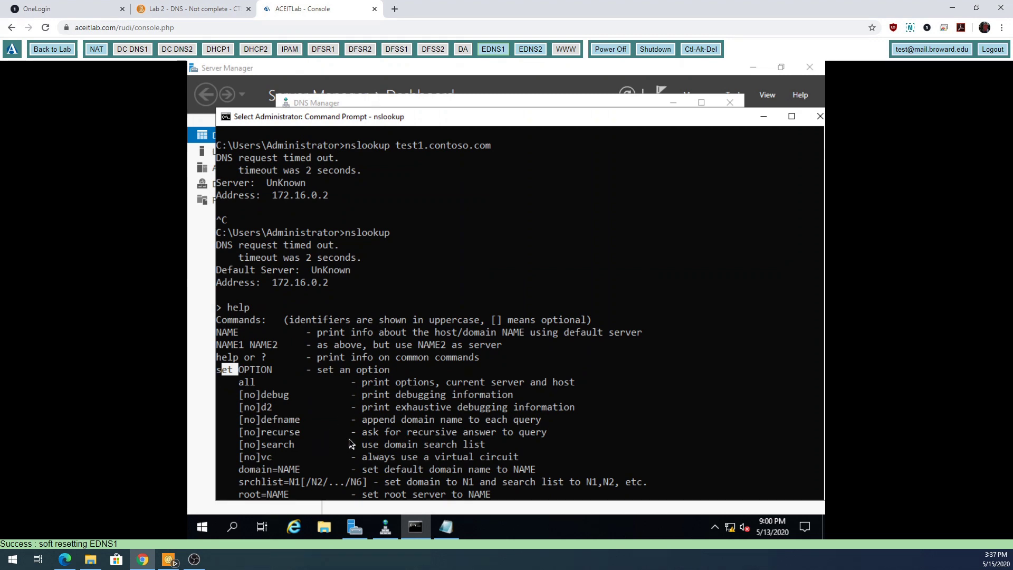
scroll(351, 443, "down", 3)
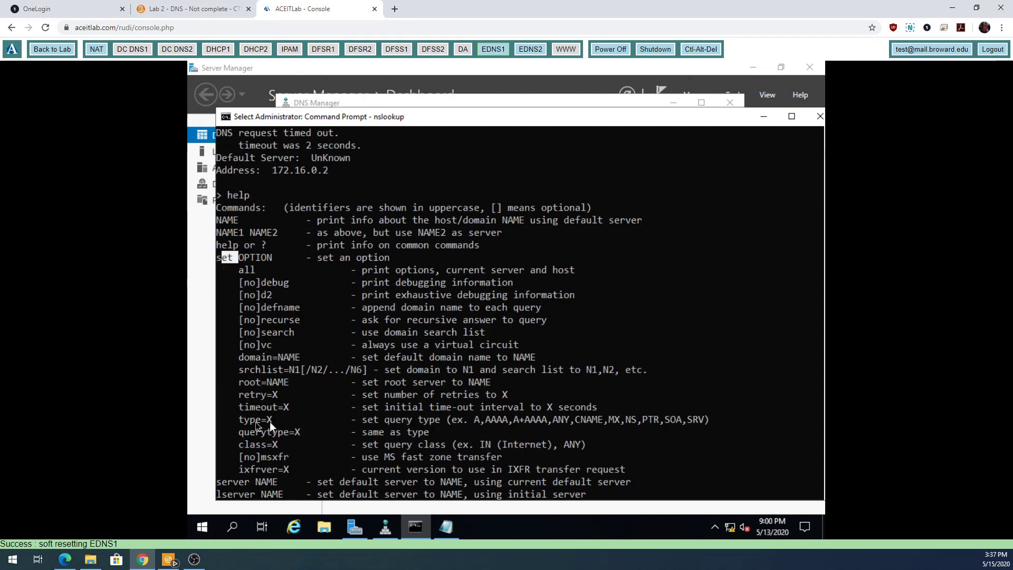
left_click_drag(238, 420, 272, 421)
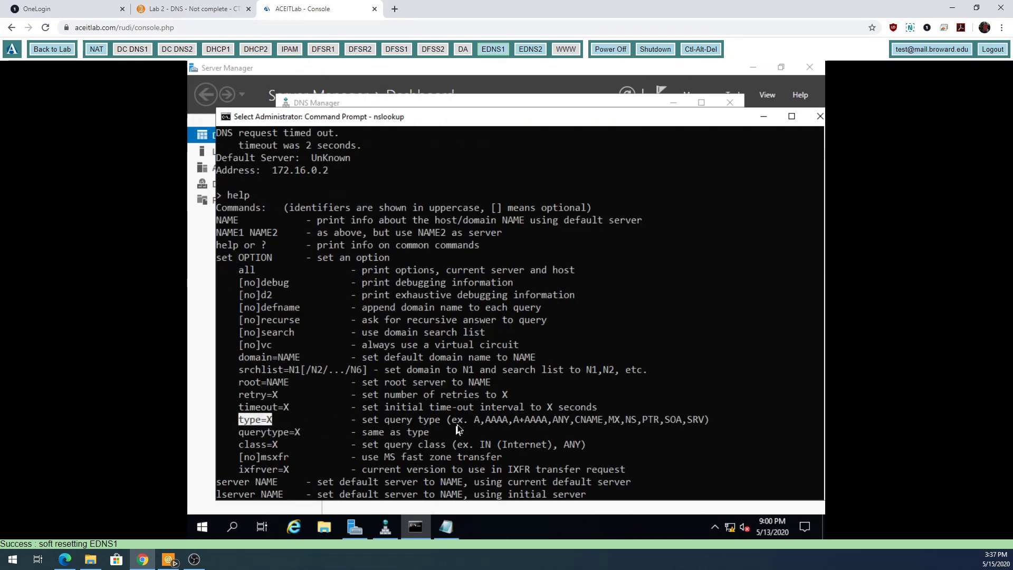
left_click_drag(486, 421, 508, 421)
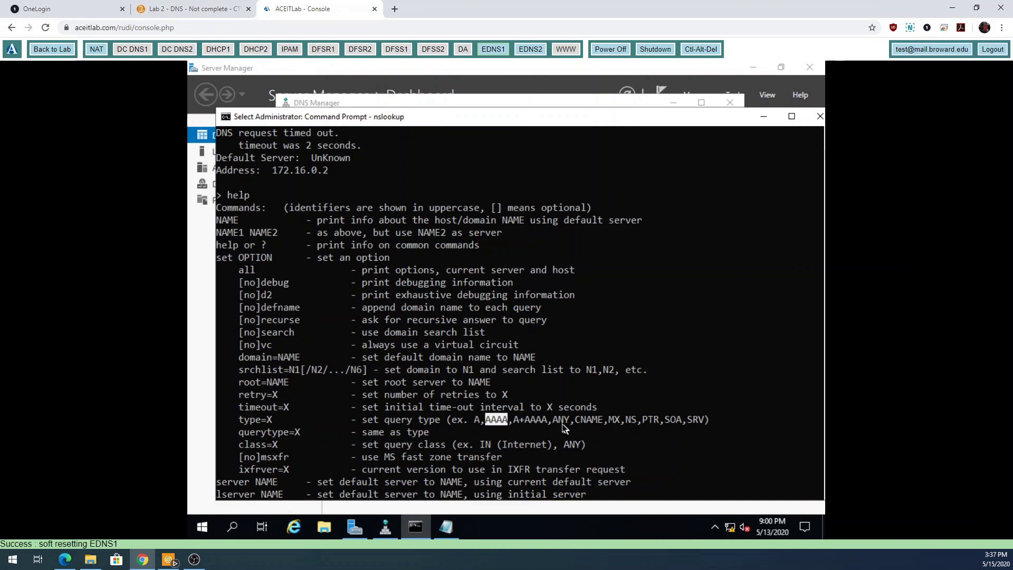
left_click_drag(604, 421, 568, 429)
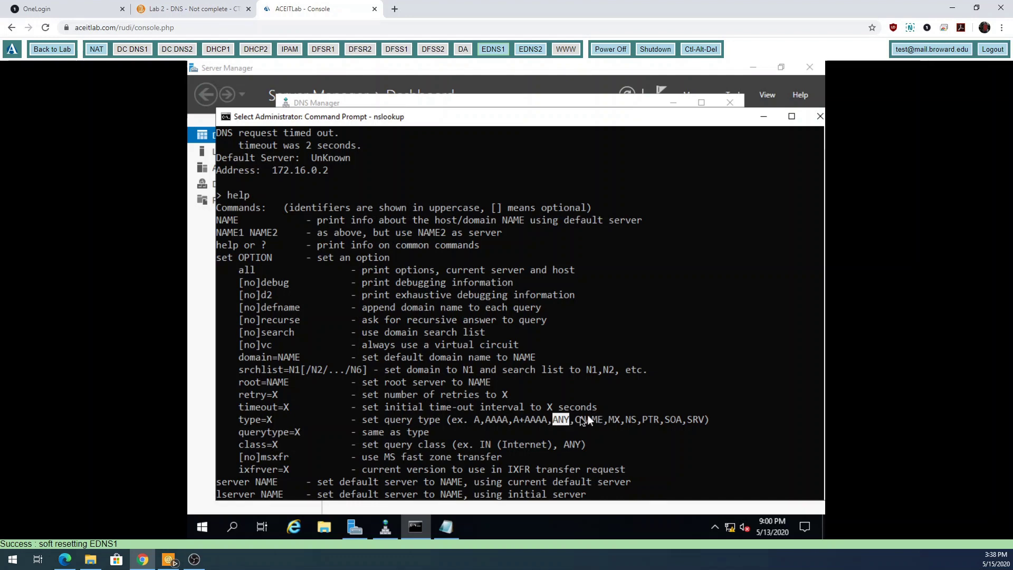
left_click_drag(610, 420, 704, 421)
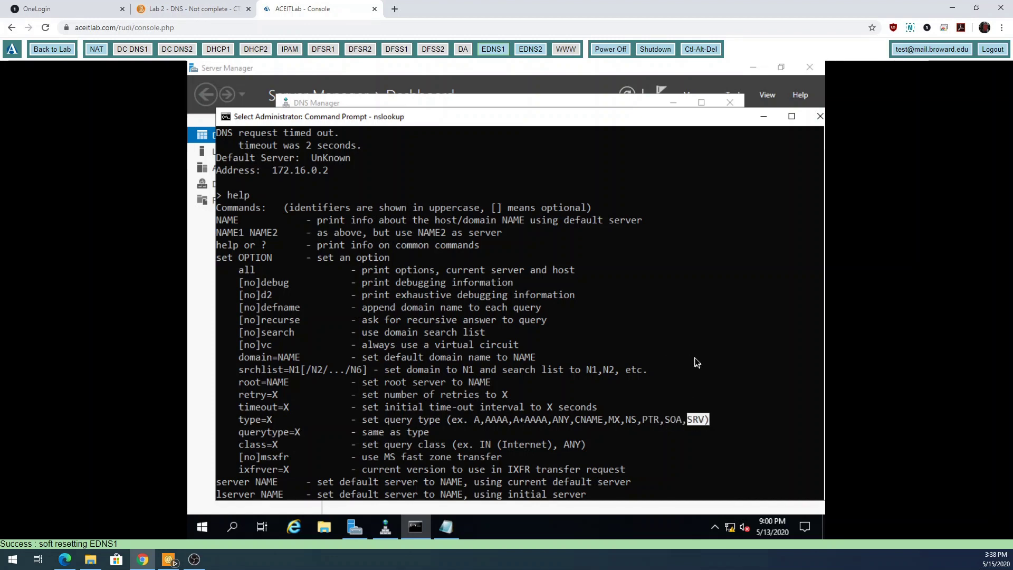
scroll(690, 364, "down", 12)
scroll(612, 357, "up", 3)
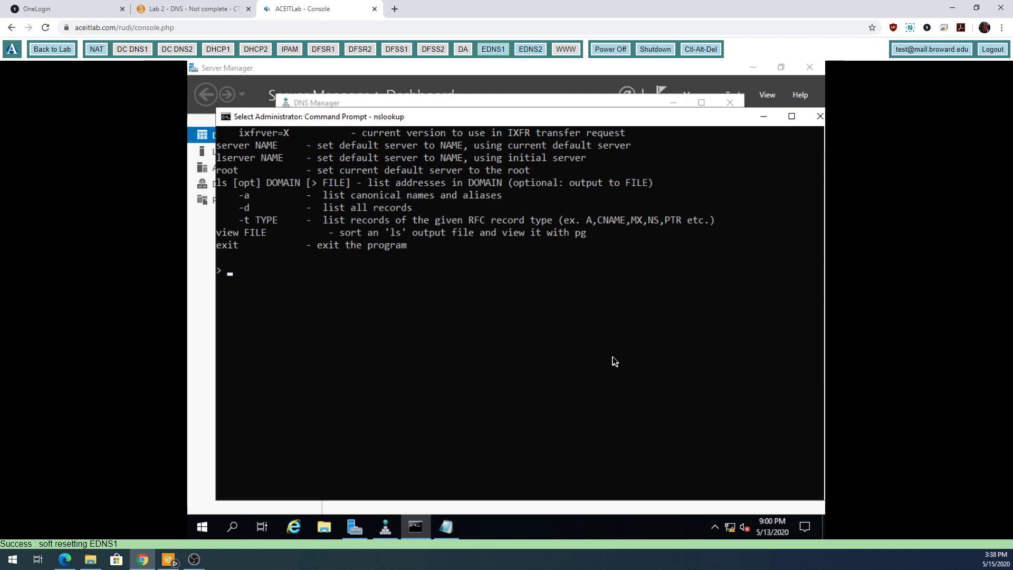
Set the nslookup query type to any record with set type=any.
type("set tyep")
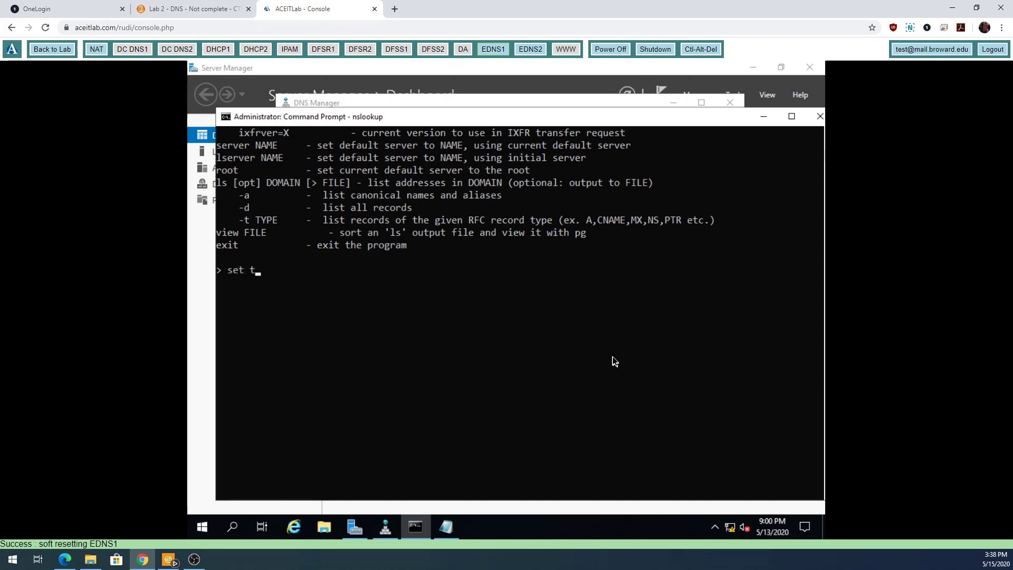
key("BackSpace")
key("BackSpace")
type("pe=all")
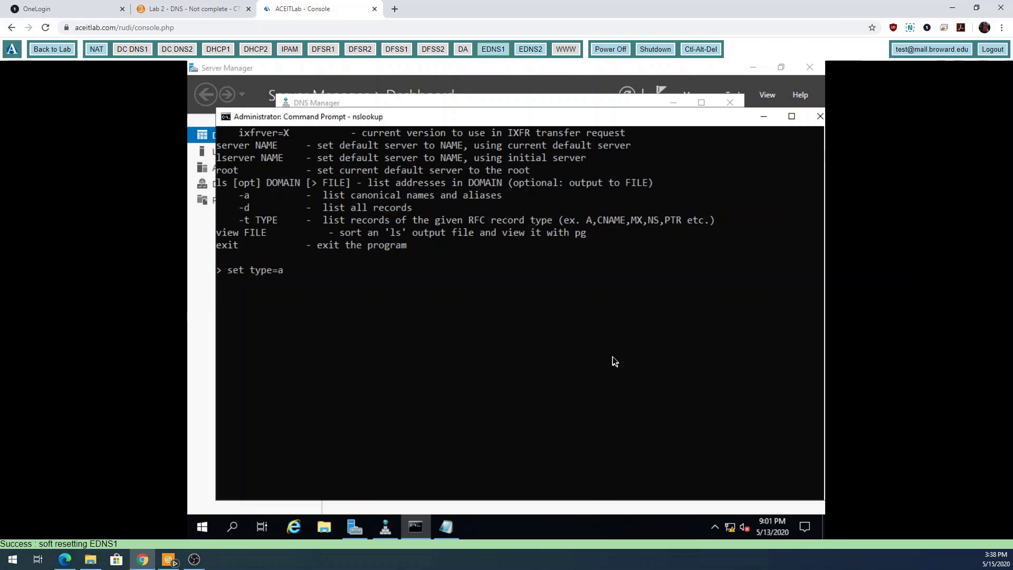
key("BackSpace")
key("BackSpace")
type("ny")
Set the nslookup server to 172.17.0.2 and rerun the same server command.
type("server ")
type("172")
type(".17.0.2")
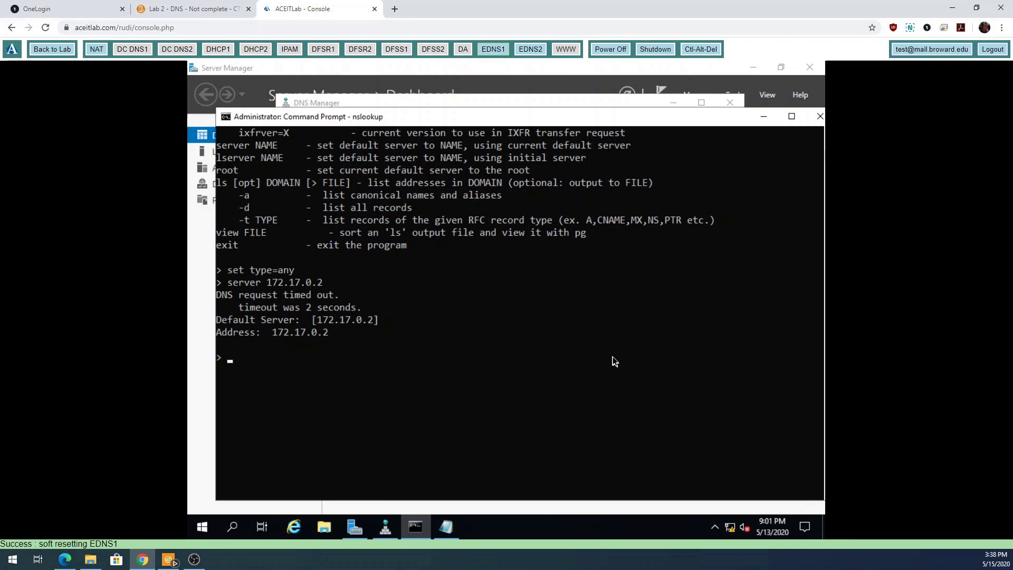
key("Up")
key("Return")
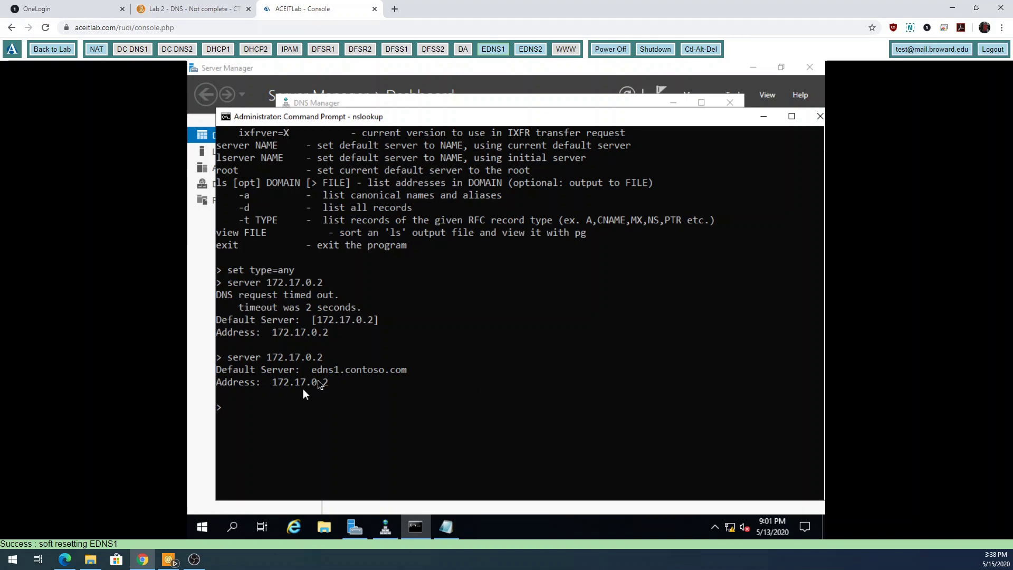
Look up test1.contoso.com in nslookup and try to list all contoso.com records with ls -d contoso.com.
left_click_drag(312, 370, 407, 374)
right_click(405, 432)
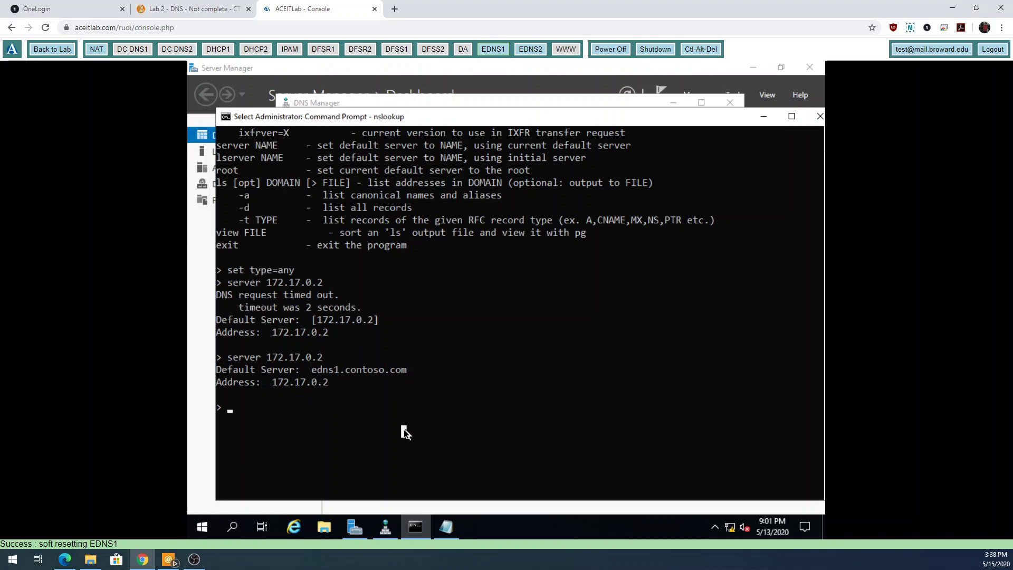
type("test1.con")
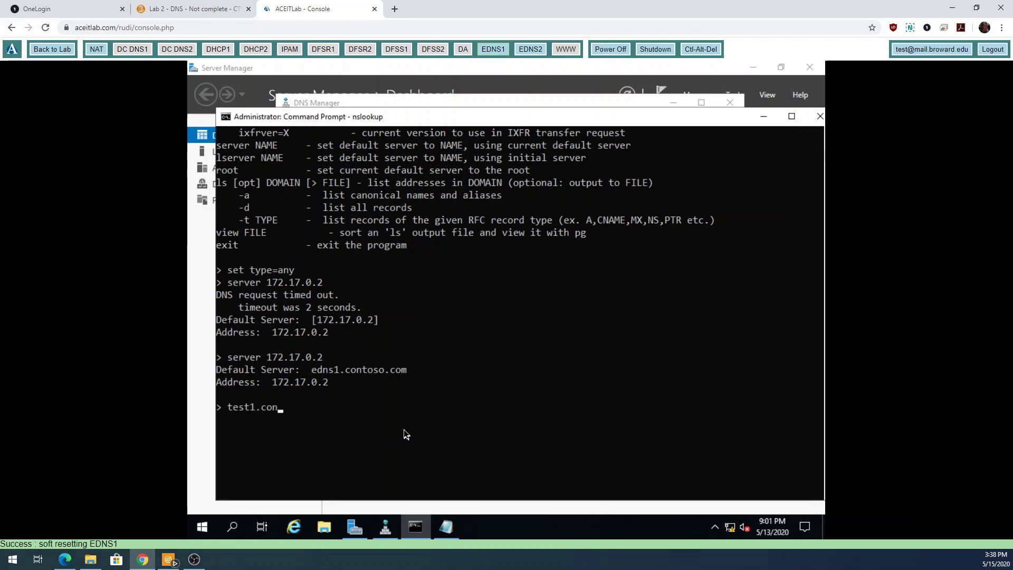
type("toso.com")
key("Return")
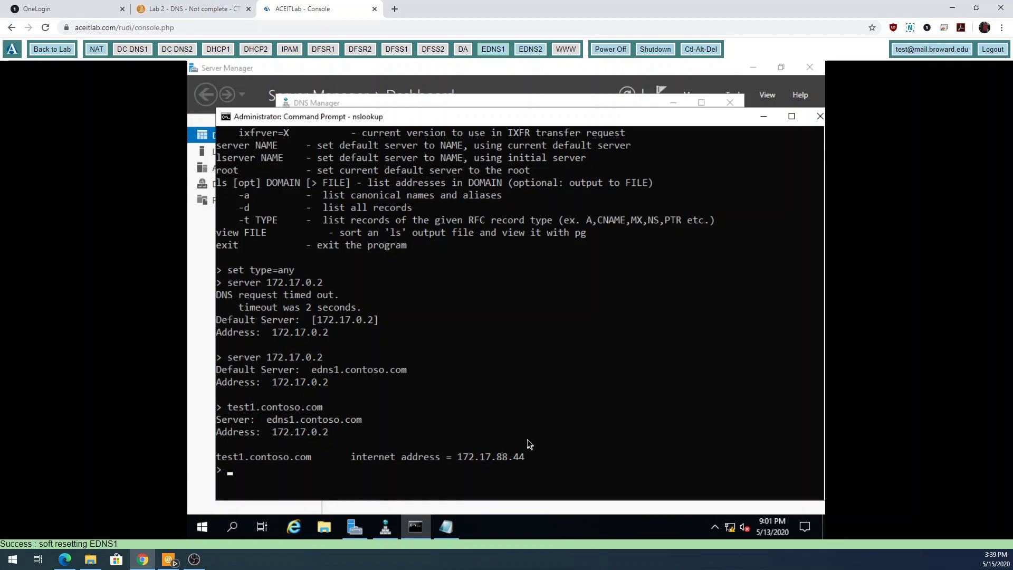
type("ls -d contoso.com")
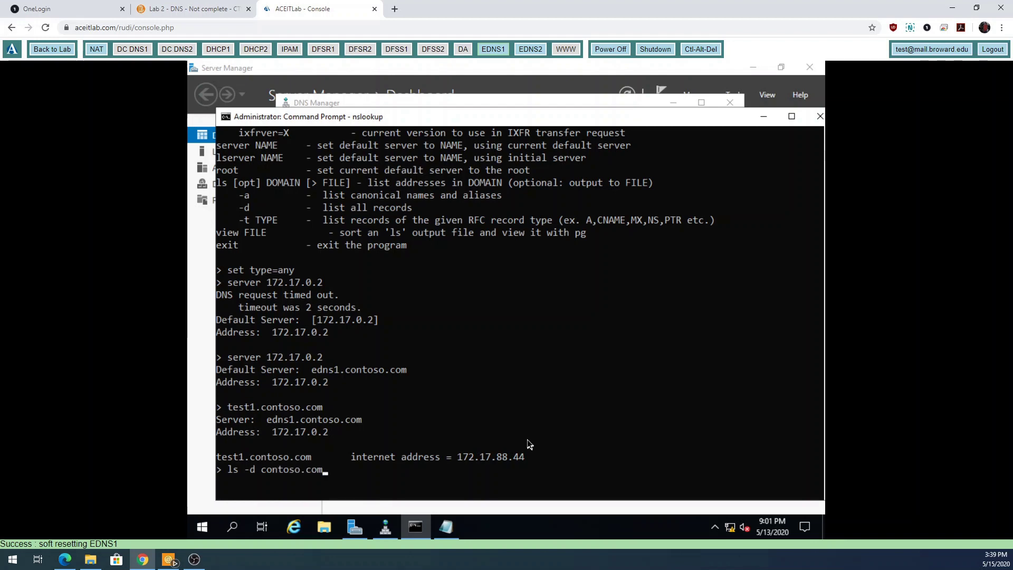
key("Return")
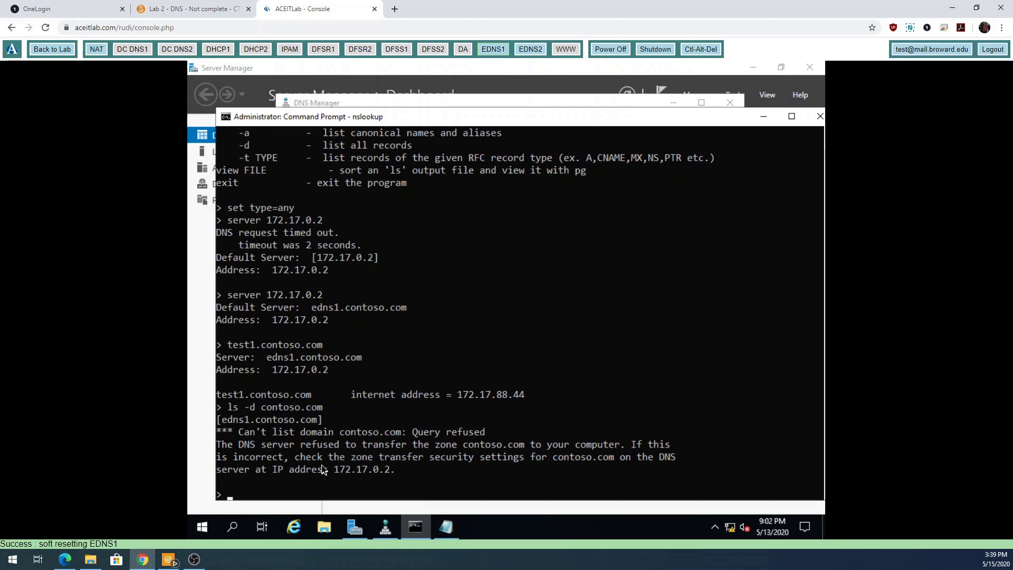
Allow zone transfers of the contoso.com forward lookup zone to any server in DNS Manager.
left_click(425, 103)
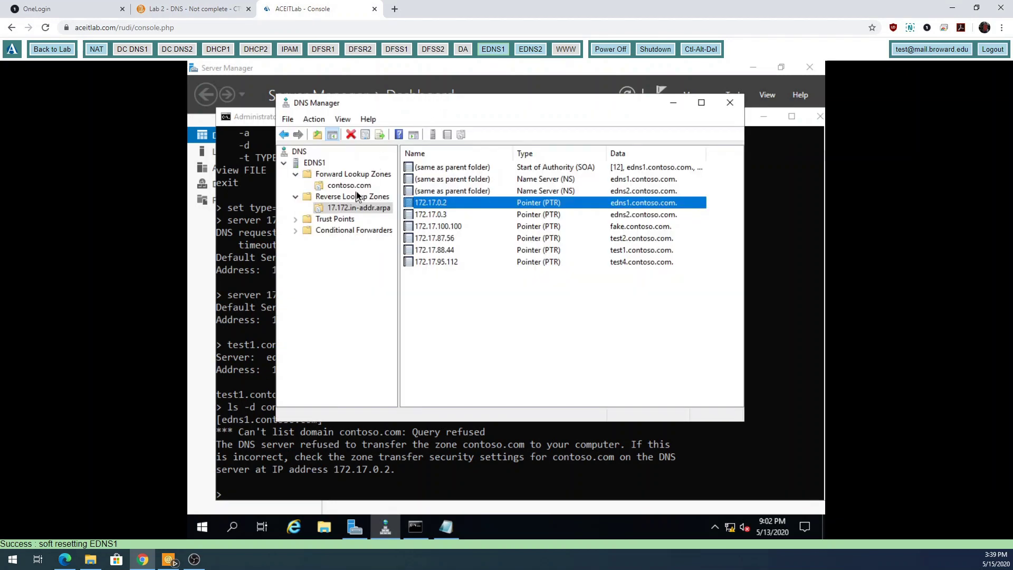
left_click(357, 186)
right_click(356, 187)
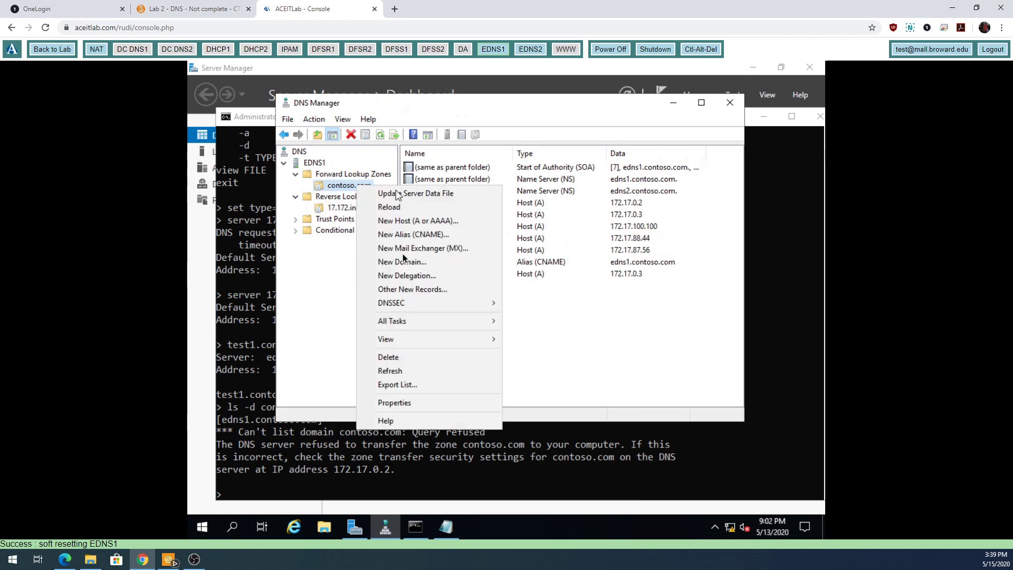
left_click(417, 404)
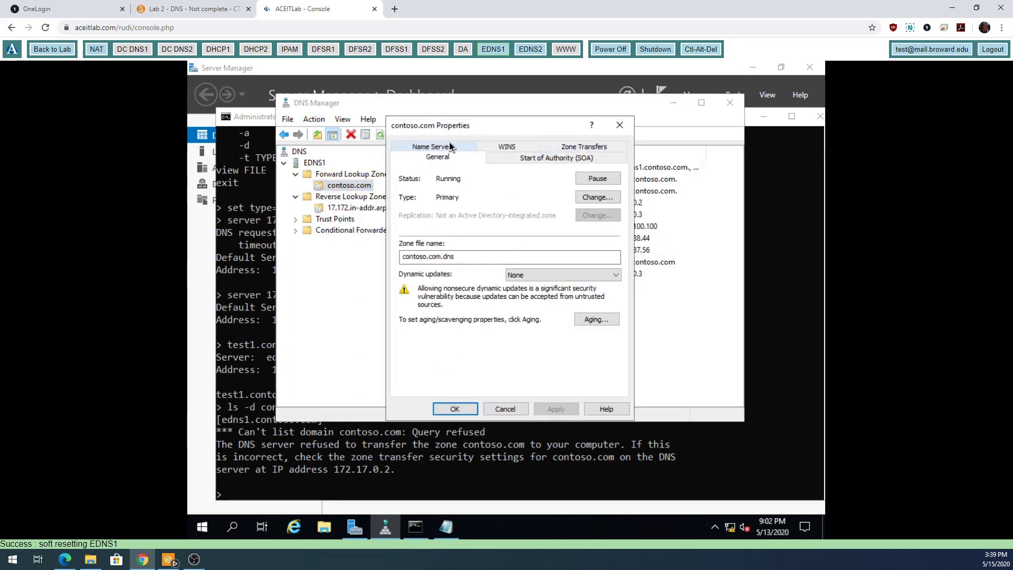
left_click(583, 148)
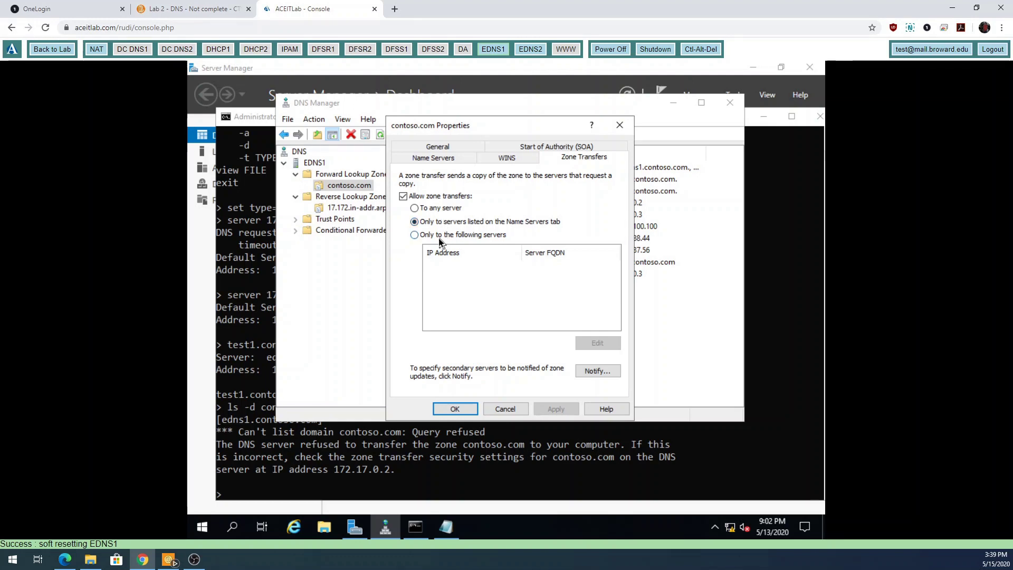
left_click(428, 211)
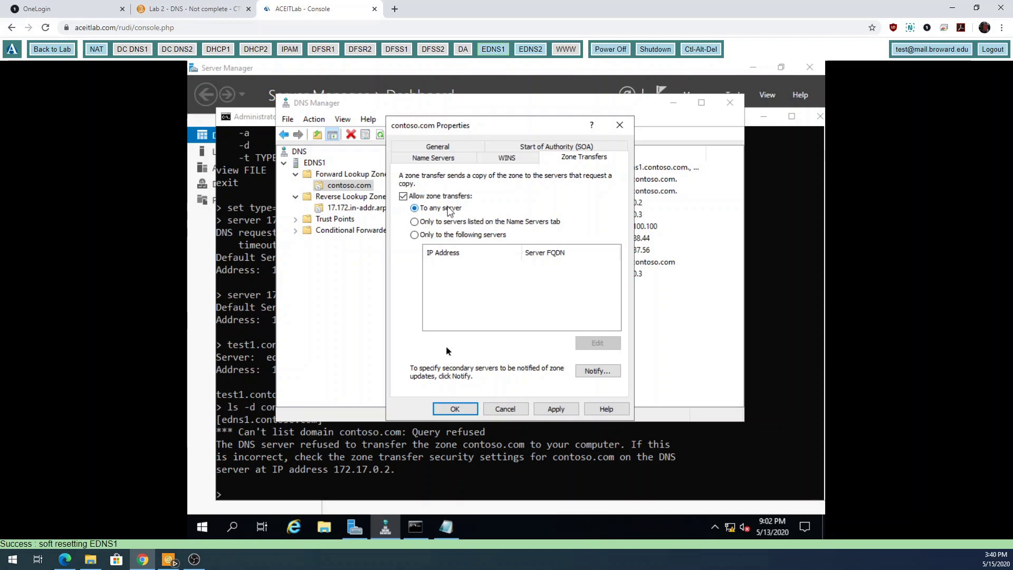
left_click(454, 409)
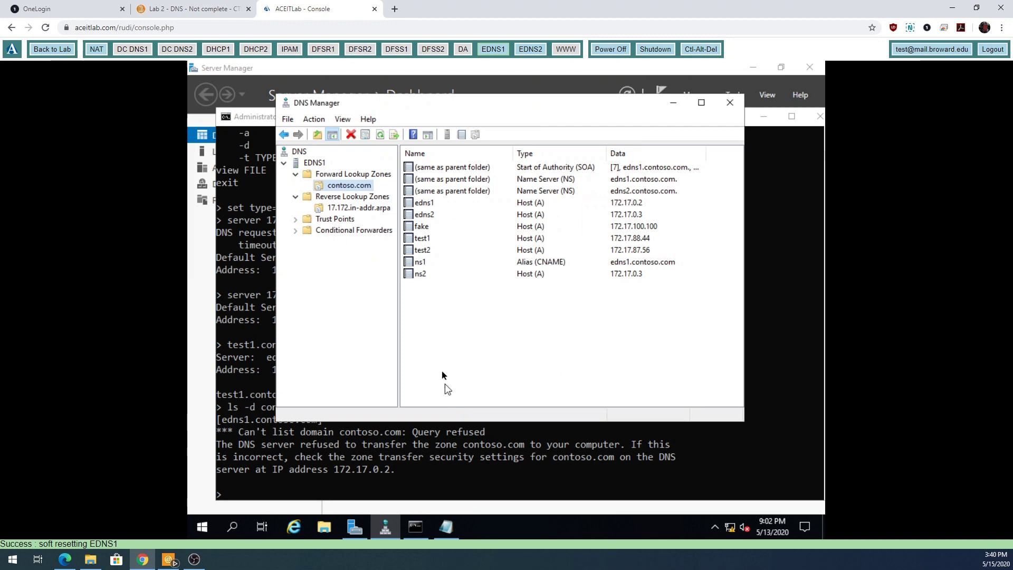
Return to nslookup and rerun ls -d contoso.com to list every record in the zone.
left_click(442, 487)
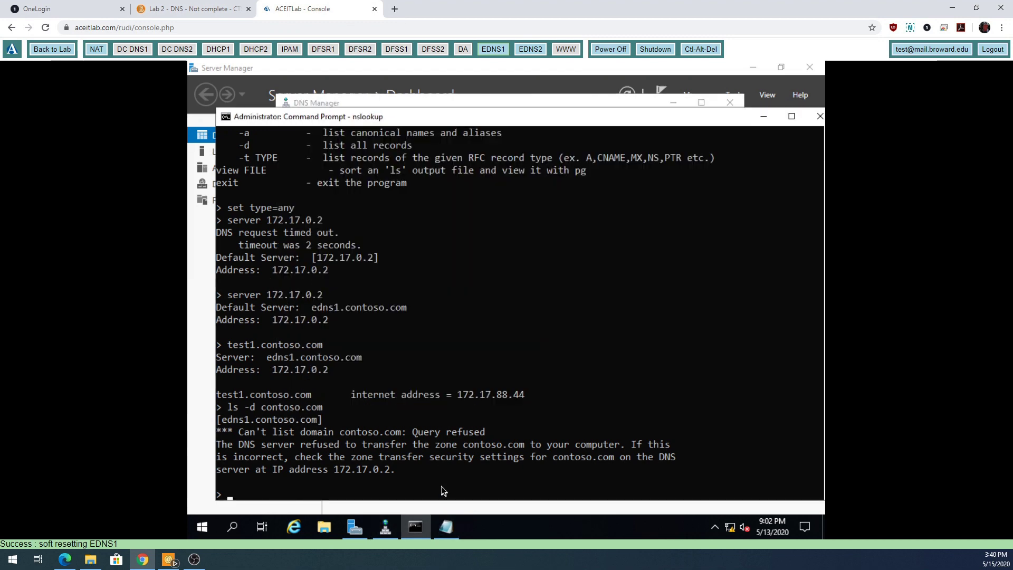
key("Return")
key("Return")
key("Return")
key("Up")
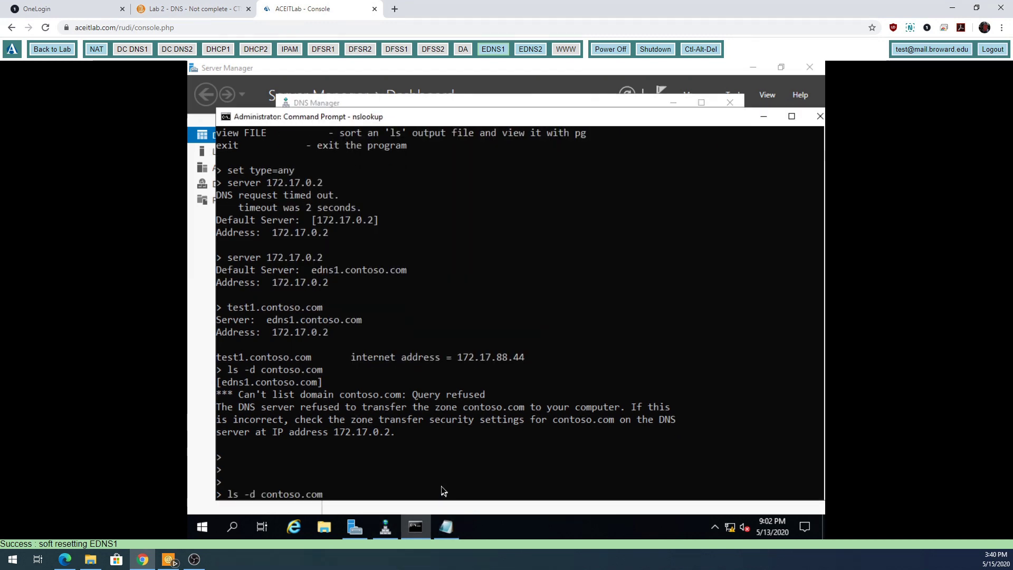
key("Return")
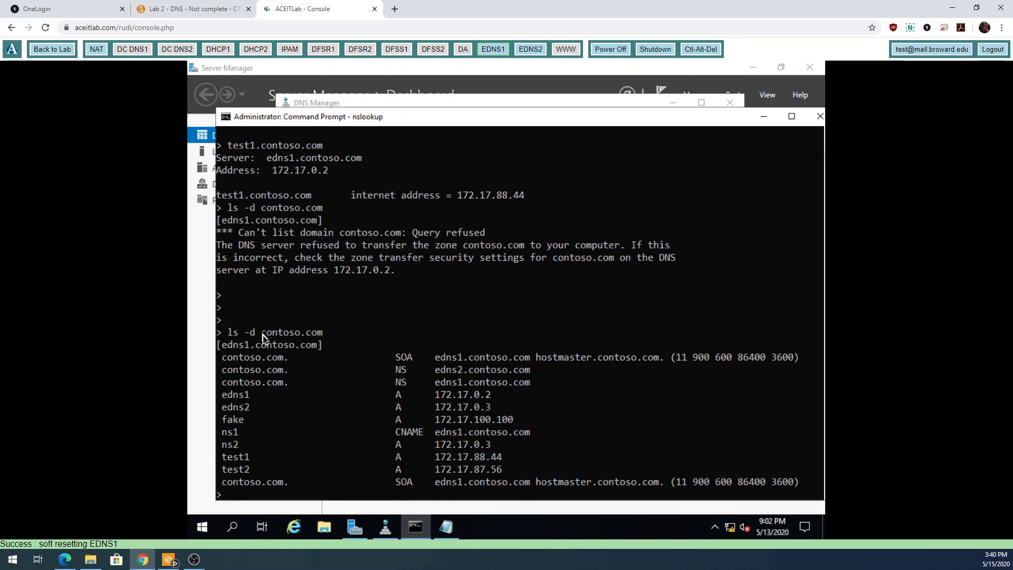
Check the contoso.com name servers and restrict the zone's transfers to only the servers listed on the Name Servers tab.
left_click(461, 104)
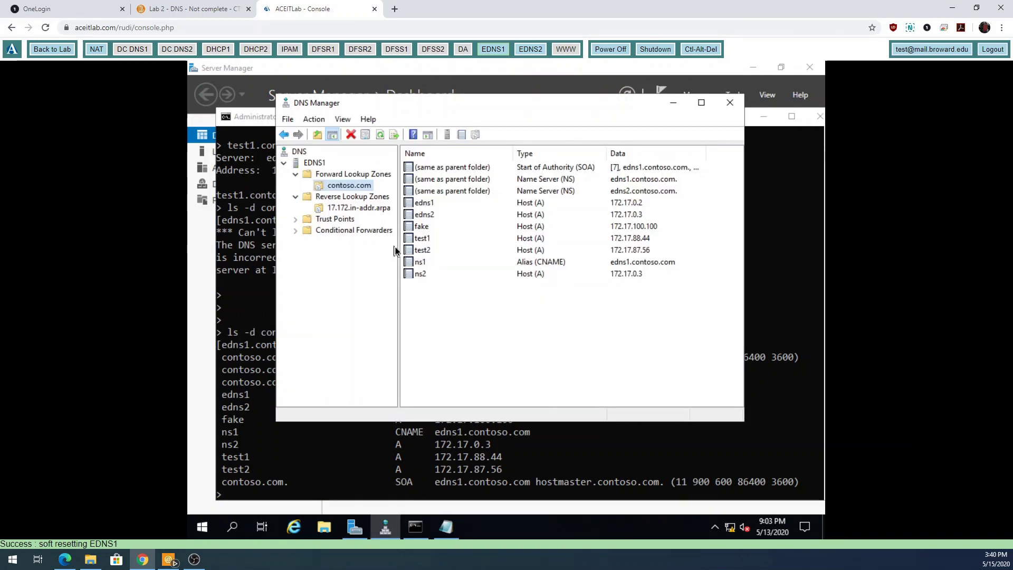
right_click(350, 184)
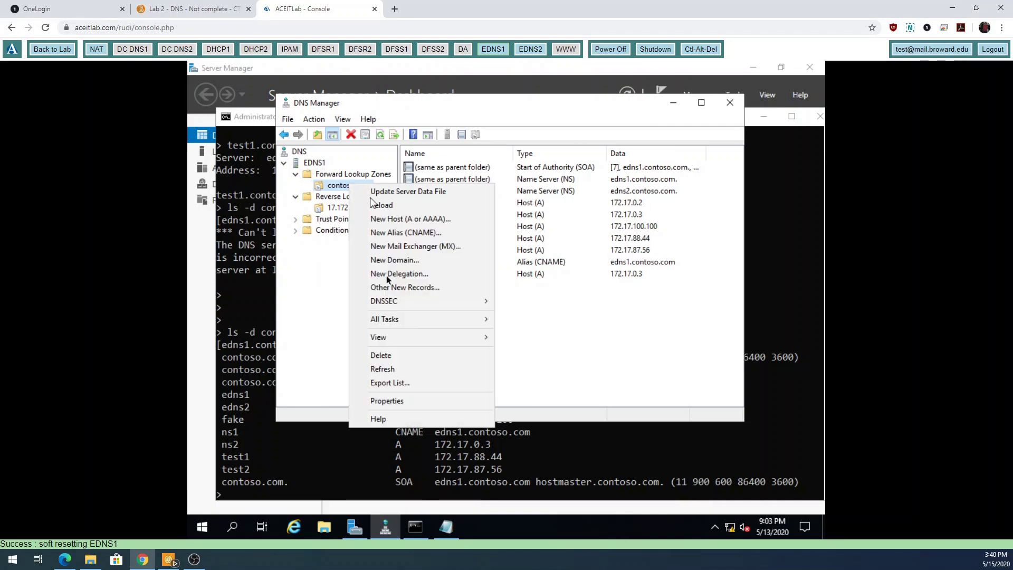
left_click(398, 402)
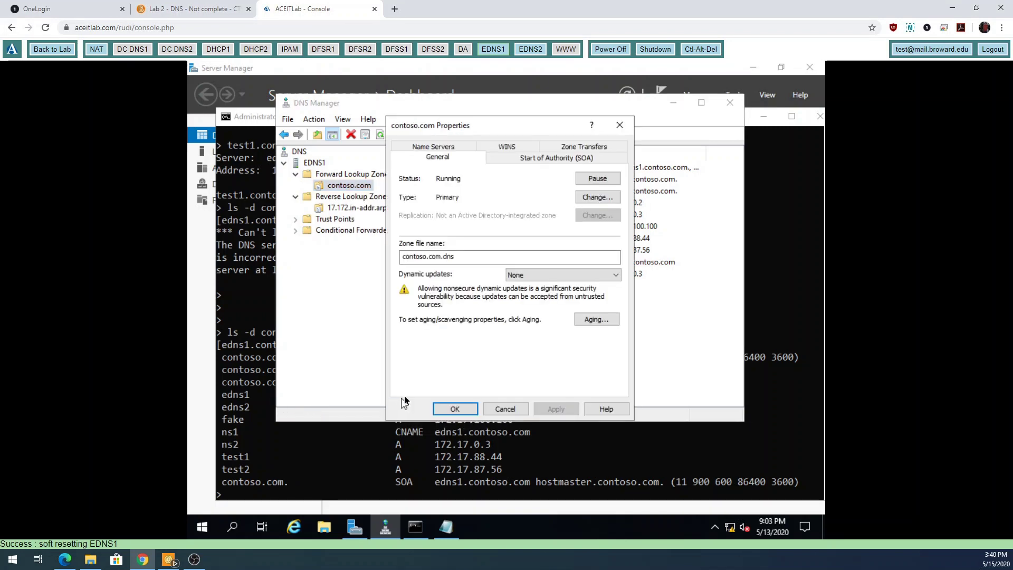
left_click(451, 148)
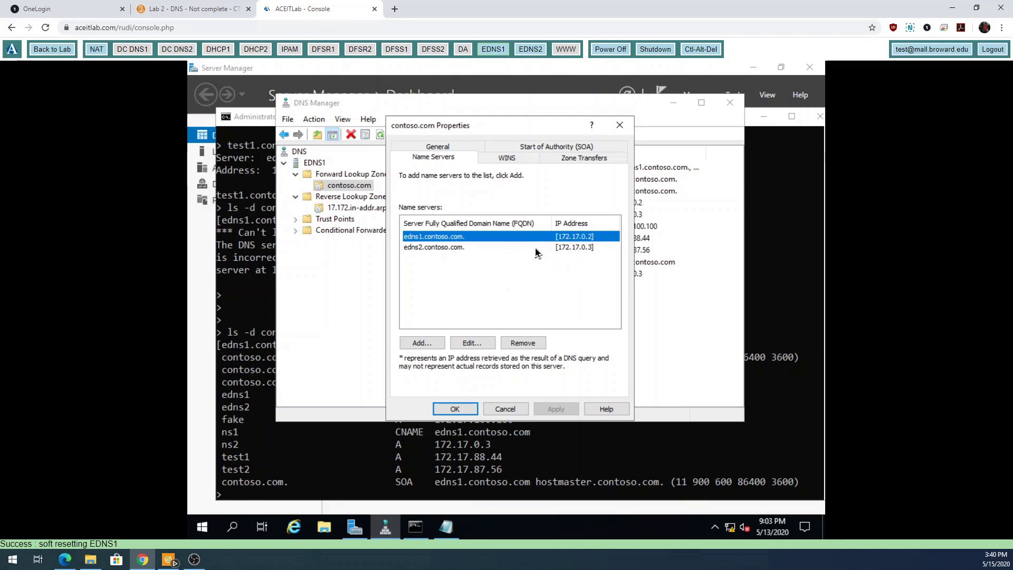
left_click(582, 158)
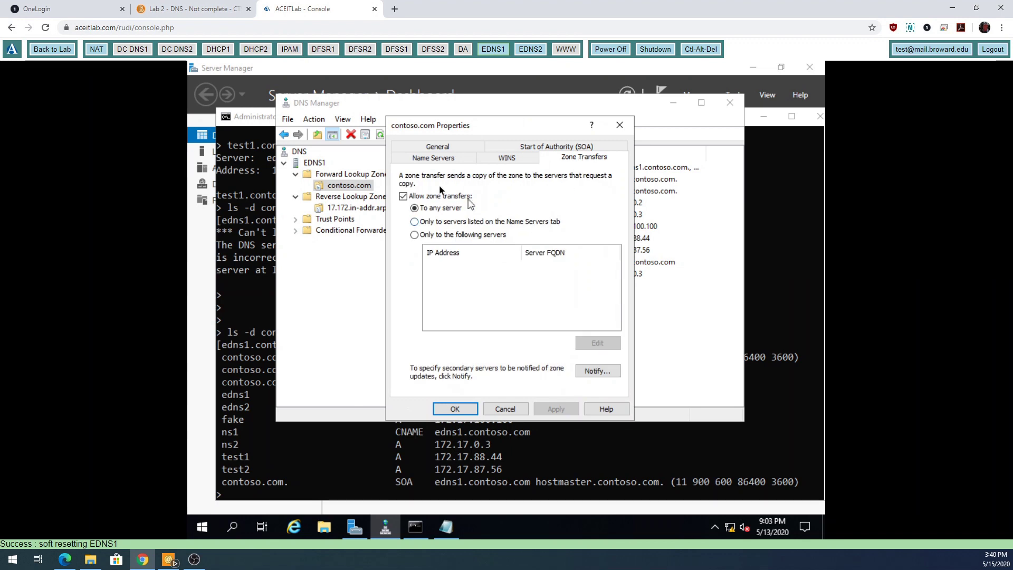
left_click(442, 223)
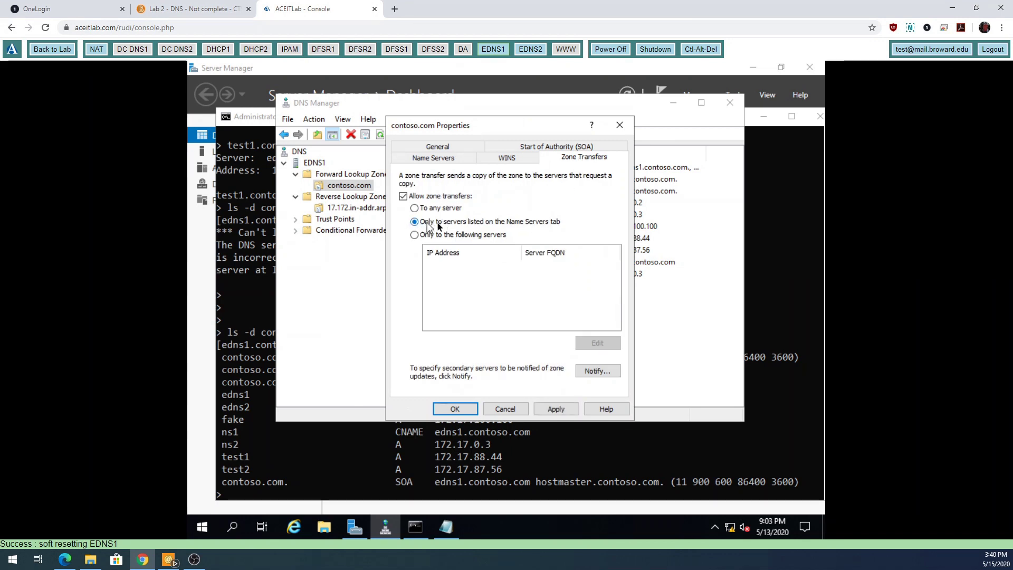
left_click(446, 146)
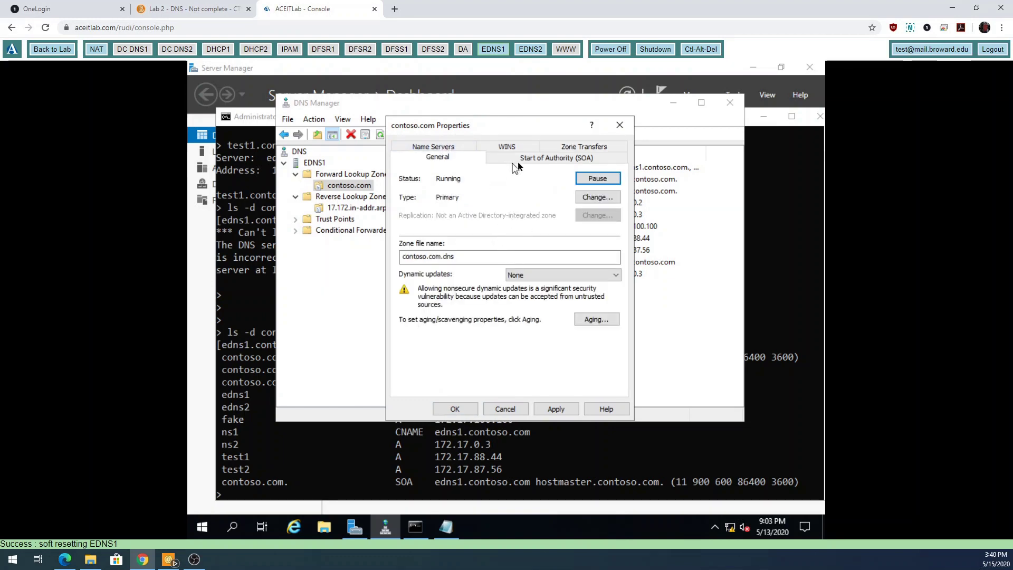
left_click(457, 149)
left_click(455, 409)
Test the restricted zone transfer by running ls -d contoso.com against 172.17.0.2 in nslookup.
left_click(414, 475)
type("ls -d contoso.com")
key("Return")
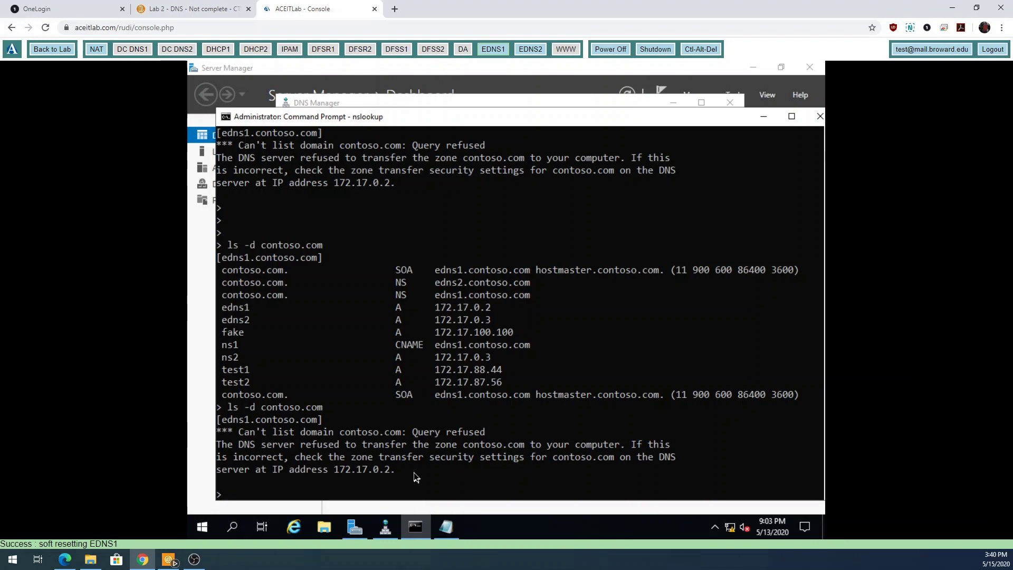
Set the nslookup server to 172.17.0.3.
type("serve")
key("BackSpace")
key("BackSpace")
key("BackSpace")
type("v")
type("ver ")
type("172.1")
type("7.0")
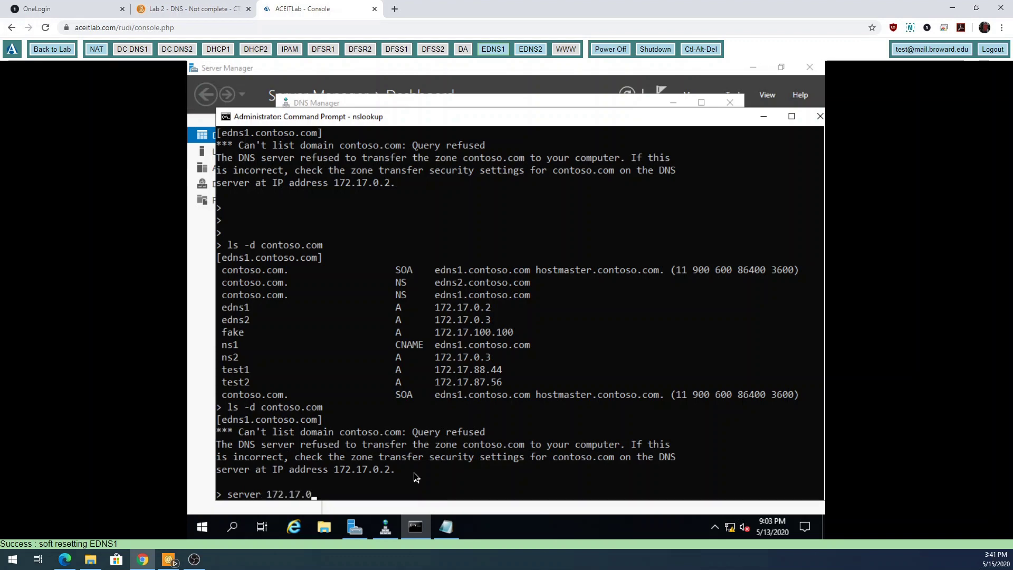
type(".3")
key("Return")
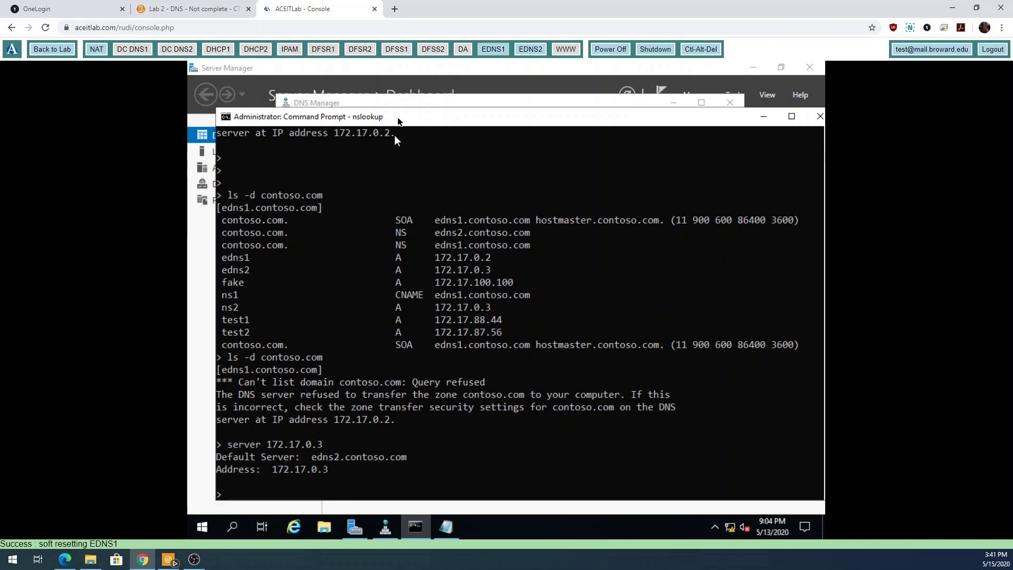
Review the name servers and their IP addresses in the contoso.com zone properties, leaving the settings unmodified.
left_click(412, 102)
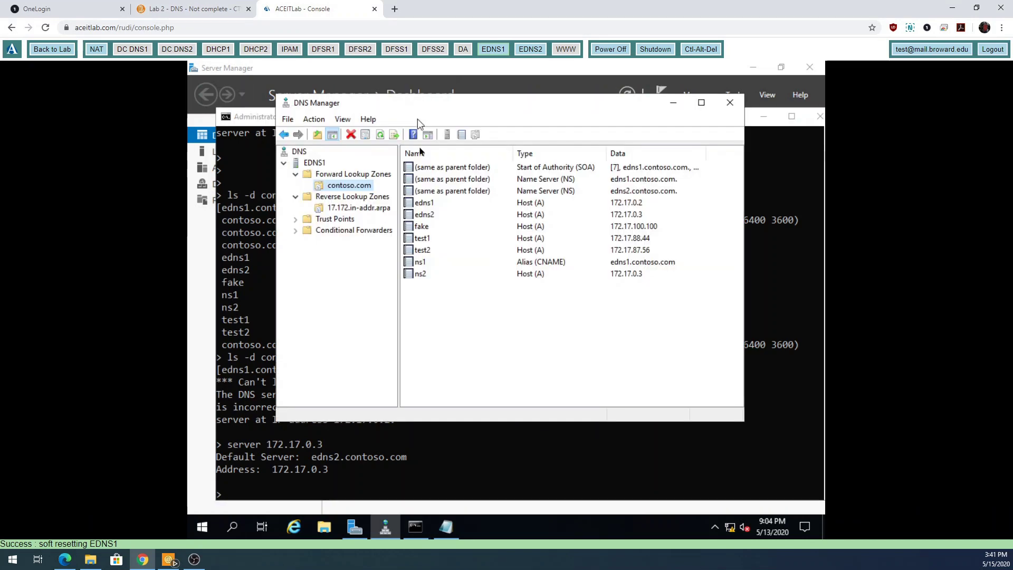
right_click(352, 192)
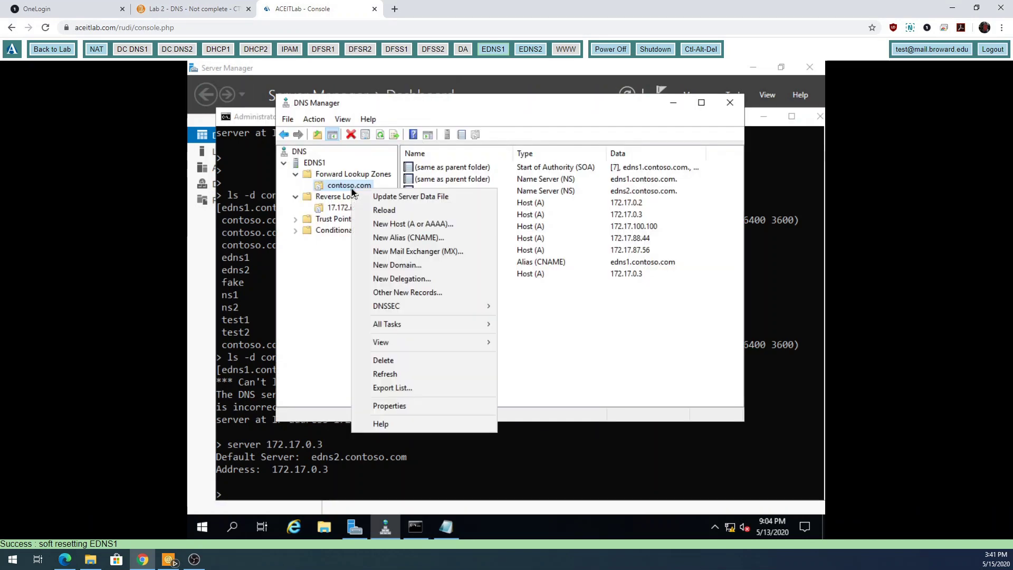
left_click(393, 407)
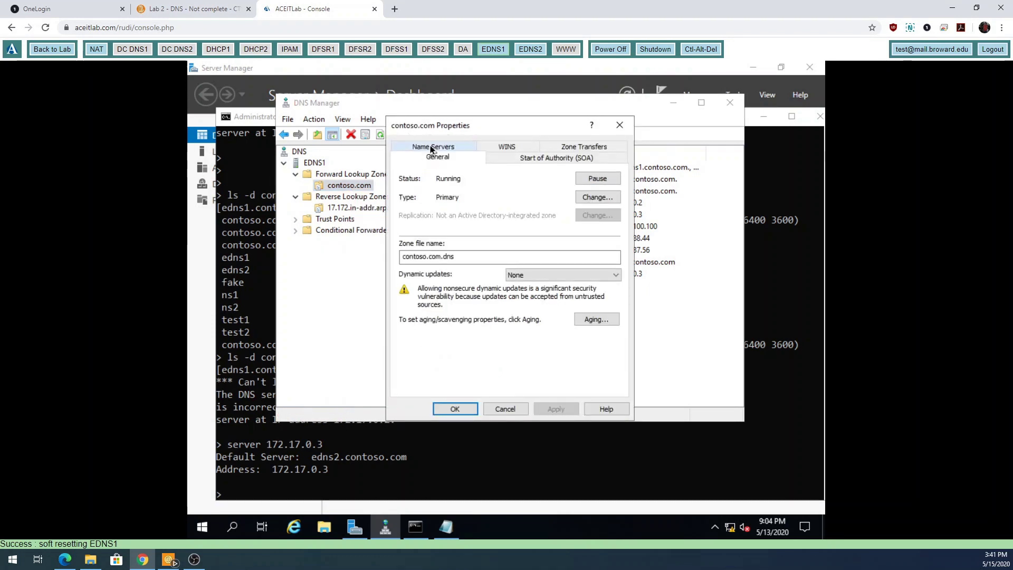
left_click(427, 147)
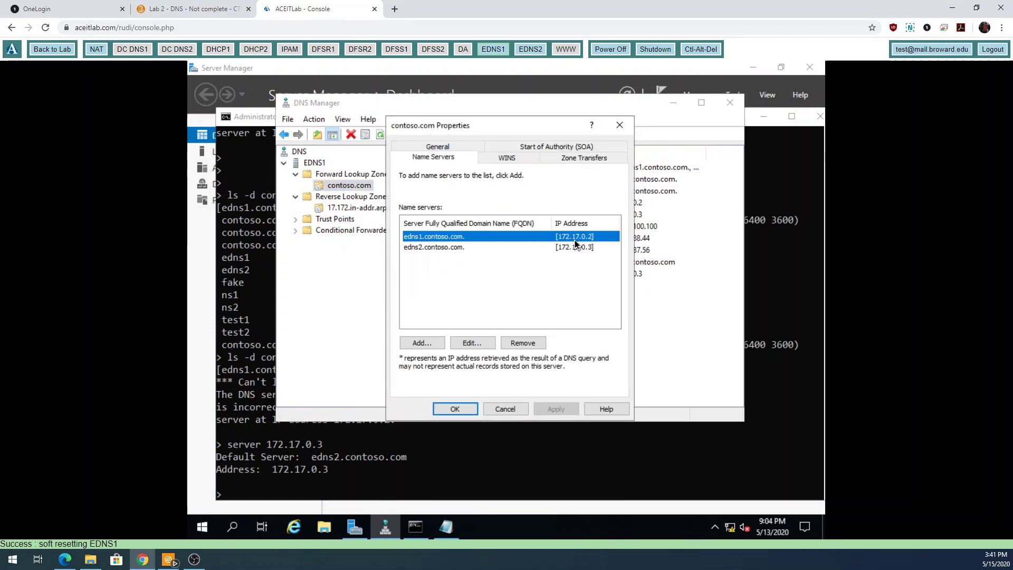
left_click(508, 409)
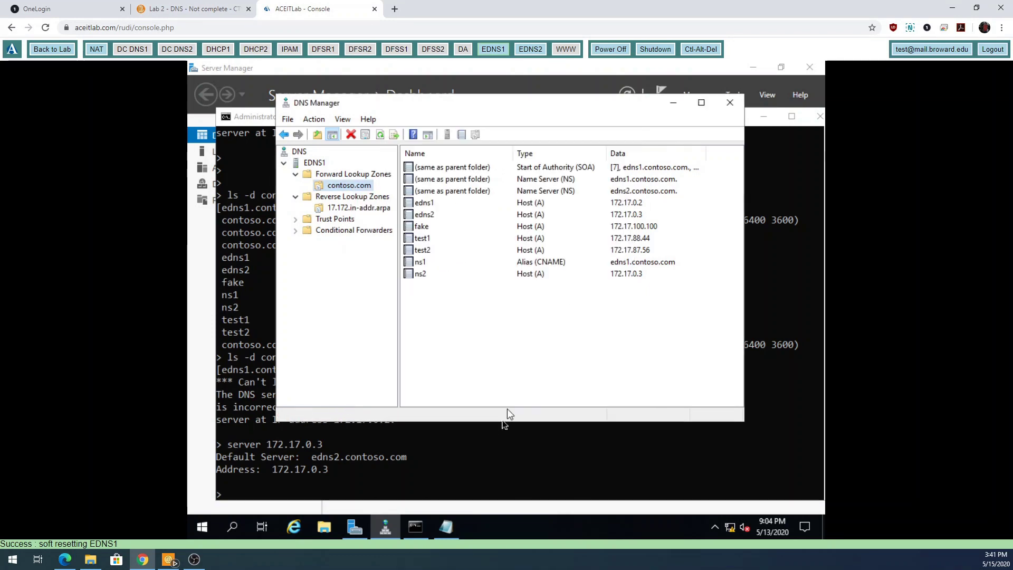
Try to list all contoso.com records from 172.17.0.3 with ls -d contoso.com in nslookup.
left_click(468, 451)
type("ls -d")
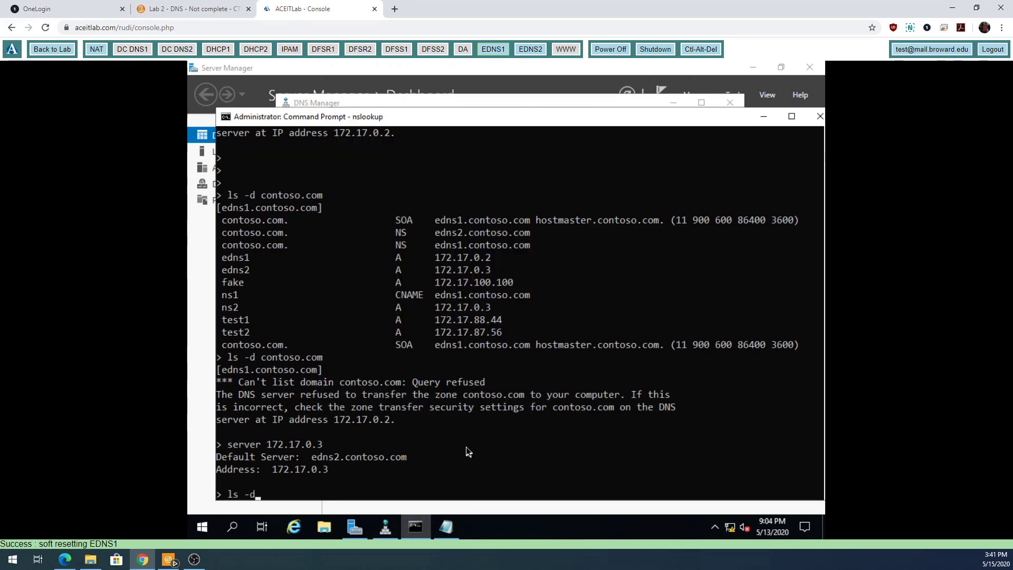
type(" contoso.com")
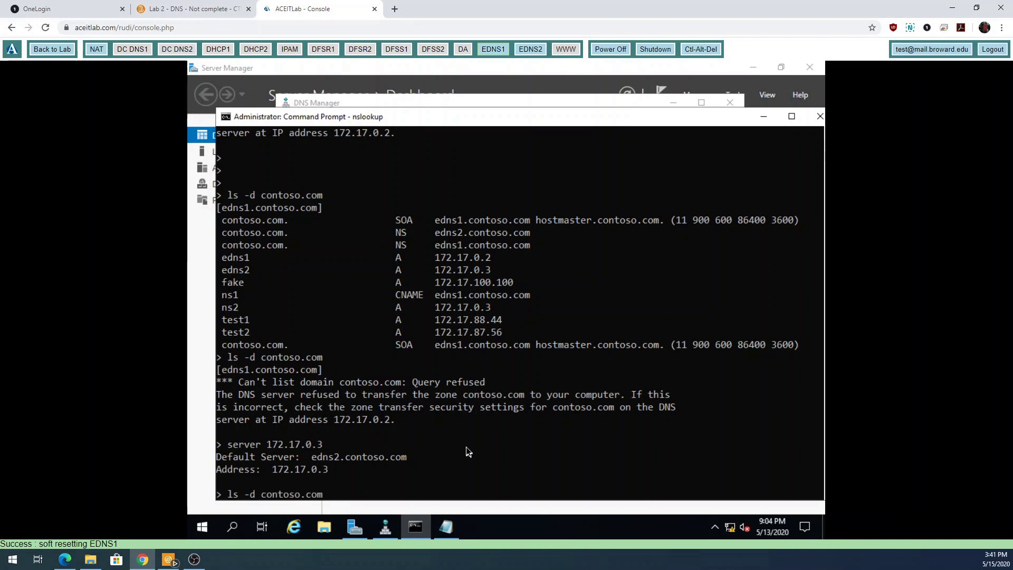
key("Return")
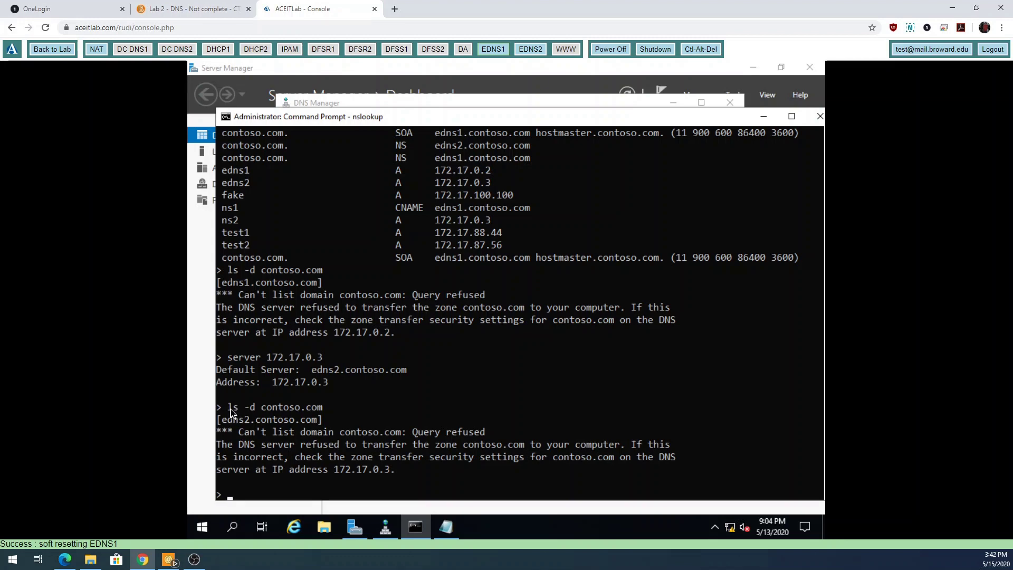
Highlight the last ls -d contoso.com command and its -d option in the nslookup output.
left_click_drag(230, 411, 324, 412)
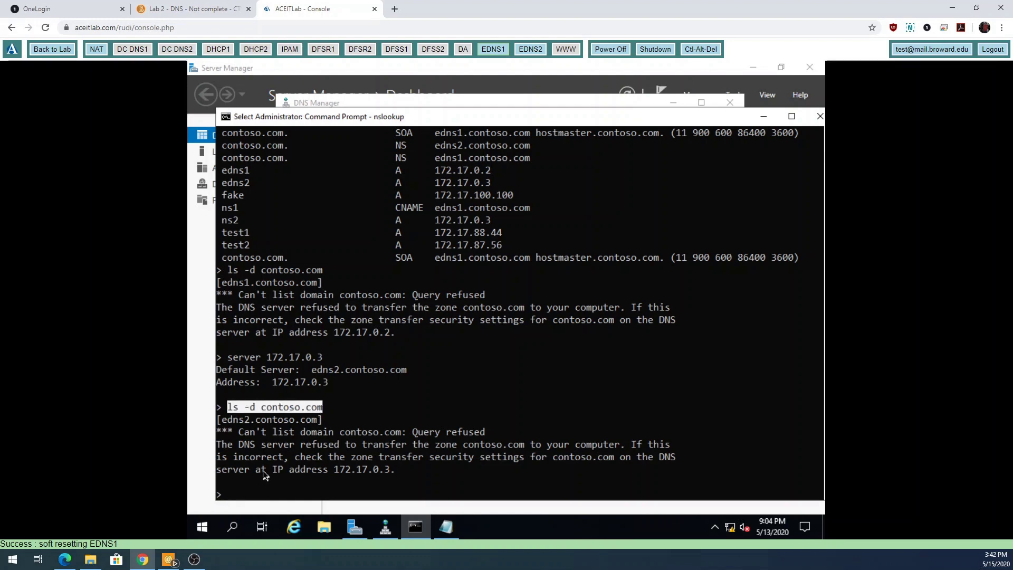
left_click(231, 412)
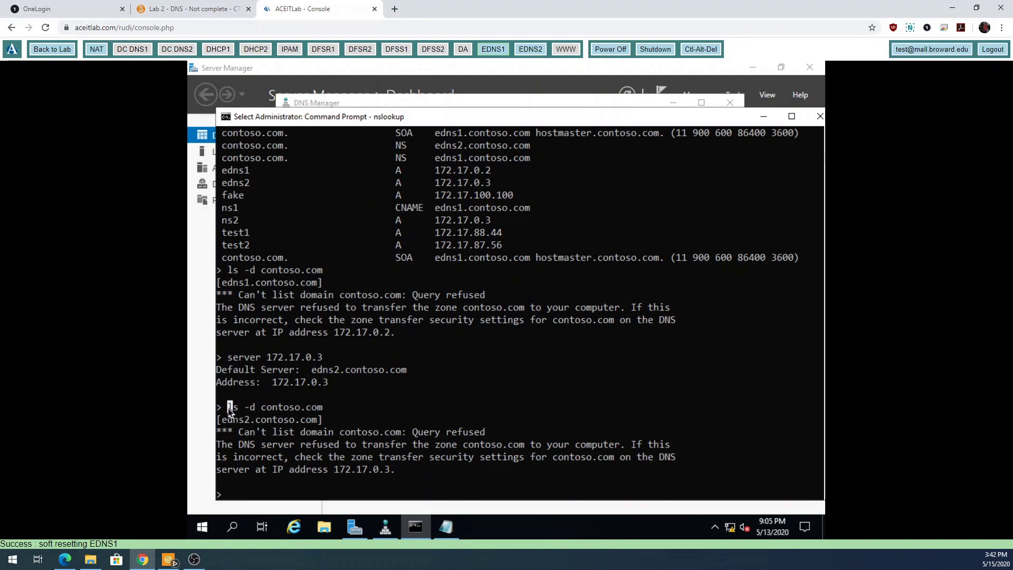
left_click_drag(245, 409, 253, 410)
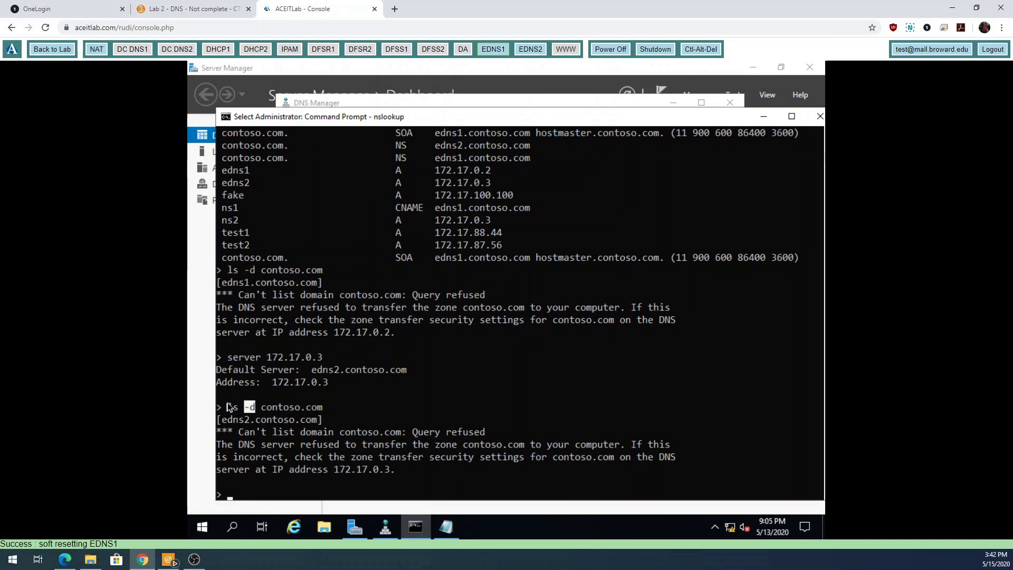
Highlight the -d option once more in the last ls command sent to 172.17.0.3.
left_click_drag(231, 407, 235, 409)
left_click(247, 407)
left_click_drag(256, 407, 243, 411)
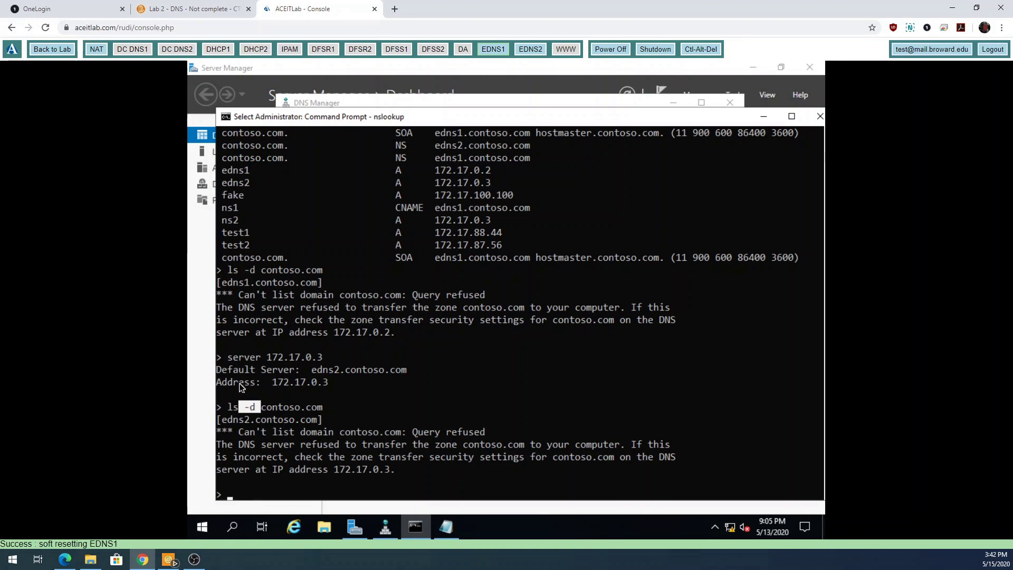
left_click(403, 422)
left_click(303, 493)
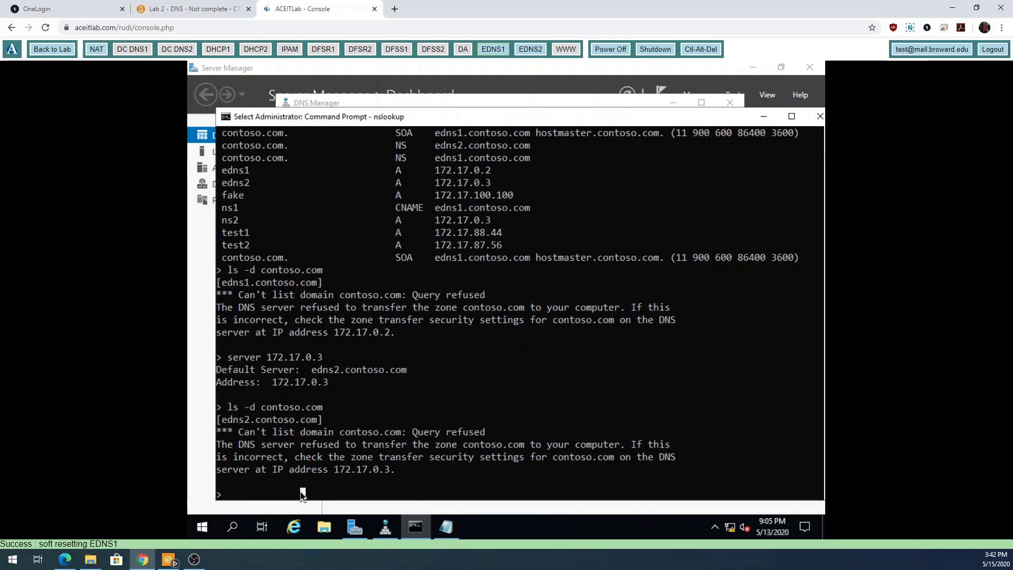
type("s")
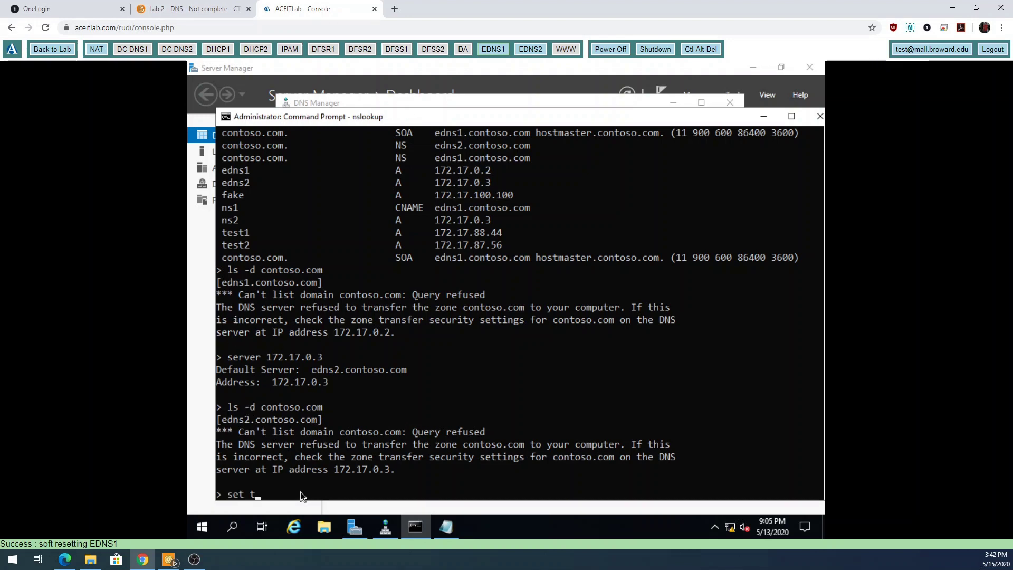
type("et type")
key("BackSpace")
key("BackSpace")
key("BackSpace")
key("BackSpace")
key("BackSpace")
key("BackSpace")
key("BackSpace")
key("BackSpace")
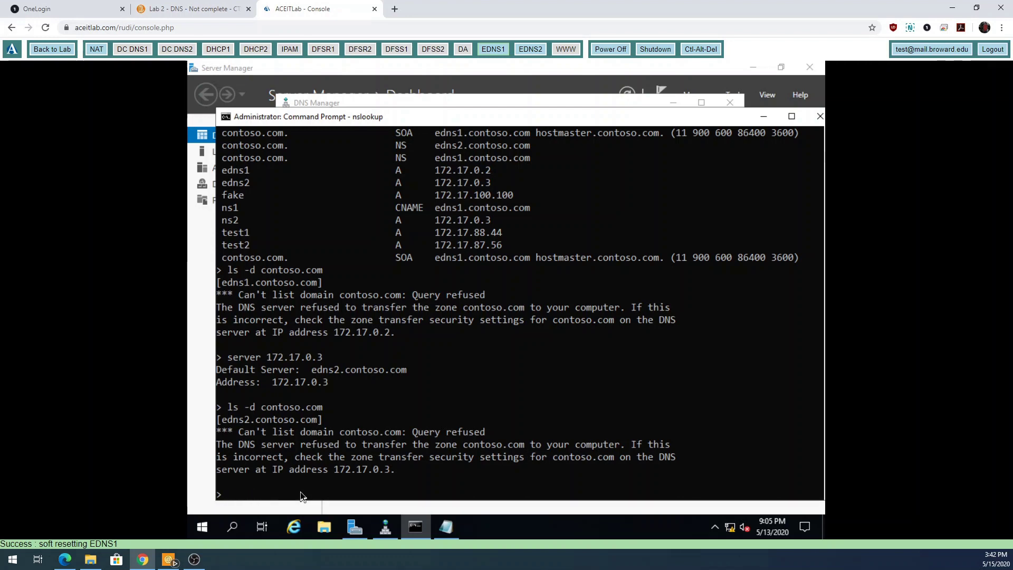
type("server")
key("BackSpace")
key("BackSpace")
key("BackSpace")
key("BackSpace")
key("BackSpace")
Look back at the earlier contoso.com listing in the nslookup output and begin an ls -d command at the prompt.
scroll(409, 354, "up", 6)
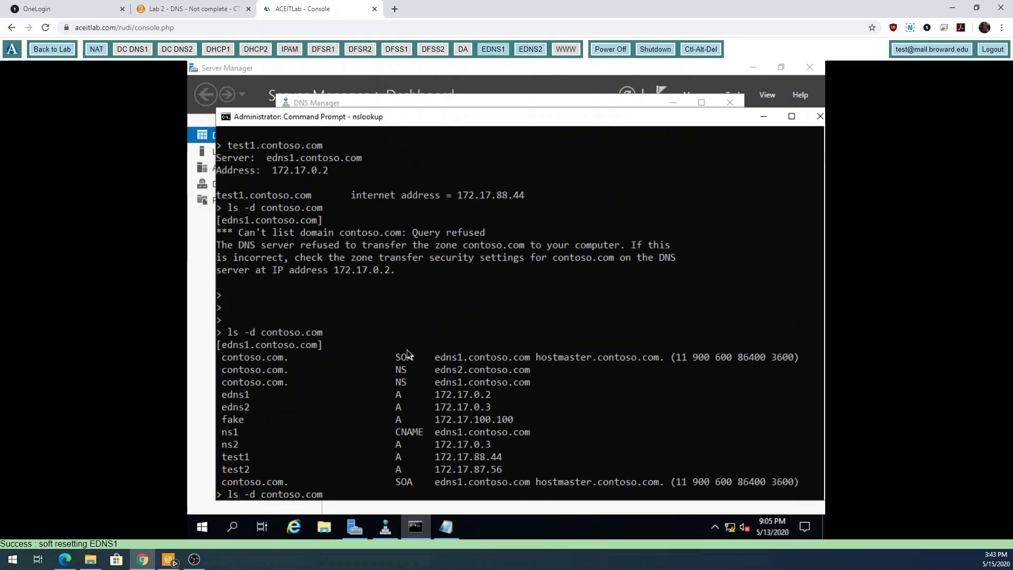
scroll(407, 350, "down", 1)
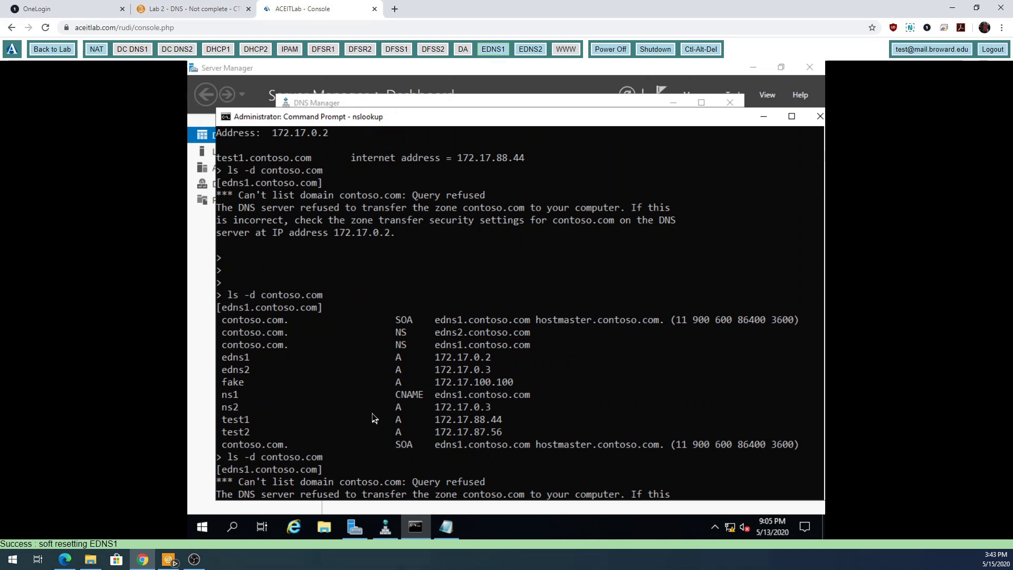
type("ls -d")
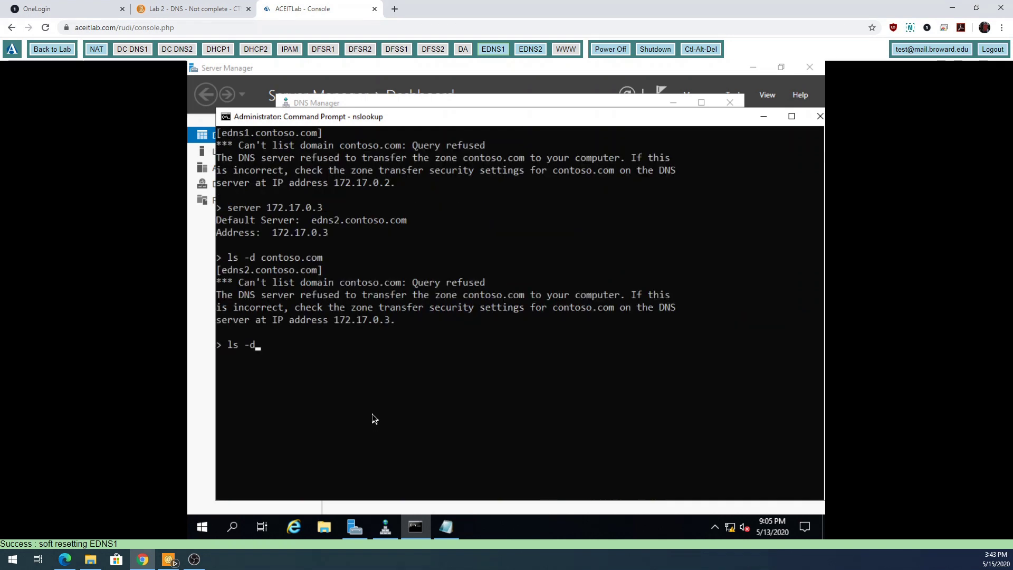
Allow zone transfers to any server for the 17.172.in-addr.arpa reverse lookup zone in DNS Manager and save the zone properties.
left_click(559, 104)
left_click(359, 209)
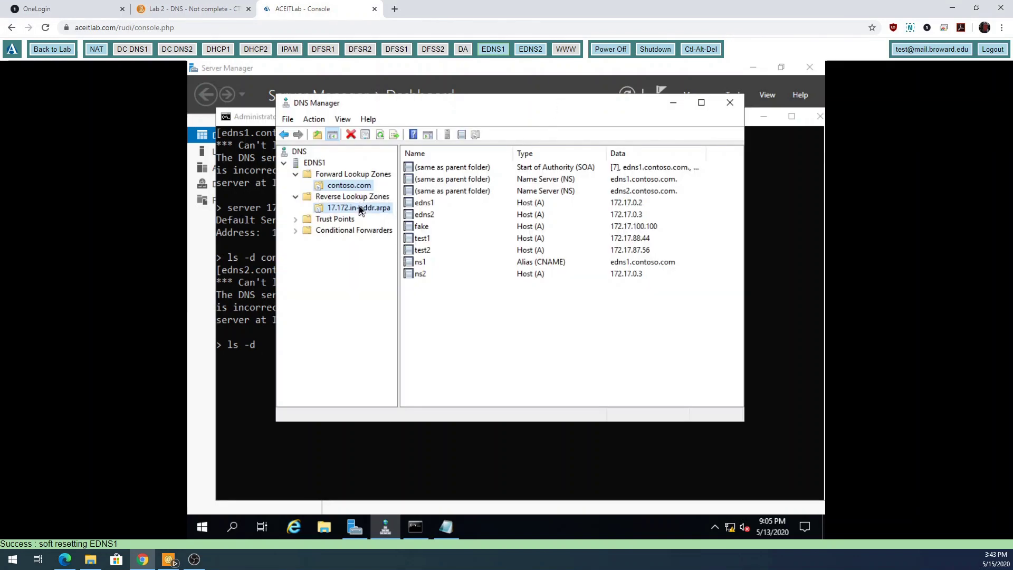
right_click(359, 209)
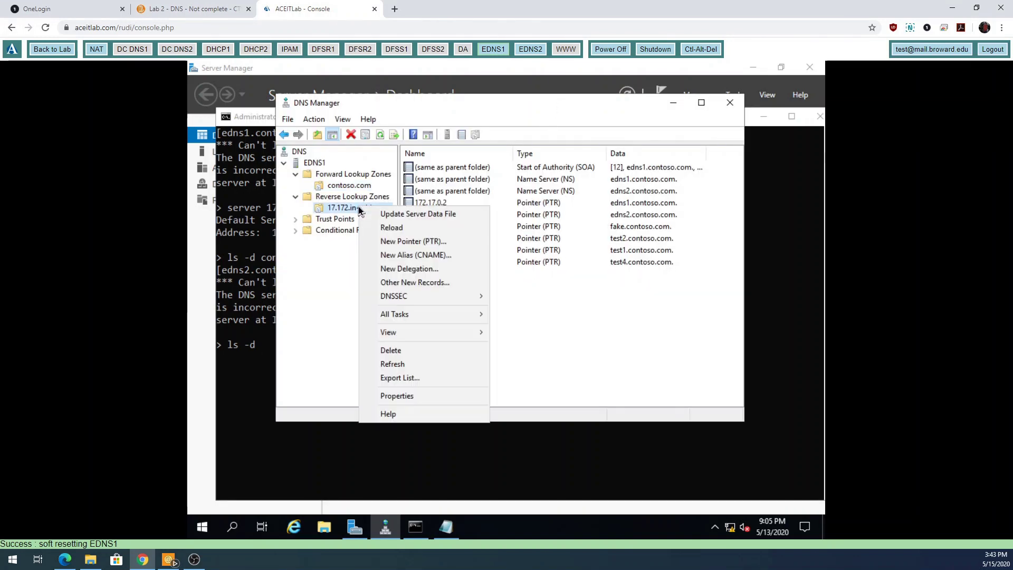
left_click(397, 396)
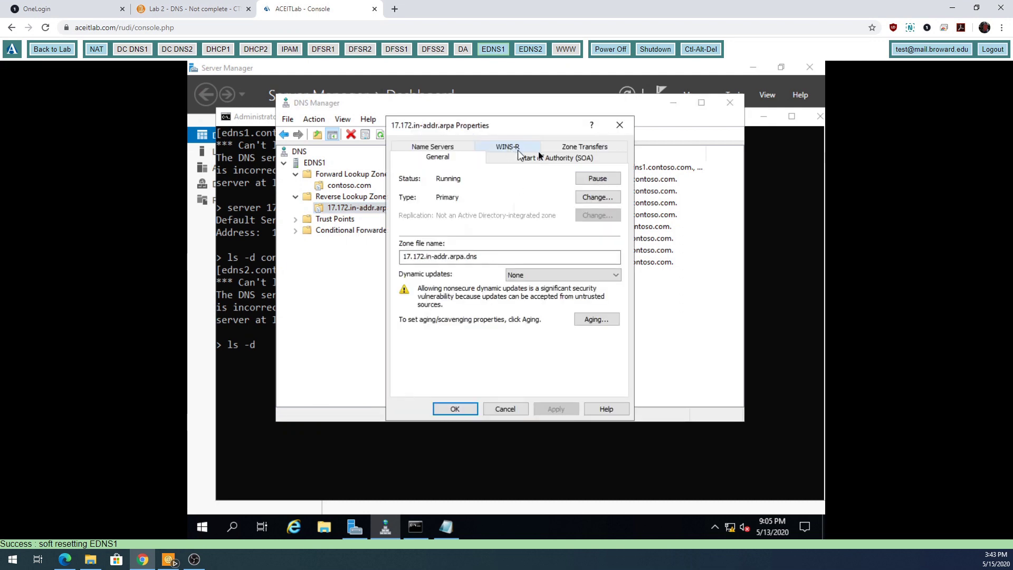
left_click(579, 148)
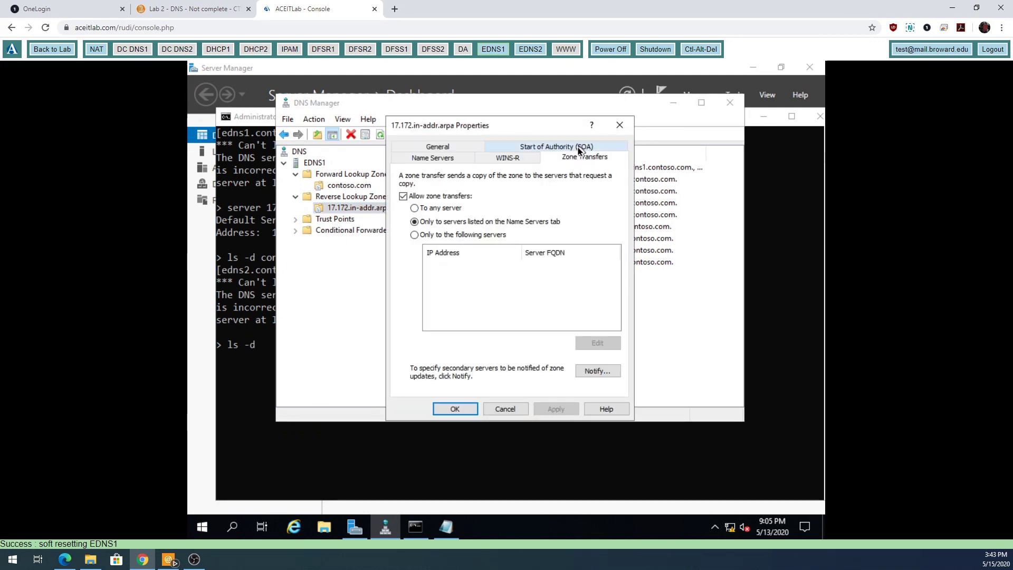
left_click(415, 208)
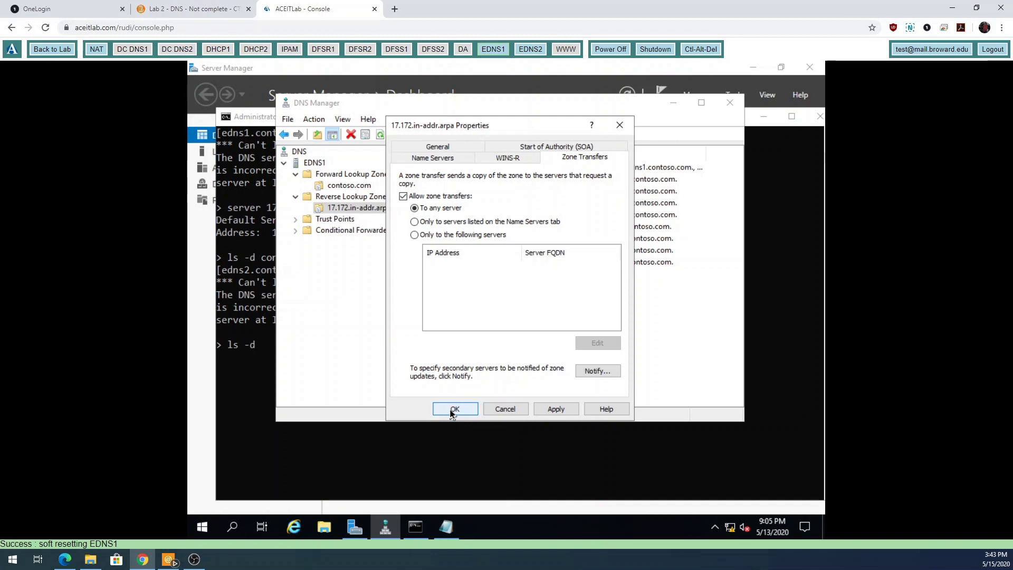
left_click(452, 412)
Try to list all 17.172.in-addr.arpa records from 172.17.0.3 by completing the command as ls -d 17.172.in-addr.arpa in nslookup.
left_click(436, 464)
type("ls -d")
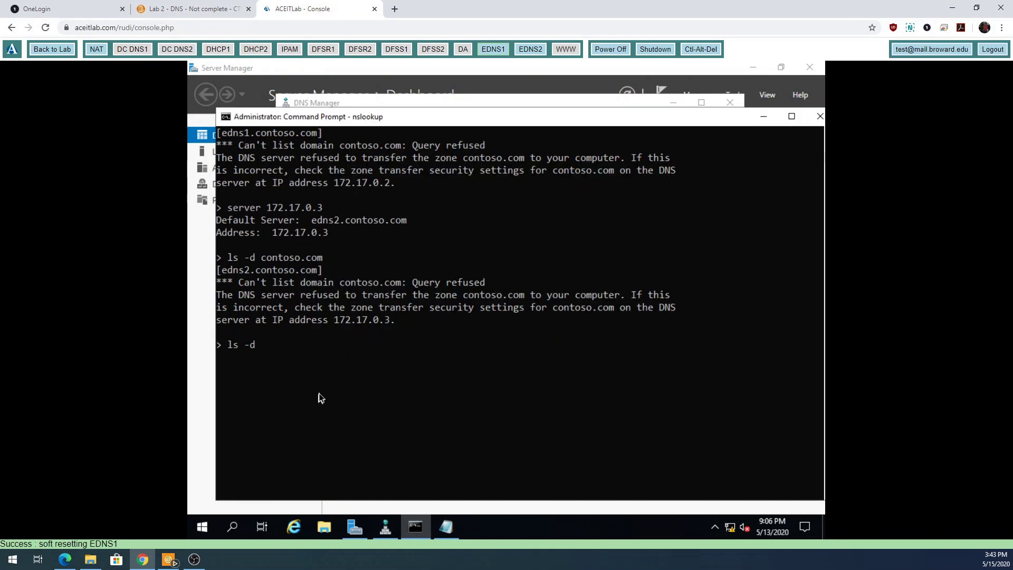
type(" 17.172.in-")
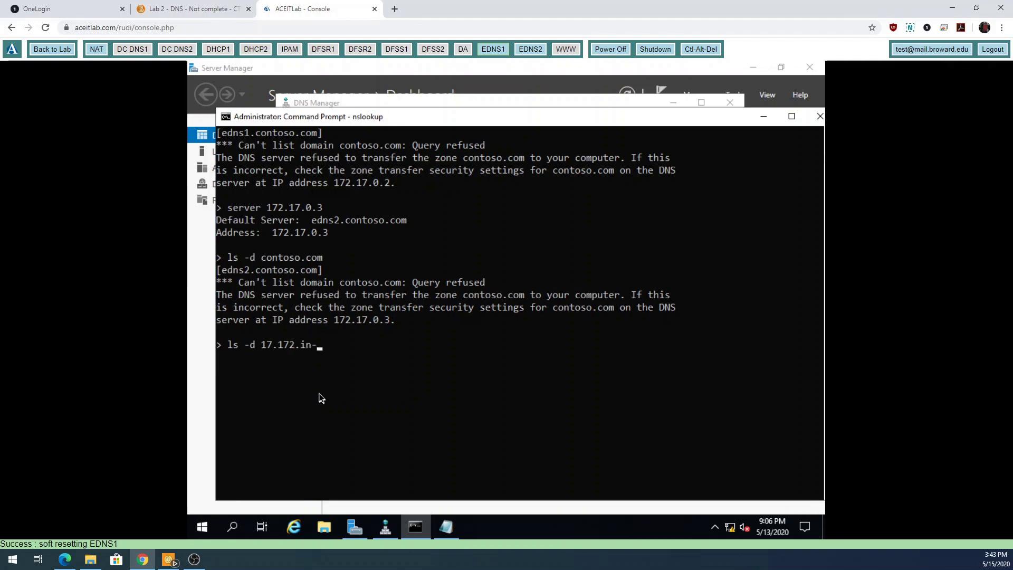
type("ar")
type("dr.")
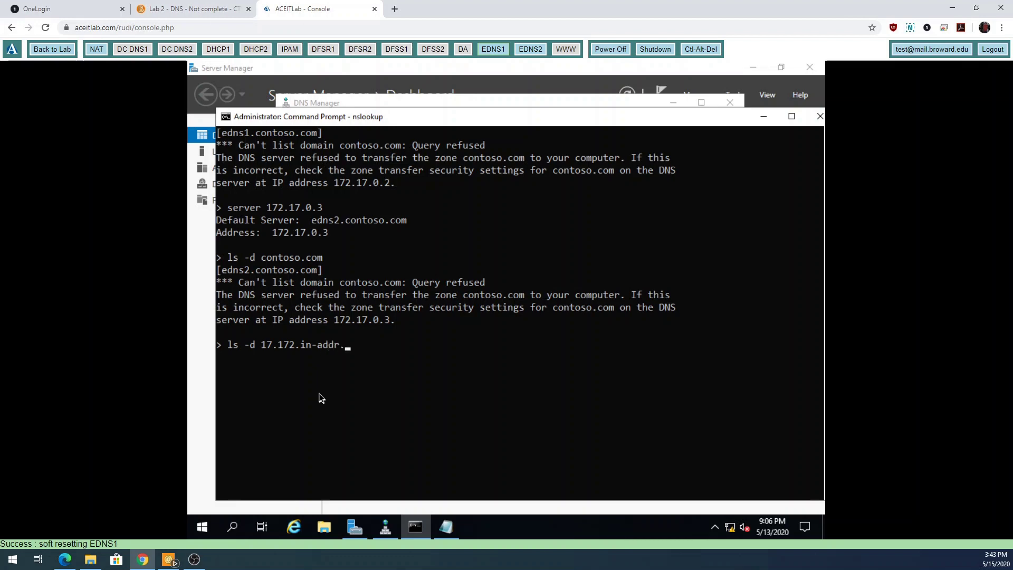
type("arpa")
key("Return")
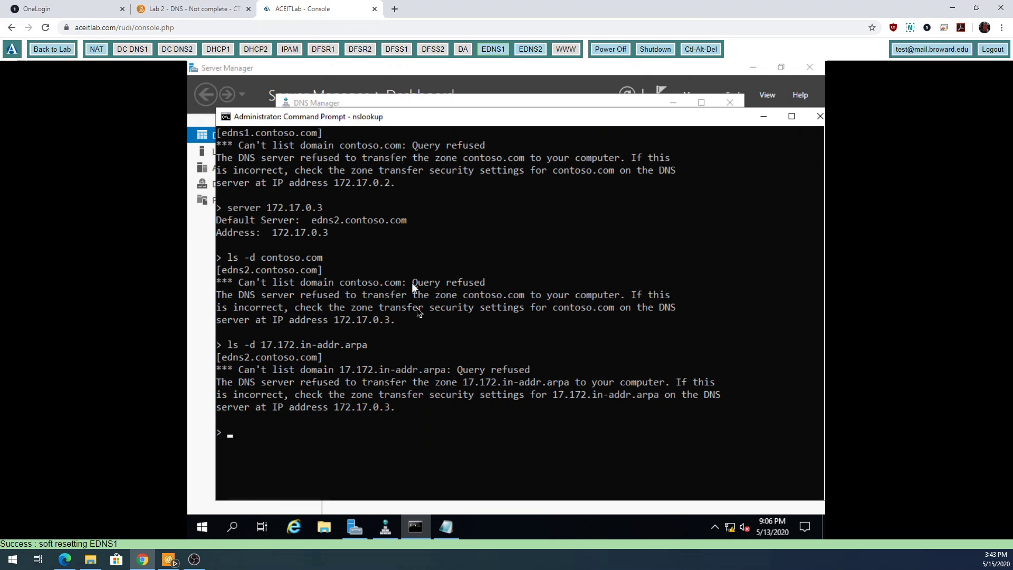
Set the nslookup server to 172.17.0.2.
type("server 17")
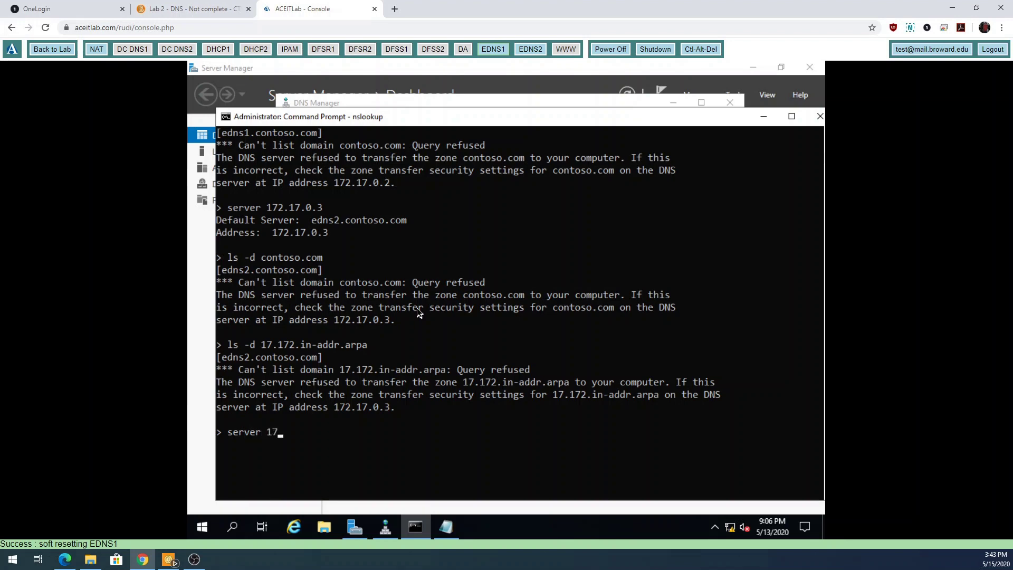
type("2.17.0.2")
key("Return")
Check the reverse zone's records in DNS Manager and list them from 172.17.0.2 with ls -d 17.172.in-addr.arpa in nslookup.
key("Up")
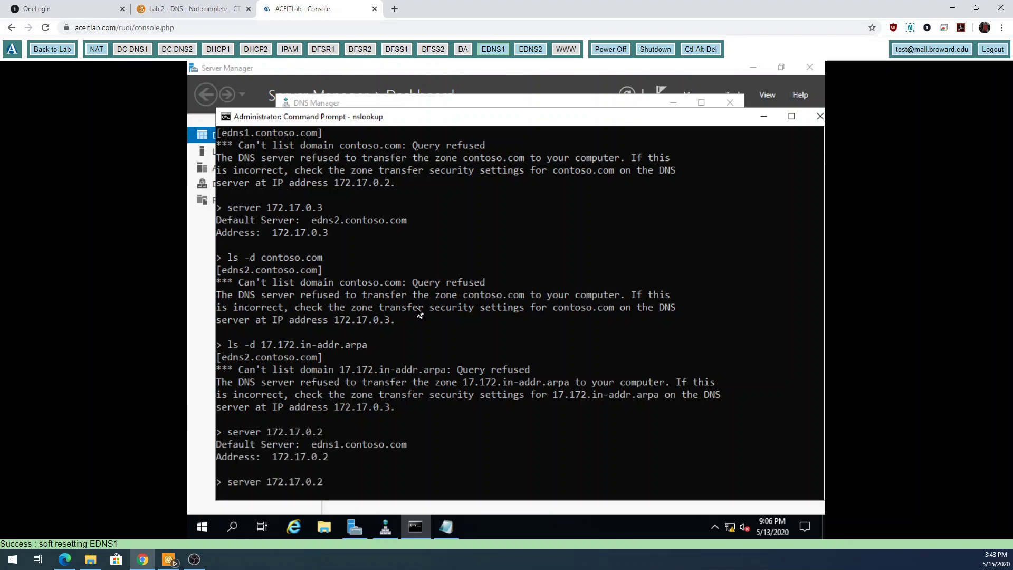
key("Up")
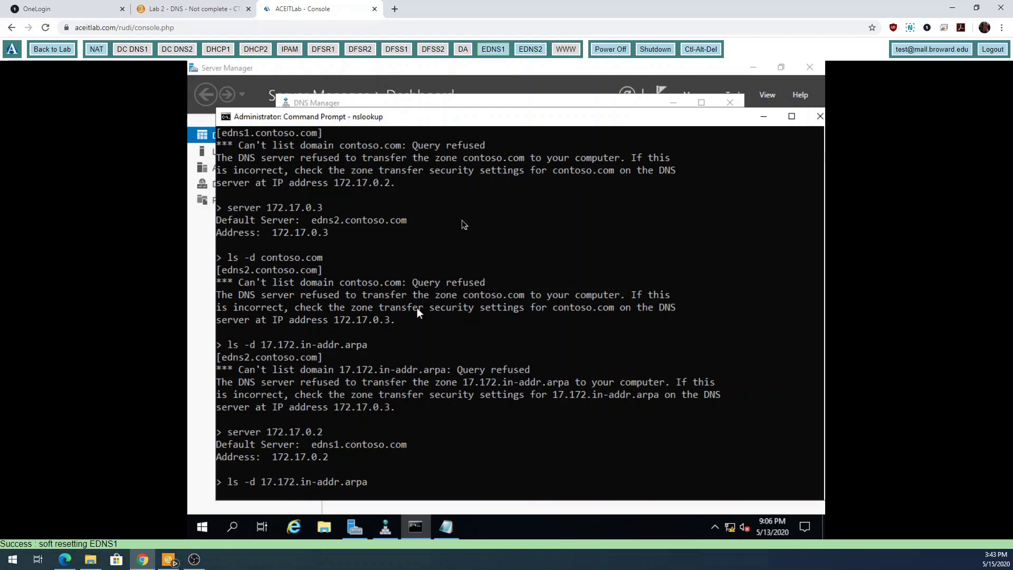
left_click(368, 103)
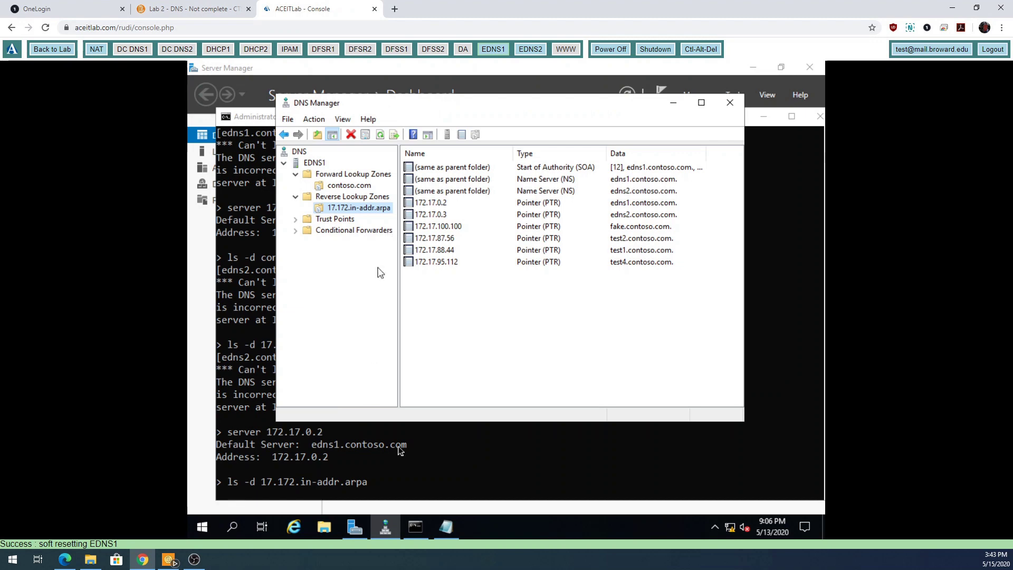
left_click(450, 478)
key("Return")
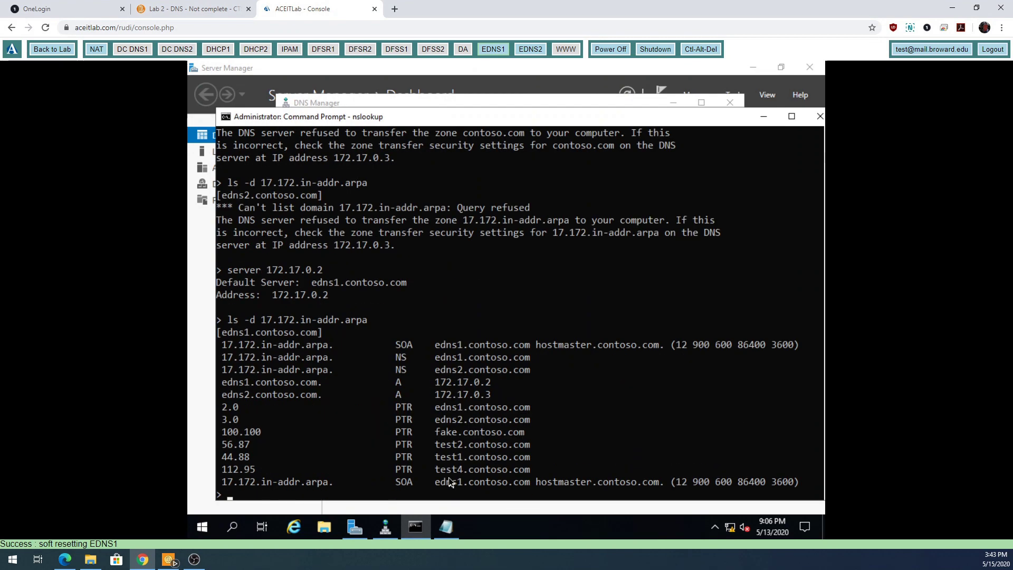